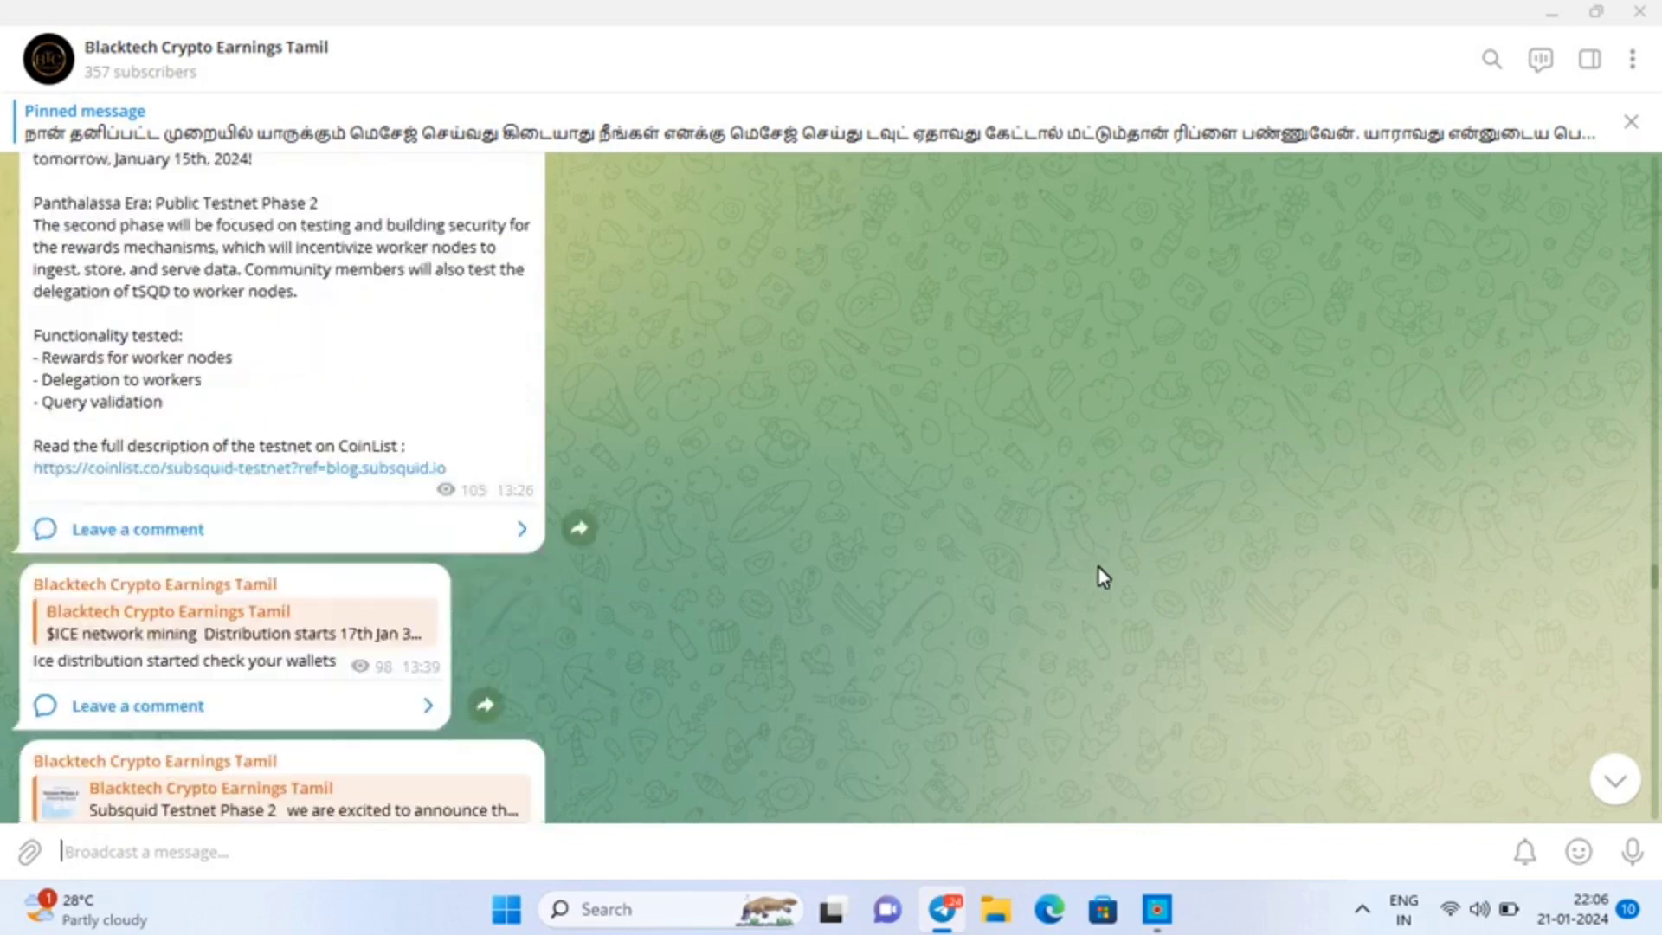
Browse the Blacktech Crypto Earnings Tamil channel and jump to its newest post about the Satoshivm video
{"action": "scroll", "coordinate": [1355, 556], "scroll_direction": "down", "scroll_amount": 5}
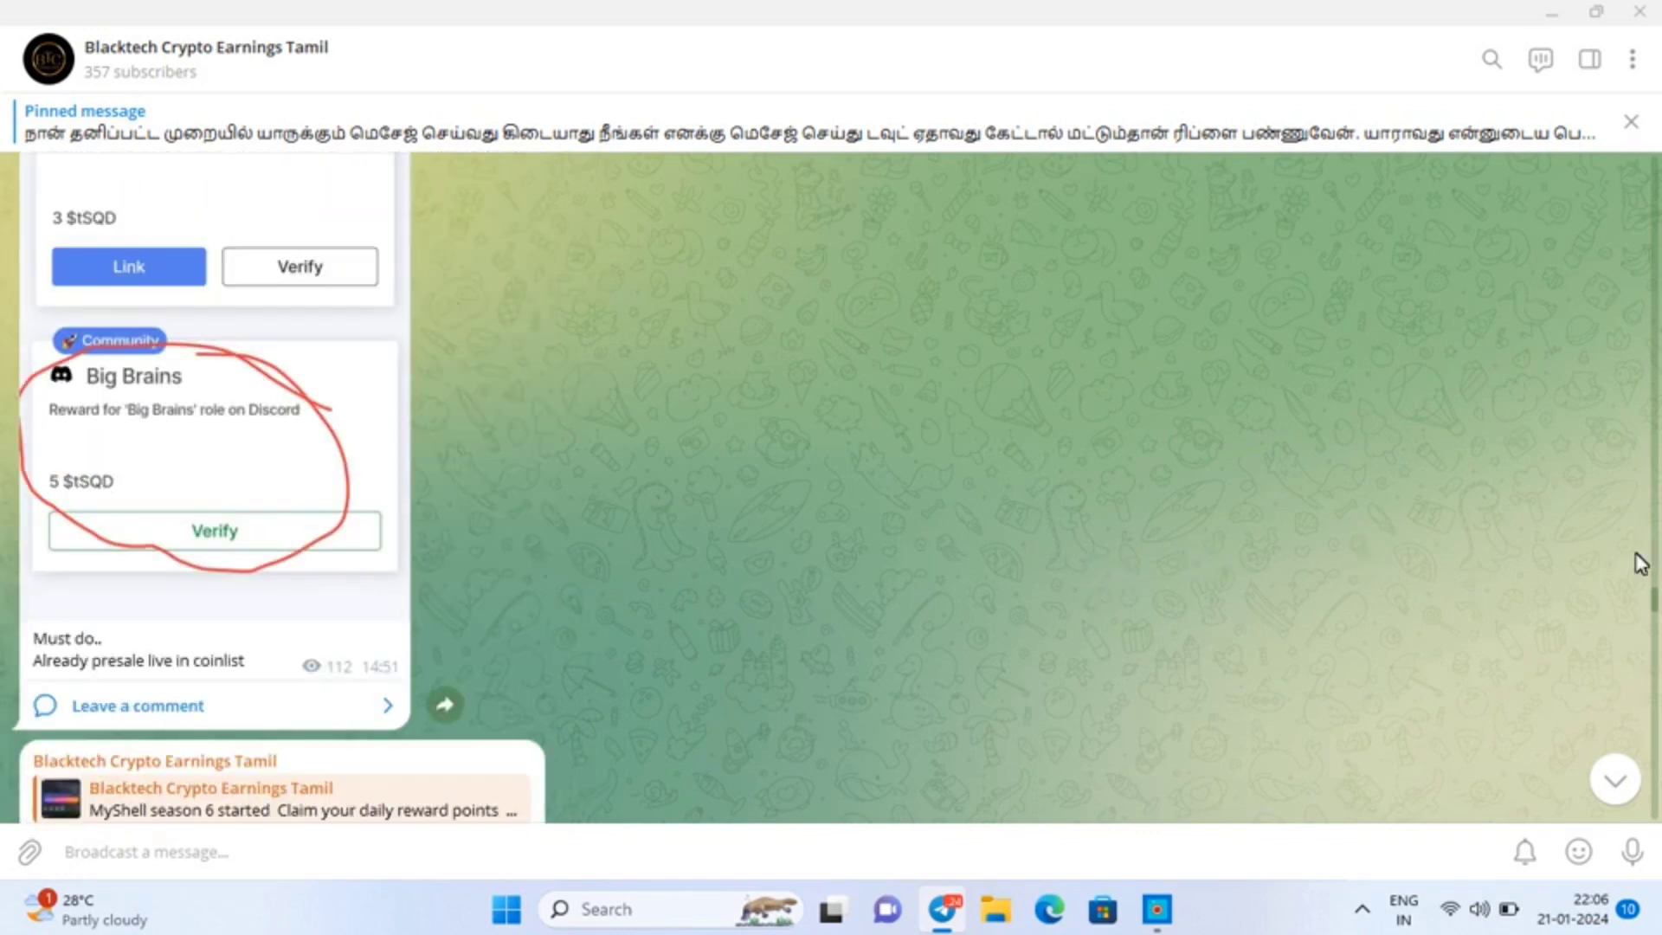
{"action": "left_click", "coordinate": [1615, 784]}
{"action": "scroll", "coordinate": [1437, 662], "scroll_direction": "up", "scroll_amount": 6}
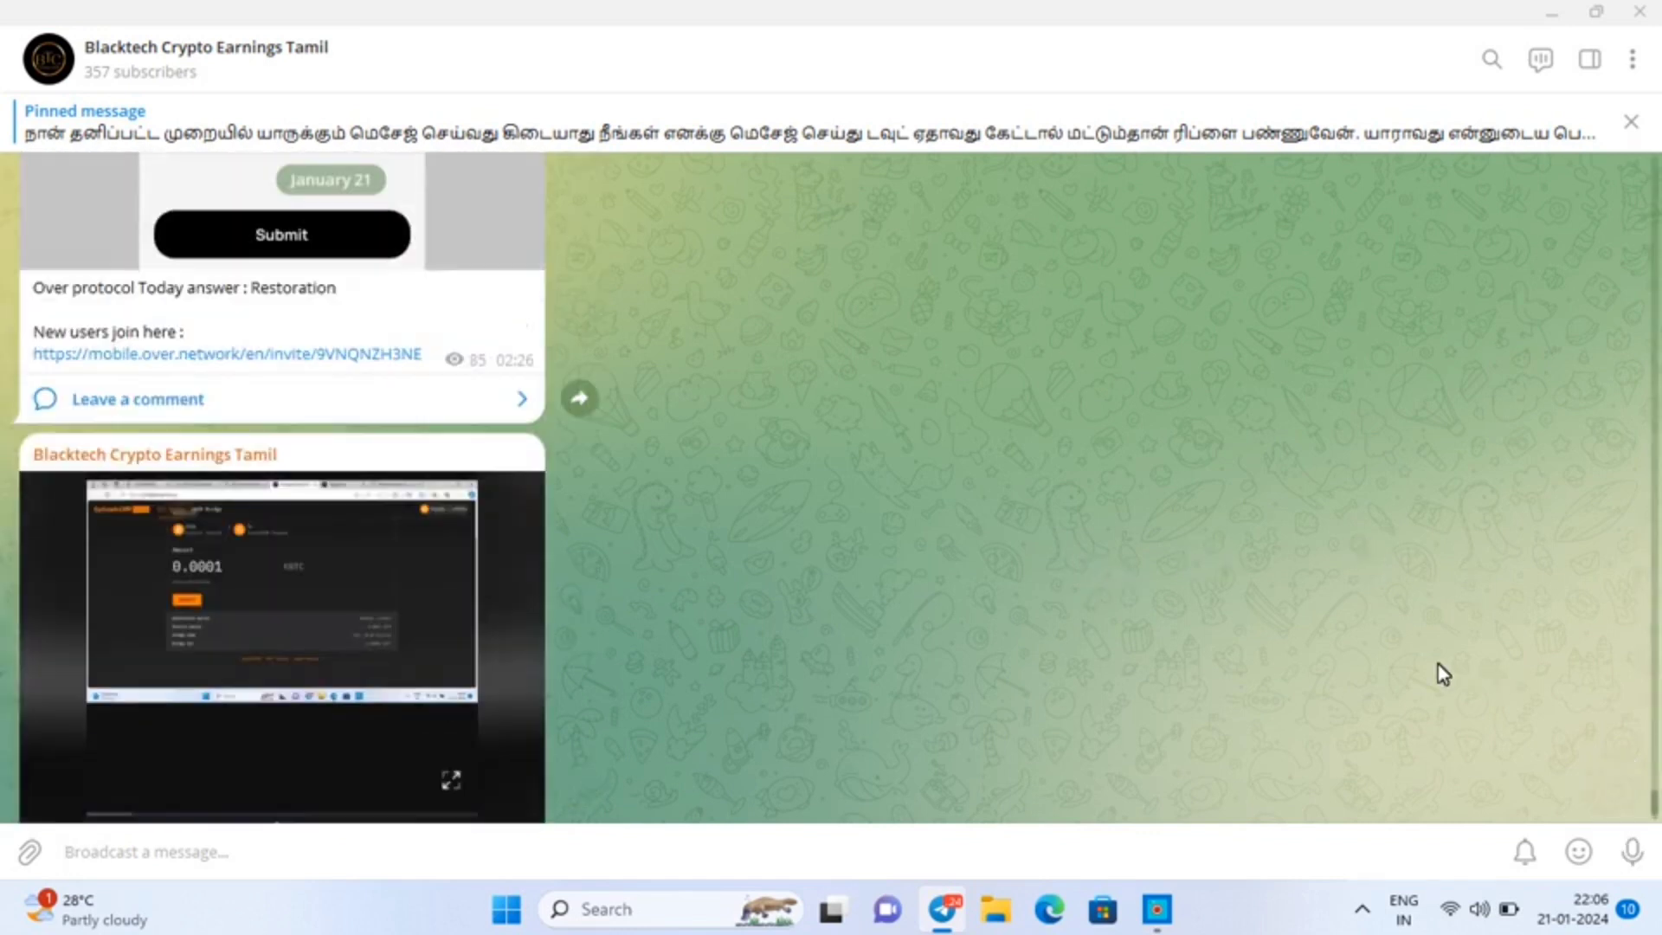
{"action": "scroll", "coordinate": [1437, 663], "scroll_direction": "down", "scroll_amount": 6}
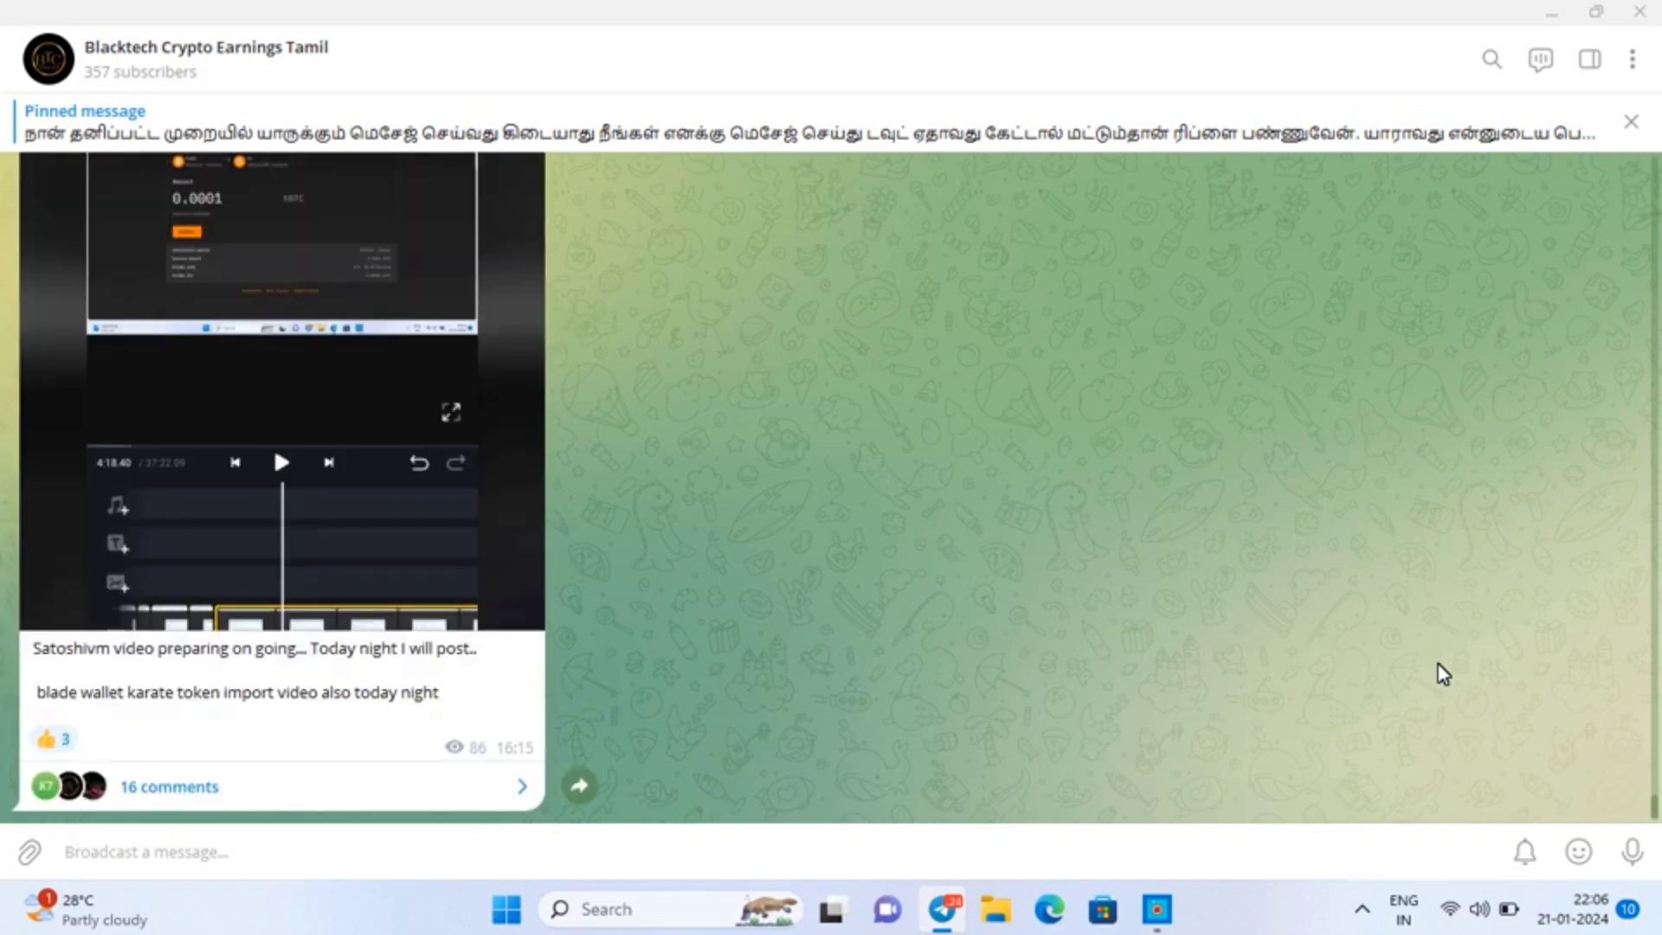
{"action": "scroll", "coordinate": [1436, 663], "scroll_direction": "up", "scroll_amount": 6}
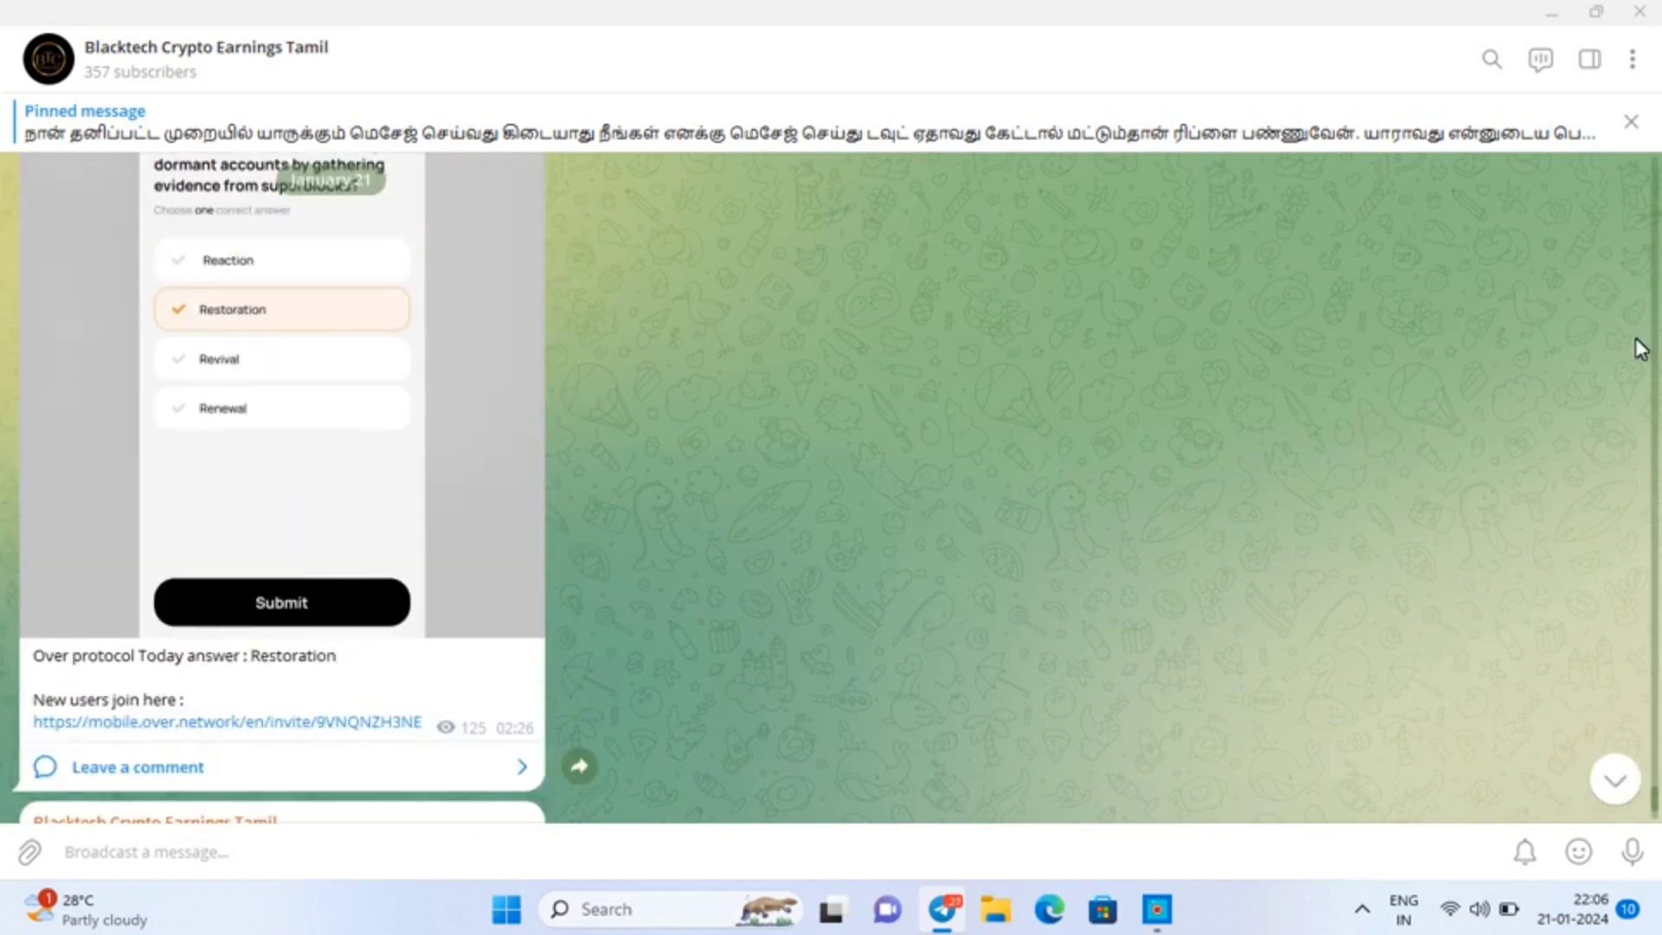
Search the channel for 'satoshivm' and go to the other matching message
{"action": "left_click", "coordinate": [1494, 67]}
{"action": "type", "text": "satoshivm"}
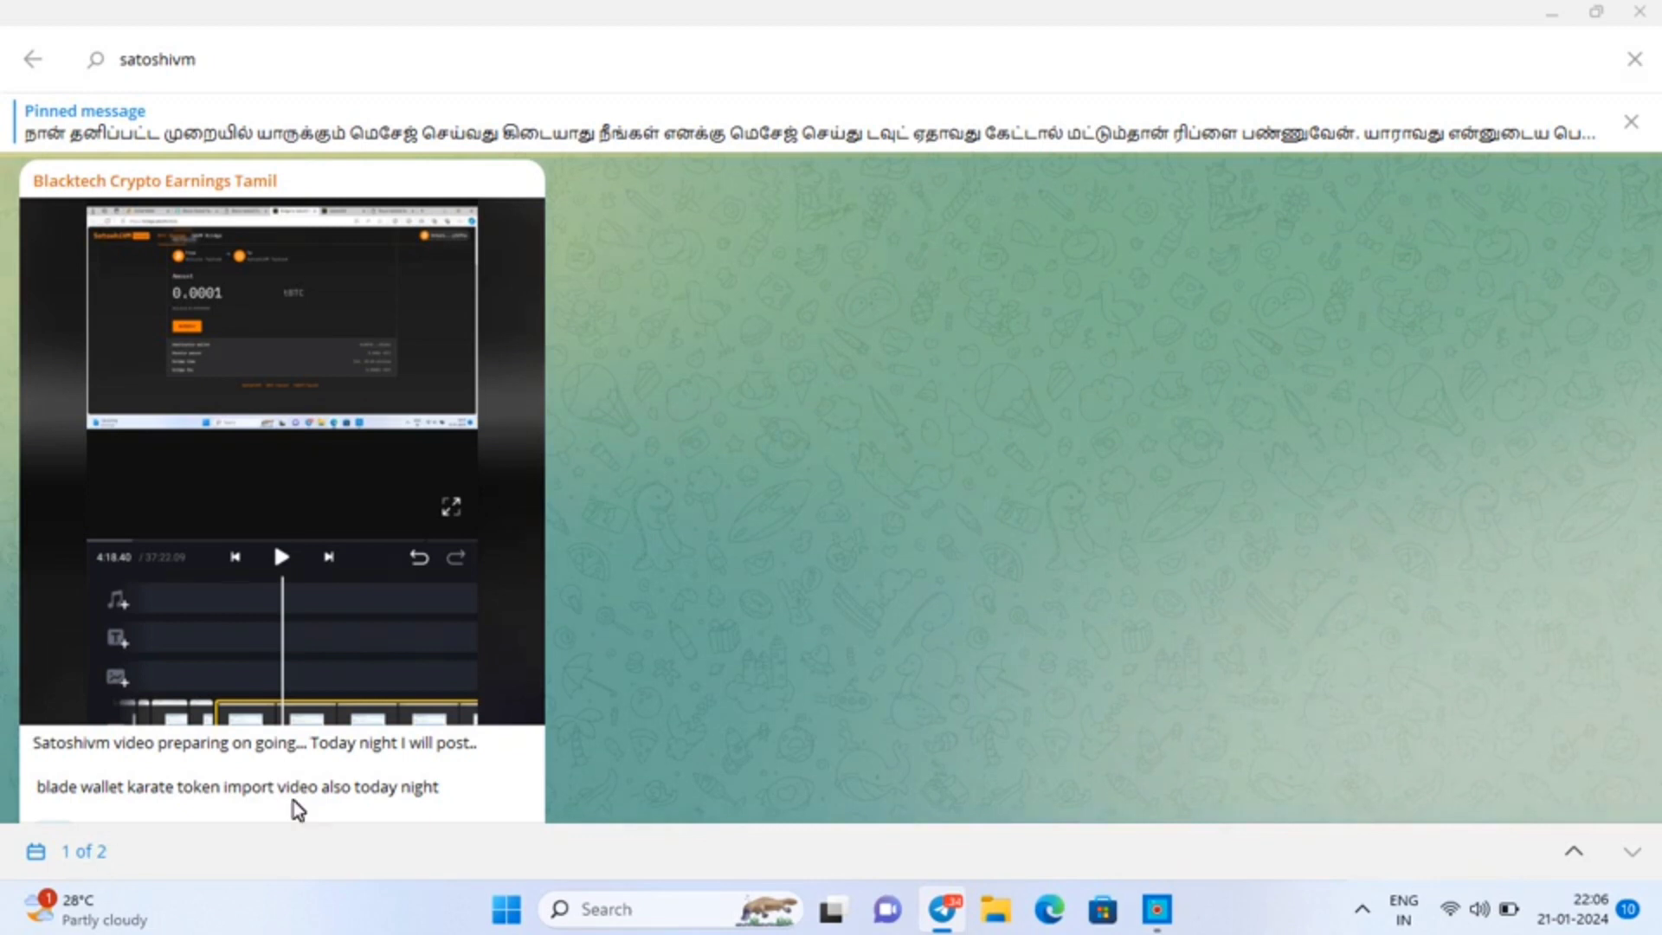
{"action": "left_click", "coordinate": [1583, 850]}
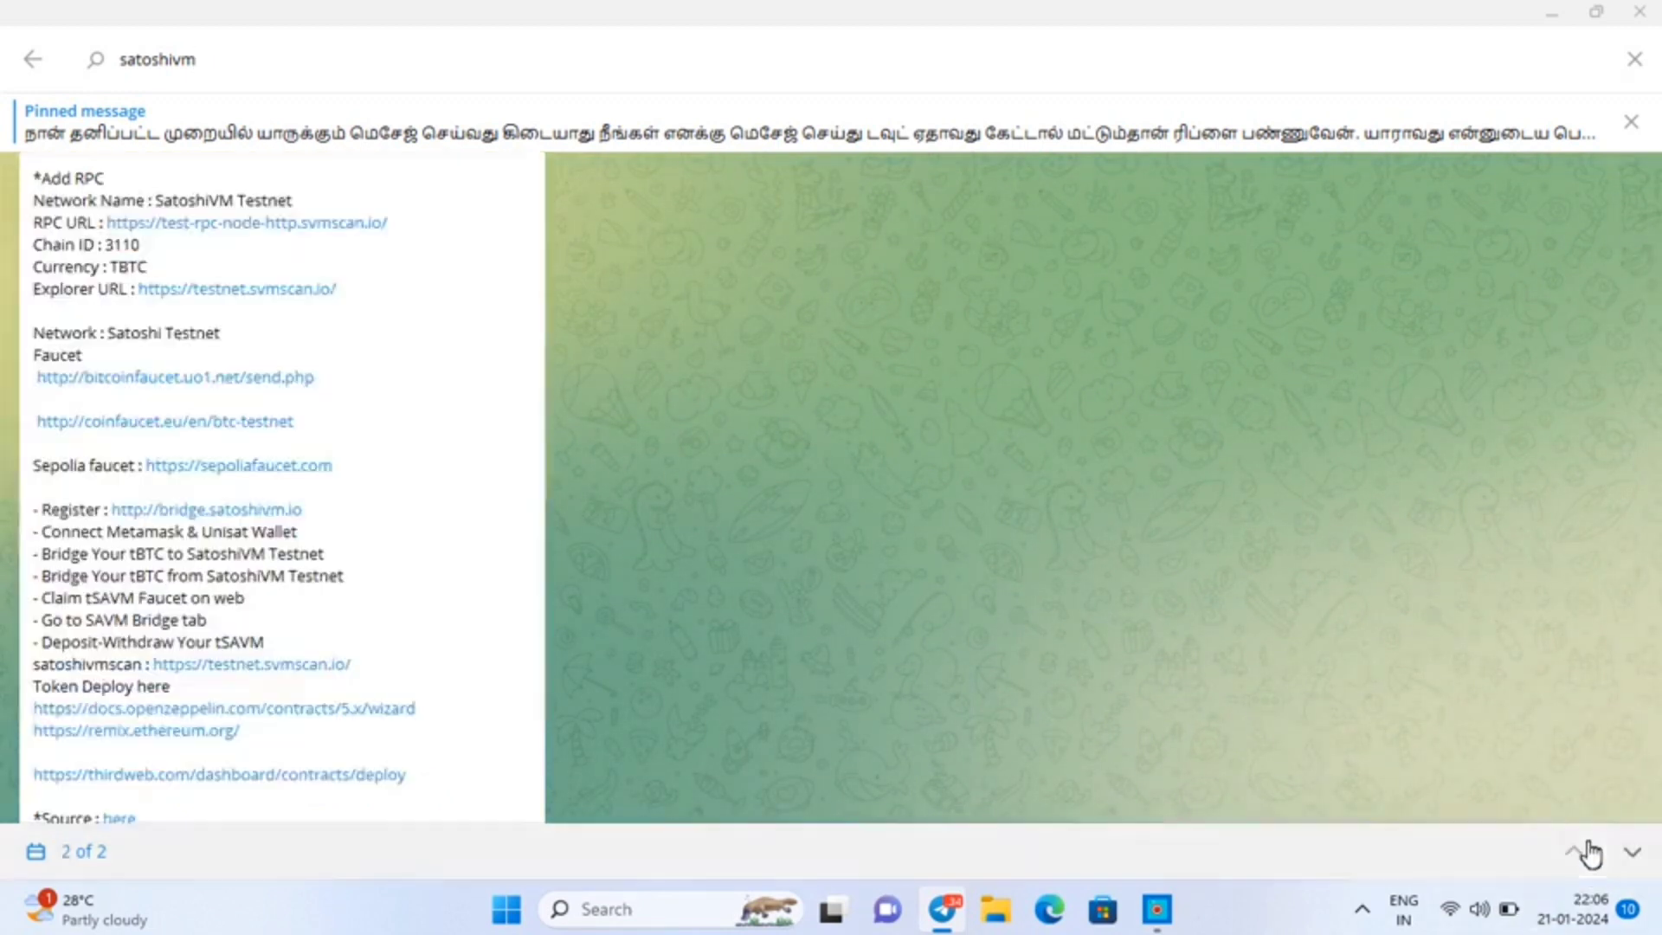
Scroll through the SatoshiVM Testnet post with its RPC details, faucets and token deploy links
{"action": "scroll", "coordinate": [1490, 725], "scroll_direction": "up", "scroll_amount": 8}
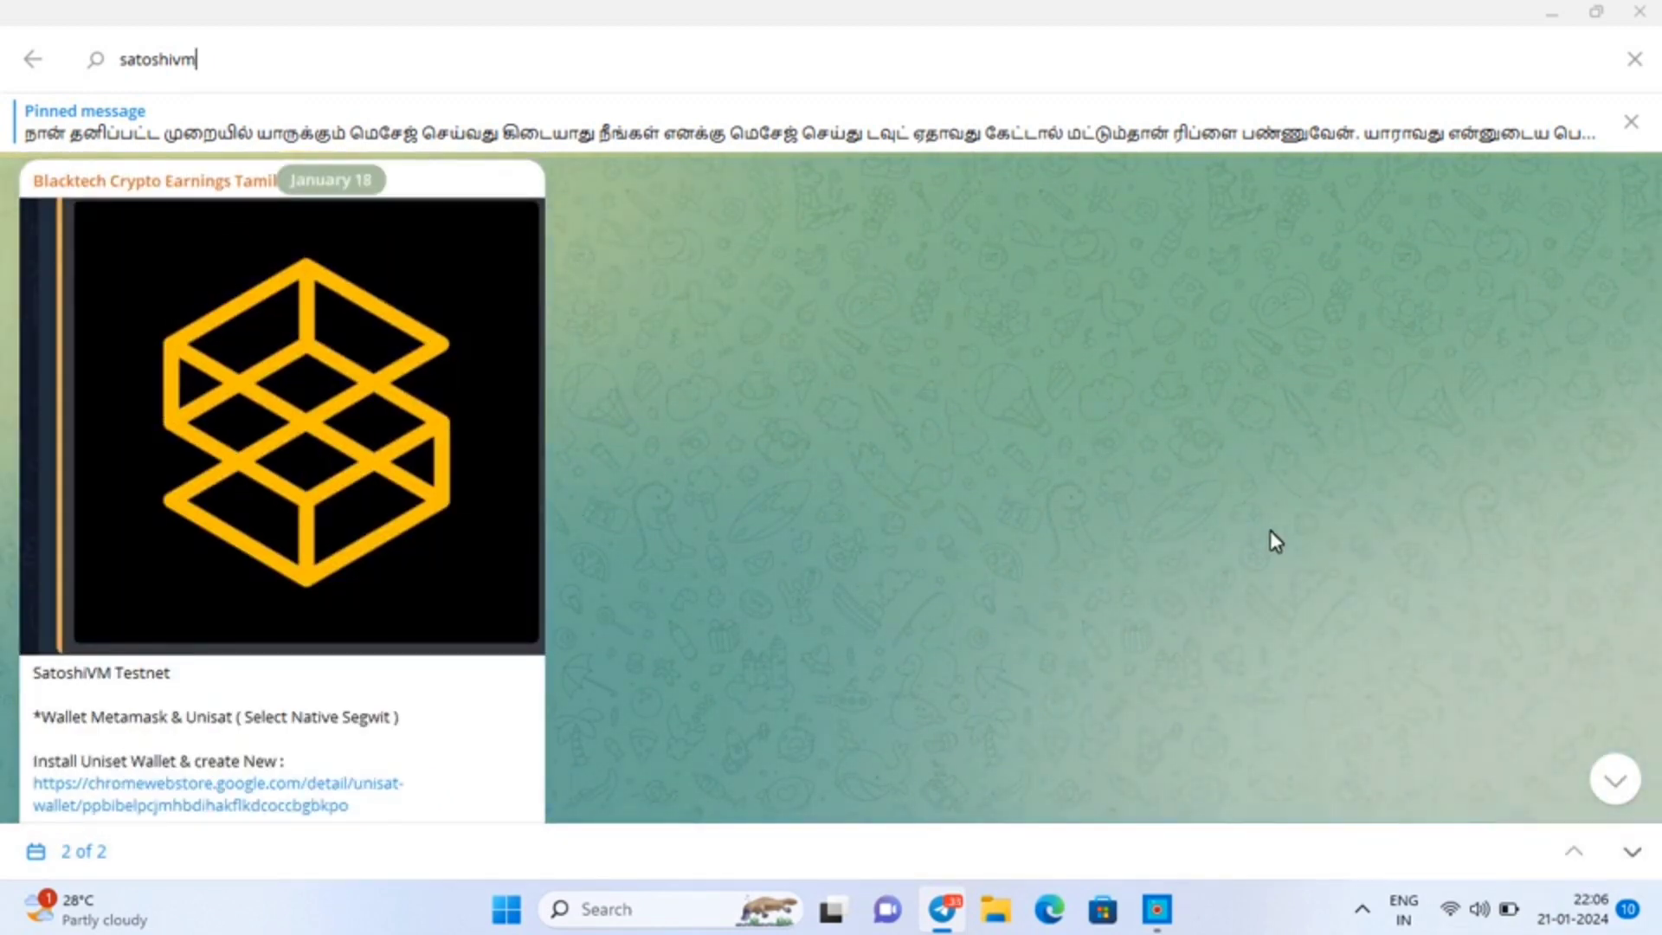
{"action": "scroll", "coordinate": [1270, 529], "scroll_direction": "down", "scroll_amount": 2}
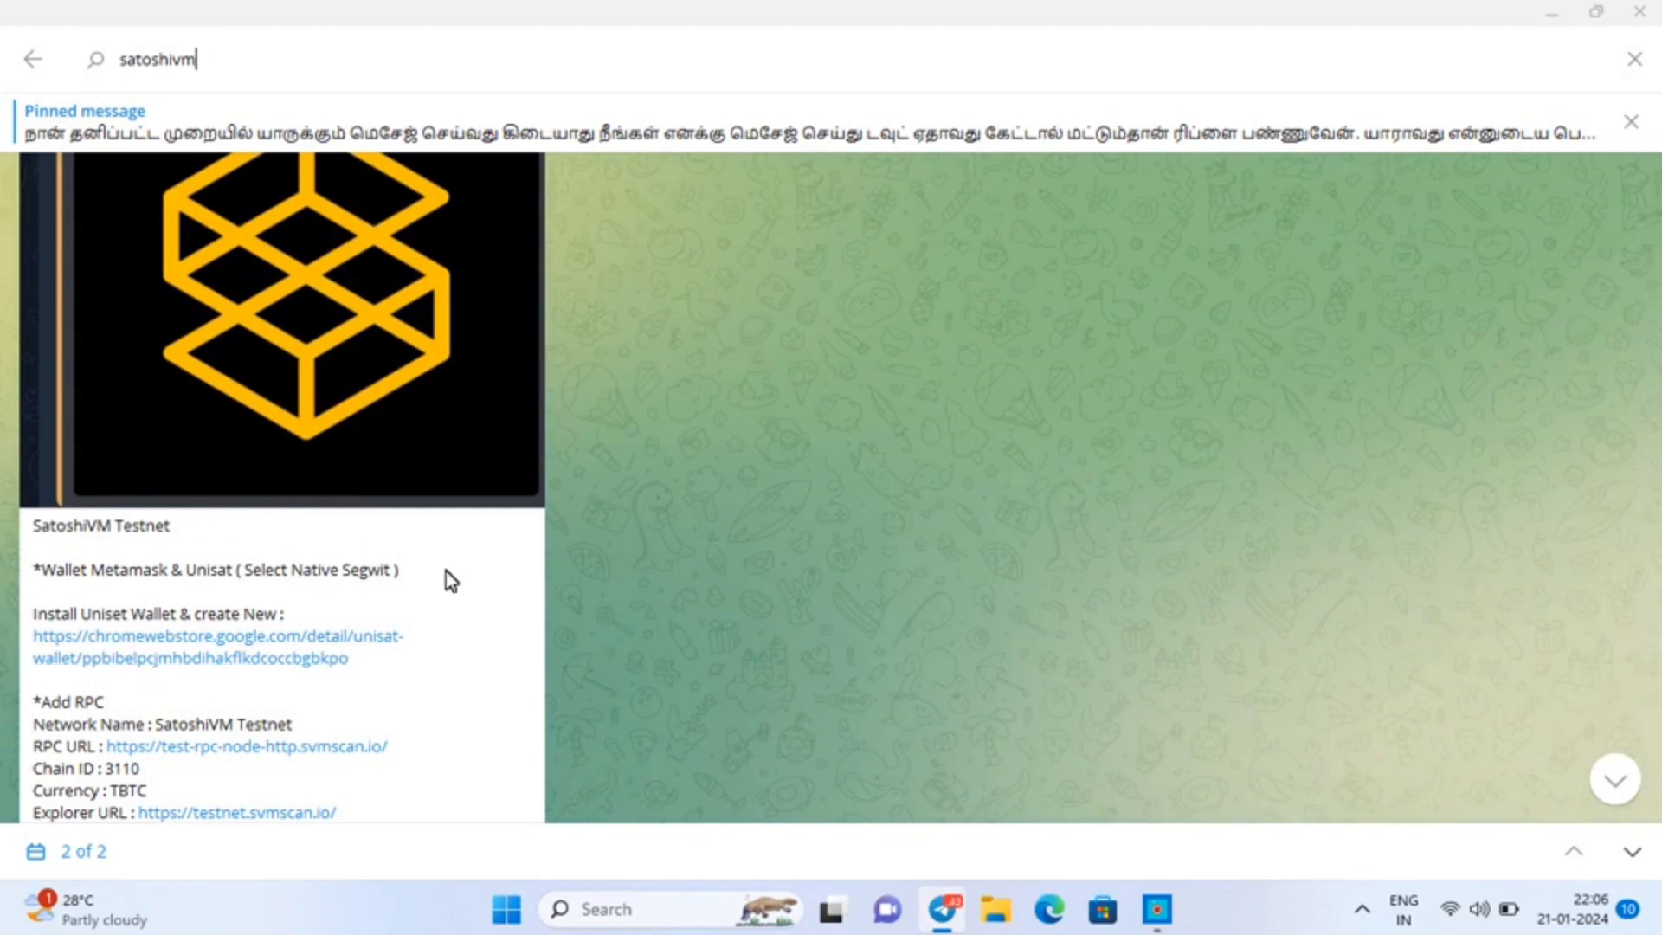
{"action": "scroll", "coordinate": [450, 573], "scroll_direction": "down", "scroll_amount": 4}
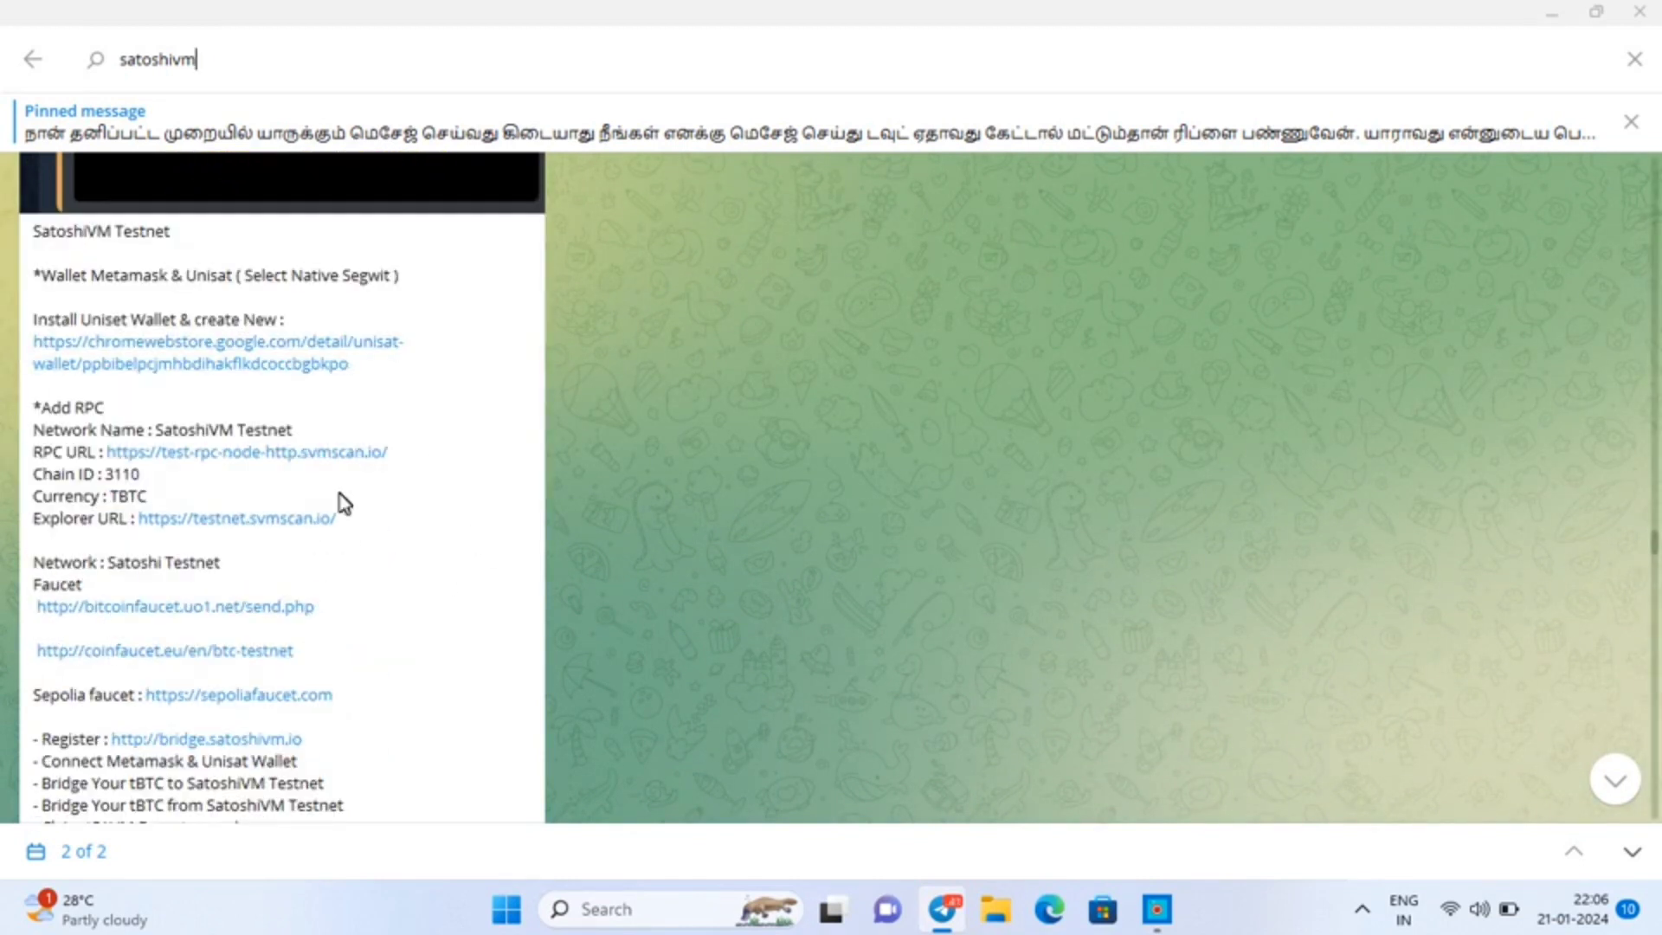
{"action": "scroll", "coordinate": [424, 625], "scroll_direction": "down", "scroll_amount": 2}
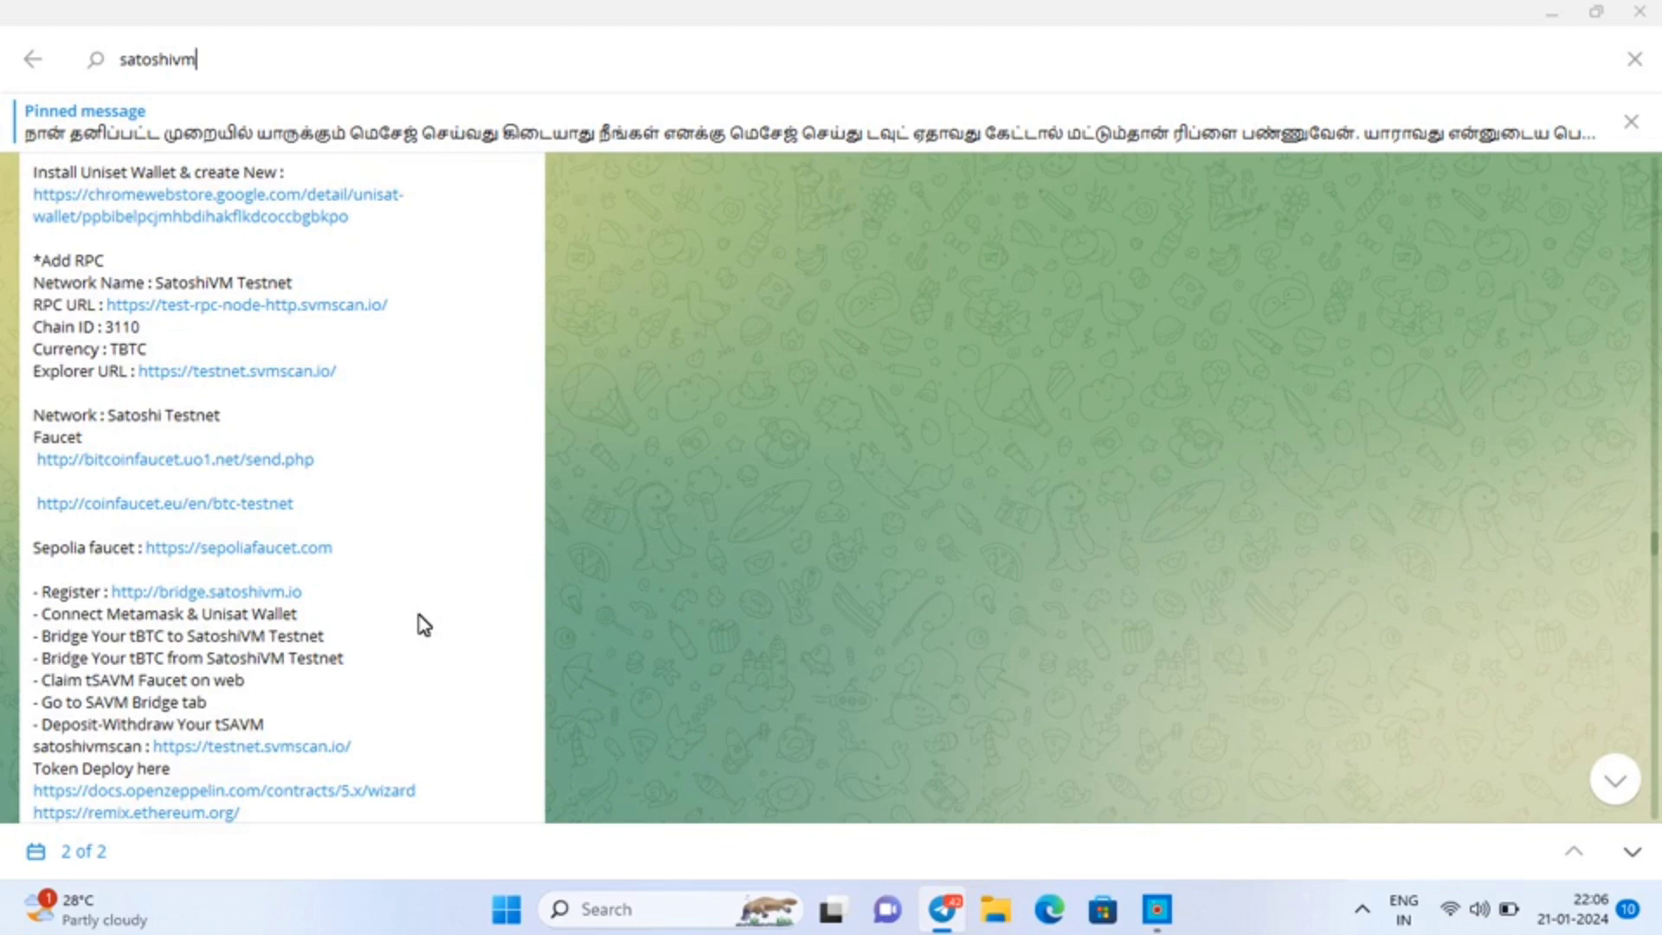
{"action": "scroll", "coordinate": [424, 625], "scroll_direction": "down", "scroll_amount": 1}
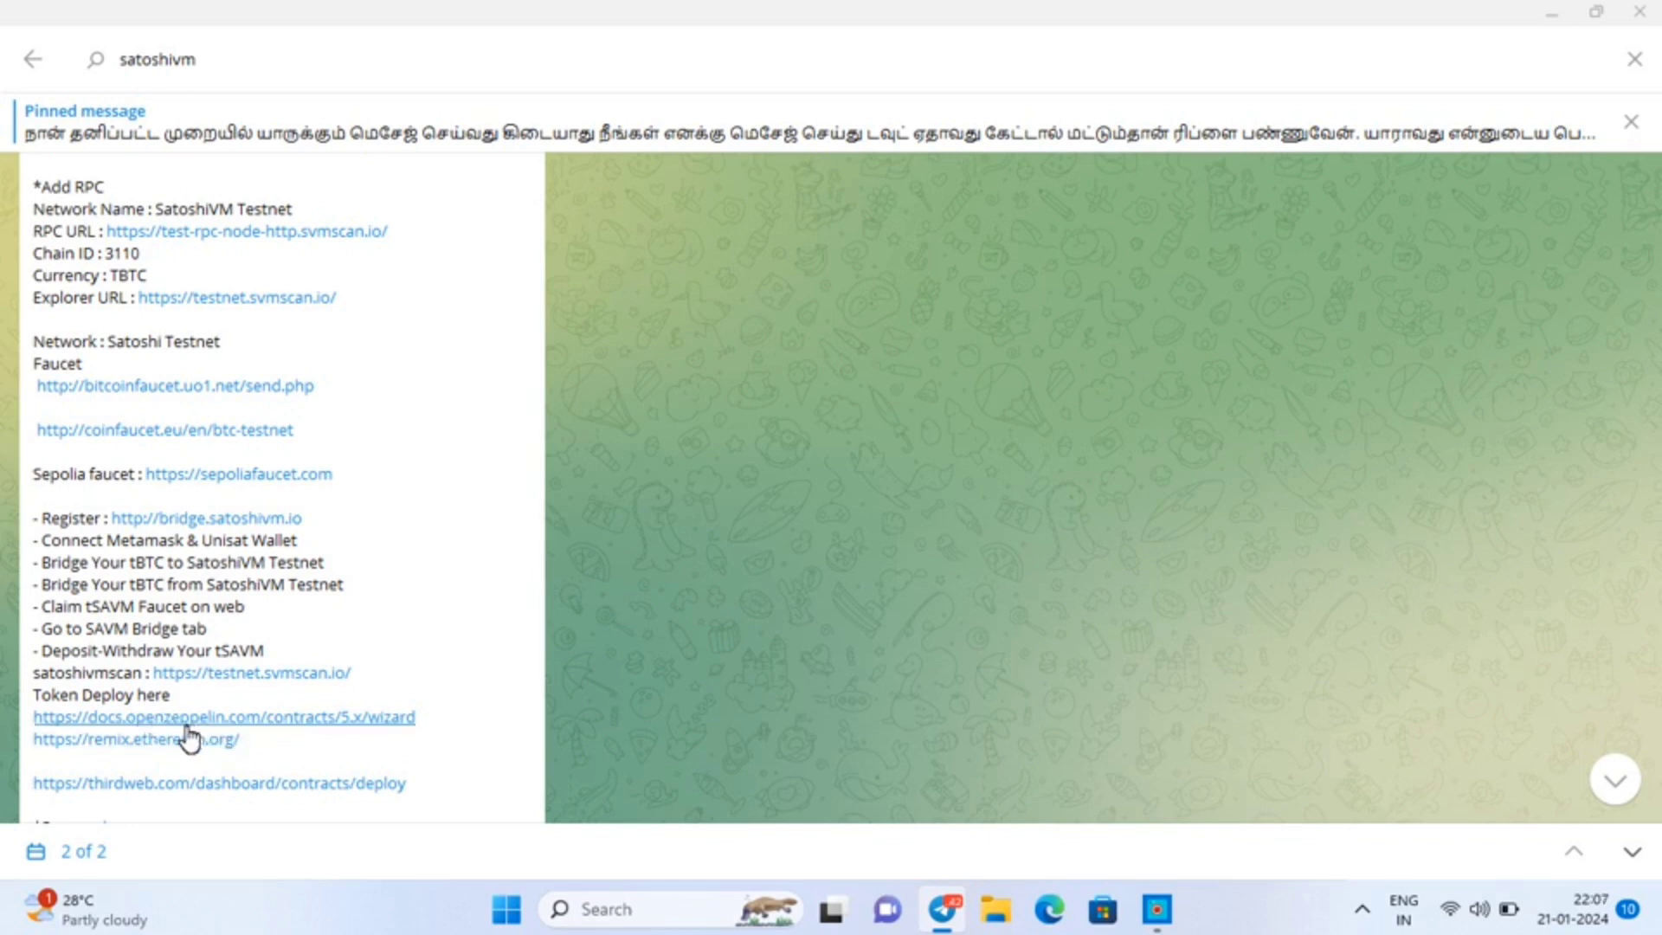
{"action": "scroll", "coordinate": [611, 701], "scroll_direction": "down", "scroll_amount": 3}
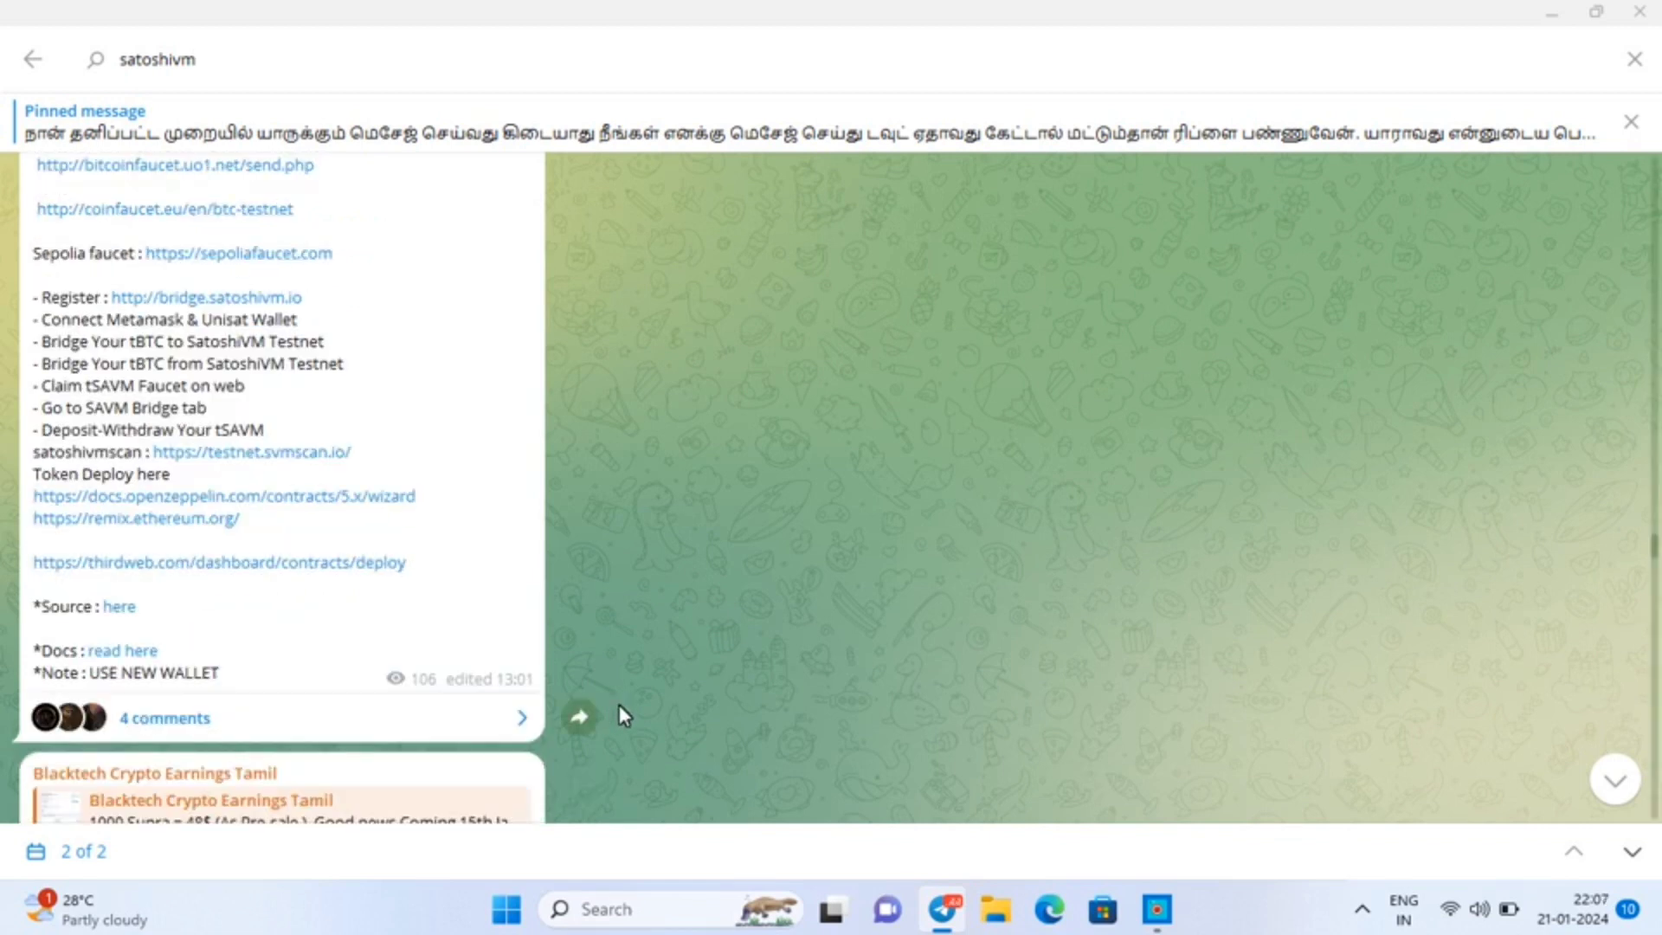
{"action": "scroll", "coordinate": [619, 704], "scroll_direction": "up", "scroll_amount": 3}
{"action": "scroll", "coordinate": [619, 705], "scroll_direction": "down", "scroll_amount": 3}
{"action": "scroll", "coordinate": [620, 713], "scroll_direction": "up", "scroll_amount": 2}
{"action": "scroll", "coordinate": [620, 713], "scroll_direction": "down", "scroll_amount": 3}
{"action": "scroll", "coordinate": [619, 708], "scroll_direction": "up", "scroll_amount": 1}
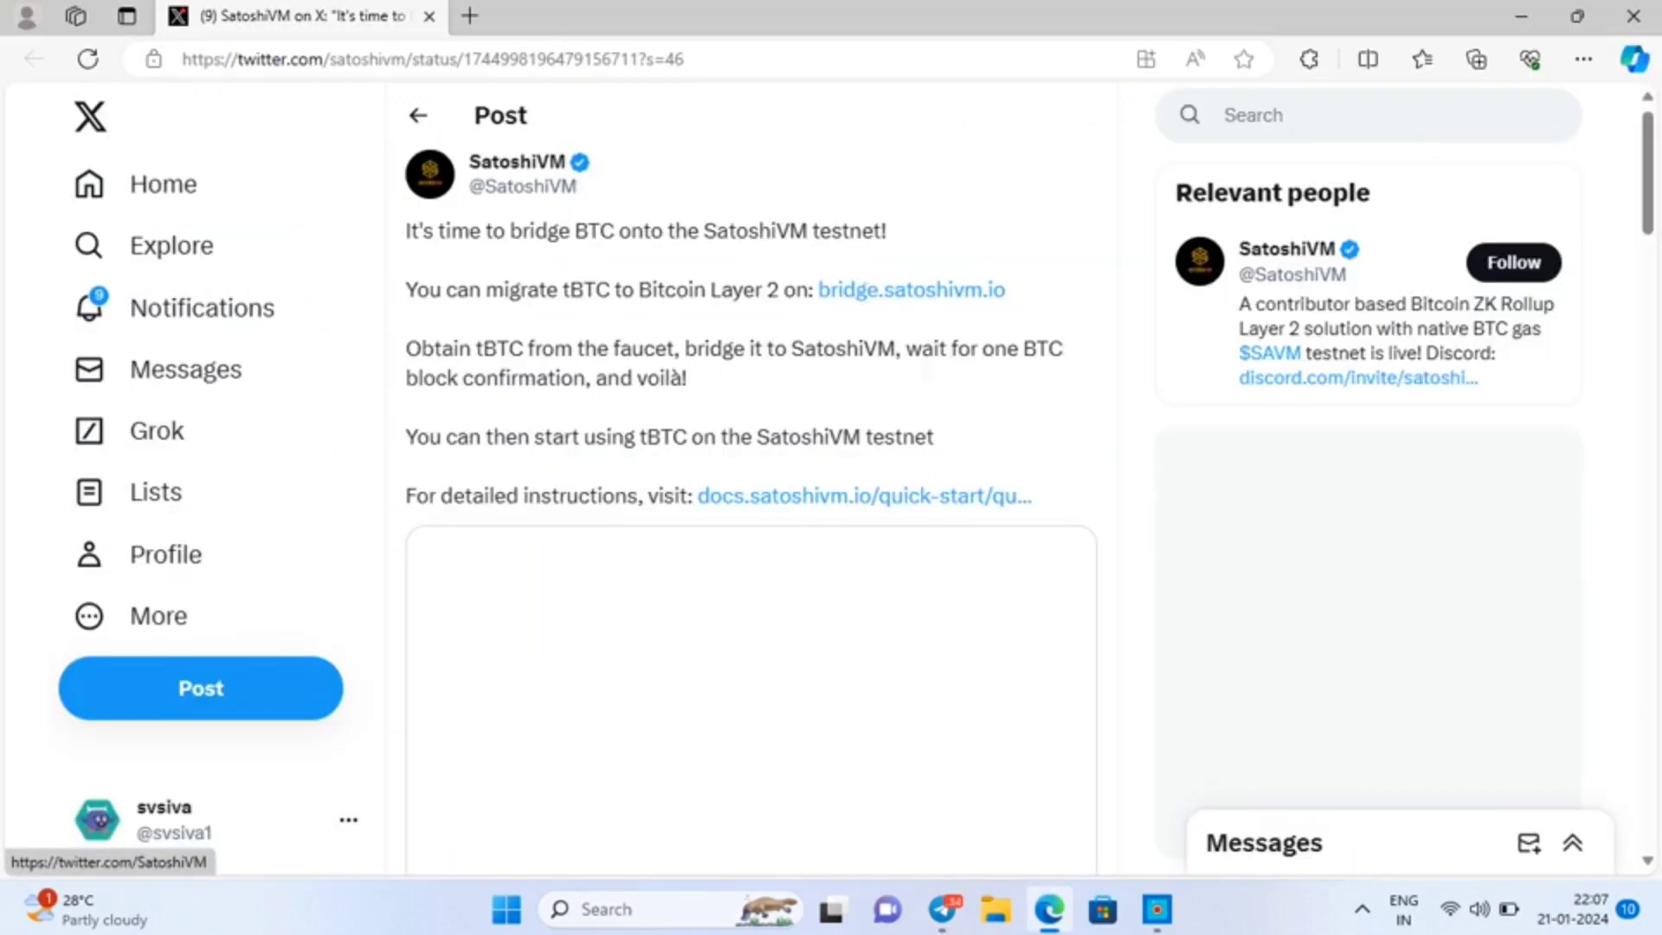
Read through SatoshiVM's X post about bridging BTC onto its testnet
{"action": "scroll", "coordinate": [875, 396], "scroll_direction": "down", "scroll_amount": 1}
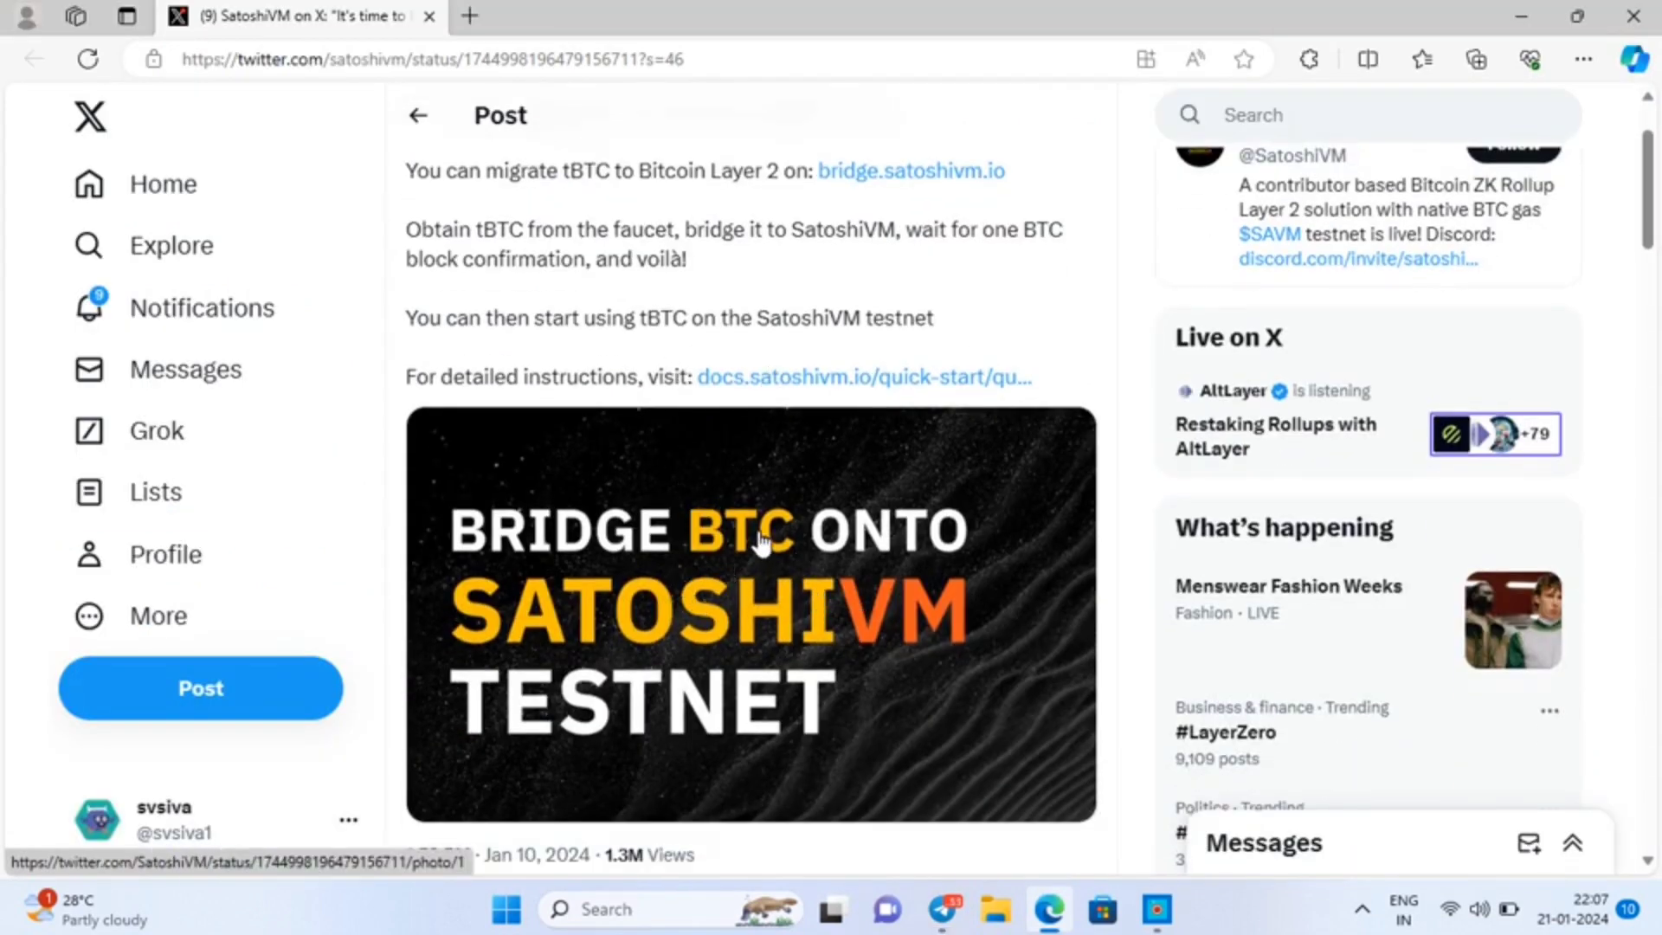
{"action": "scroll", "coordinate": [761, 543], "scroll_direction": "down", "scroll_amount": 3}
{"action": "scroll", "coordinate": [758, 542], "scroll_direction": "down", "scroll_amount": 3}
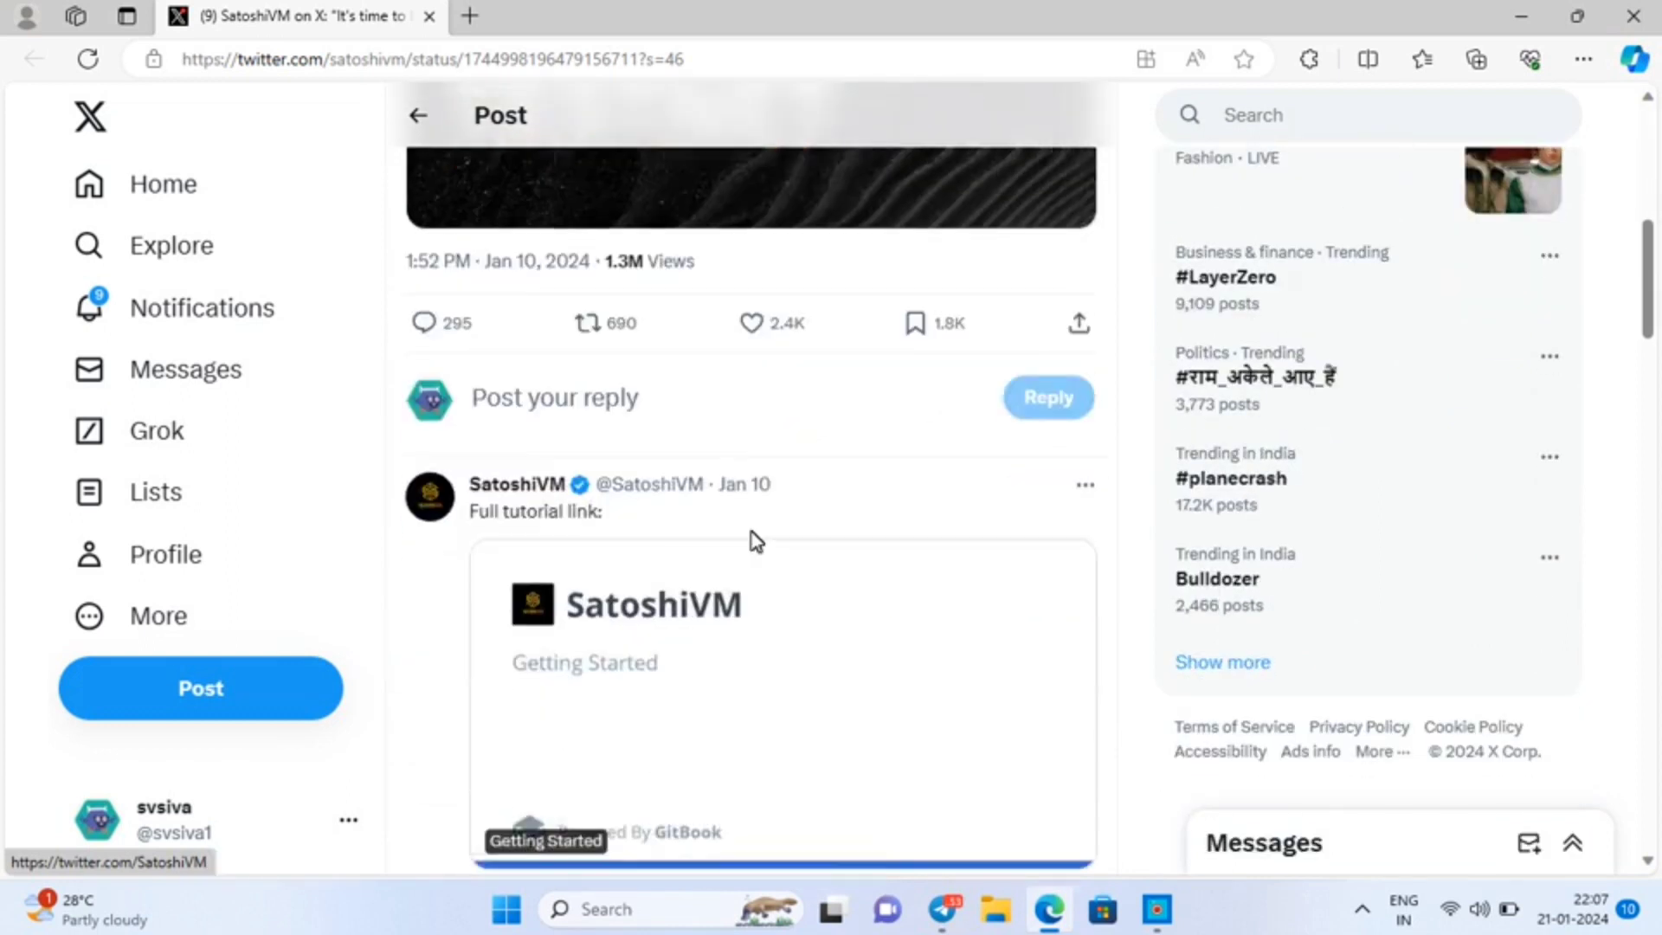
{"action": "scroll", "coordinate": [758, 543], "scroll_direction": "down", "scroll_amount": 3}
{"action": "scroll", "coordinate": [760, 542], "scroll_direction": "up", "scroll_amount": 8}
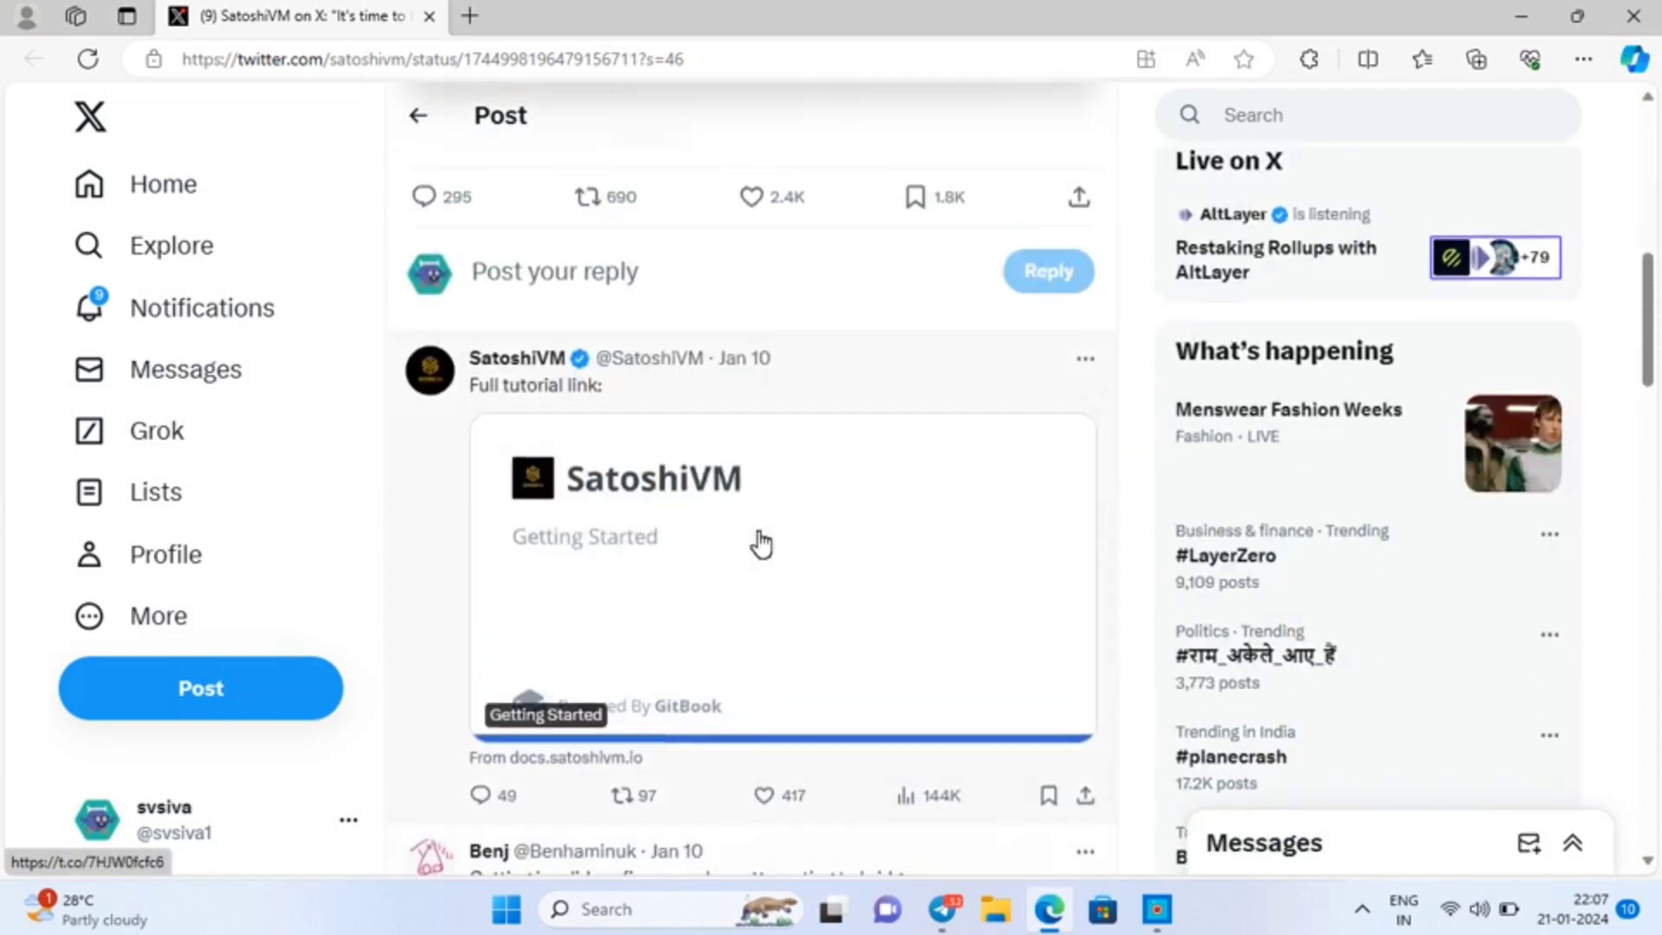
{"action": "scroll", "coordinate": [761, 543], "scroll_direction": "up", "scroll_amount": 2}
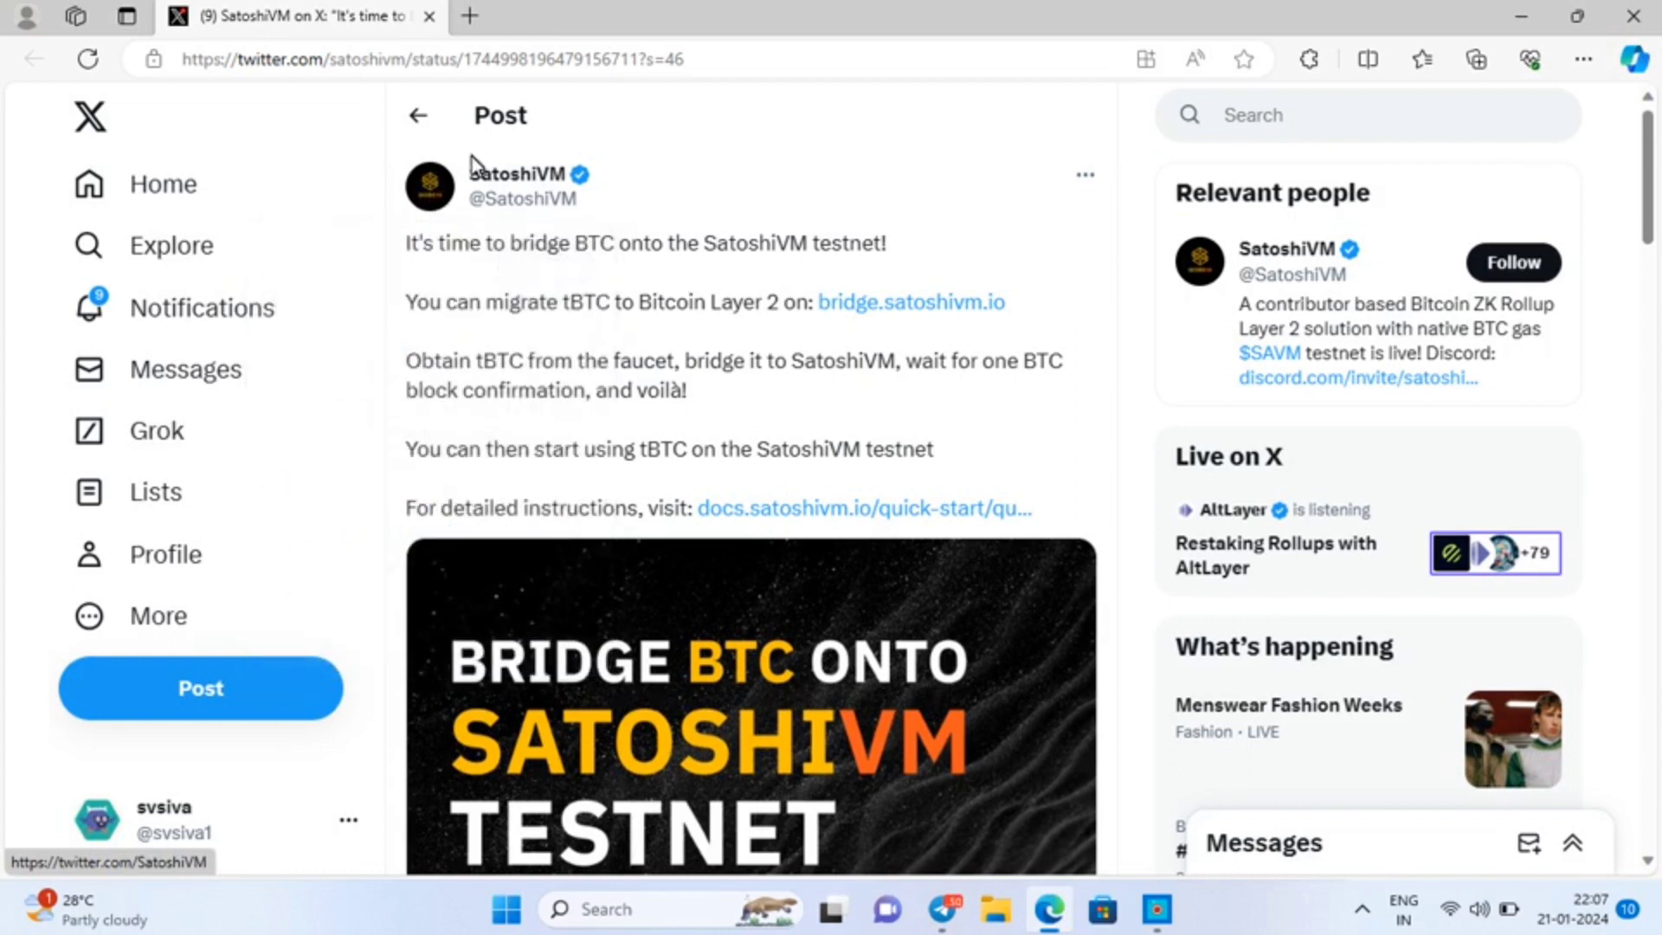
Open SatoshiVM's profile and its 'Followers you know' list showing Omnisea, YOIU and Dechat
{"action": "left_click", "coordinate": [441, 186]}
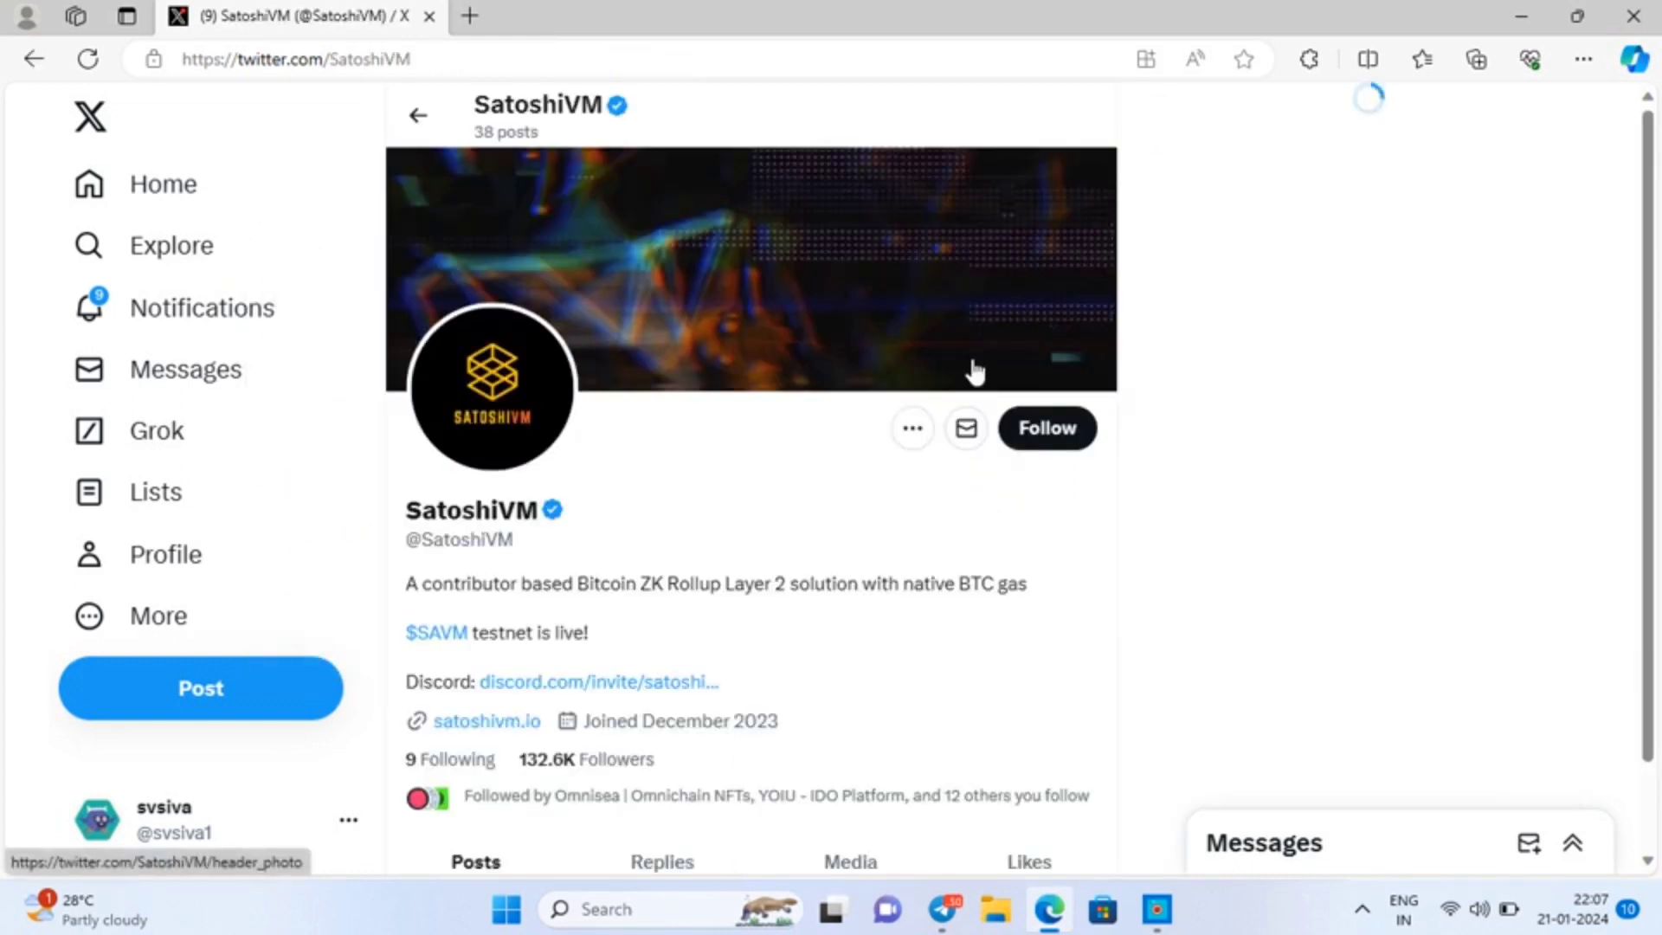
{"action": "left_click", "coordinate": [801, 692]}
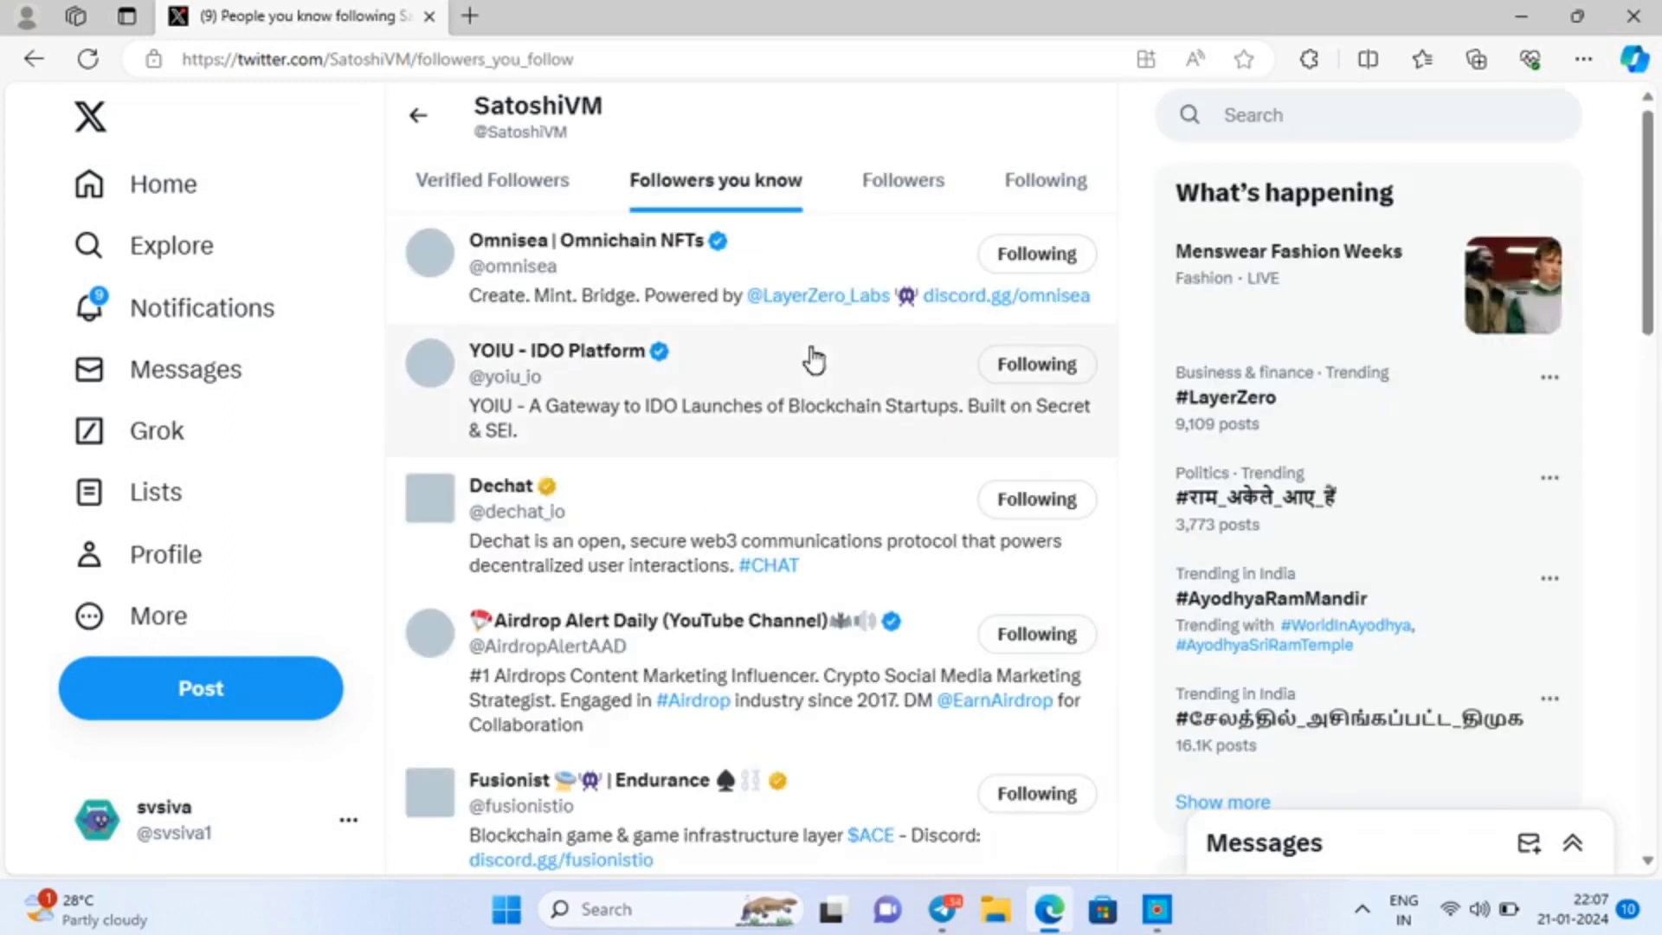
{"action": "scroll", "coordinate": [761, 473], "scroll_direction": "down", "scroll_amount": 10}
{"action": "scroll", "coordinate": [761, 473], "scroll_direction": "up", "scroll_amount": 6}
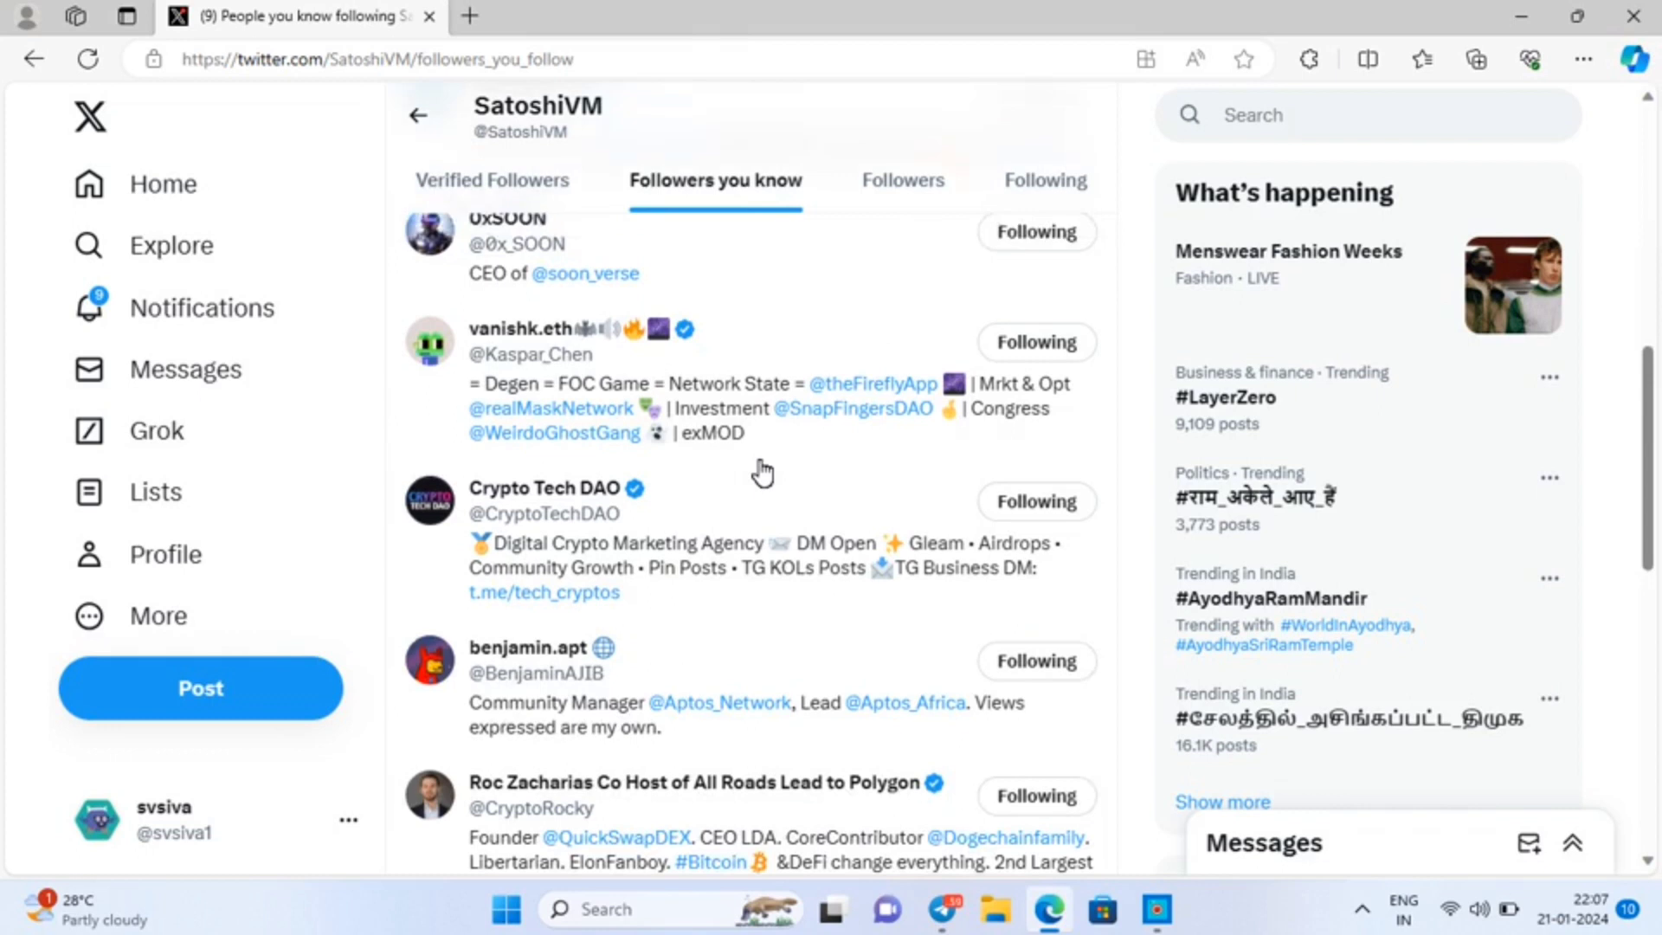
{"action": "scroll", "coordinate": [762, 472], "scroll_direction": "up", "scroll_amount": 4}
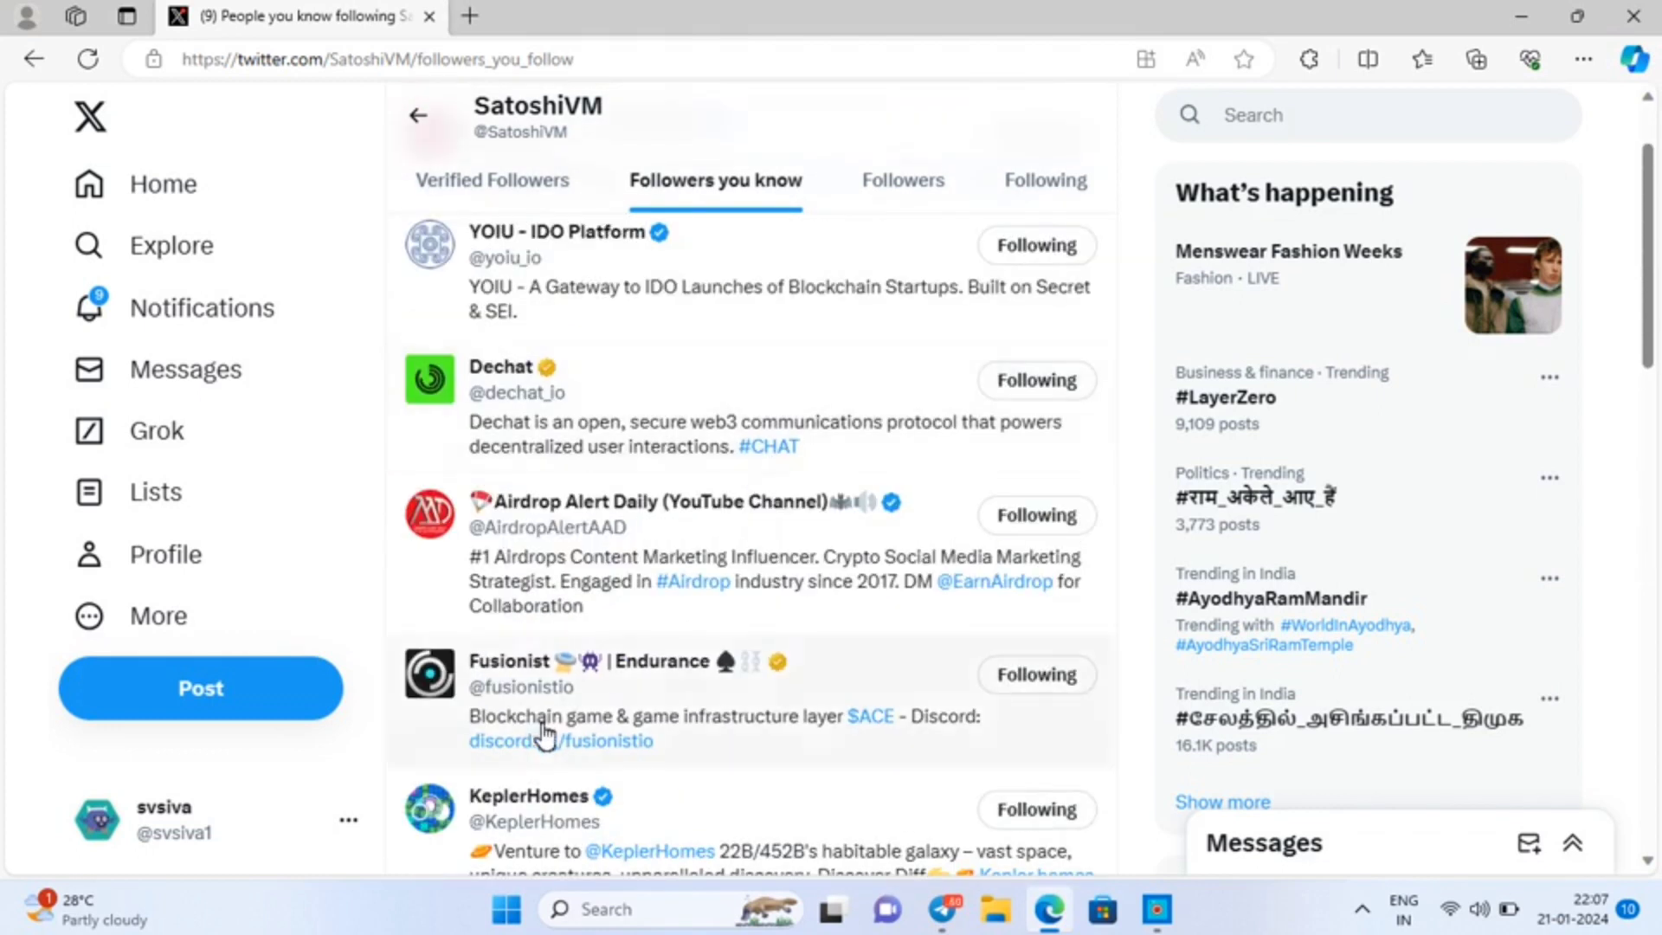
{"action": "scroll", "coordinate": [661, 571], "scroll_direction": "up", "scroll_amount": 1}
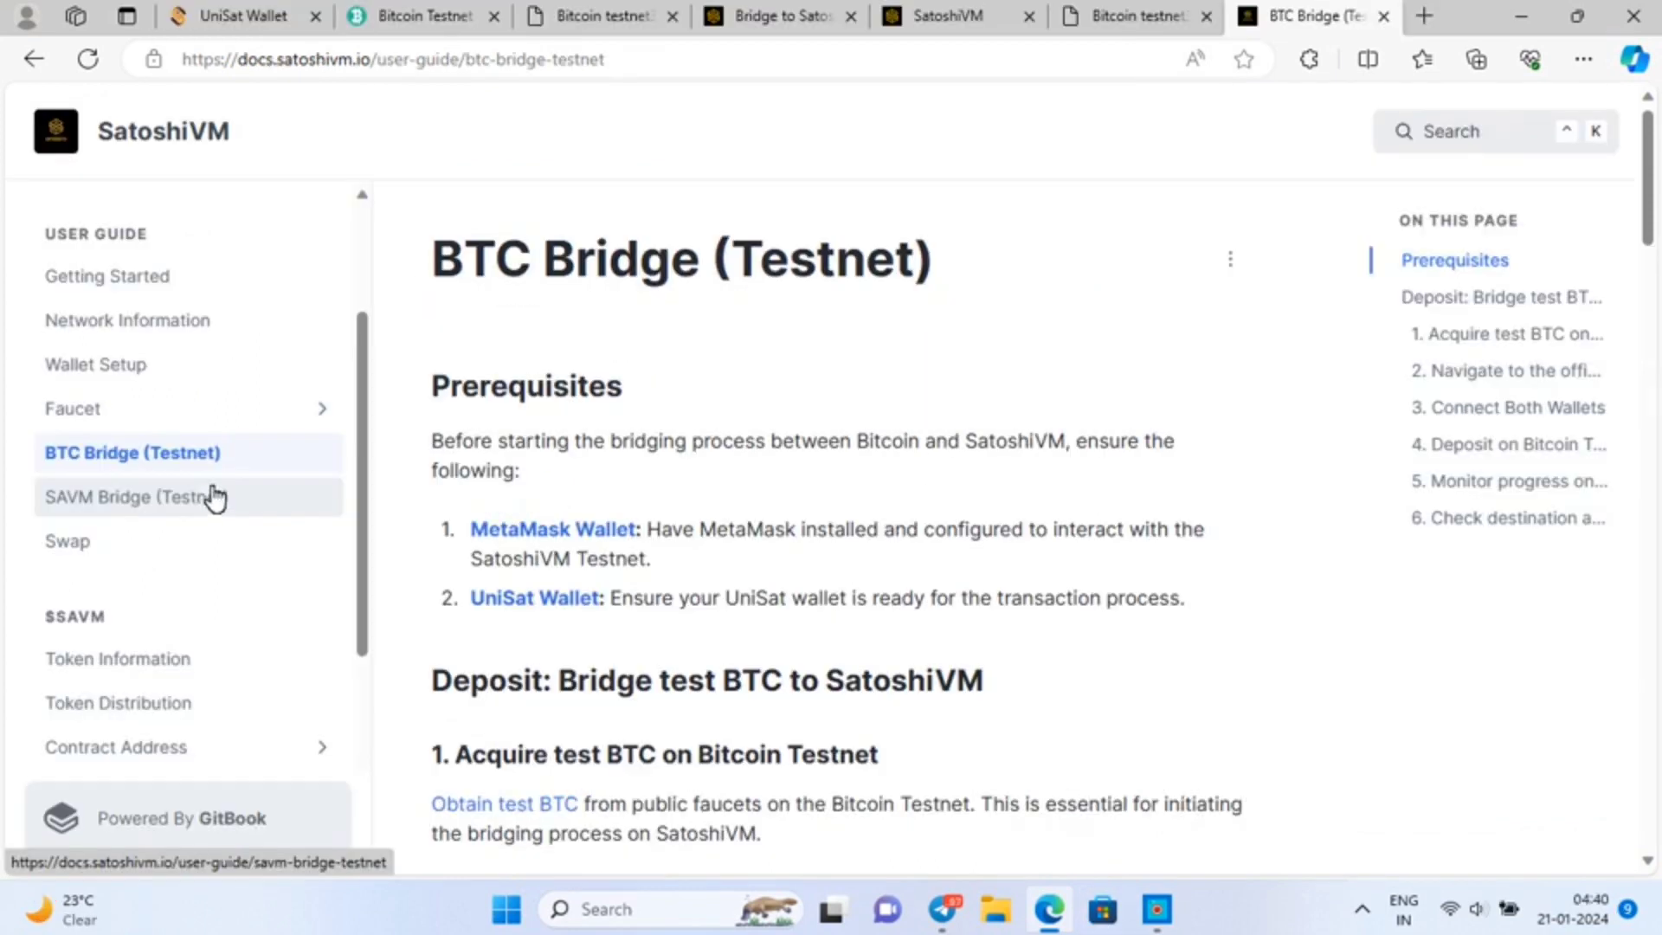
Scroll the BTC Bridge (Testnet) guide to step 6 and open the SatoshiVM Explorer link in a new tab
{"action": "scroll", "coordinate": [756, 471], "scroll_direction": "down", "scroll_amount": 7}
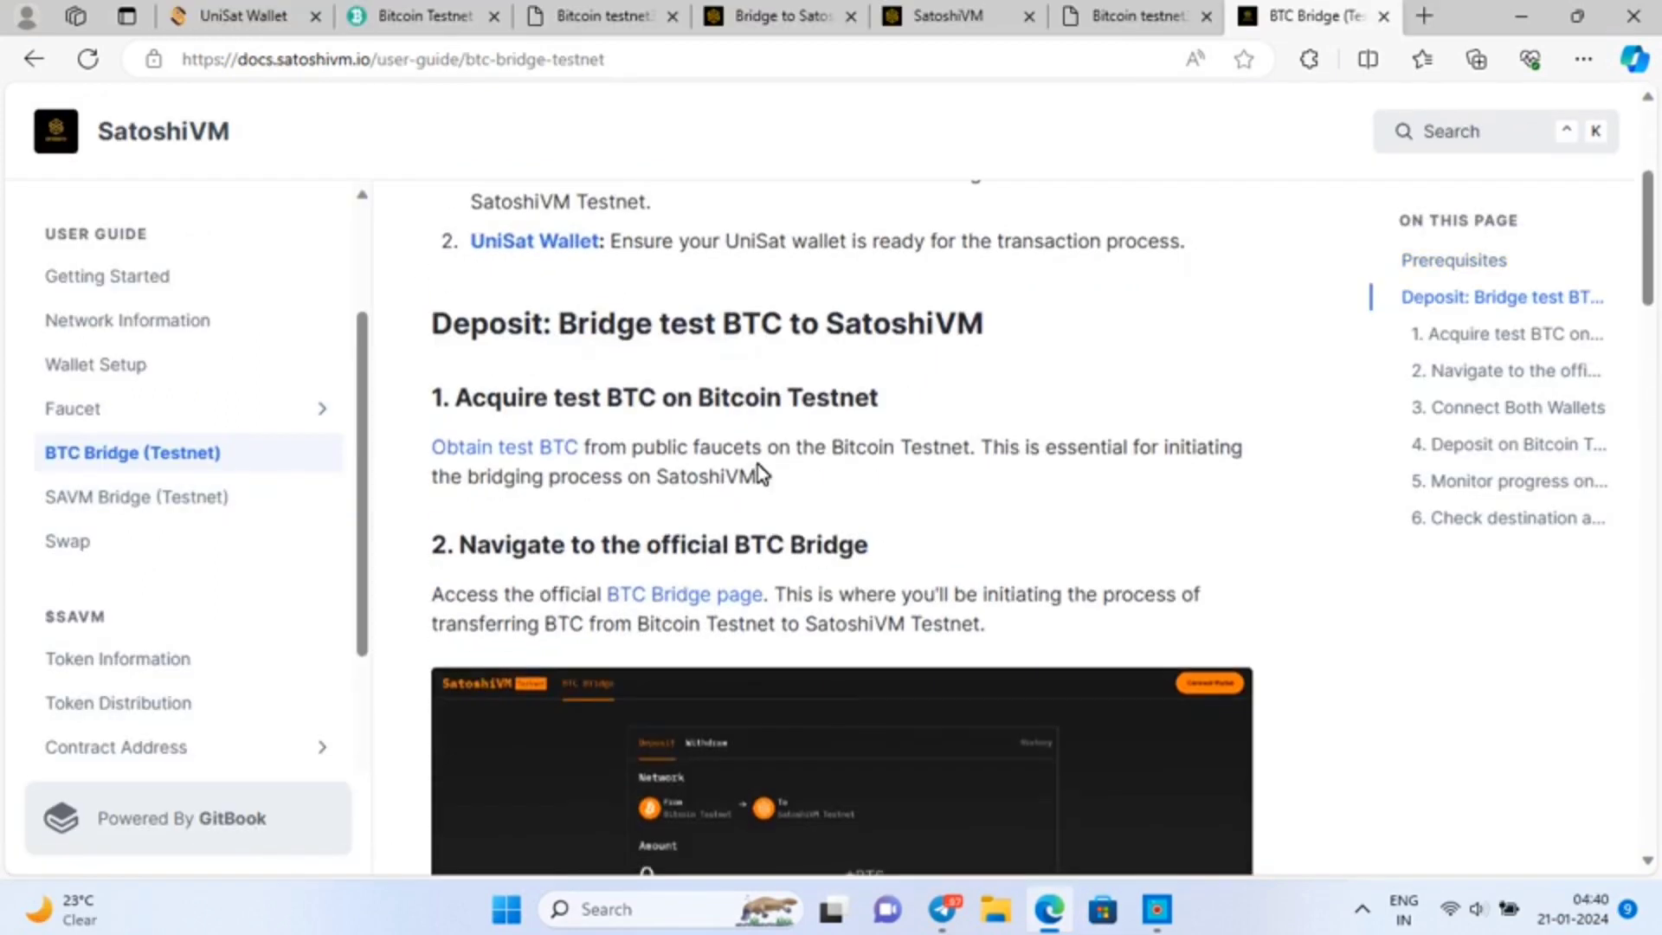
{"action": "scroll", "coordinate": [766, 474], "scroll_direction": "down", "scroll_amount": 15}
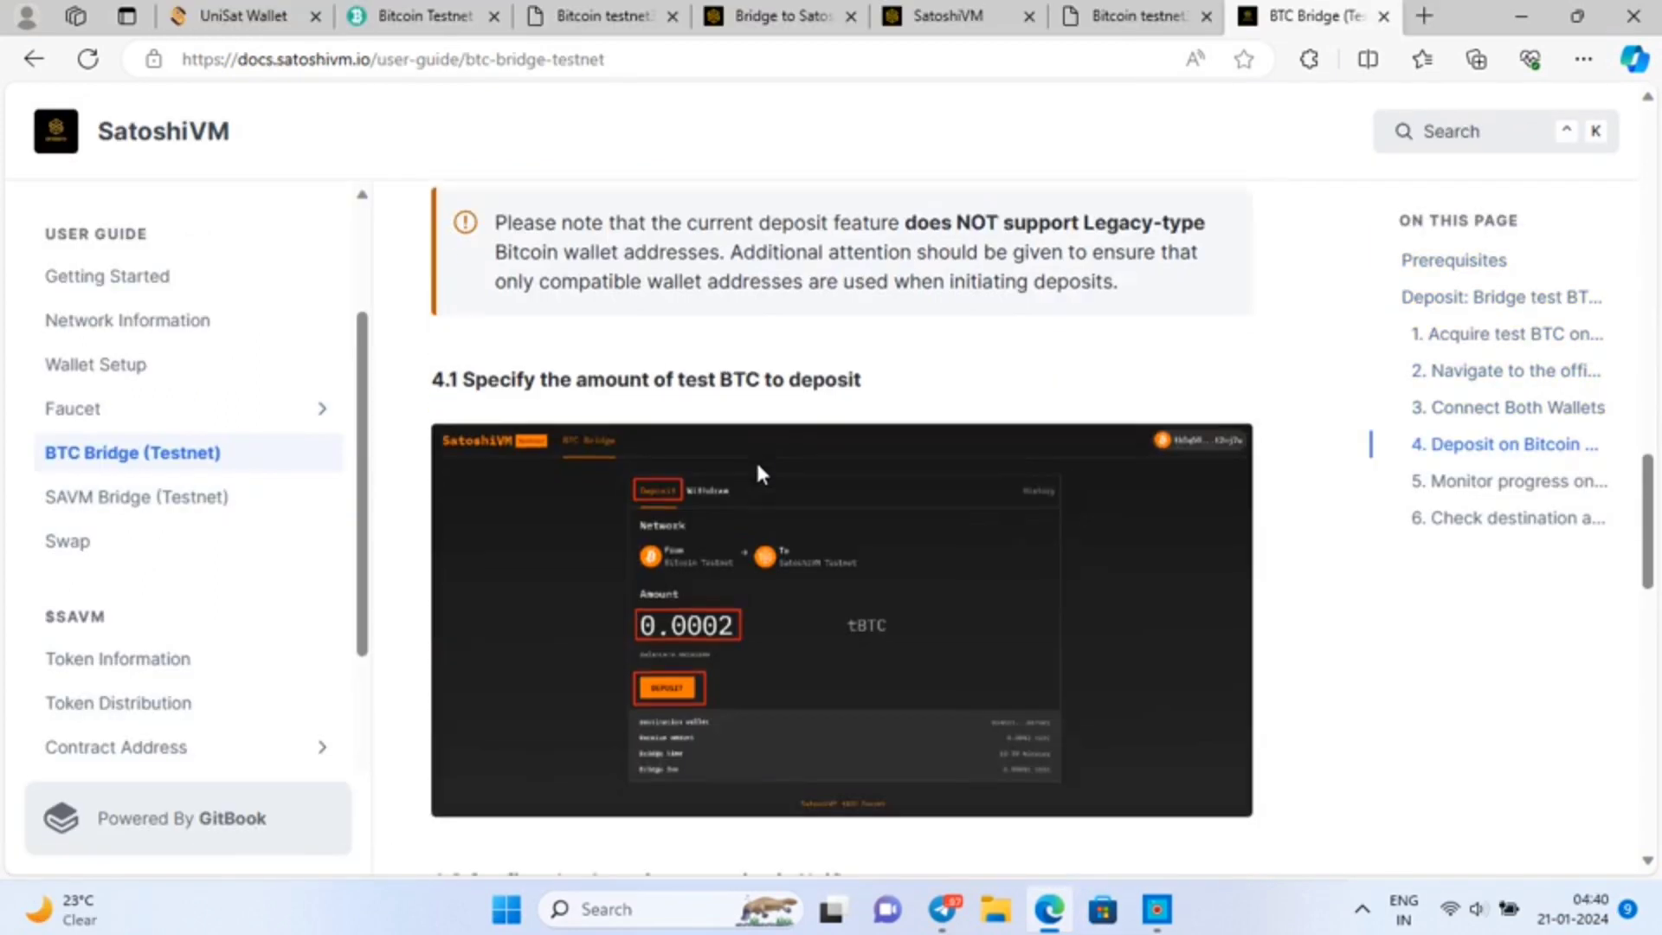
{"action": "scroll", "coordinate": [758, 474], "scroll_direction": "down", "scroll_amount": 6}
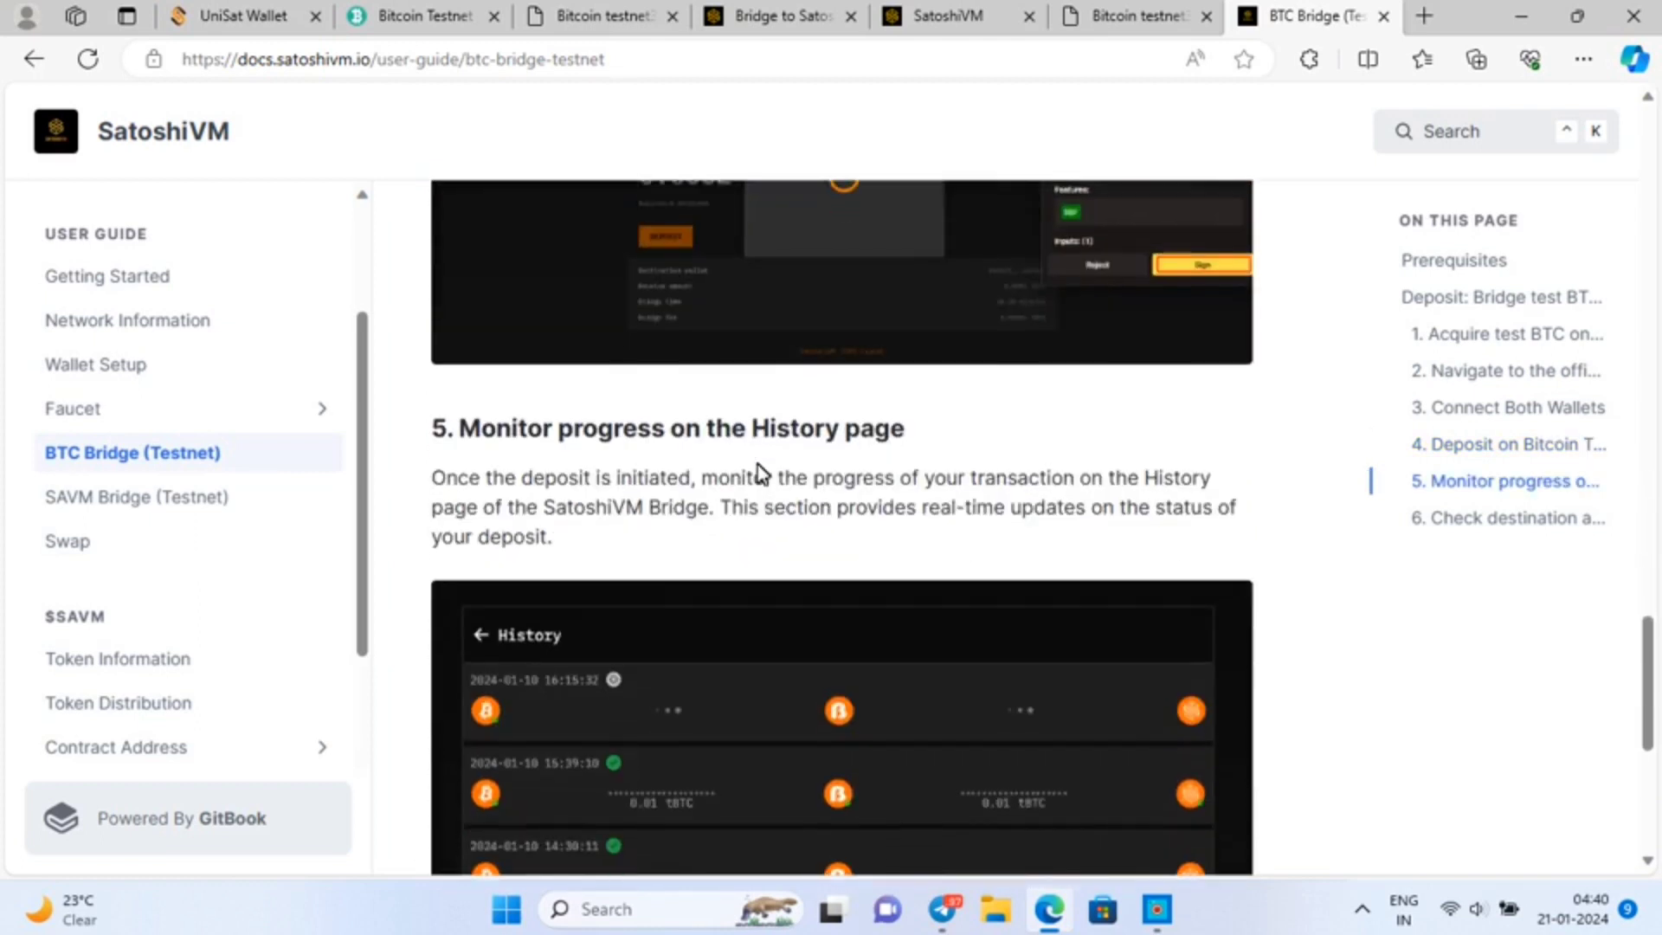
{"action": "scroll", "coordinate": [768, 474], "scroll_direction": "down", "scroll_amount": 1}
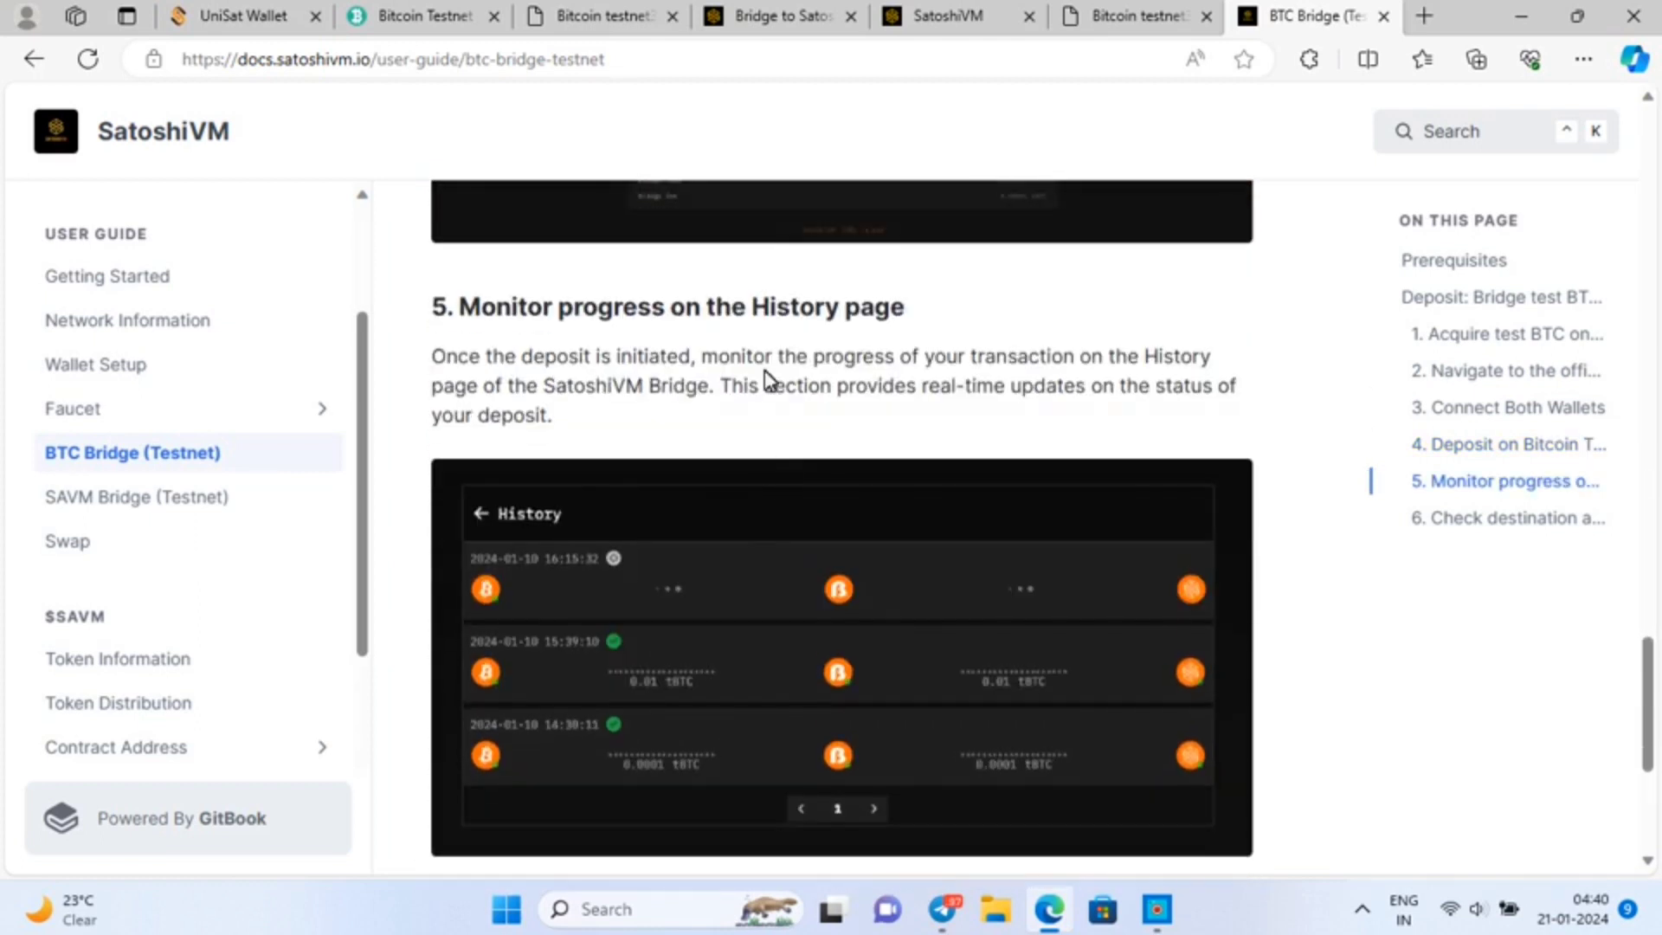
{"action": "scroll", "coordinate": [784, 364], "scroll_direction": "down", "scroll_amount": 5}
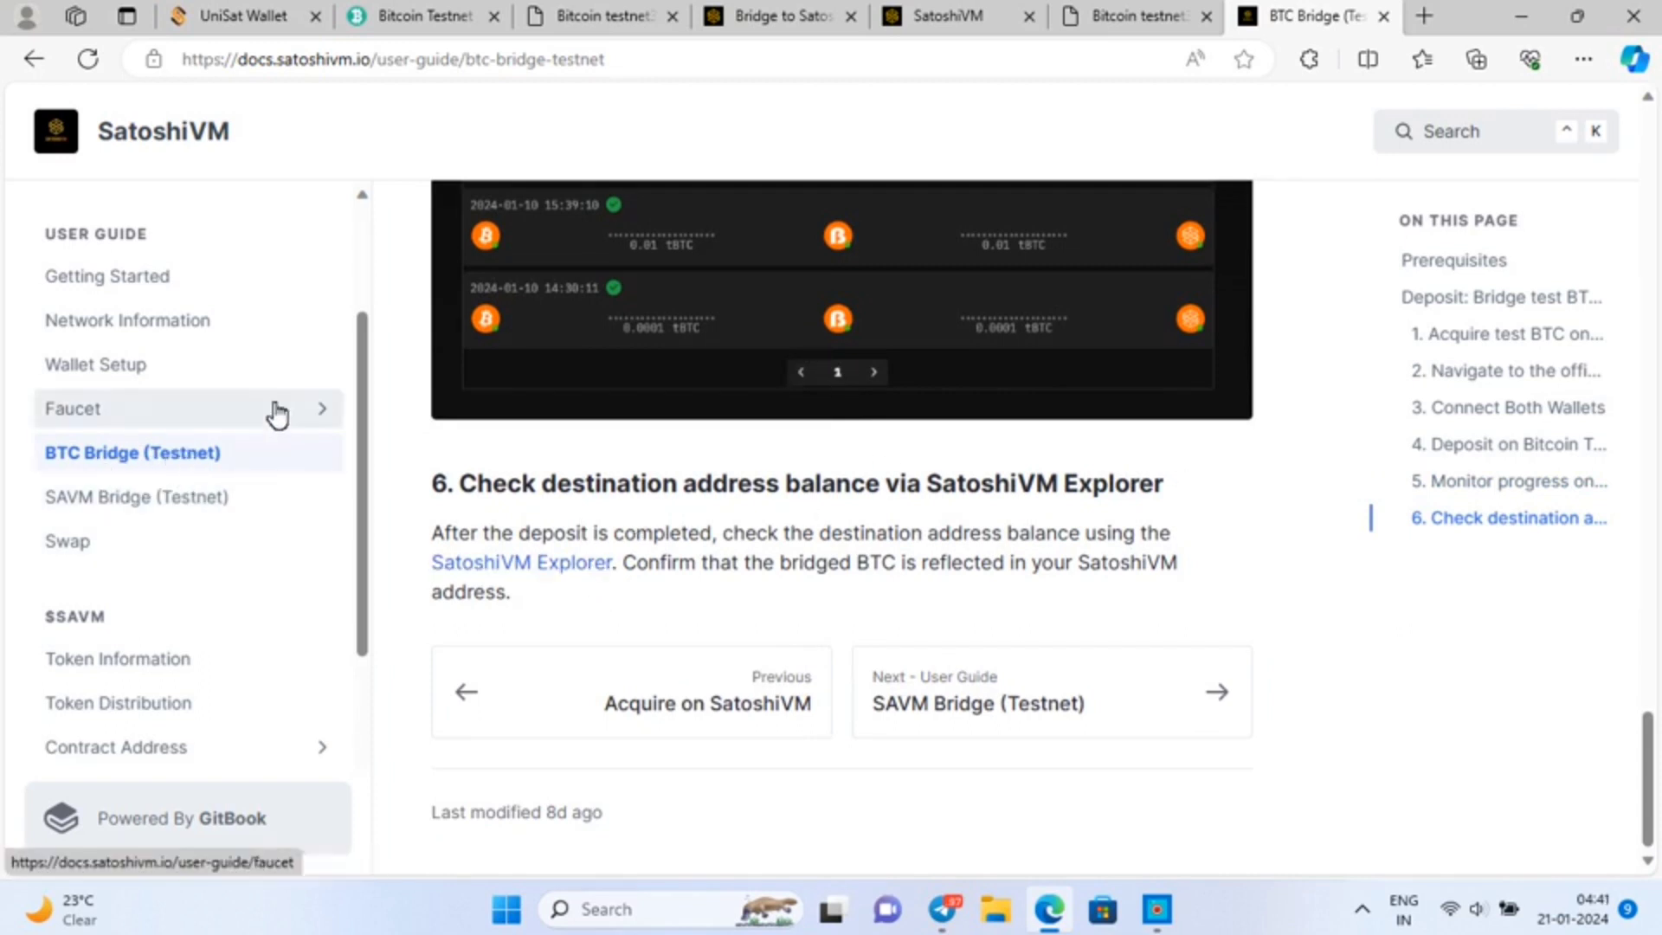
{"action": "left_click", "coordinate": [558, 563]}
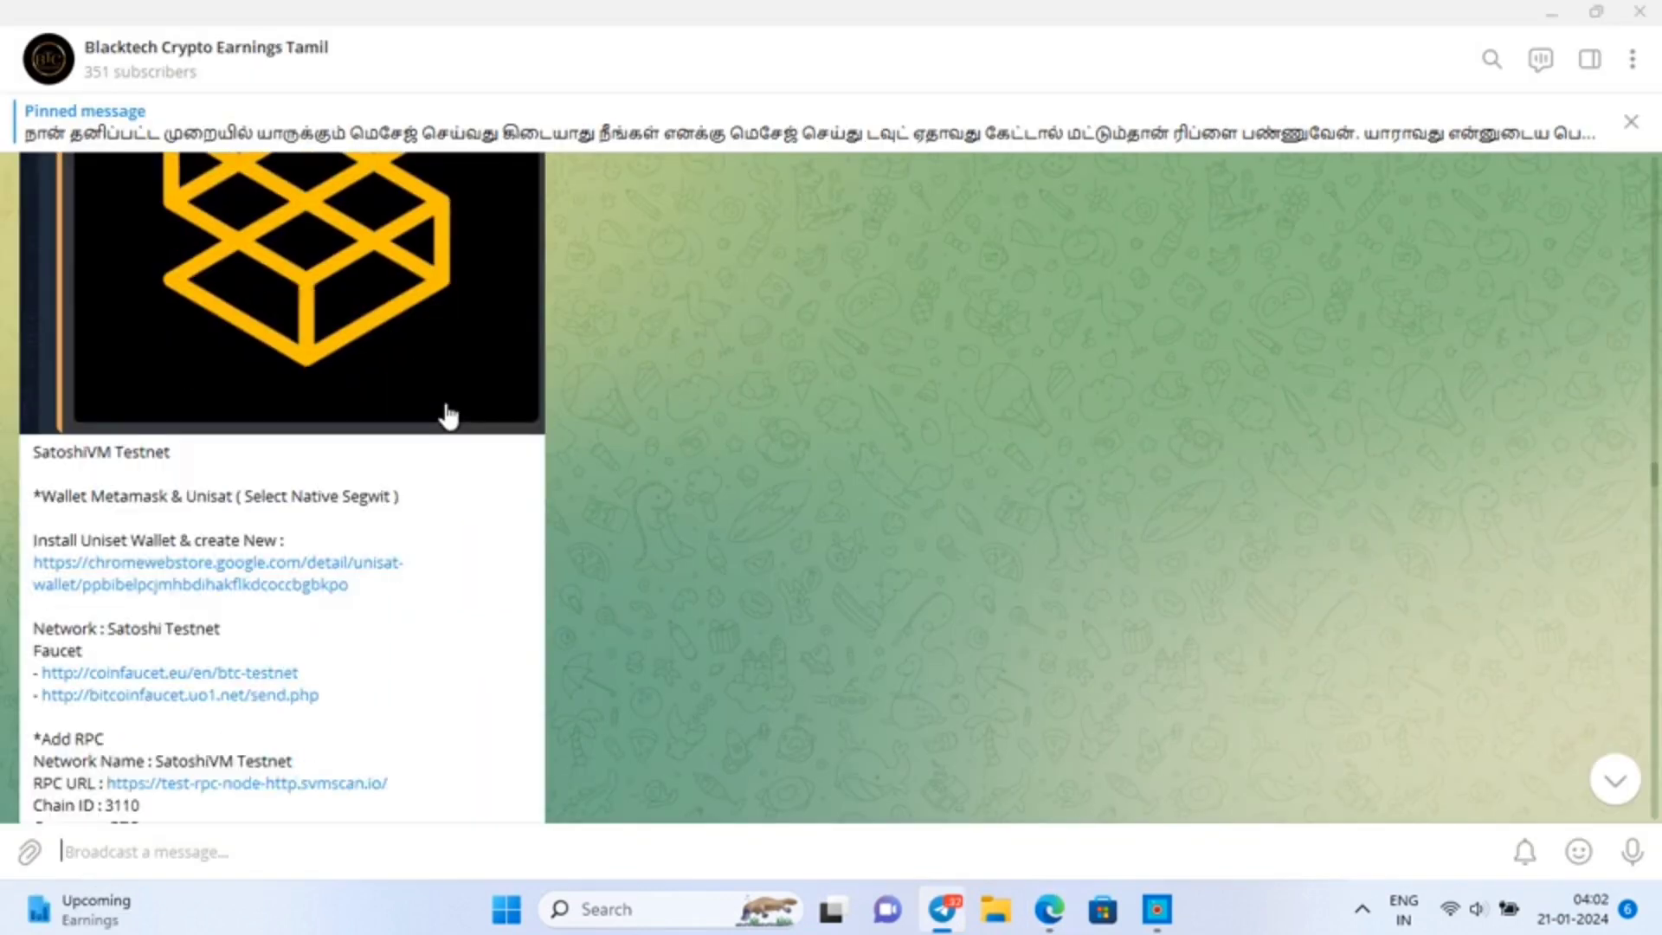
{"action": "scroll", "coordinate": [419, 415], "scroll_direction": "down", "scroll_amount": 3}
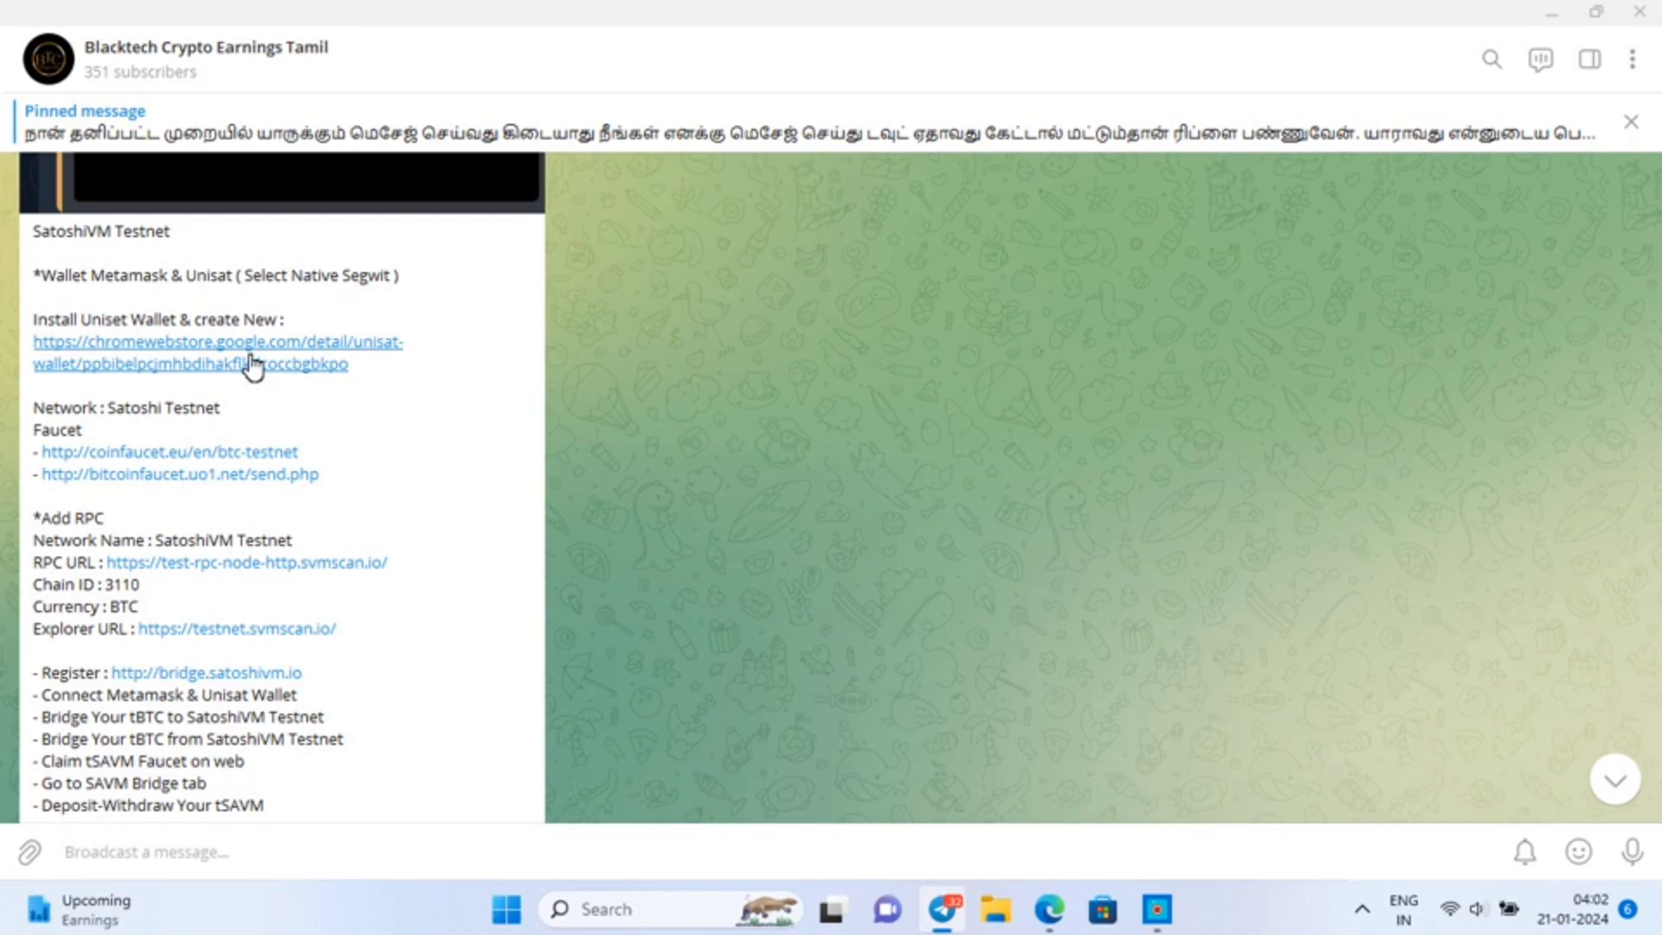
Open UniSat Wallet's Chrome Web Store page and add the extension to the browser
{"action": "left_click", "coordinate": [251, 365]}
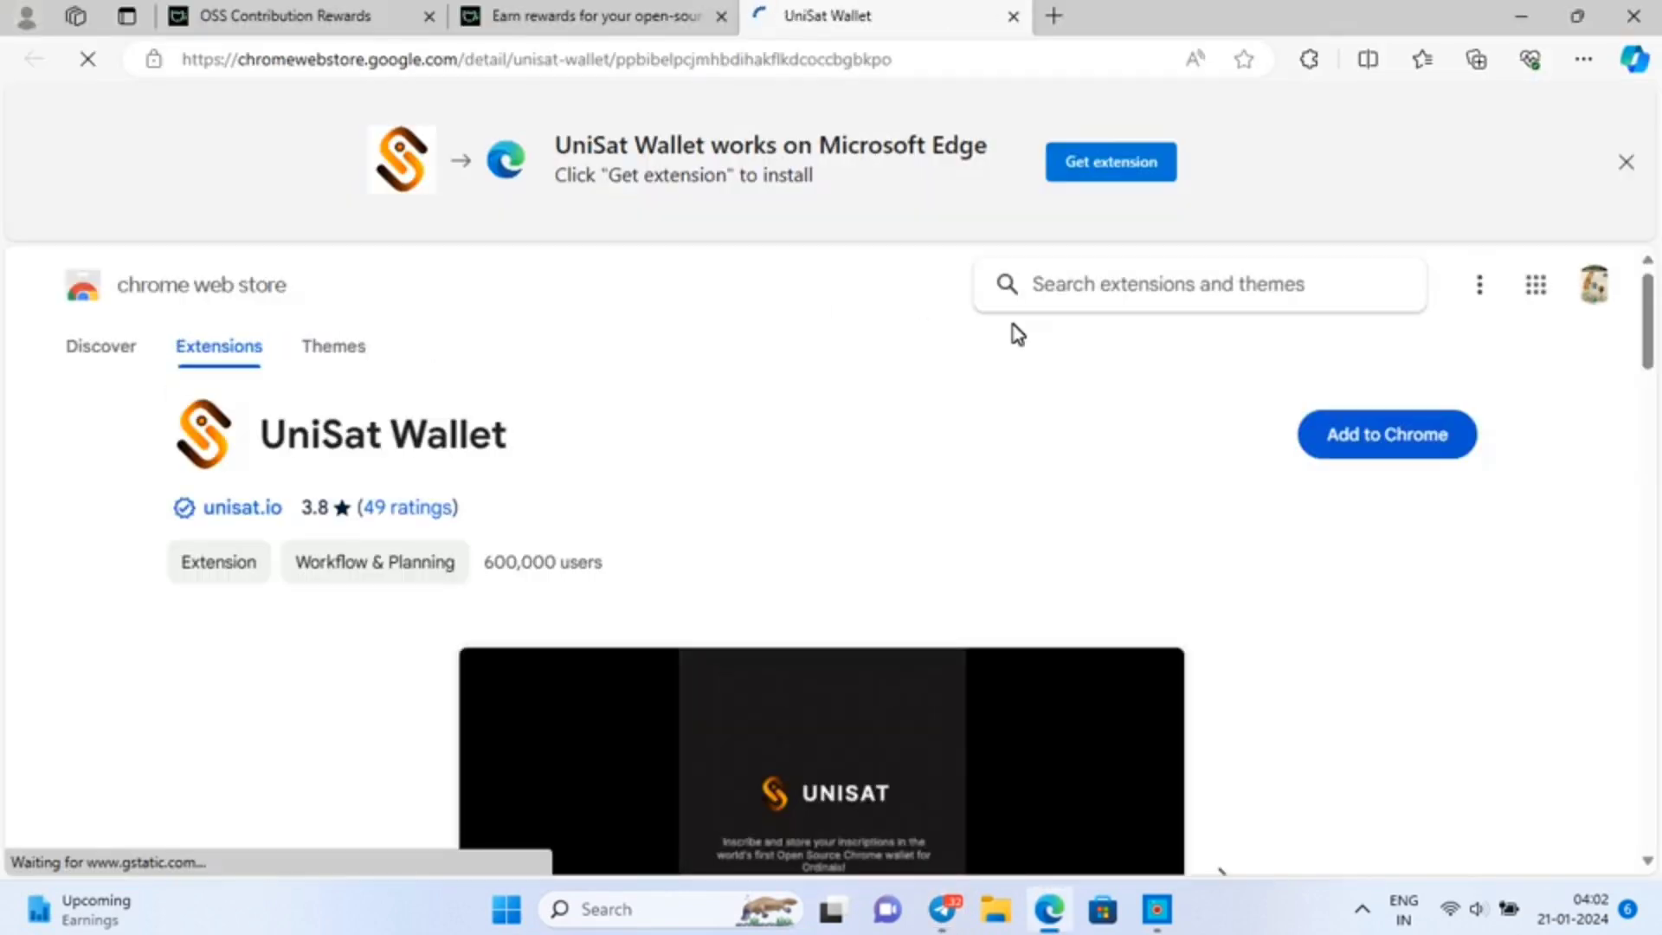
{"action": "scroll", "coordinate": [1017, 335], "scroll_direction": "down", "scroll_amount": 2}
{"action": "scroll", "coordinate": [1017, 334], "scroll_direction": "up", "scroll_amount": 2}
{"action": "left_click", "coordinate": [1420, 437]}
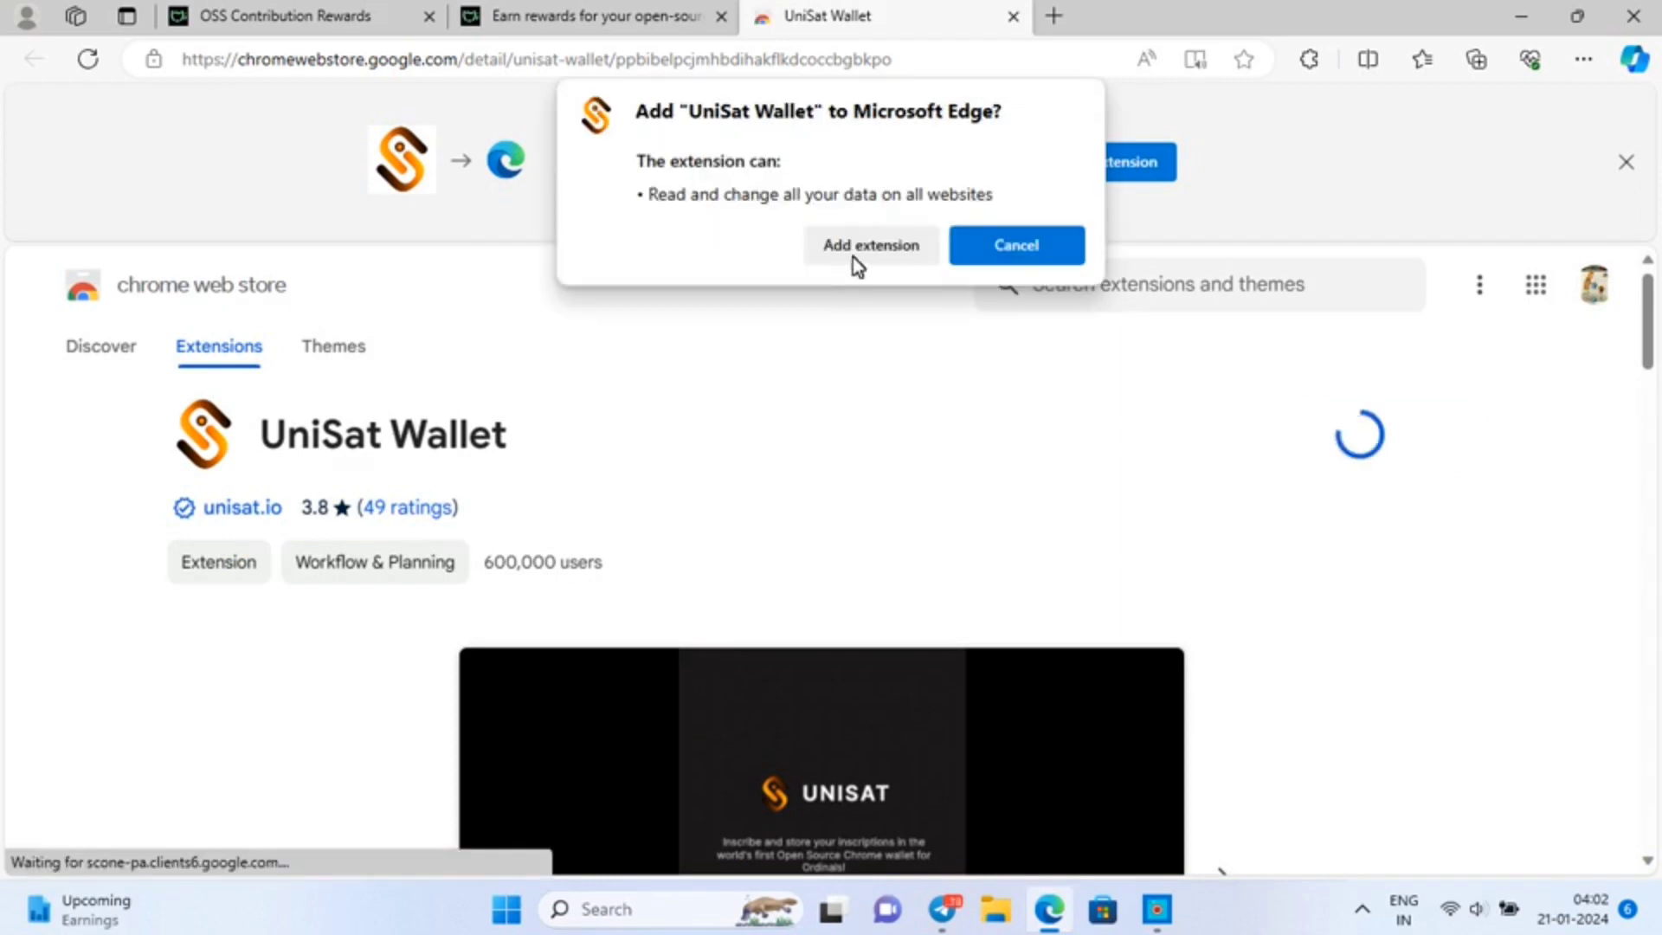
{"action": "left_click", "coordinate": [874, 249]}
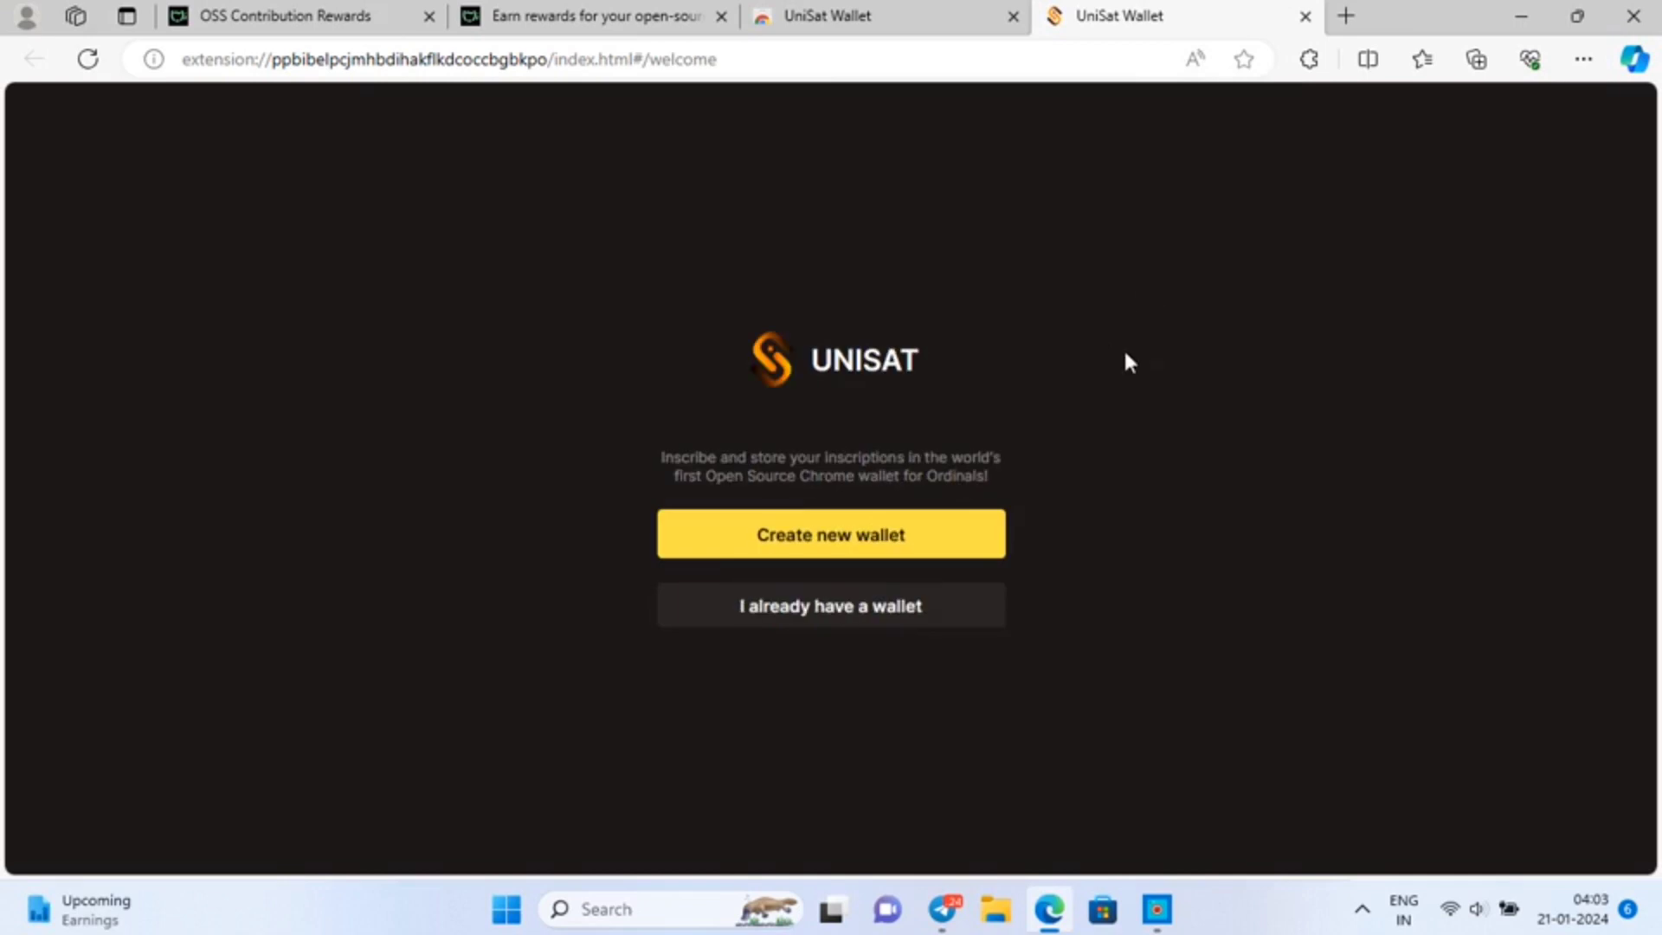
Start a new UniSat wallet, set its password and confirm the recovery phrase is saved
{"action": "left_click", "coordinate": [861, 541]}
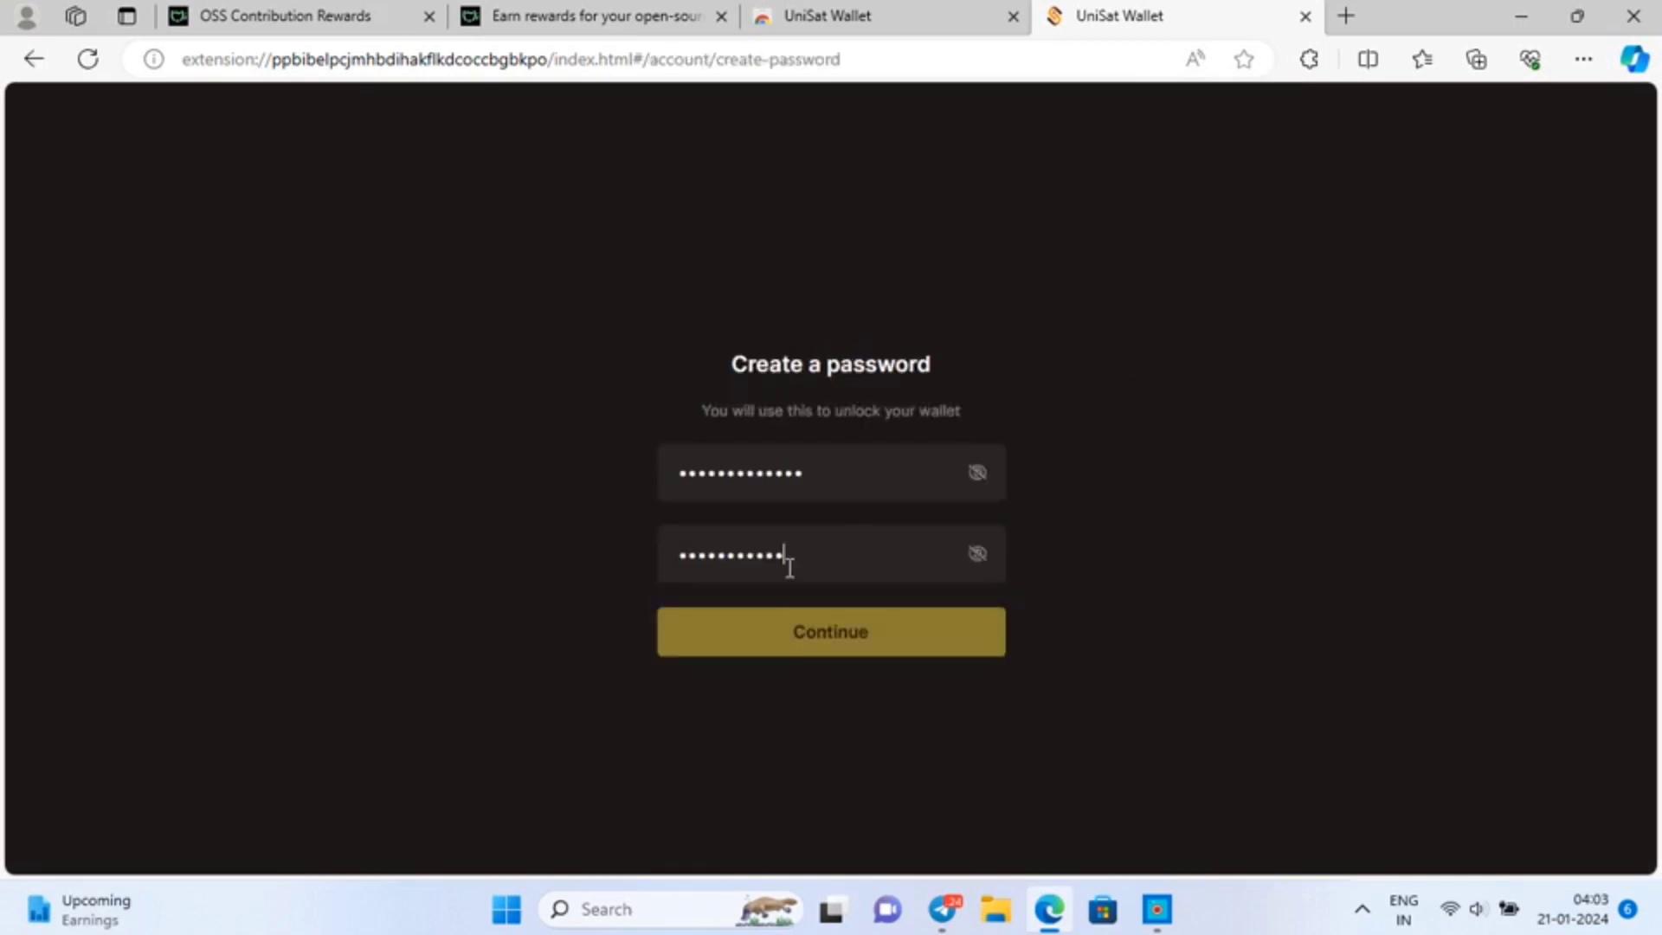
{"action": "type", "text": "**"}
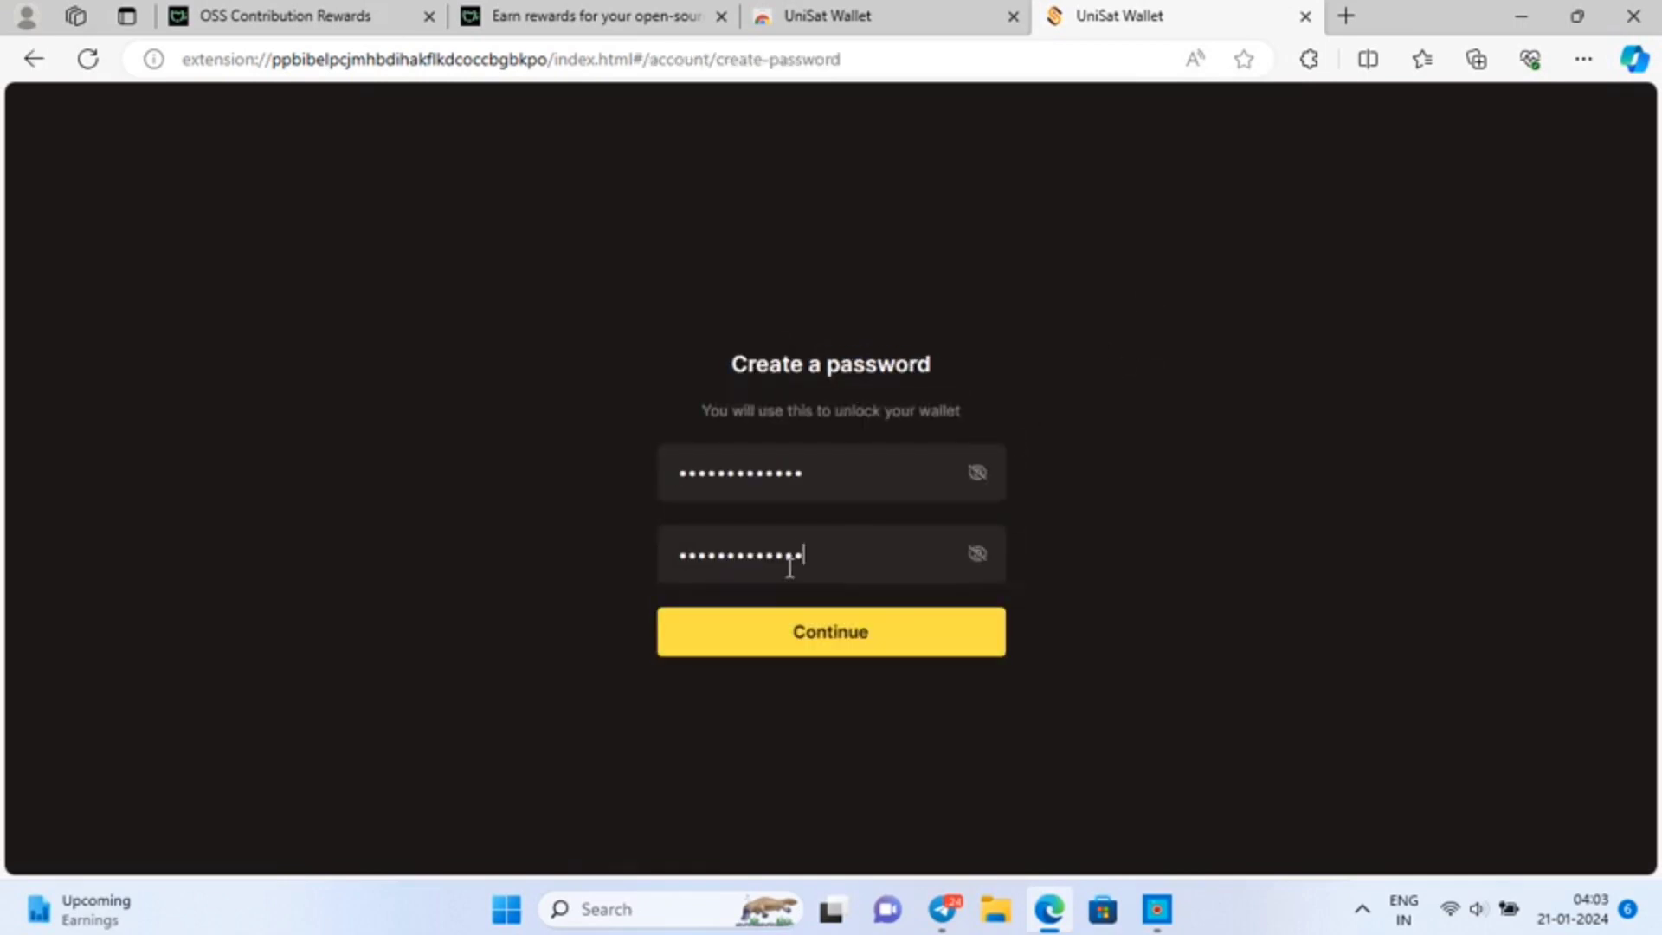
{"action": "left_click", "coordinate": [850, 649]}
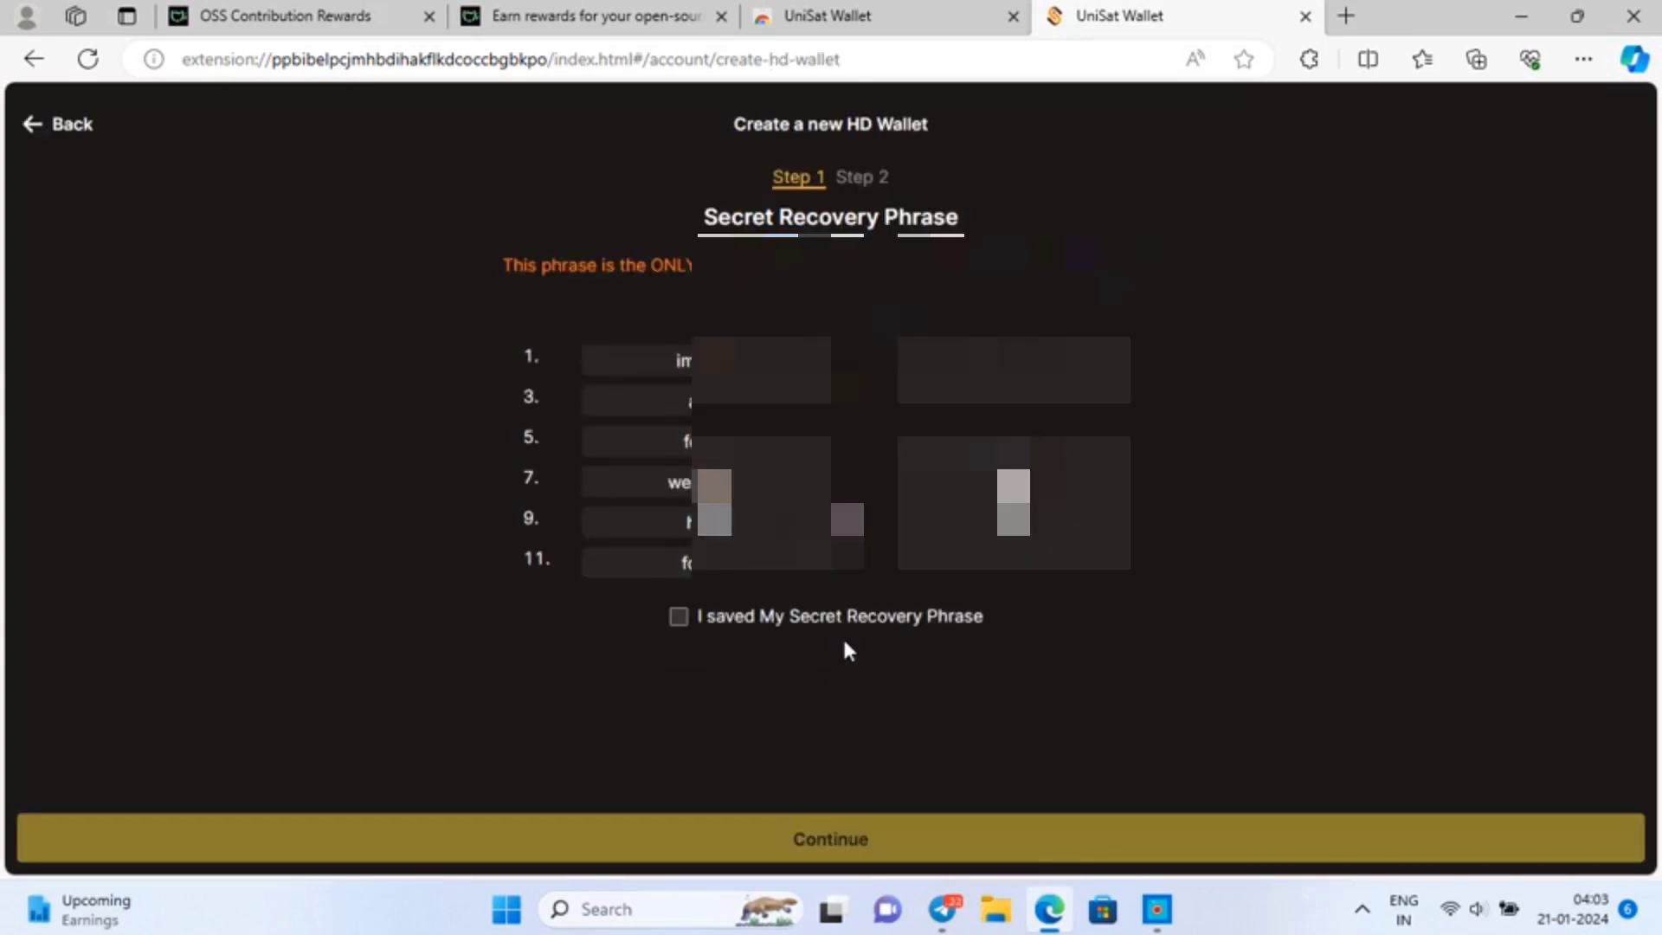
{"action": "left_click", "coordinate": [679, 616]}
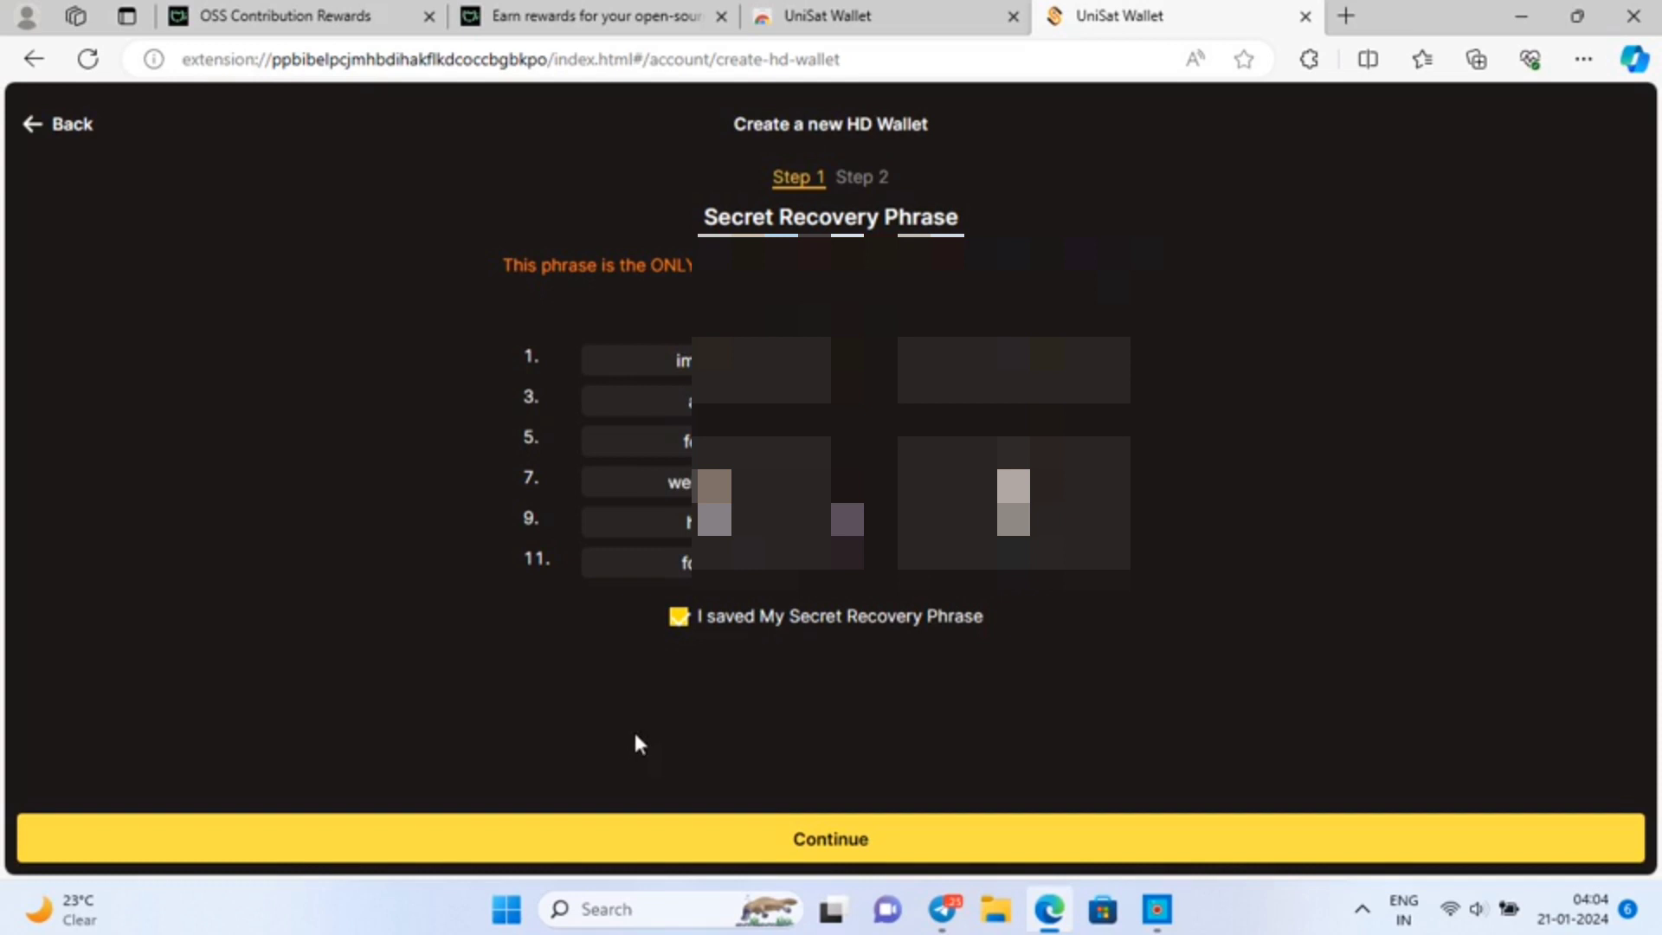
{"action": "left_click", "coordinate": [853, 856]}
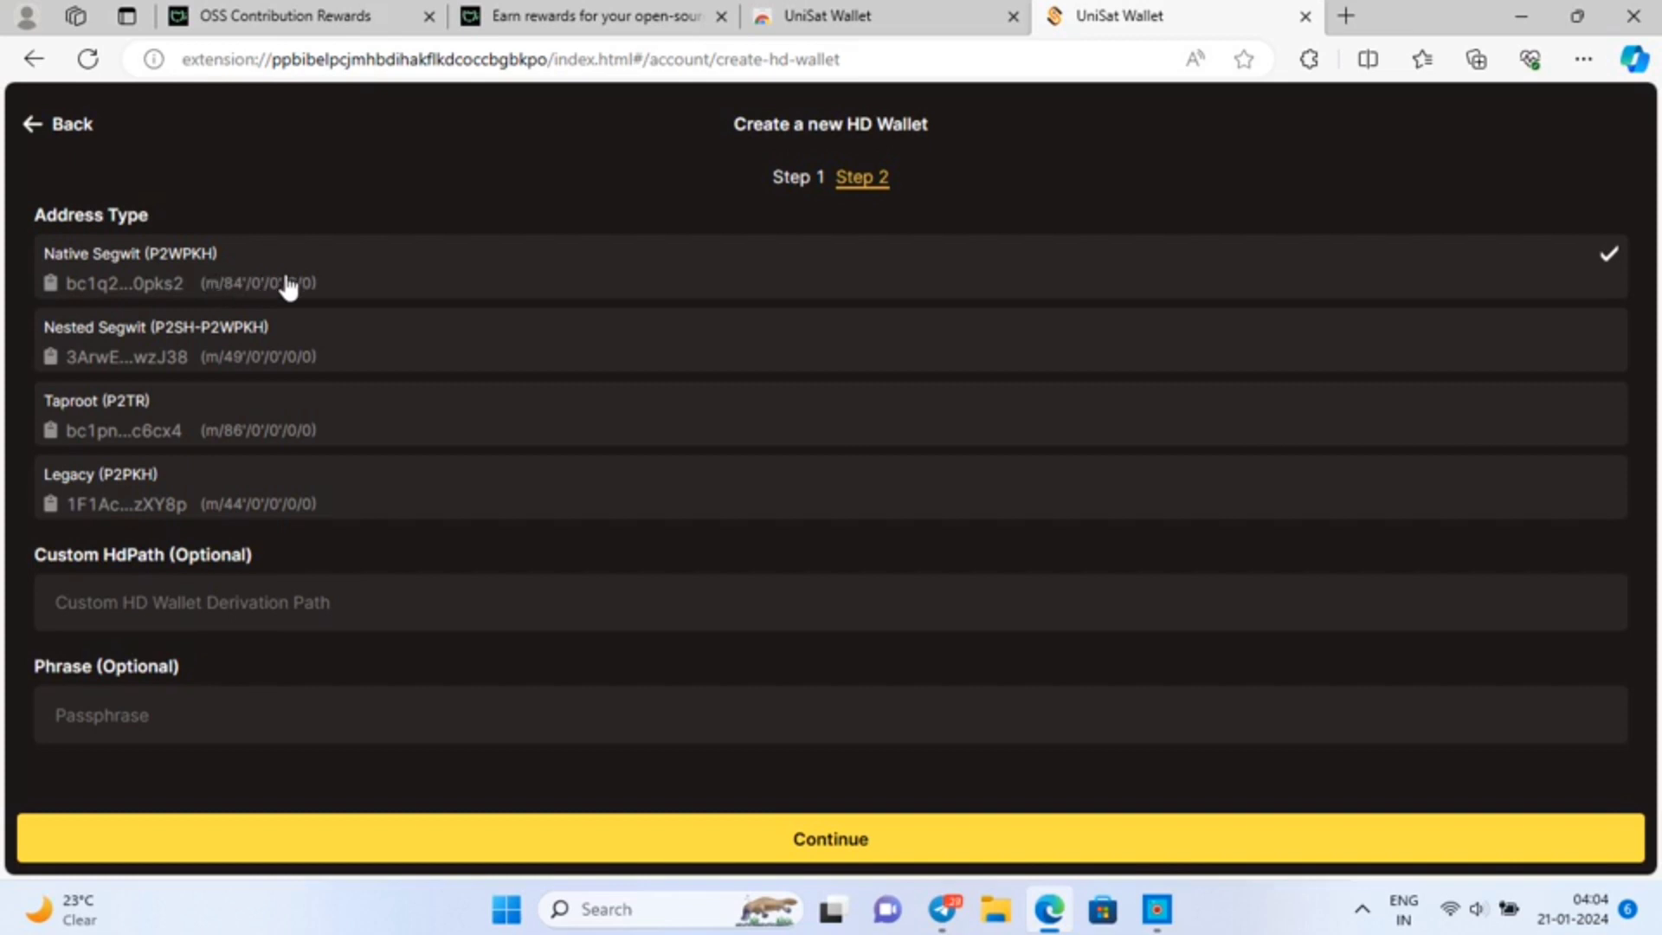
Keep the Native Segwit address type and acknowledge the Ordinals and Atomicals compatibility tips
{"action": "left_click", "coordinate": [831, 857]}
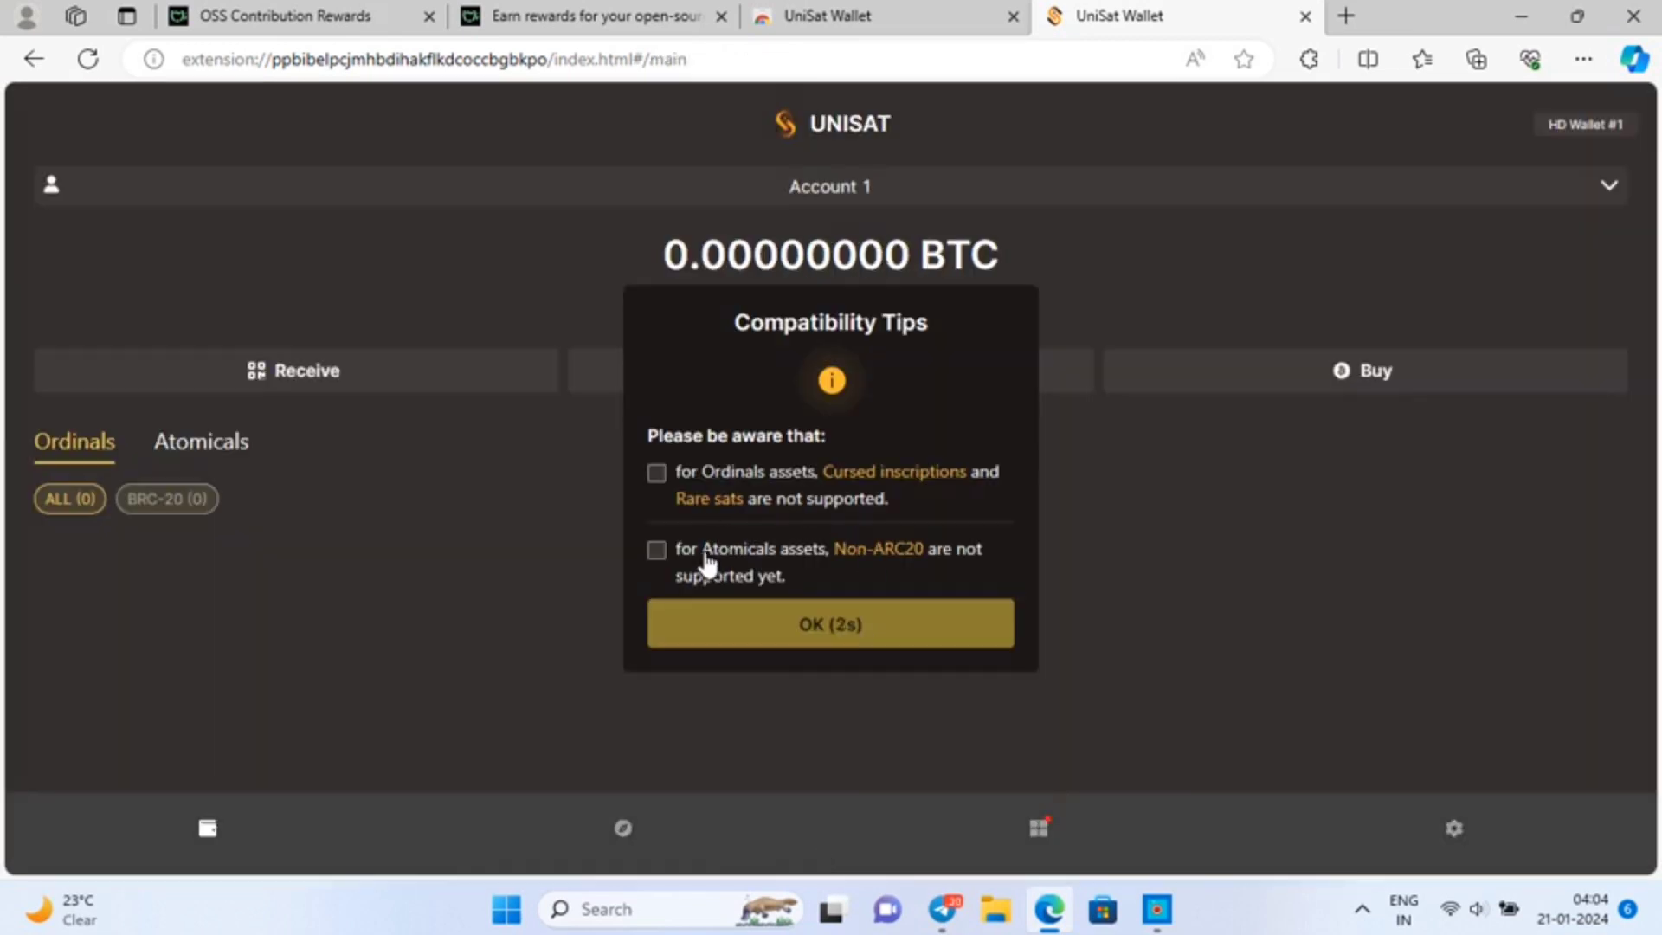
{"action": "left_click", "coordinate": [658, 473]}
{"action": "left_click", "coordinate": [657, 550]}
{"action": "left_click", "coordinate": [795, 646]}
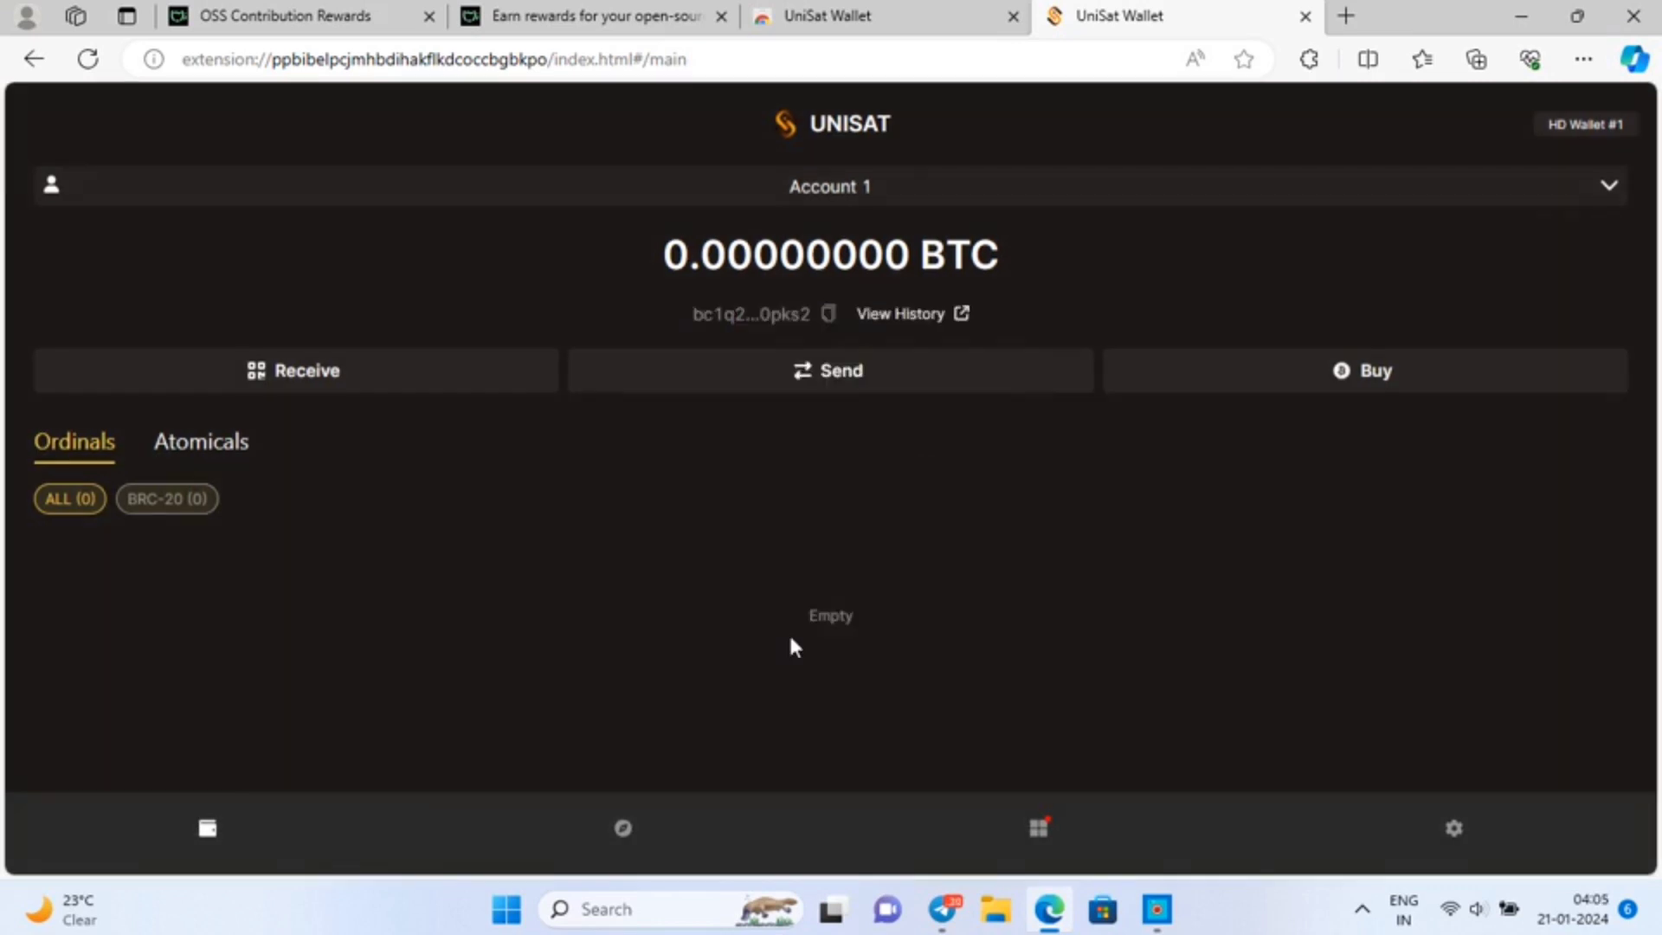
{"action": "left_click", "coordinate": [1465, 829]}
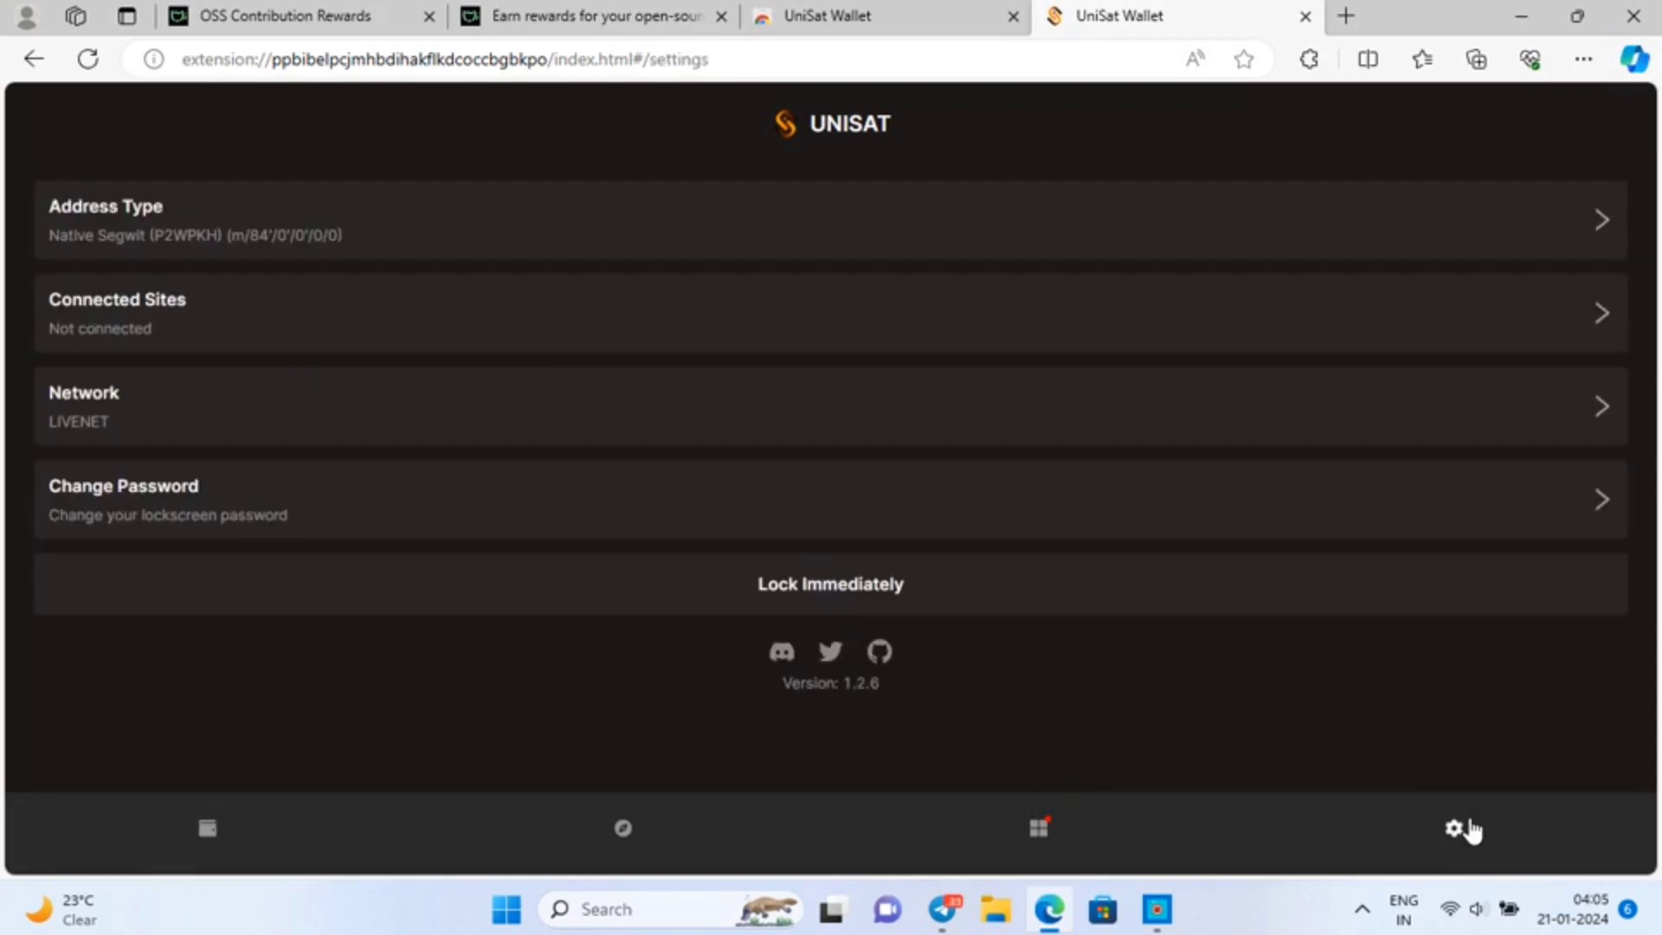
Switch UniSat Wallet's network to TESTNET and copy the wallet's testnet address
{"action": "left_click", "coordinate": [1597, 421]}
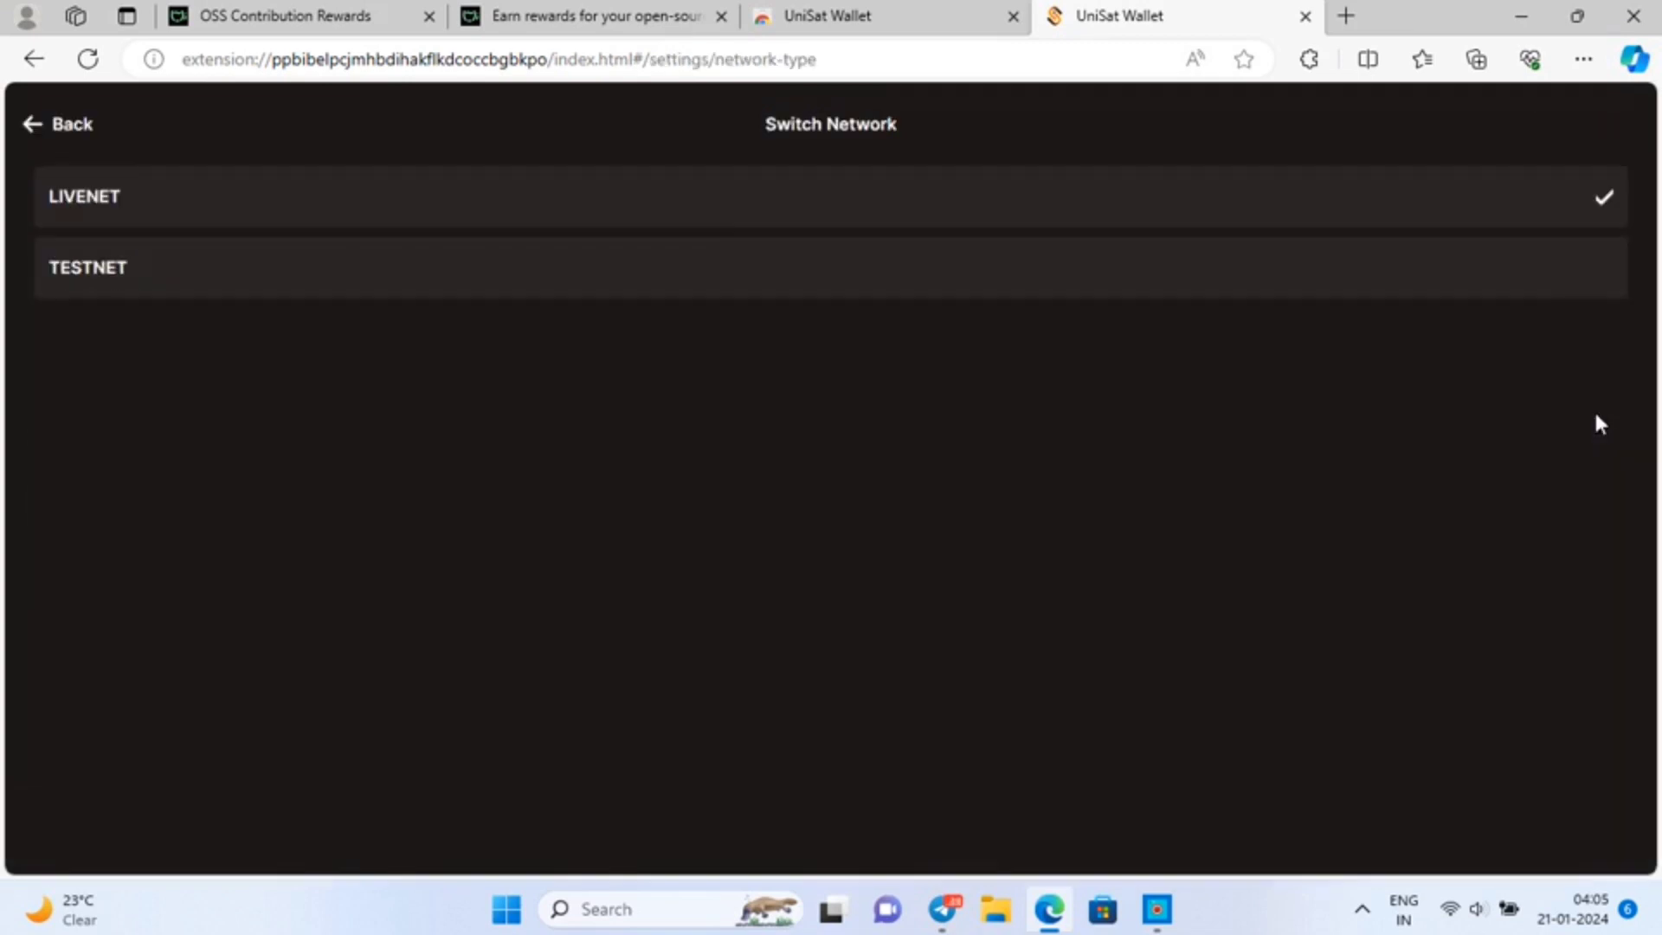
{"action": "left_click", "coordinate": [172, 284]}
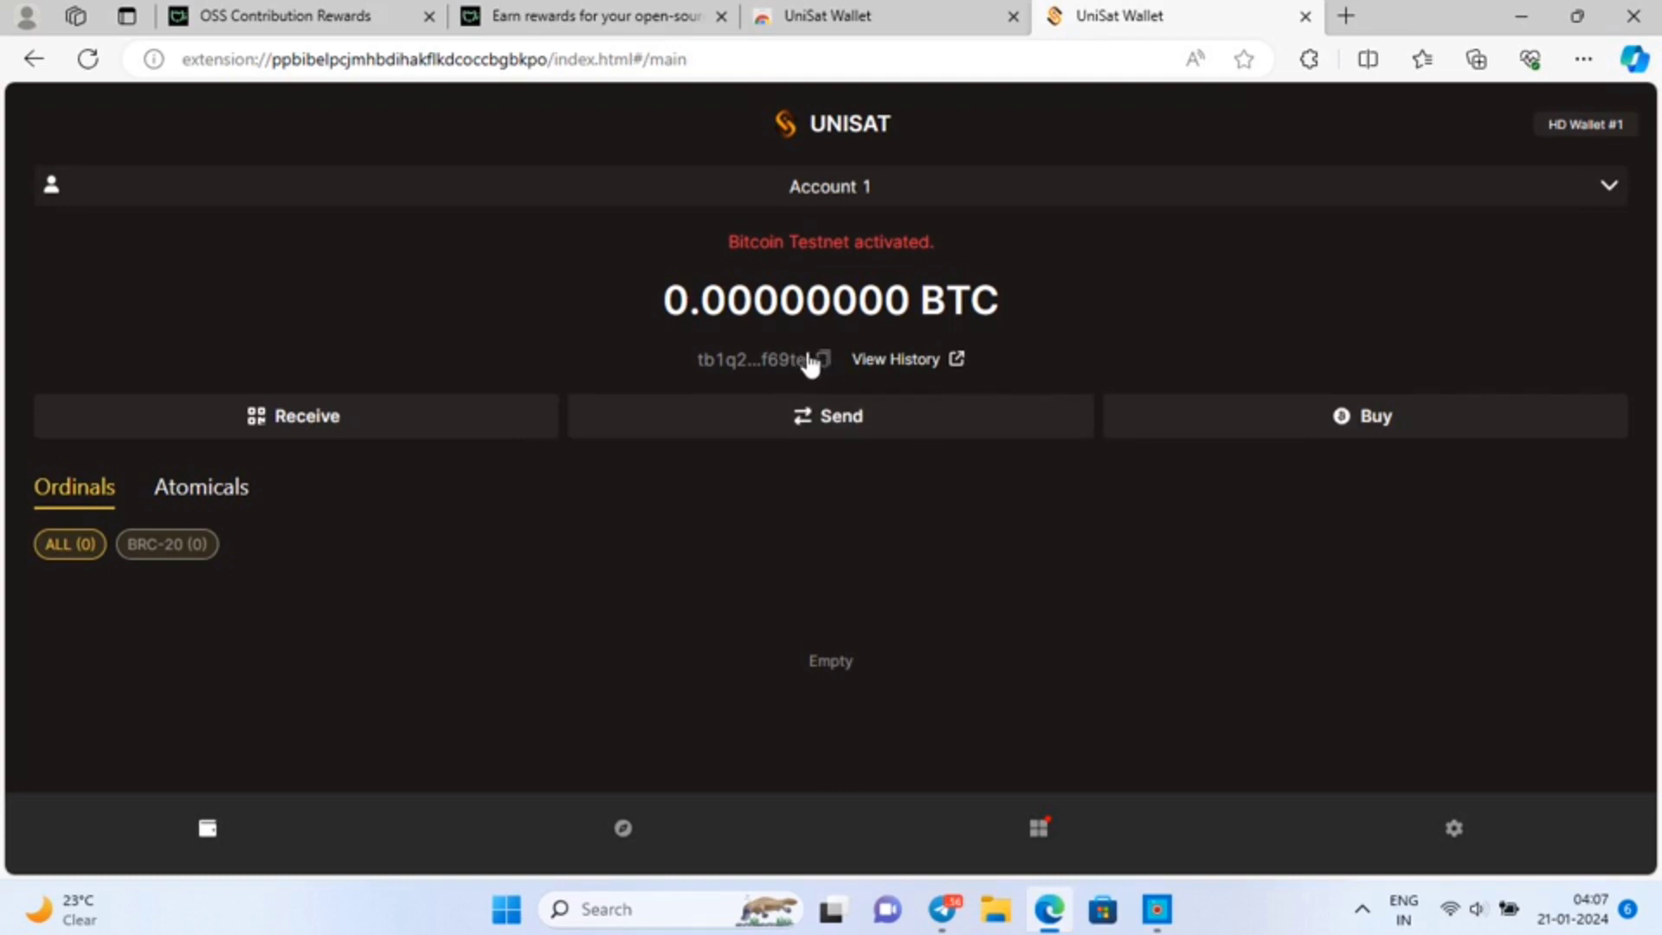
{"action": "left_click", "coordinate": [825, 359]}
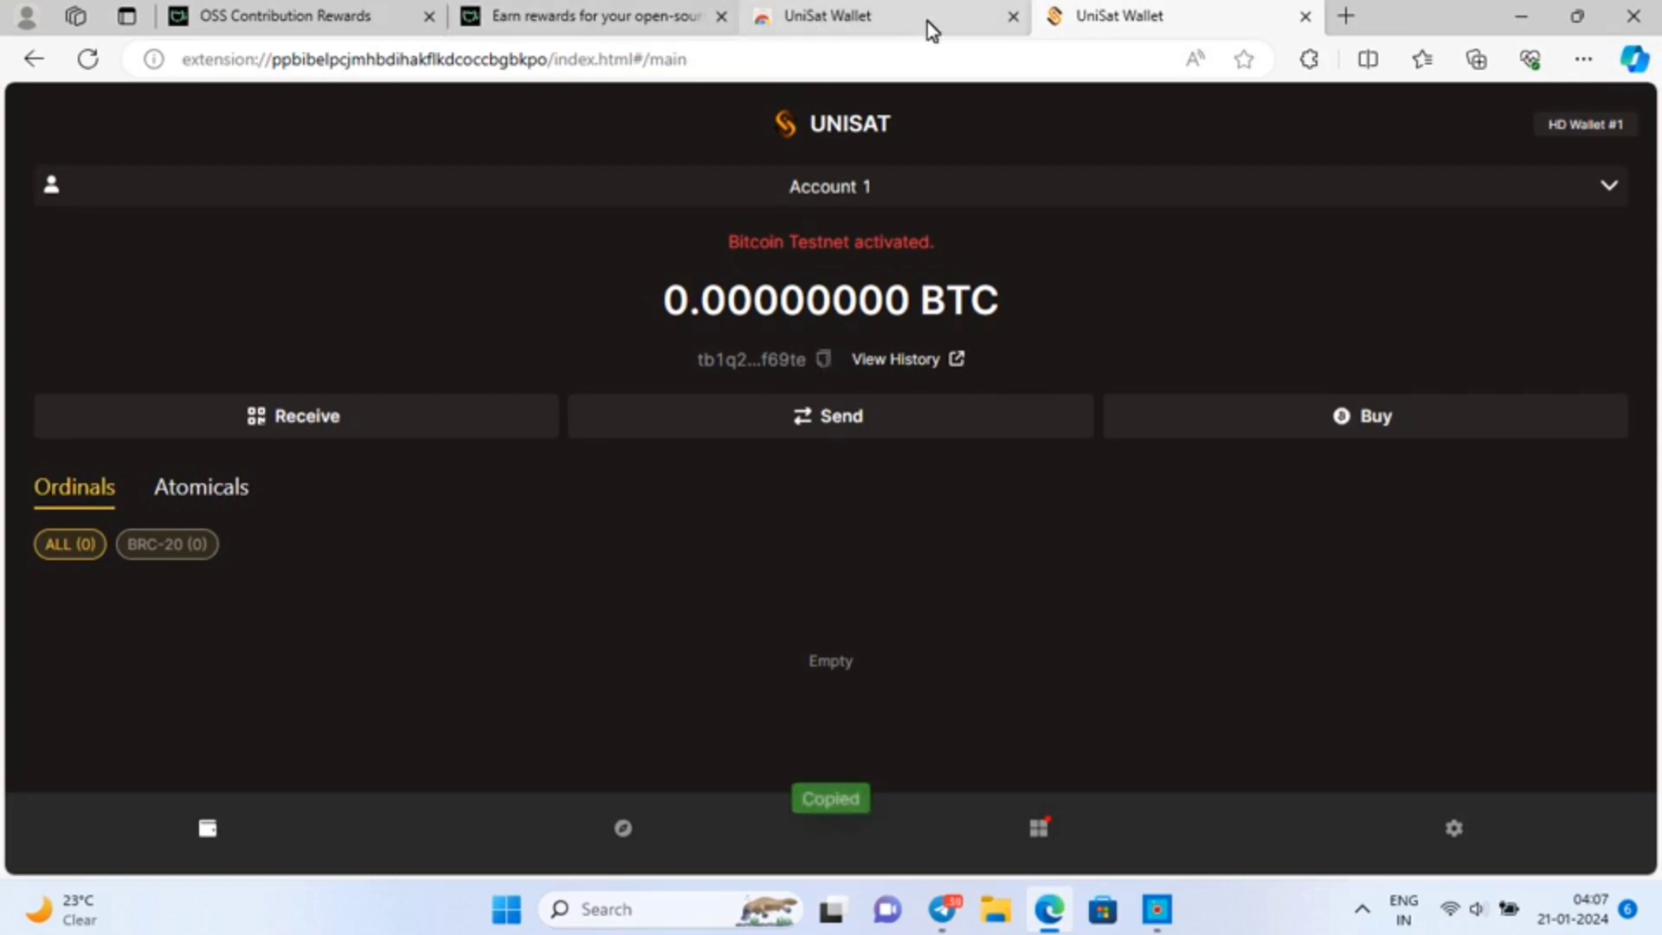
{"action": "left_click", "coordinate": [942, 908]}
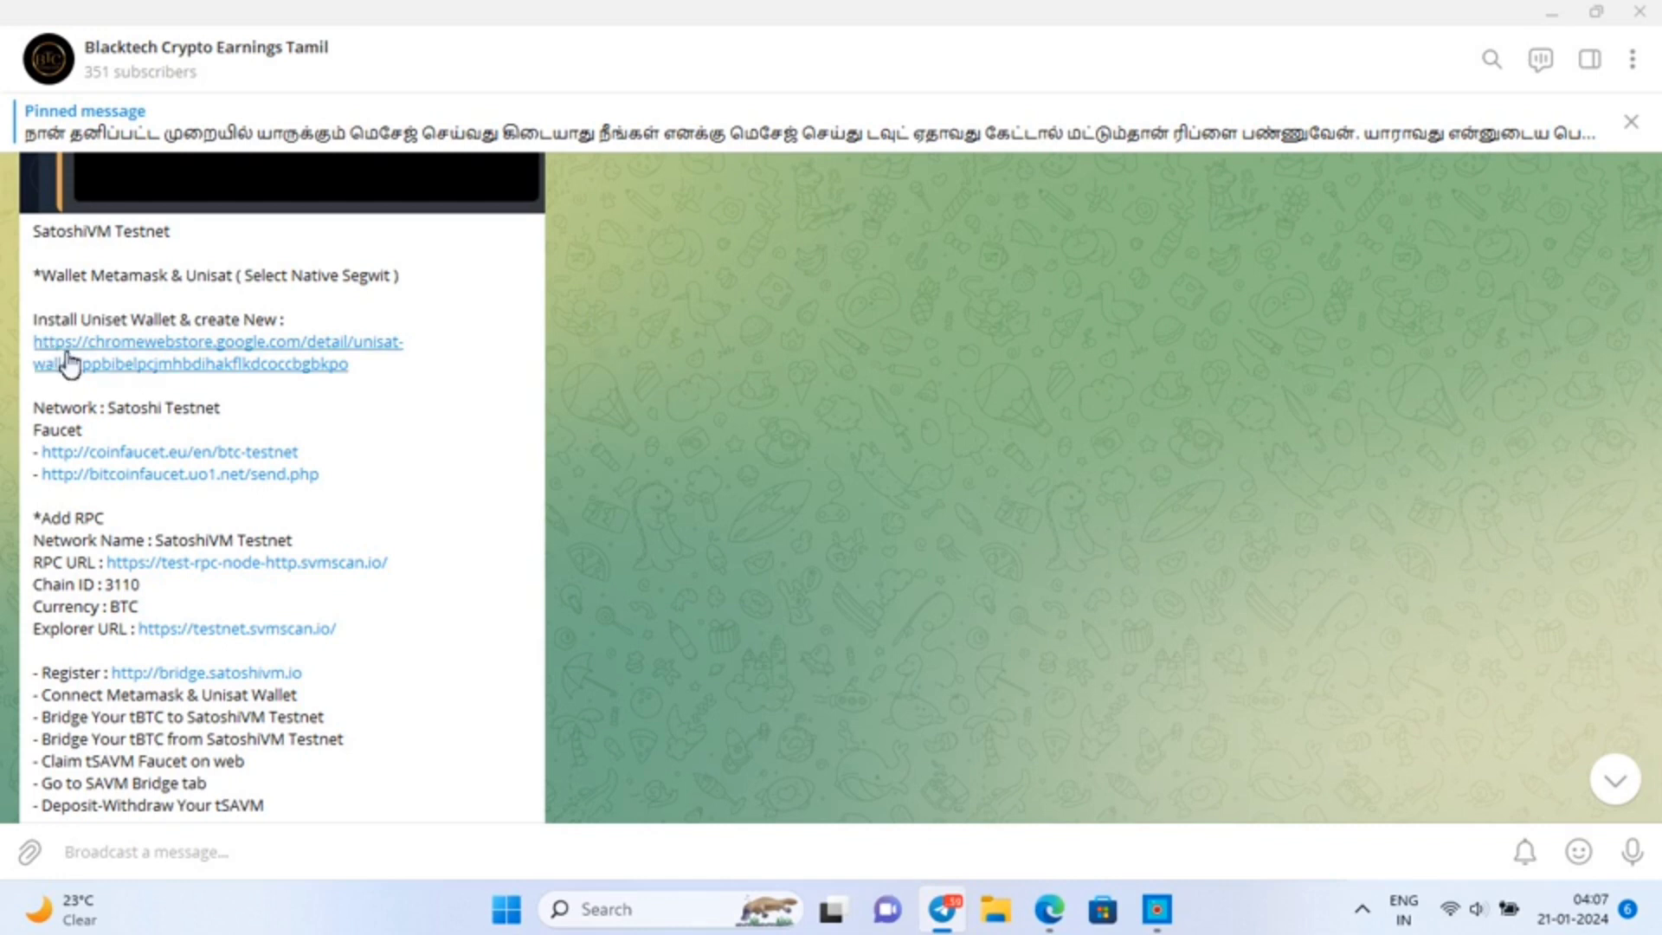
Paste the testnet address into the bitcoinfaucet.uo1.net faucet and request coins with a valid amount
{"action": "left_click", "coordinate": [244, 475]}
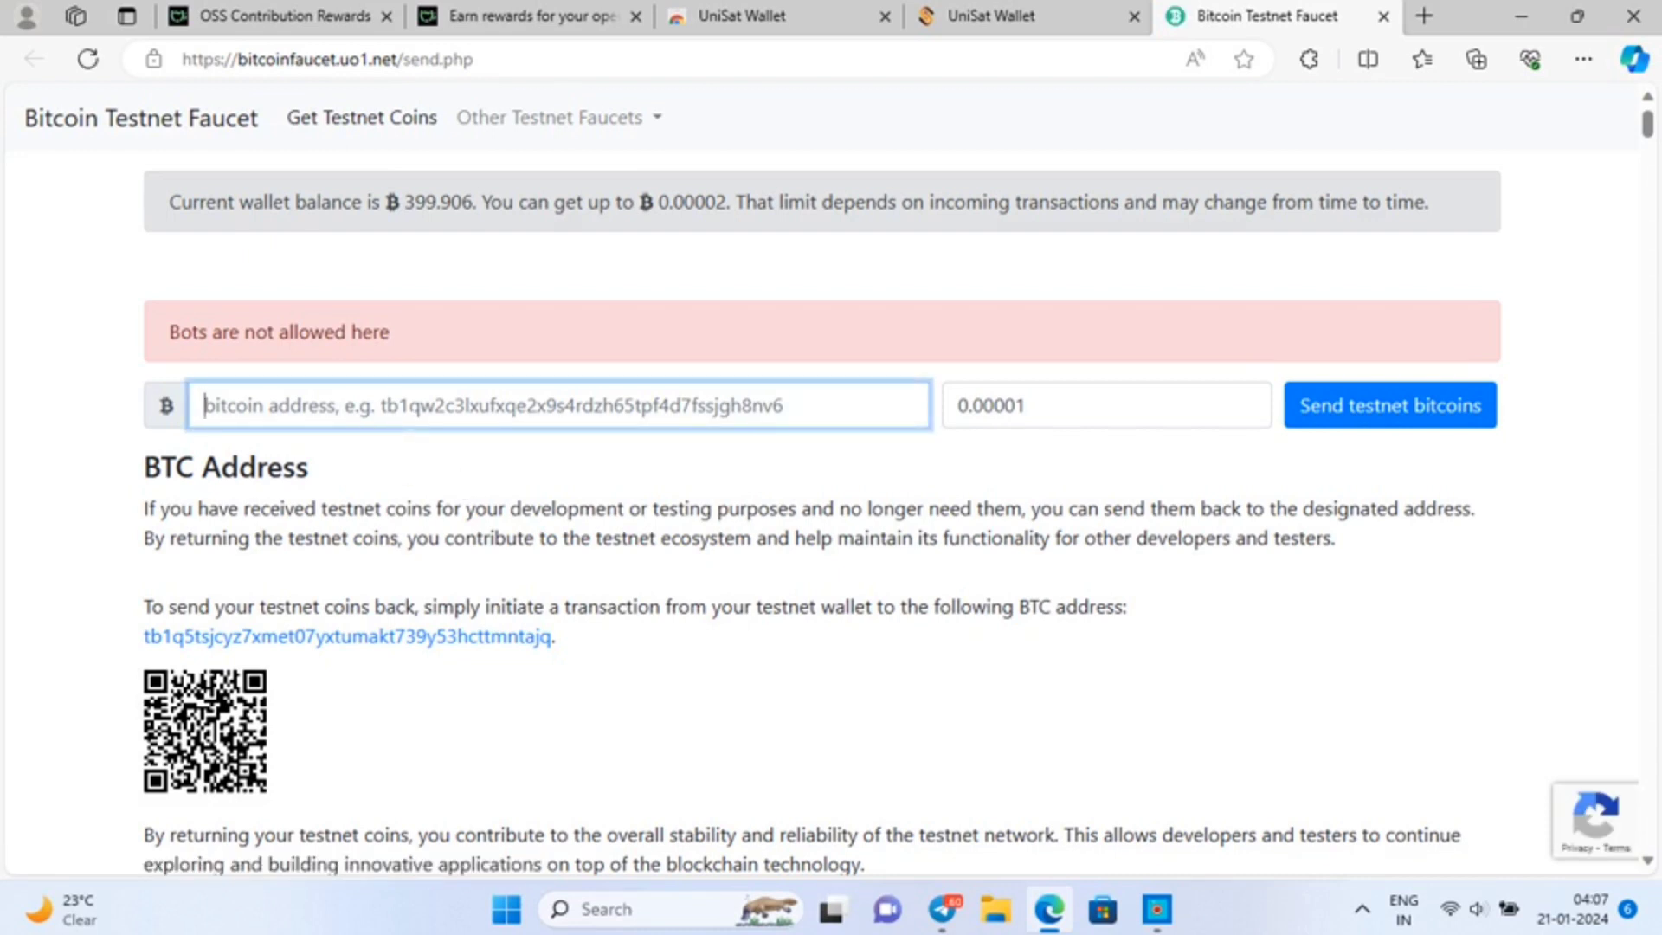
{"action": "key", "text": "ctrl+v"}
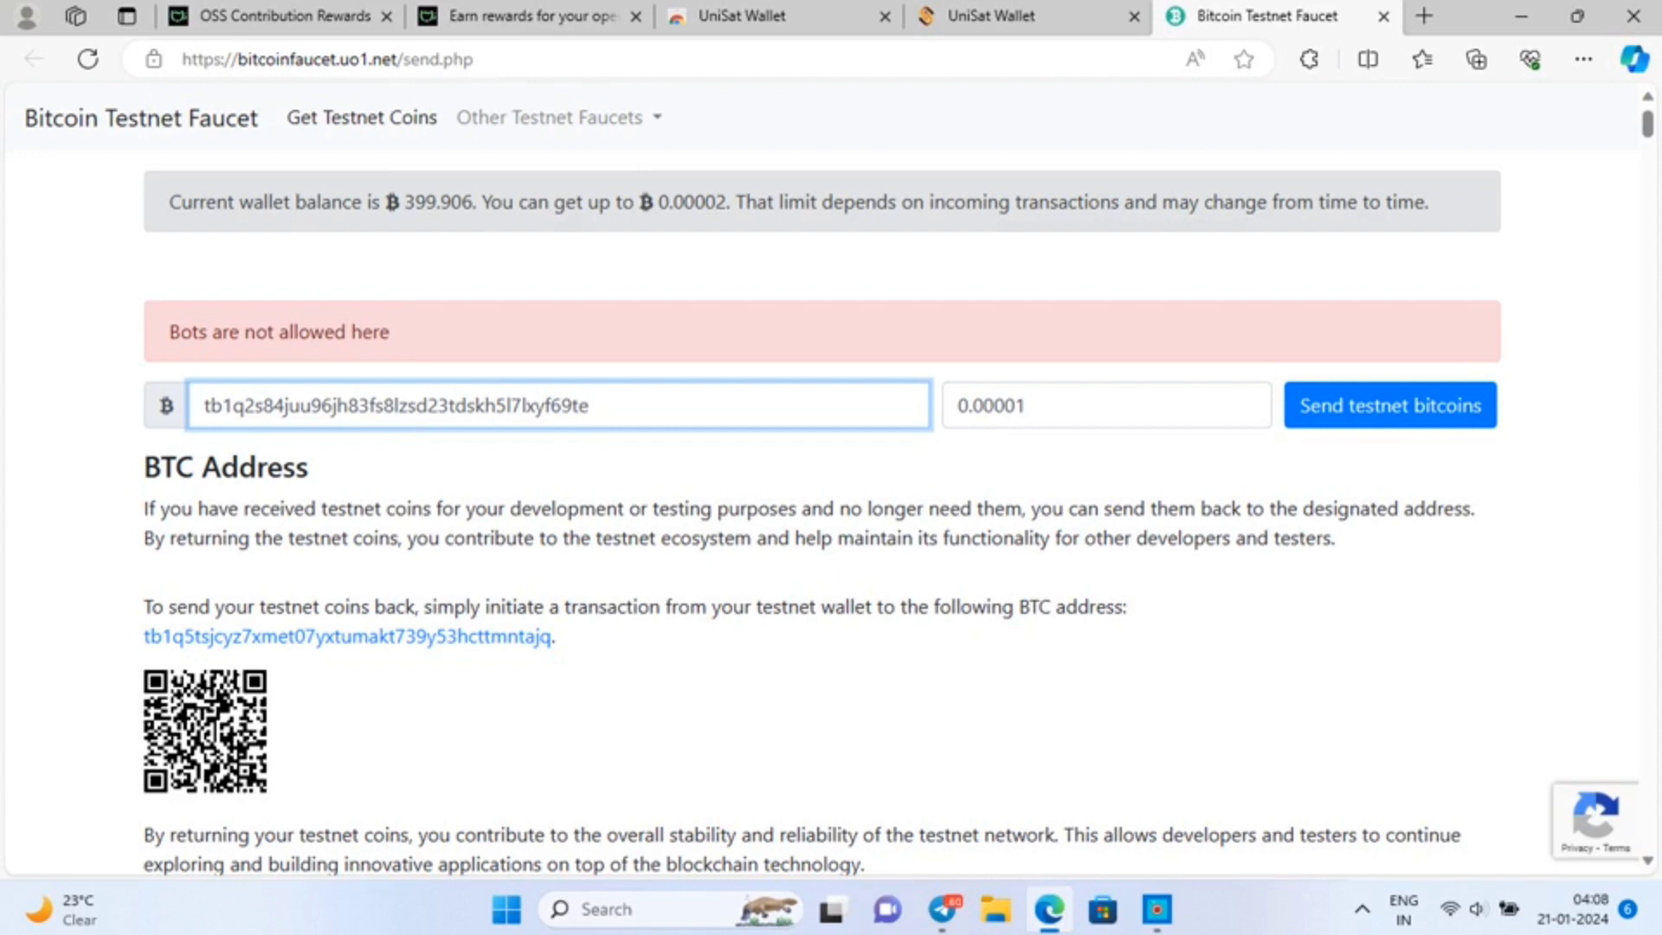
{"action": "left_click", "coordinate": [1026, 405]}
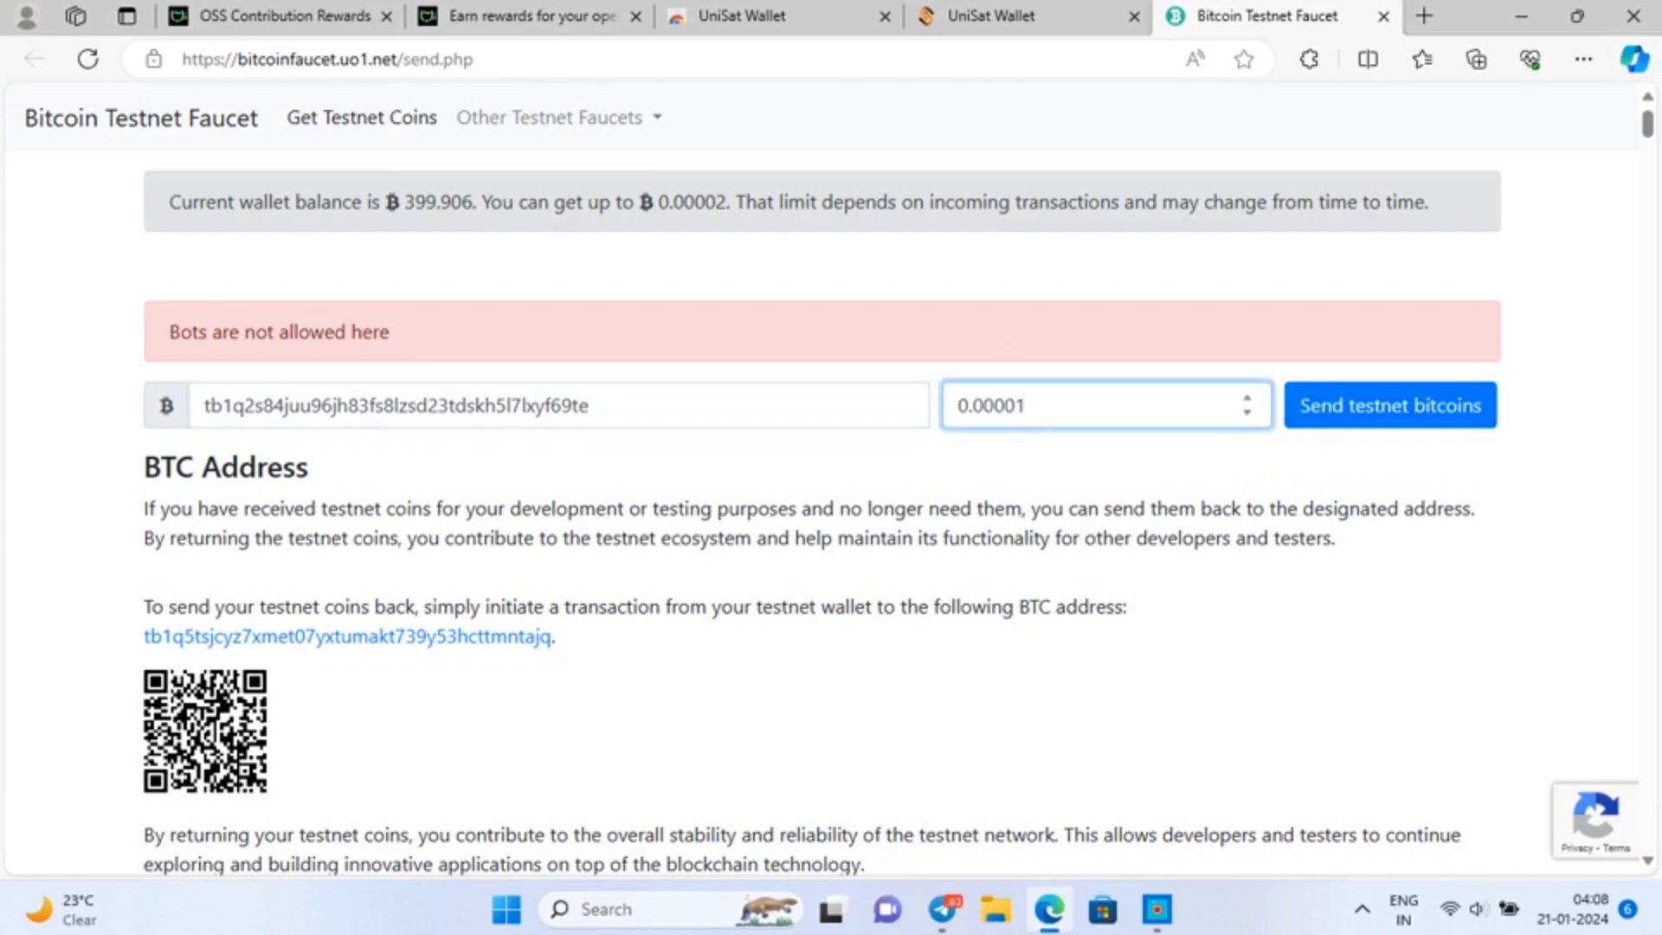
{"action": "key", "text": "Return"}
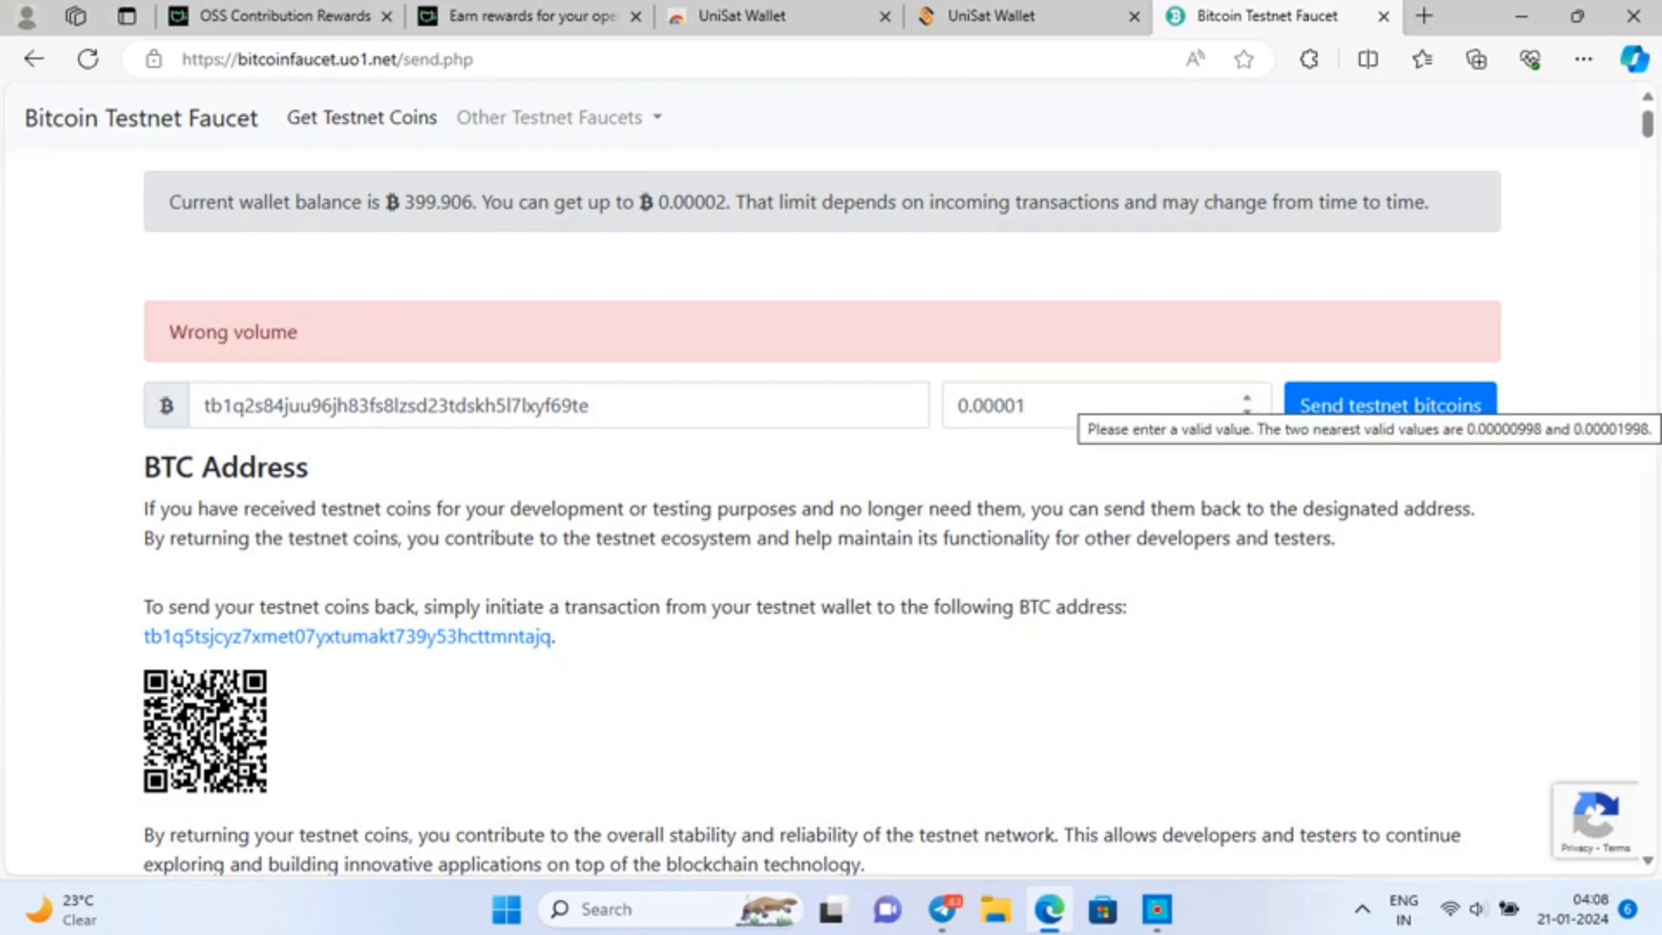
{"action": "left_click", "coordinate": [1248, 400]}
{"action": "left_click", "coordinate": [1423, 417]}
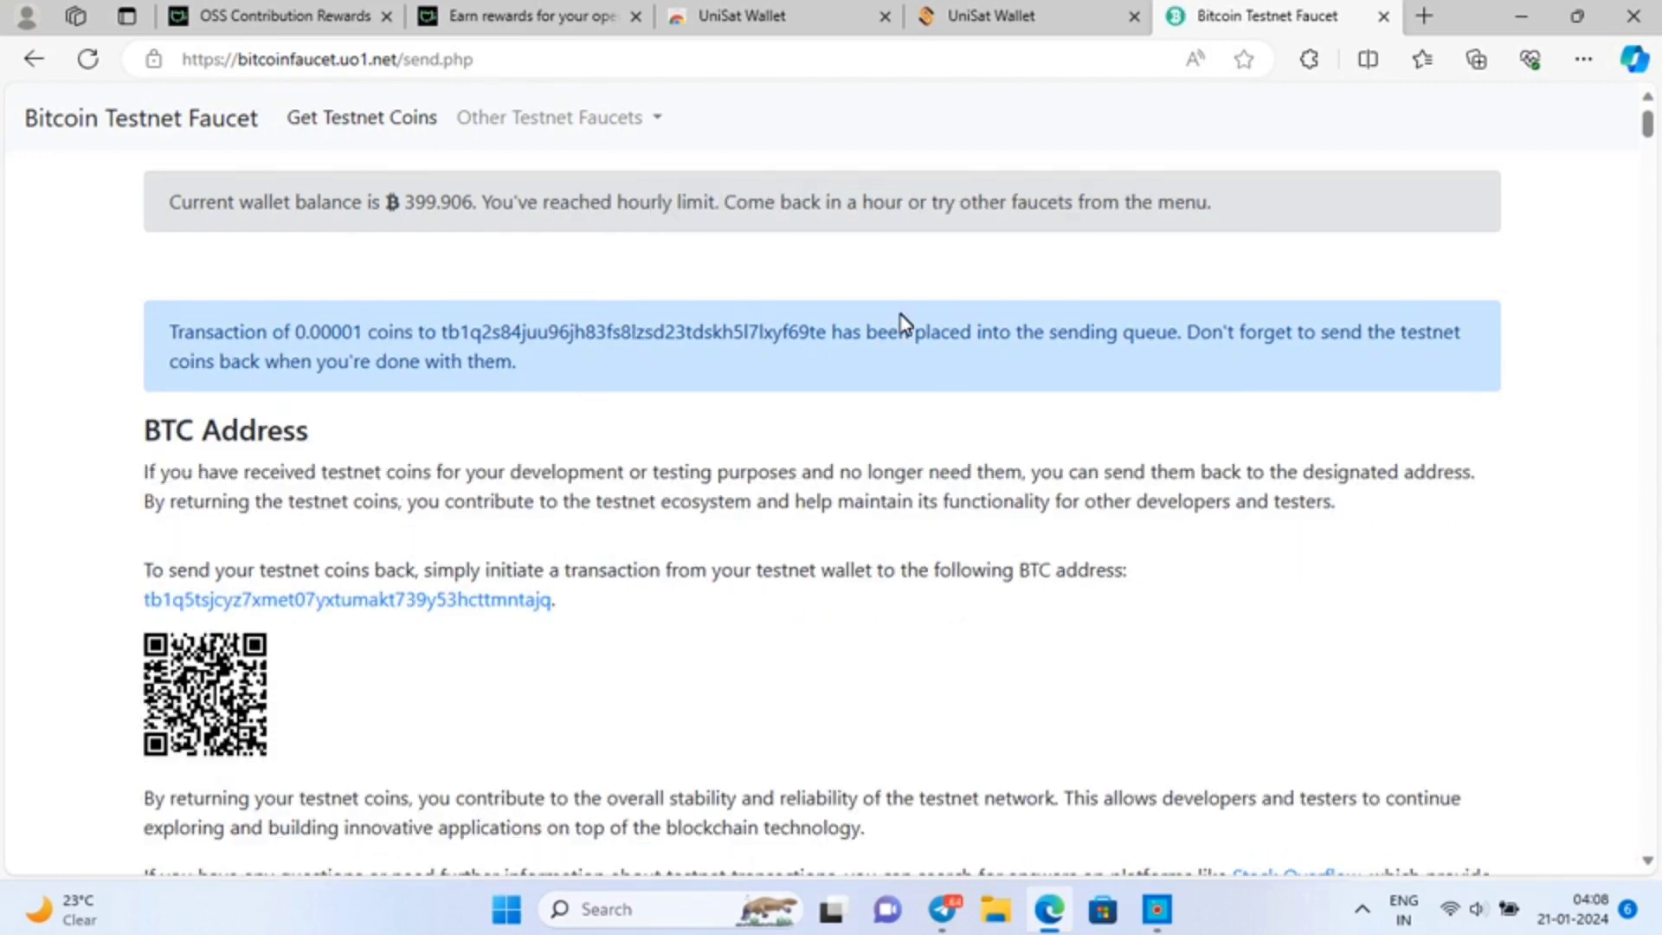
{"action": "scroll", "coordinate": [904, 325], "scroll_direction": "down", "scroll_amount": 4}
{"action": "scroll", "coordinate": [905, 324], "scroll_direction": "down", "scroll_amount": 1}
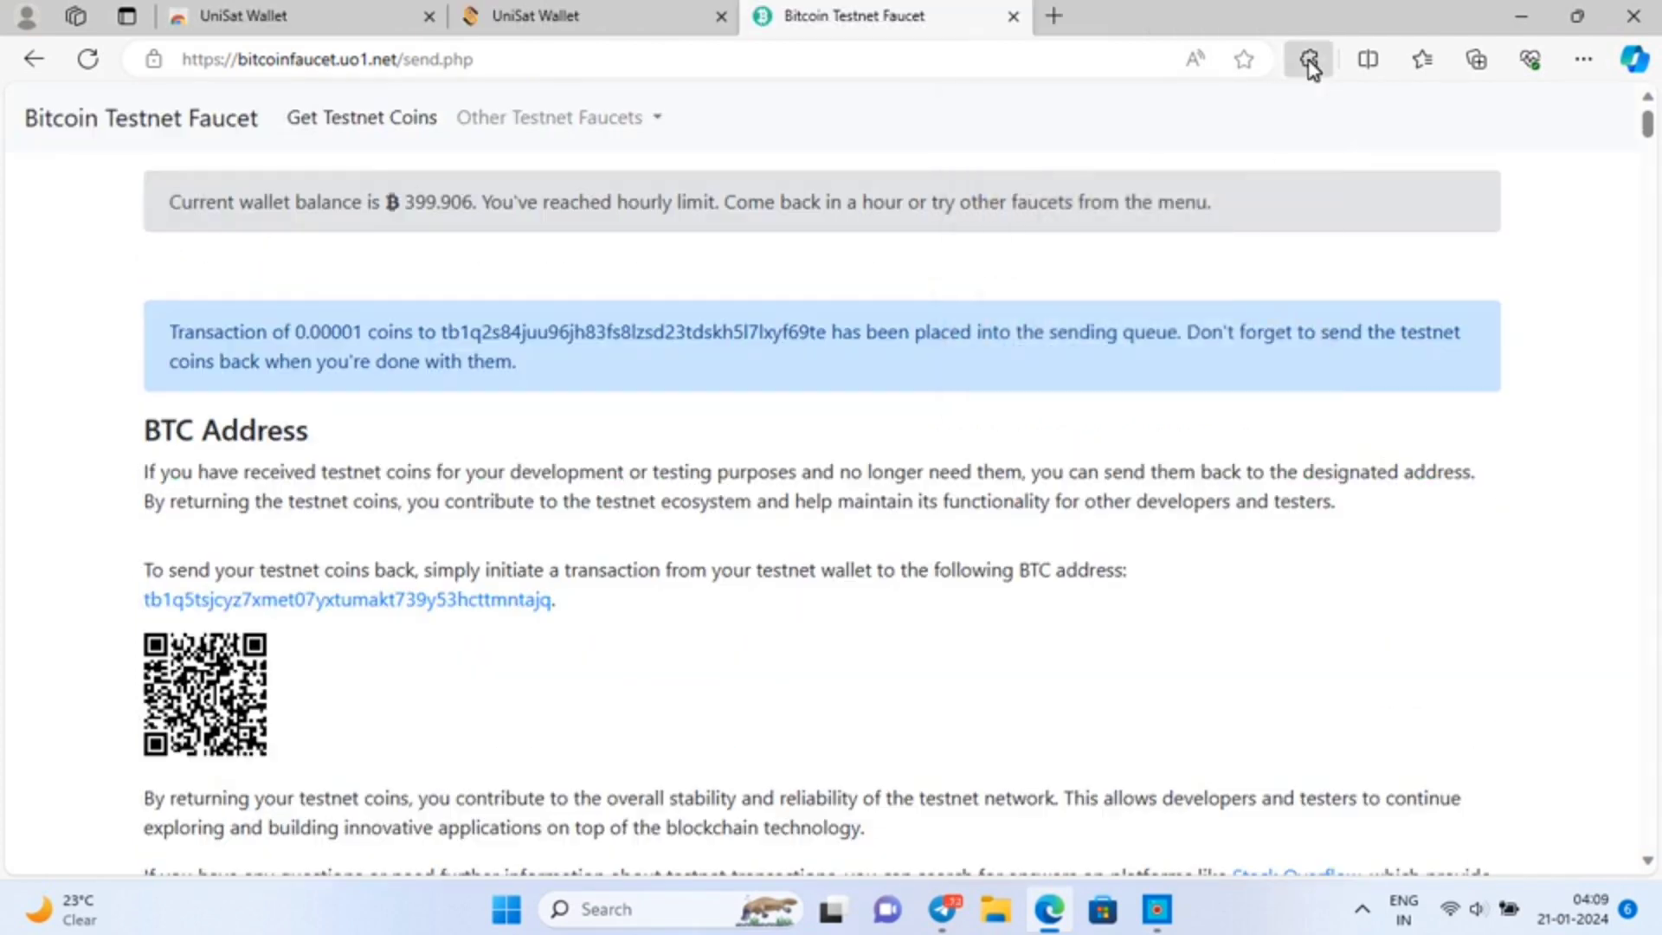
Open MetaMask from the extensions menu and start adding a network manually
{"action": "left_click", "coordinate": [1309, 59]}
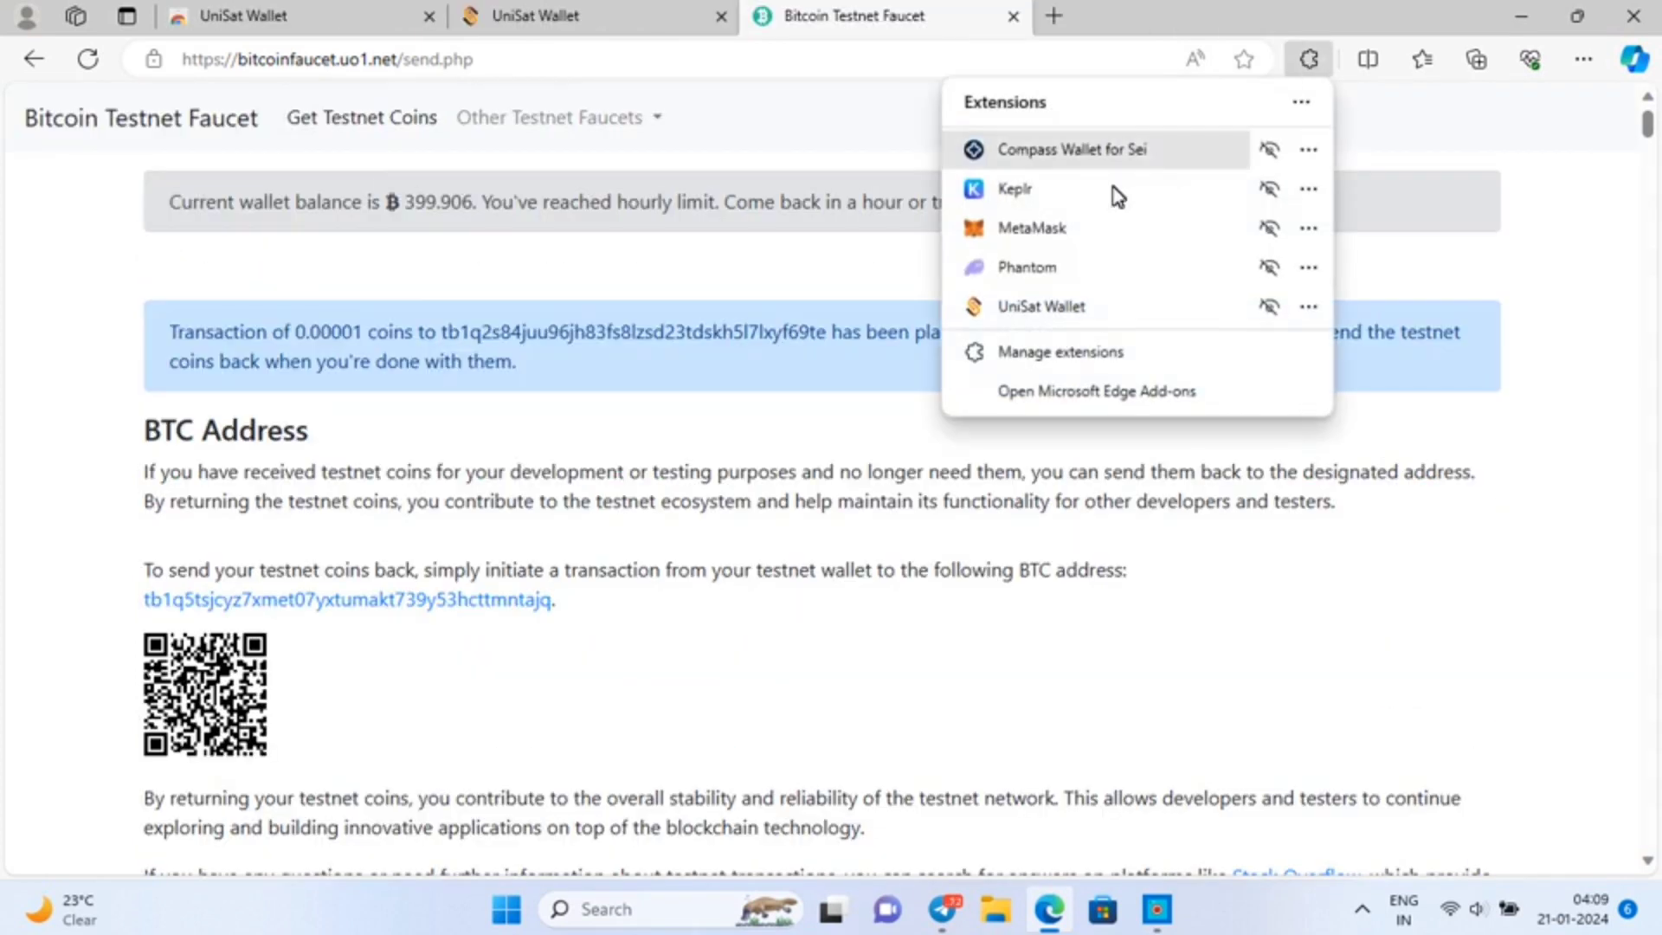
{"action": "left_click", "coordinate": [1072, 239]}
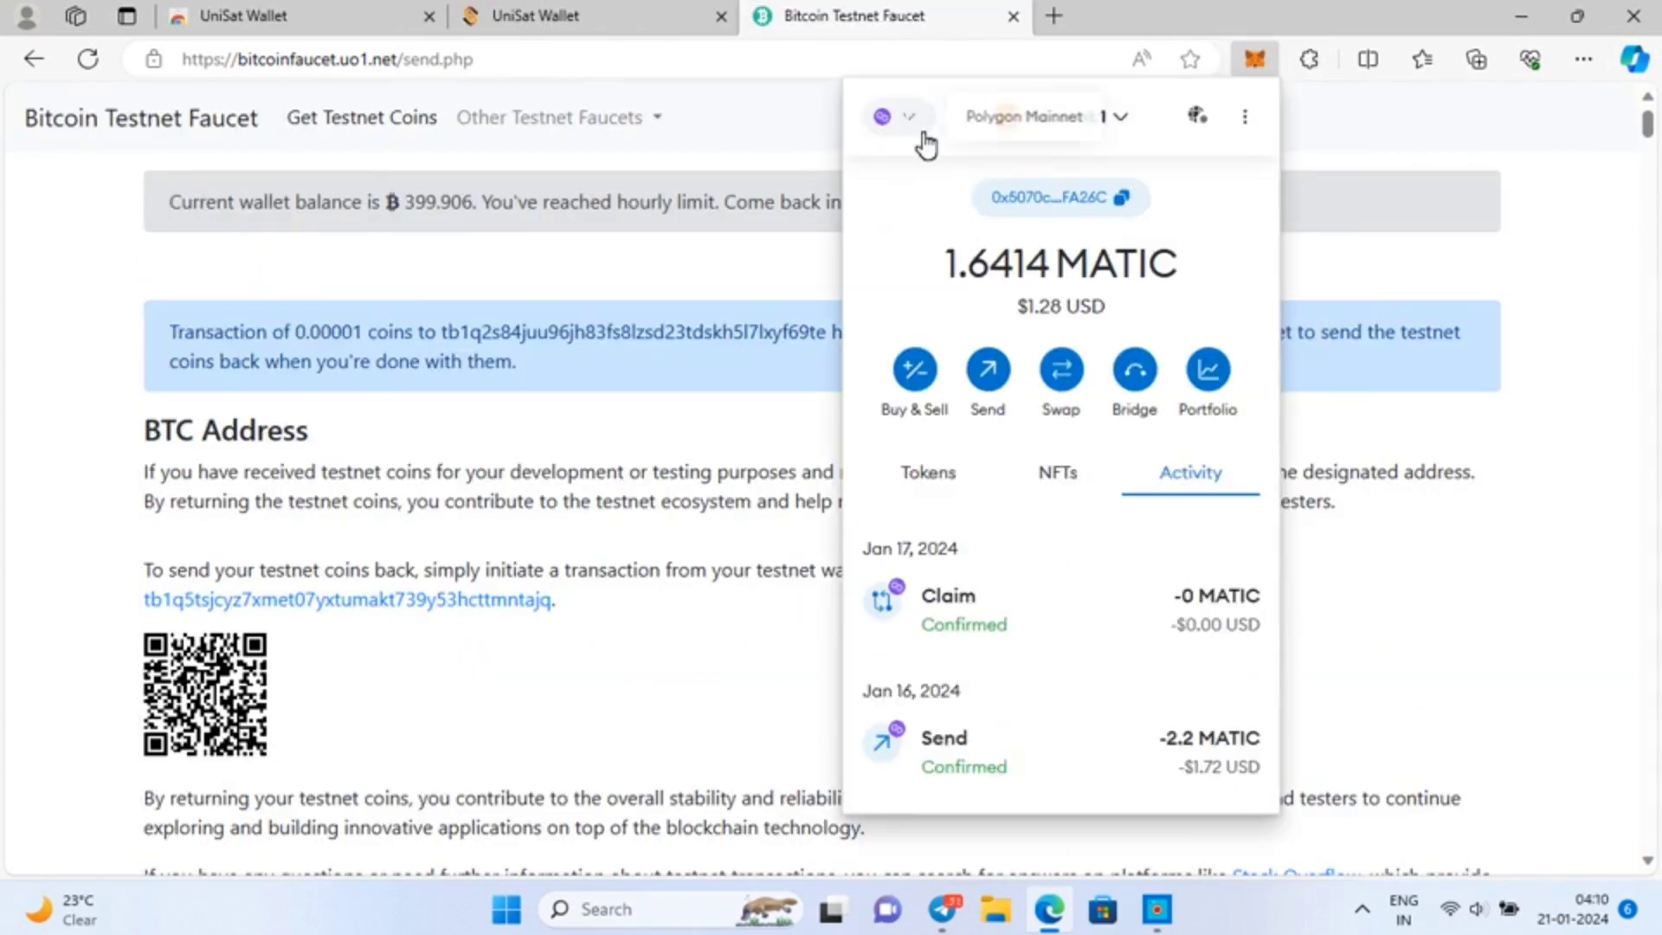
{"action": "left_click", "coordinate": [924, 134]}
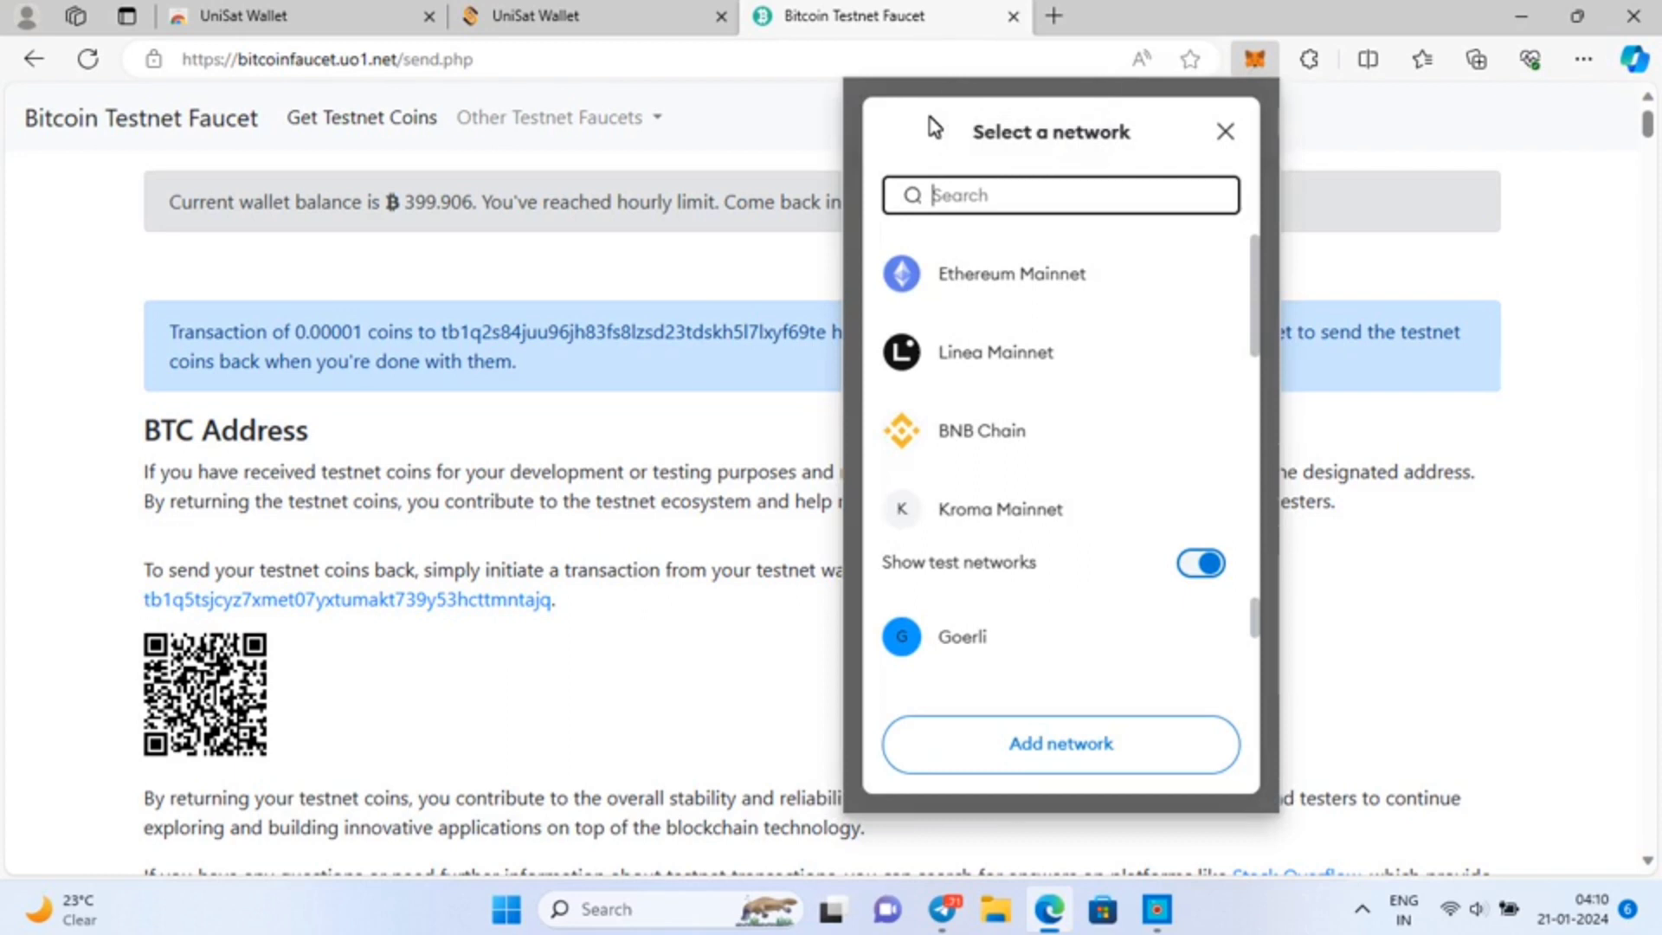
{"action": "scroll", "coordinate": [987, 824], "scroll_direction": "down", "scroll_amount": 4}
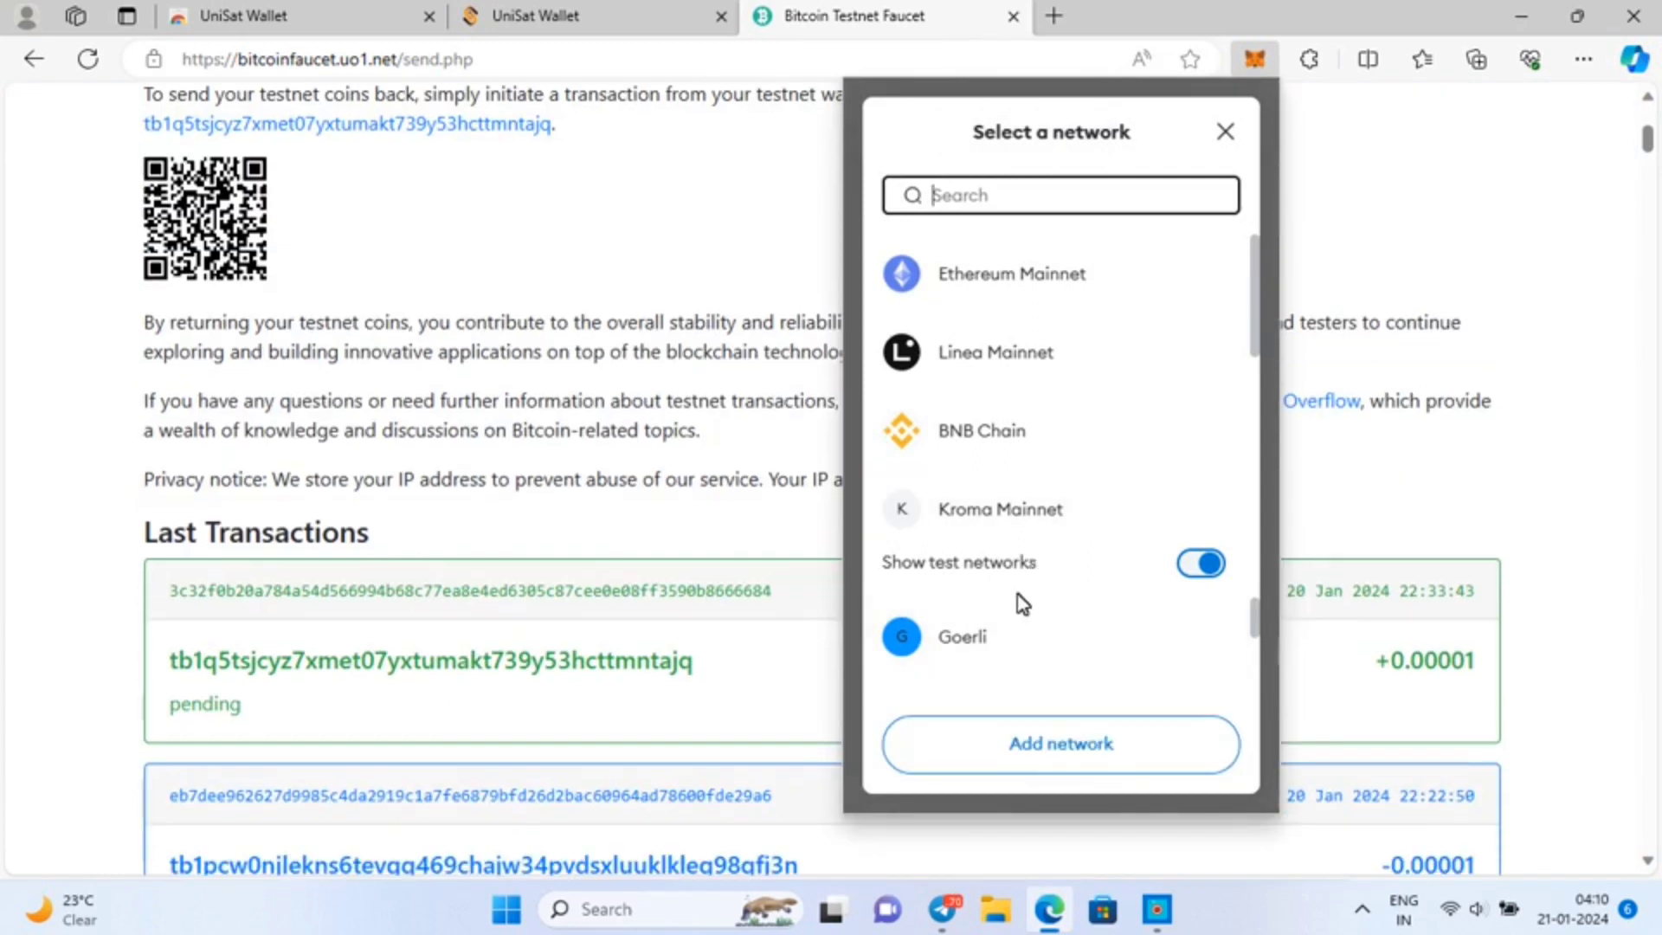
{"action": "left_click", "coordinate": [1078, 745]}
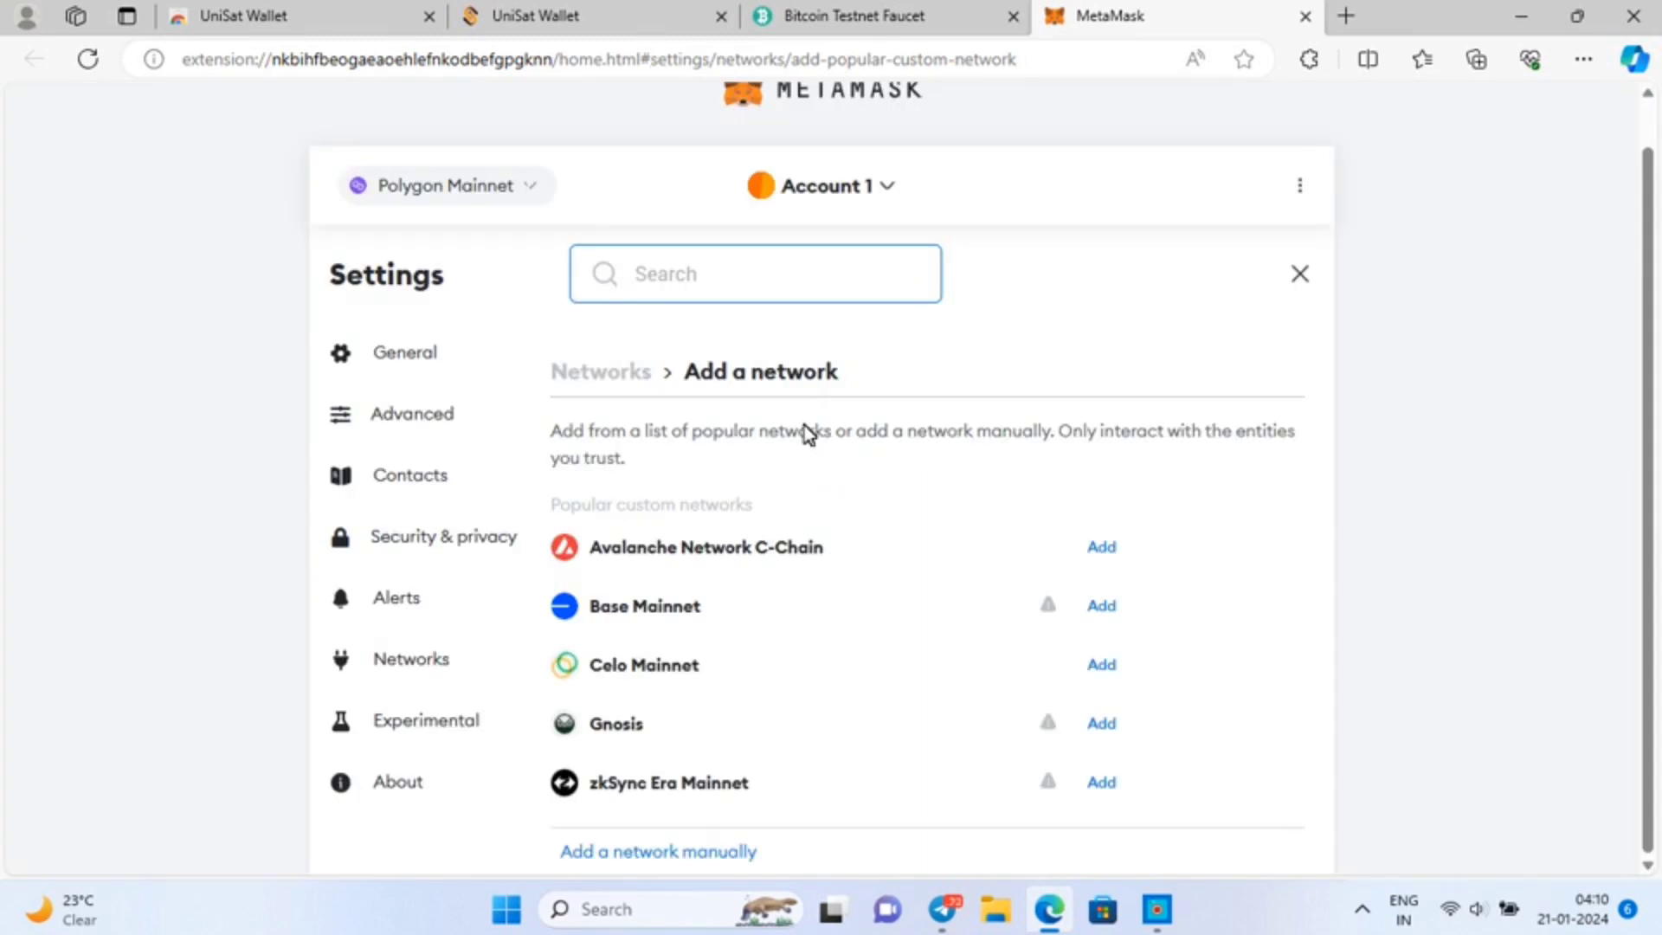
{"action": "left_click", "coordinate": [725, 854]}
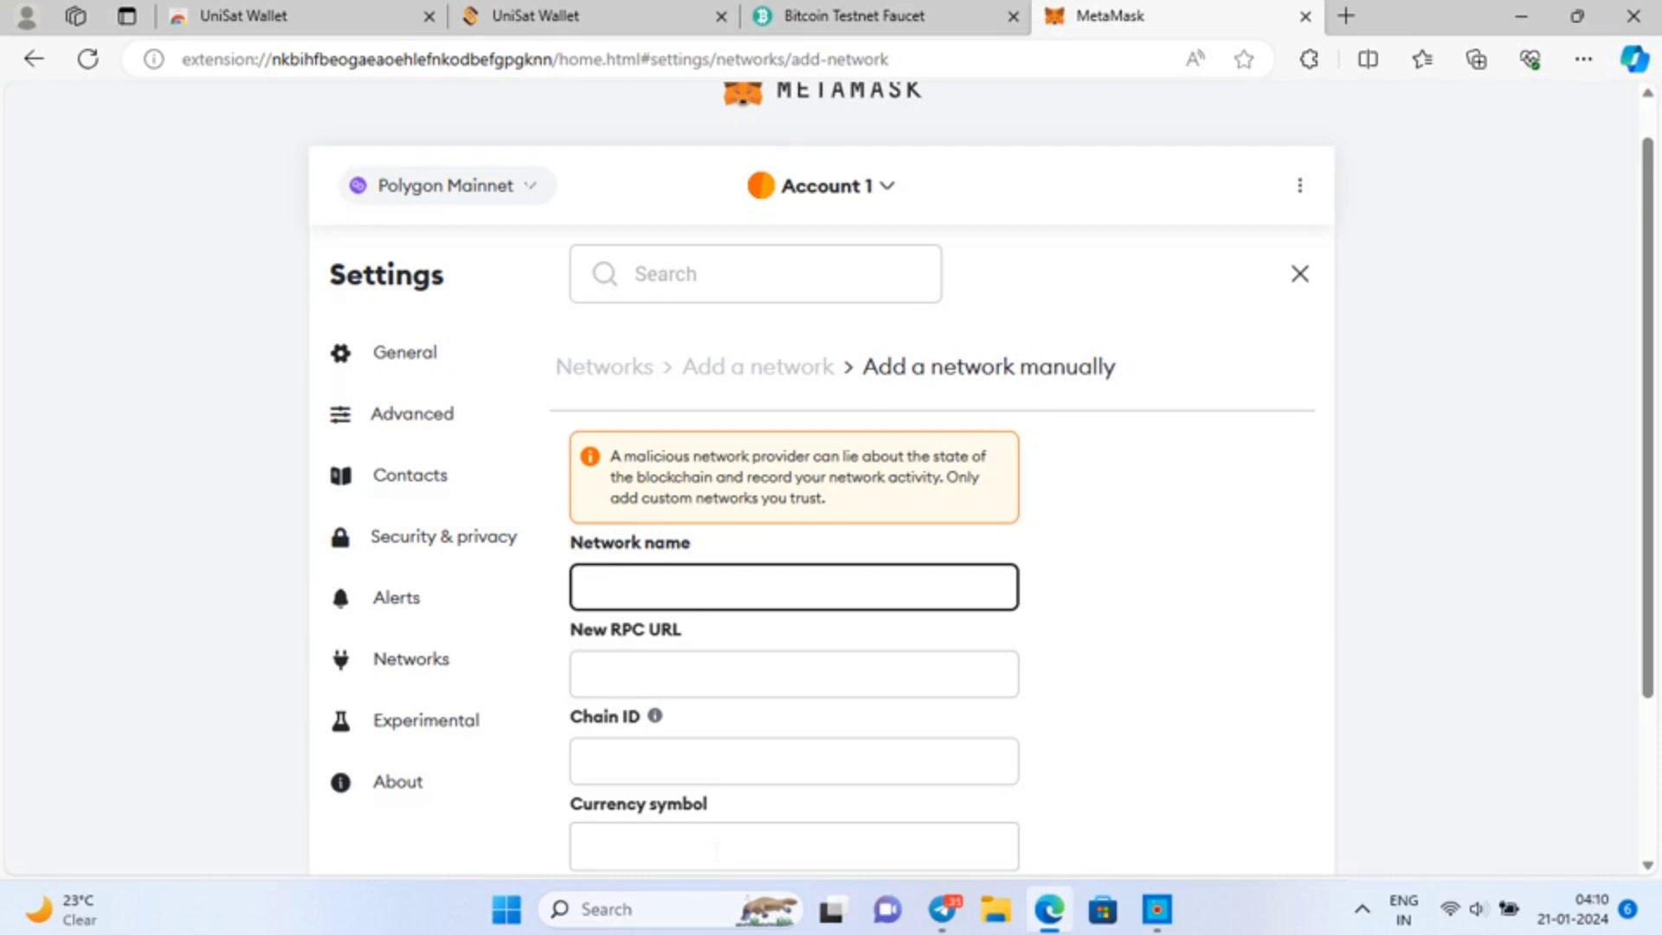
Fill in the SatoshiVM RPC URL copied from Telegram and chain ID 3110
{"action": "scroll", "coordinate": [981, 476], "scroll_direction": "down", "scroll_amount": 3}
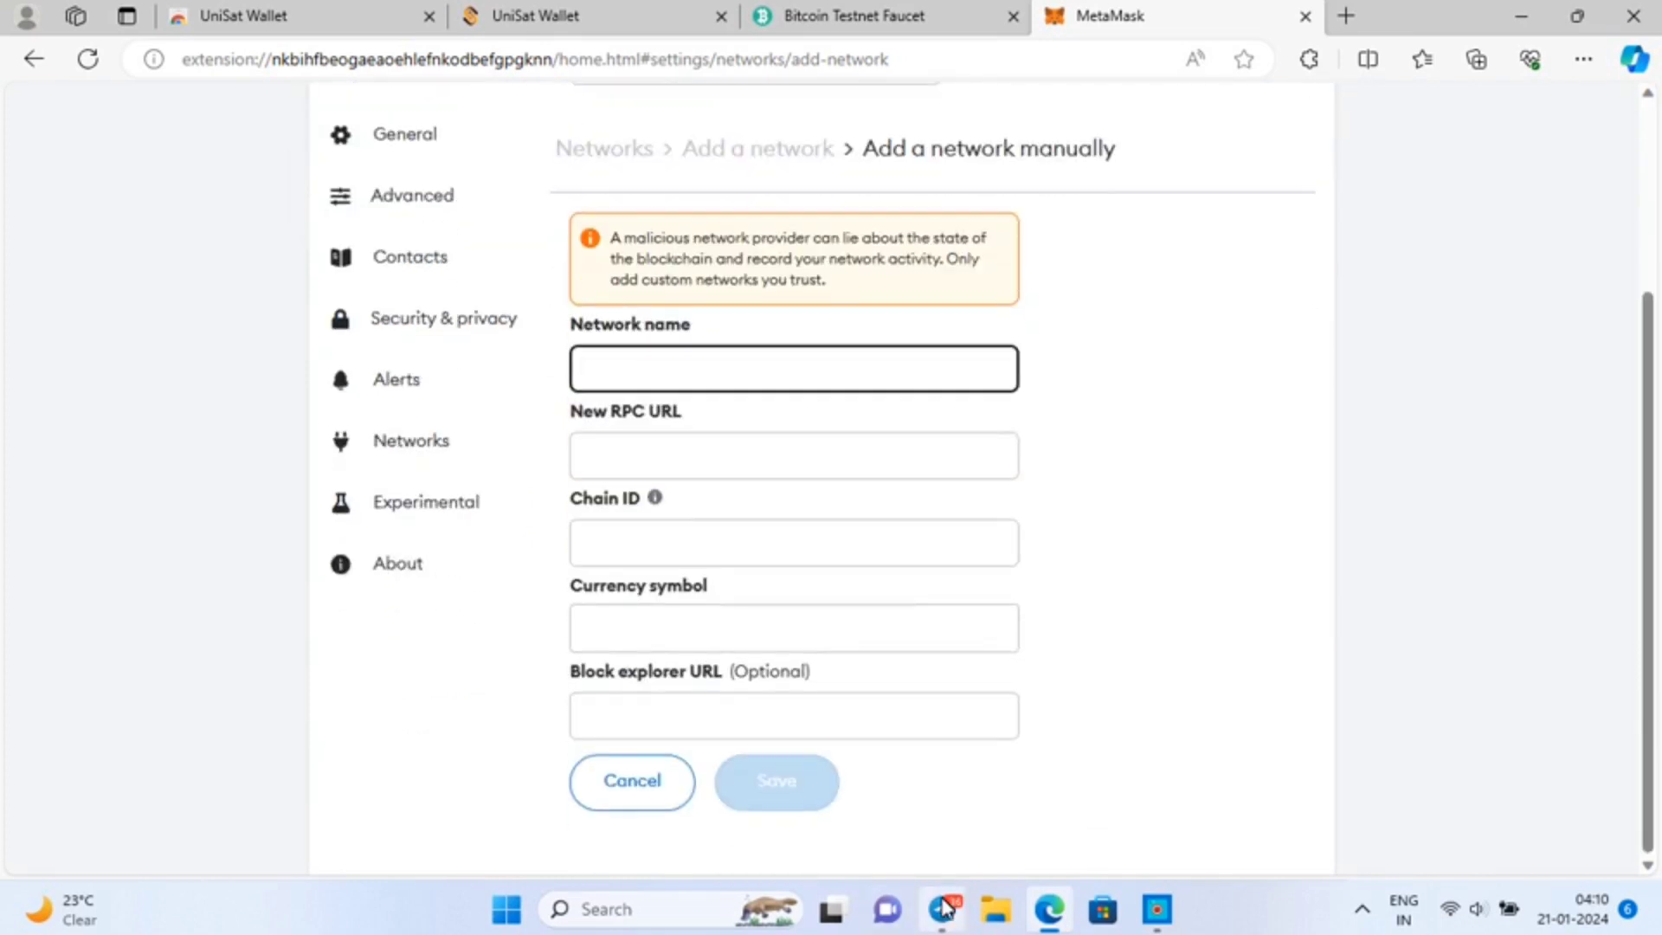
{"action": "left_click", "coordinate": [943, 909]}
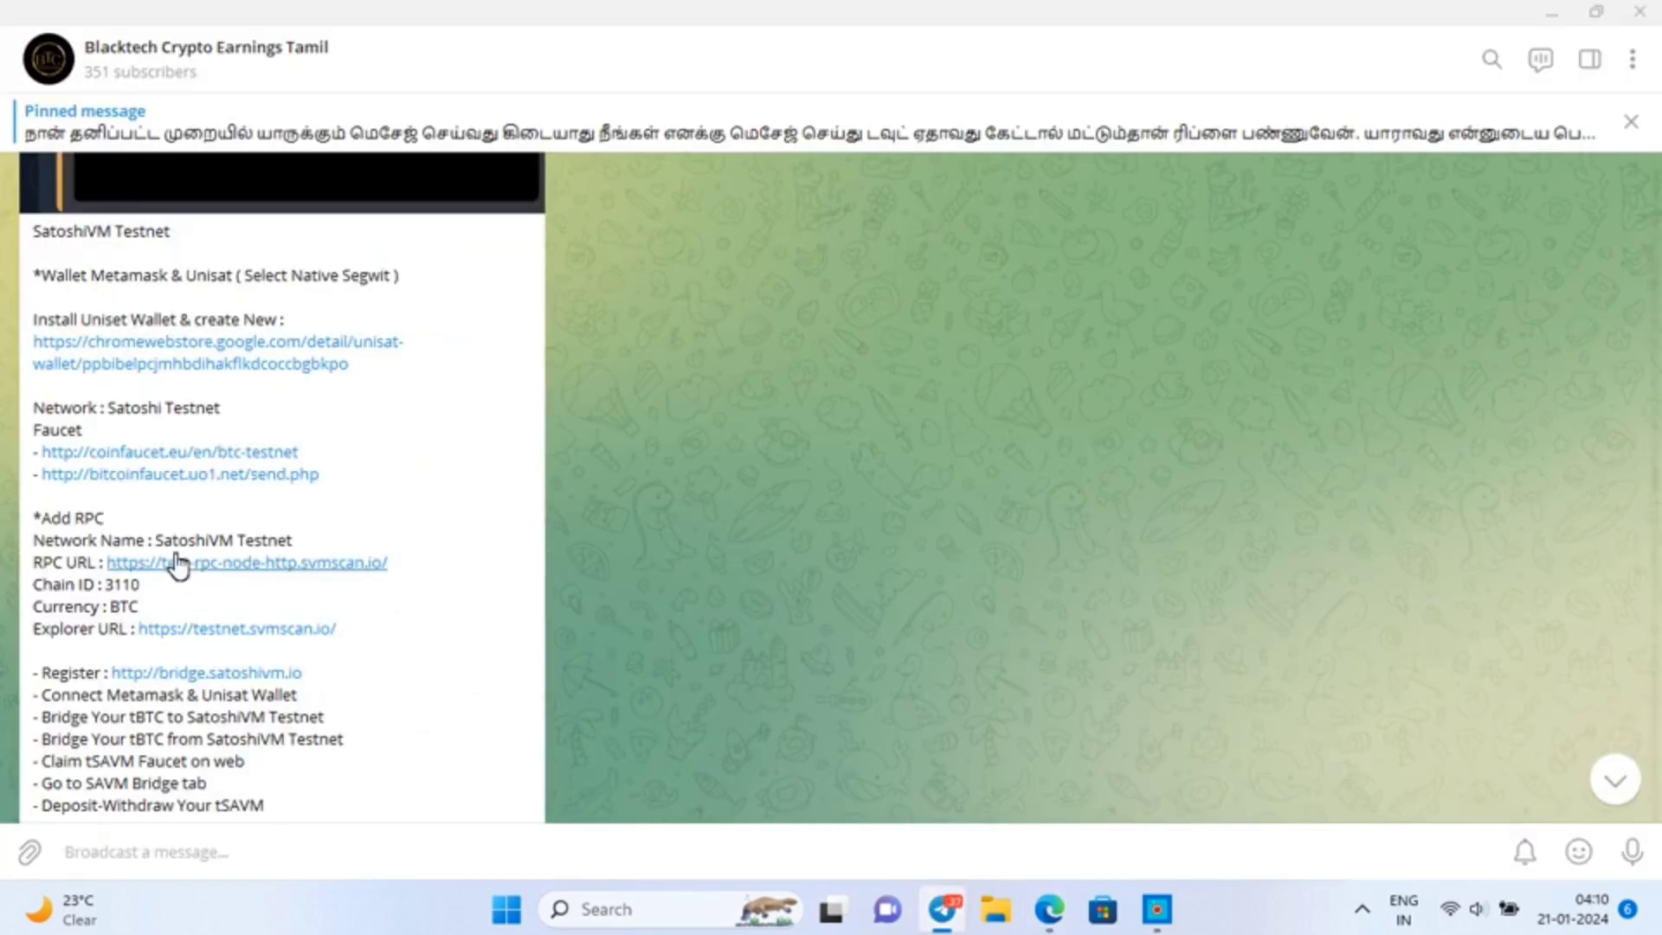
{"action": "left_click_drag", "start_coordinate": [389, 563], "coordinate": [100, 563]}
{"action": "key", "text": "ctrl+c"}
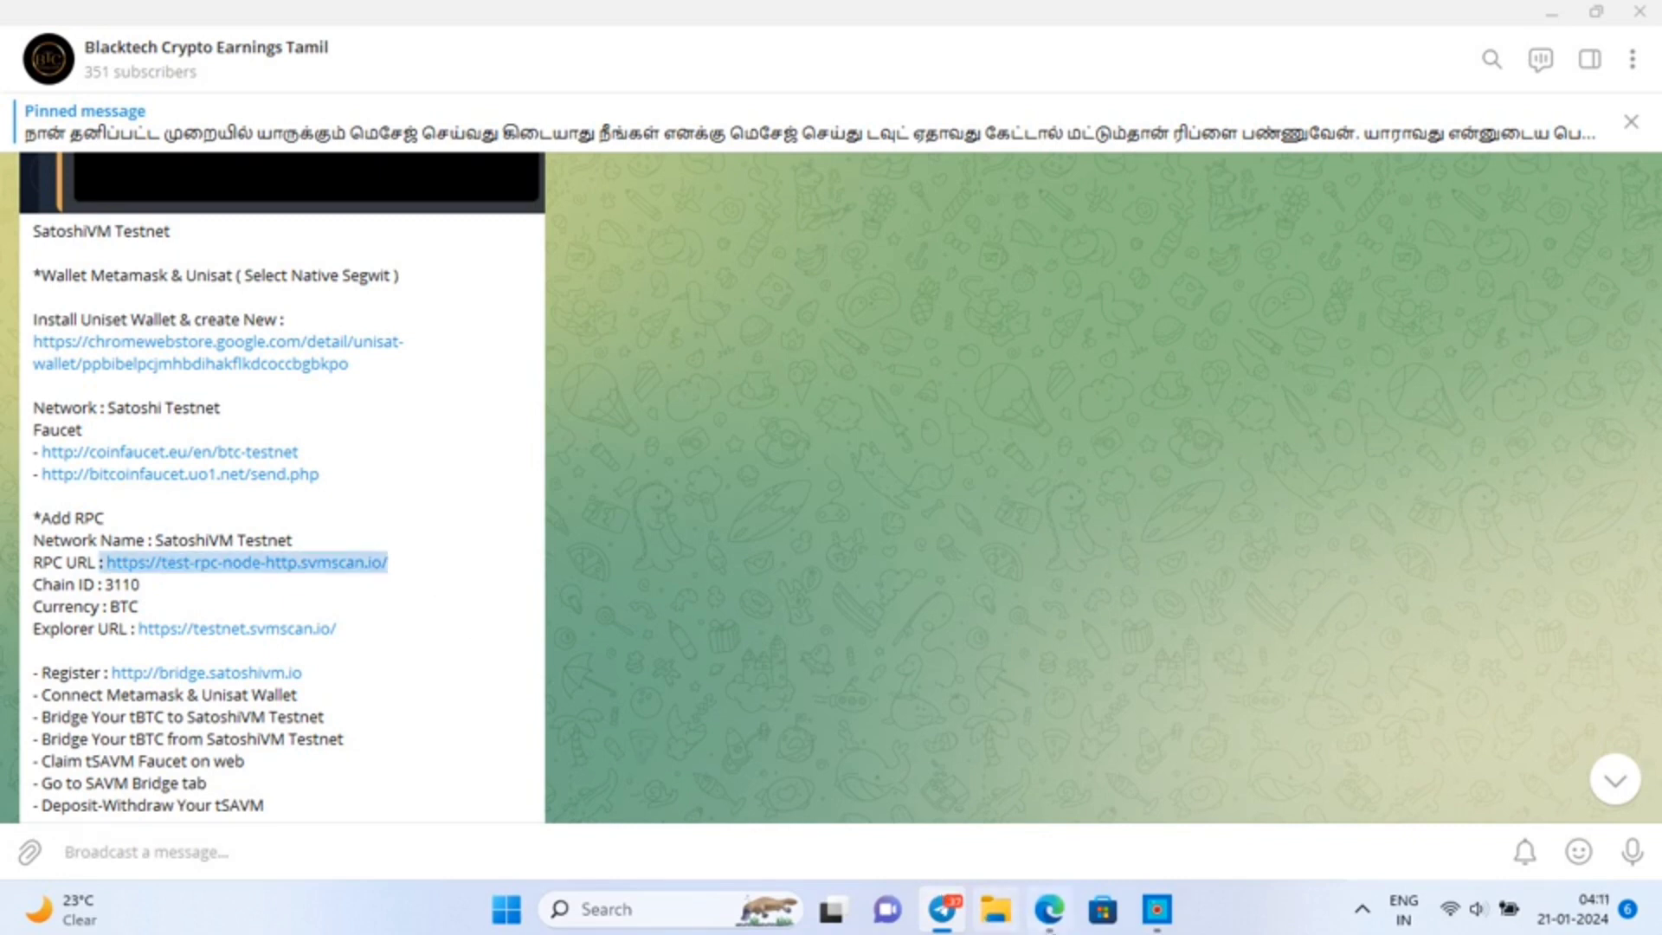
{"action": "left_click", "coordinate": [1049, 909]}
{"action": "left_click", "coordinate": [805, 459]}
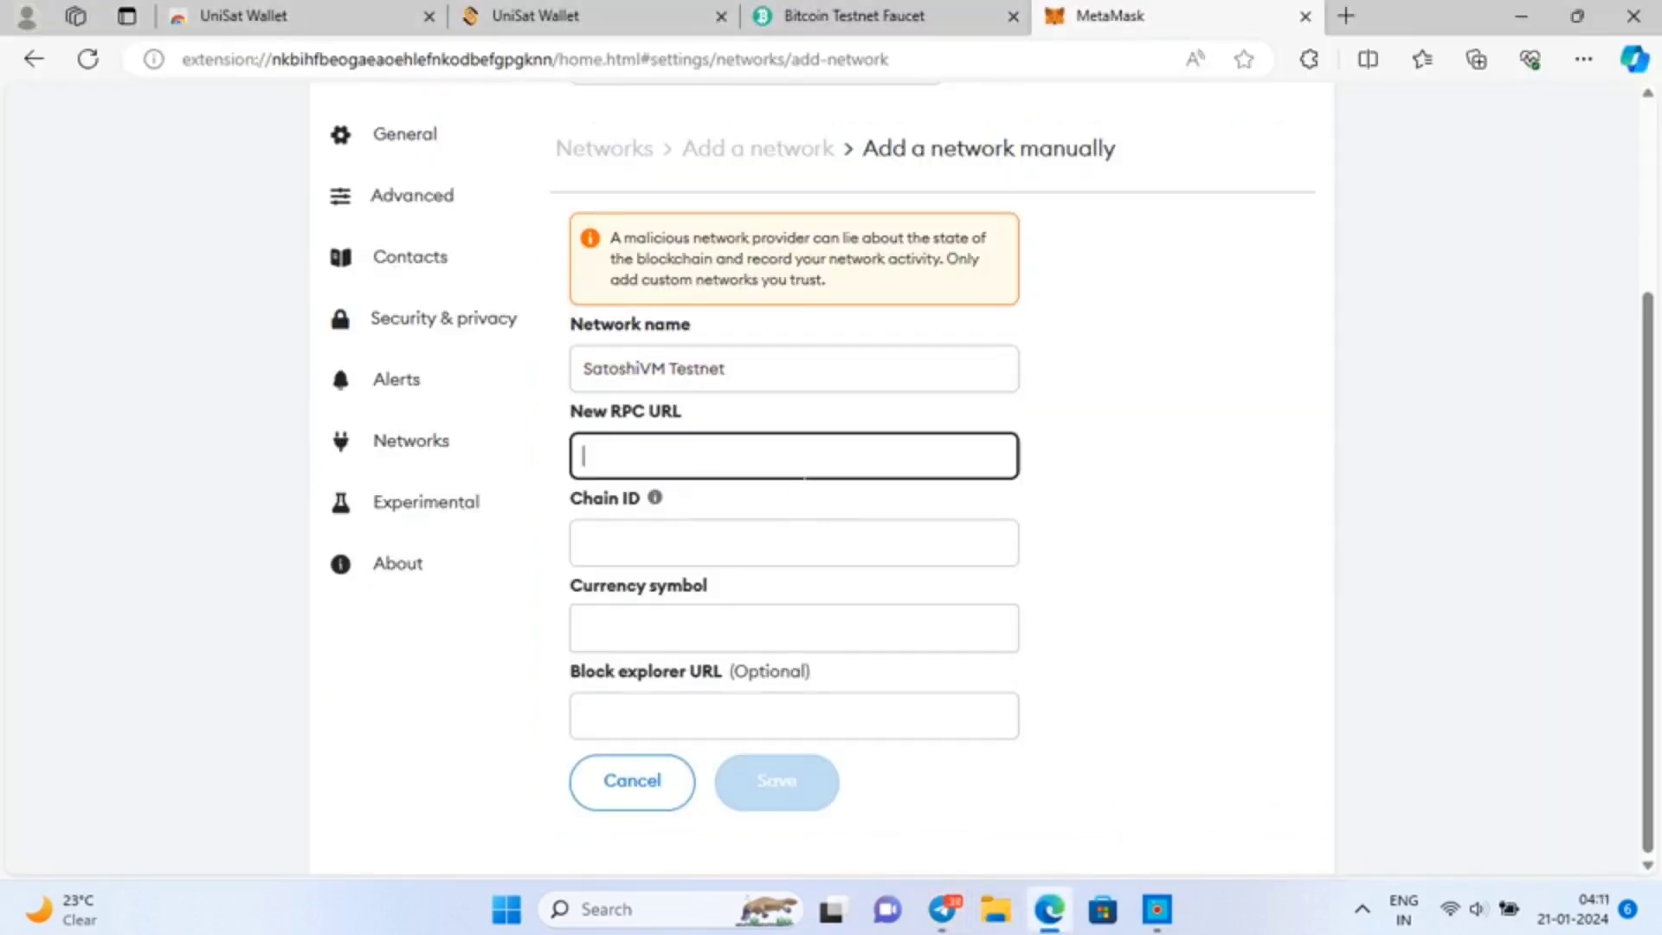
{"action": "key", "text": "ctrl+v"}
{"action": "key", "text": "Home"}
{"action": "key", "text": "Delete"}
{"action": "key", "text": "Delete"}
{"action": "key", "text": "Tab"}
{"action": "type", "text": "3110"}
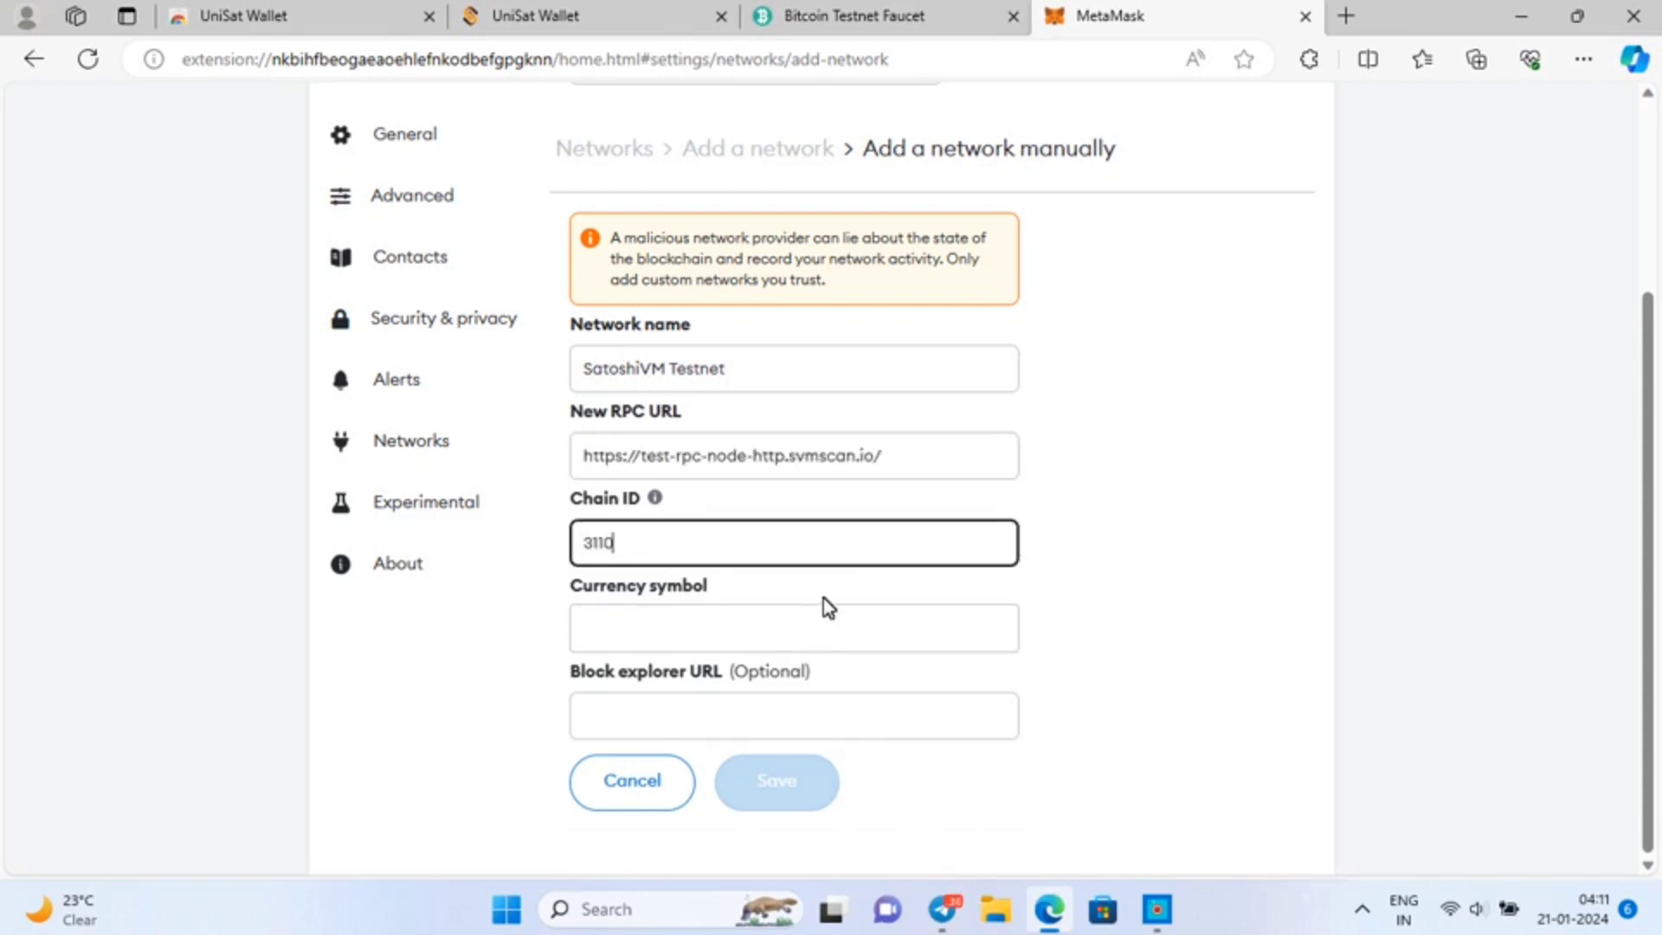
Fill in the block explorer URL from the instructions and switch to SatoshiVM Testnet
{"action": "left_click", "coordinate": [781, 645]}
{"action": "left_click", "coordinate": [957, 918]}
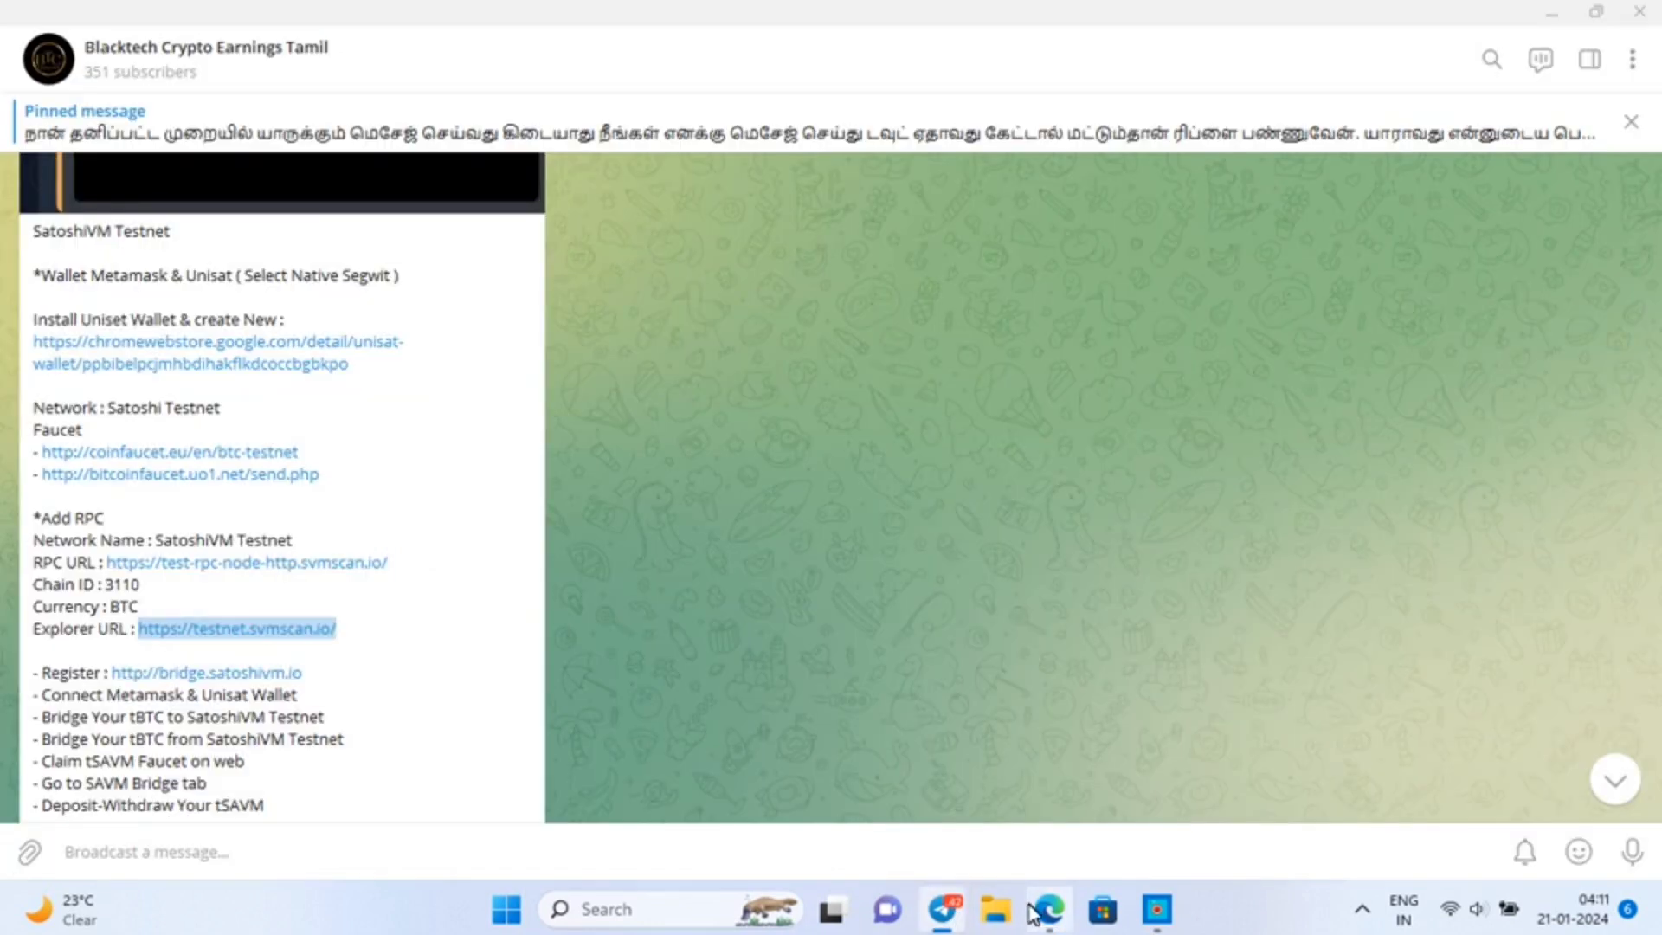
{"action": "left_click", "coordinate": [1051, 914]}
{"action": "type", "text": "https://testnet.svmscan.io/"}
{"action": "scroll", "coordinate": [994, 727], "scroll_direction": "down", "scroll_amount": 1}
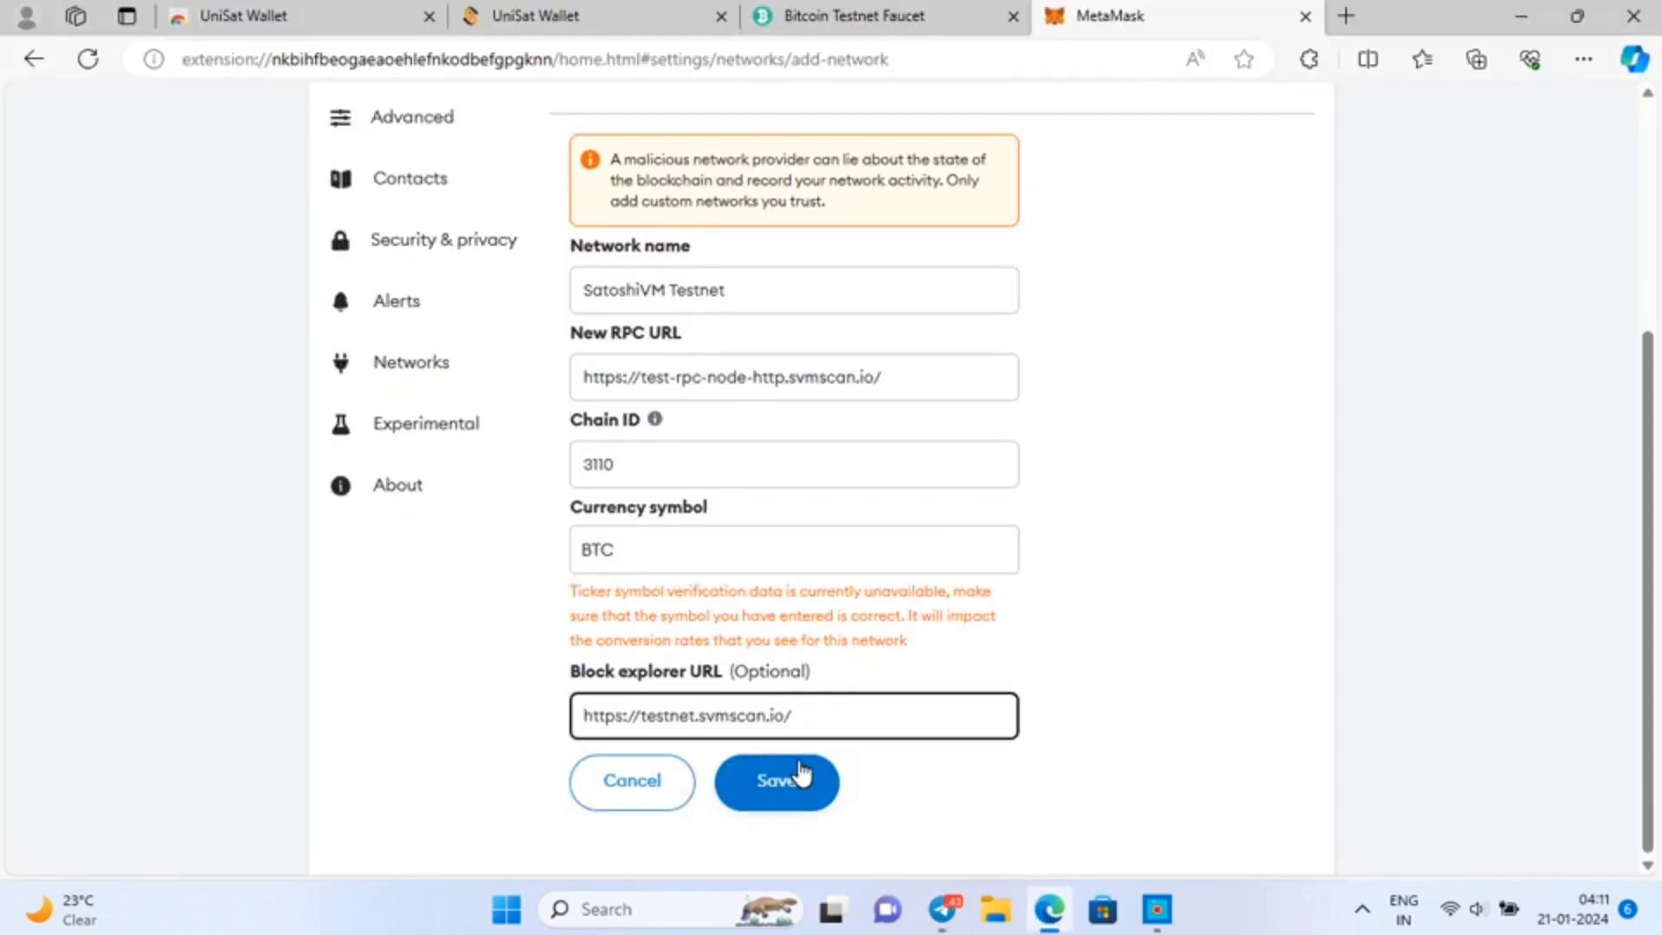
{"action": "scroll", "coordinate": [1064, 330], "scroll_direction": "up", "scroll_amount": 3}
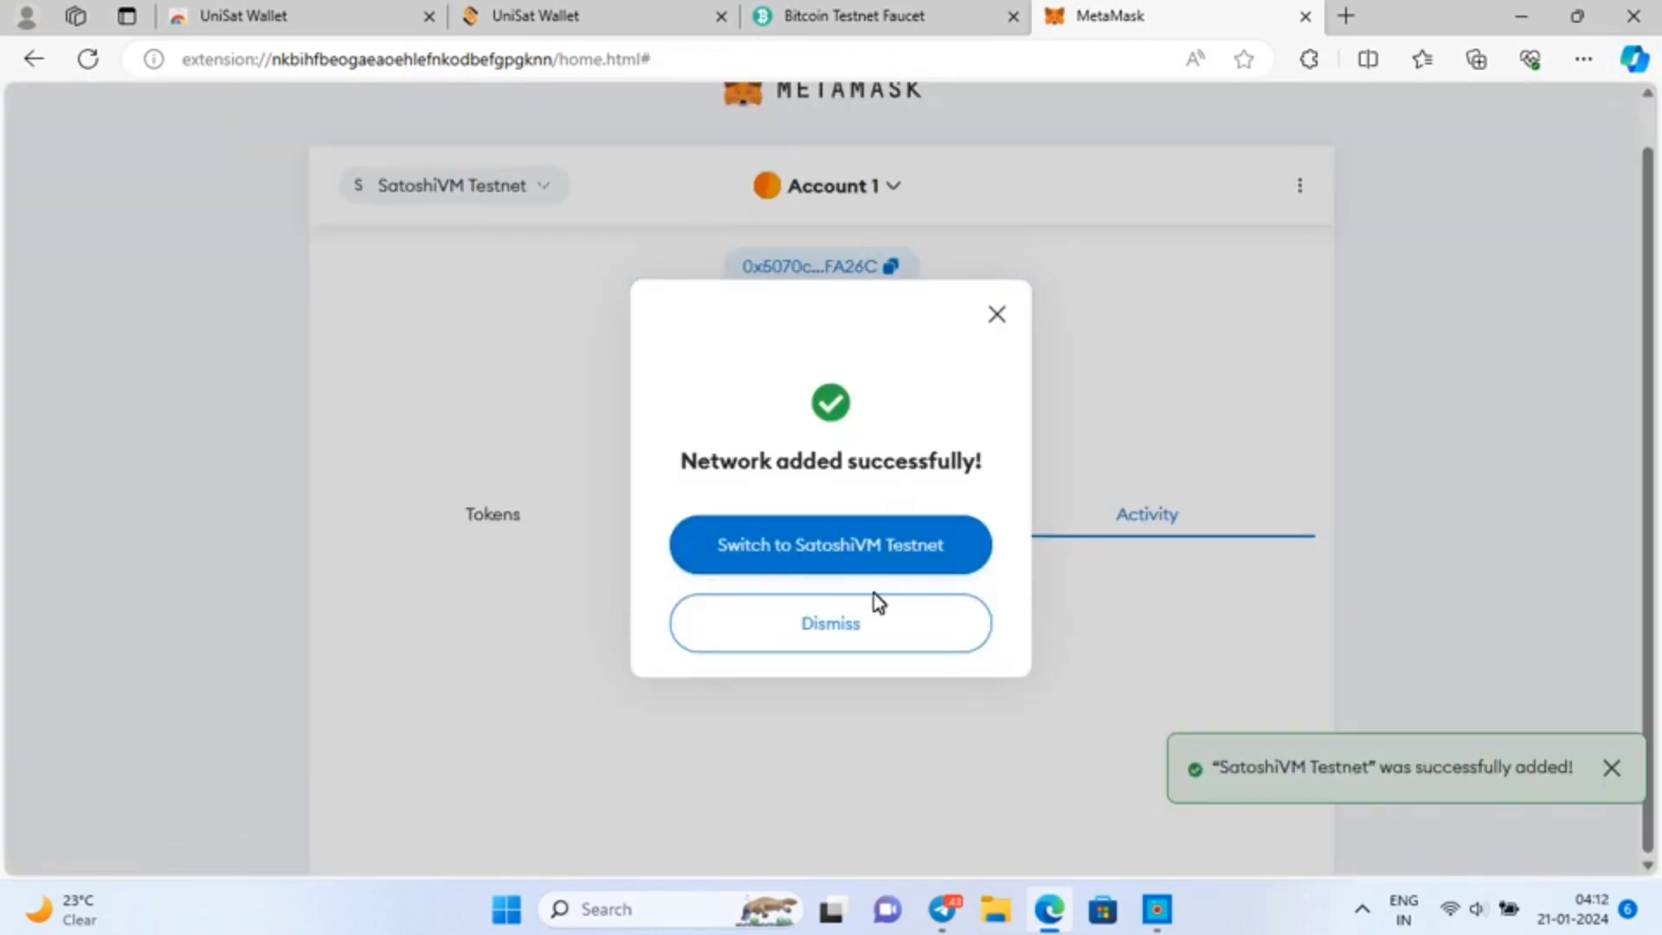
{"action": "left_click", "coordinate": [865, 554]}
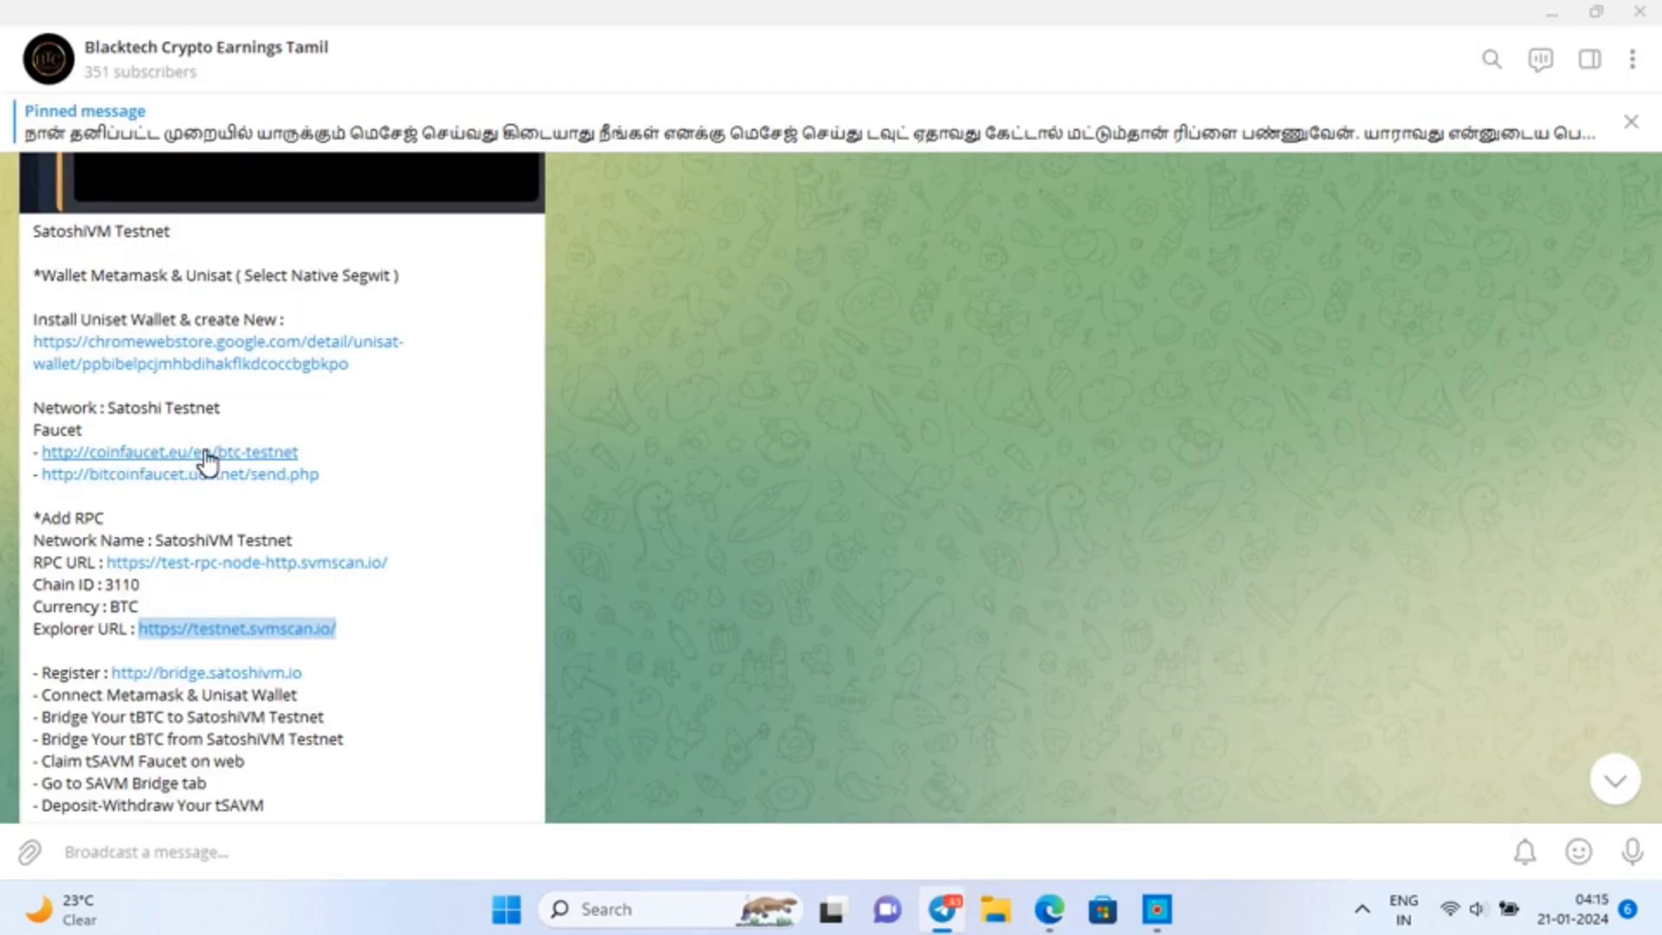
Open the coinfaucet.eu testnet3 faucet and copy the UniSat wallet's testnet address
{"action": "left_click", "coordinate": [205, 453]}
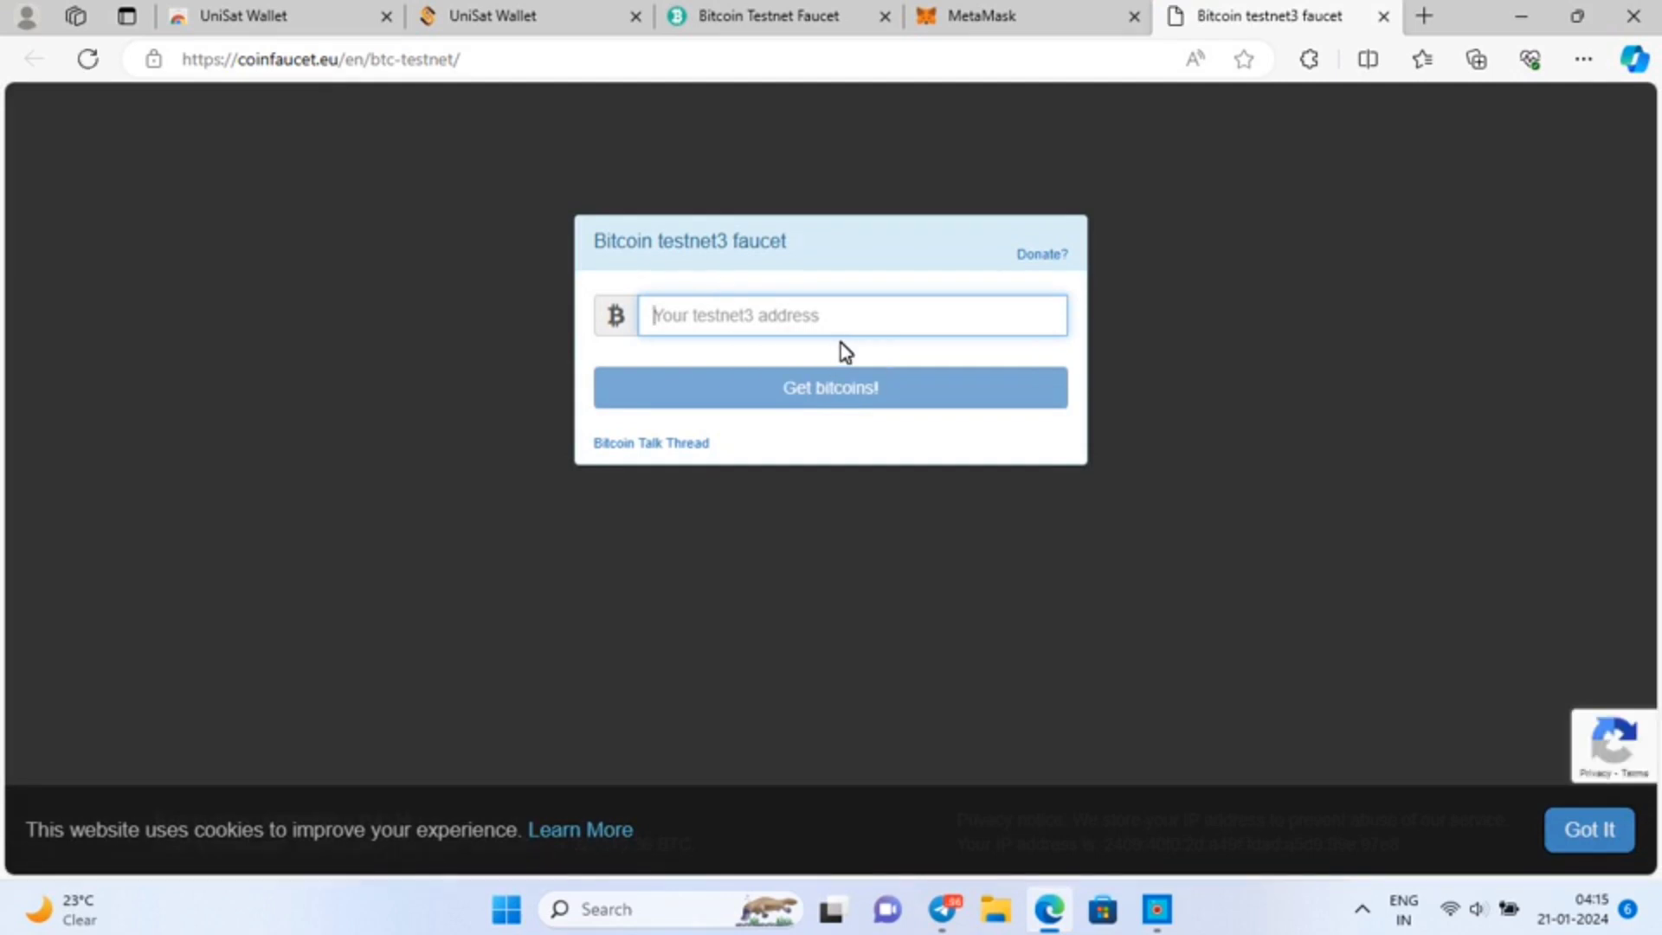
{"action": "left_click", "coordinate": [492, 16]}
{"action": "left_click", "coordinate": [823, 359]}
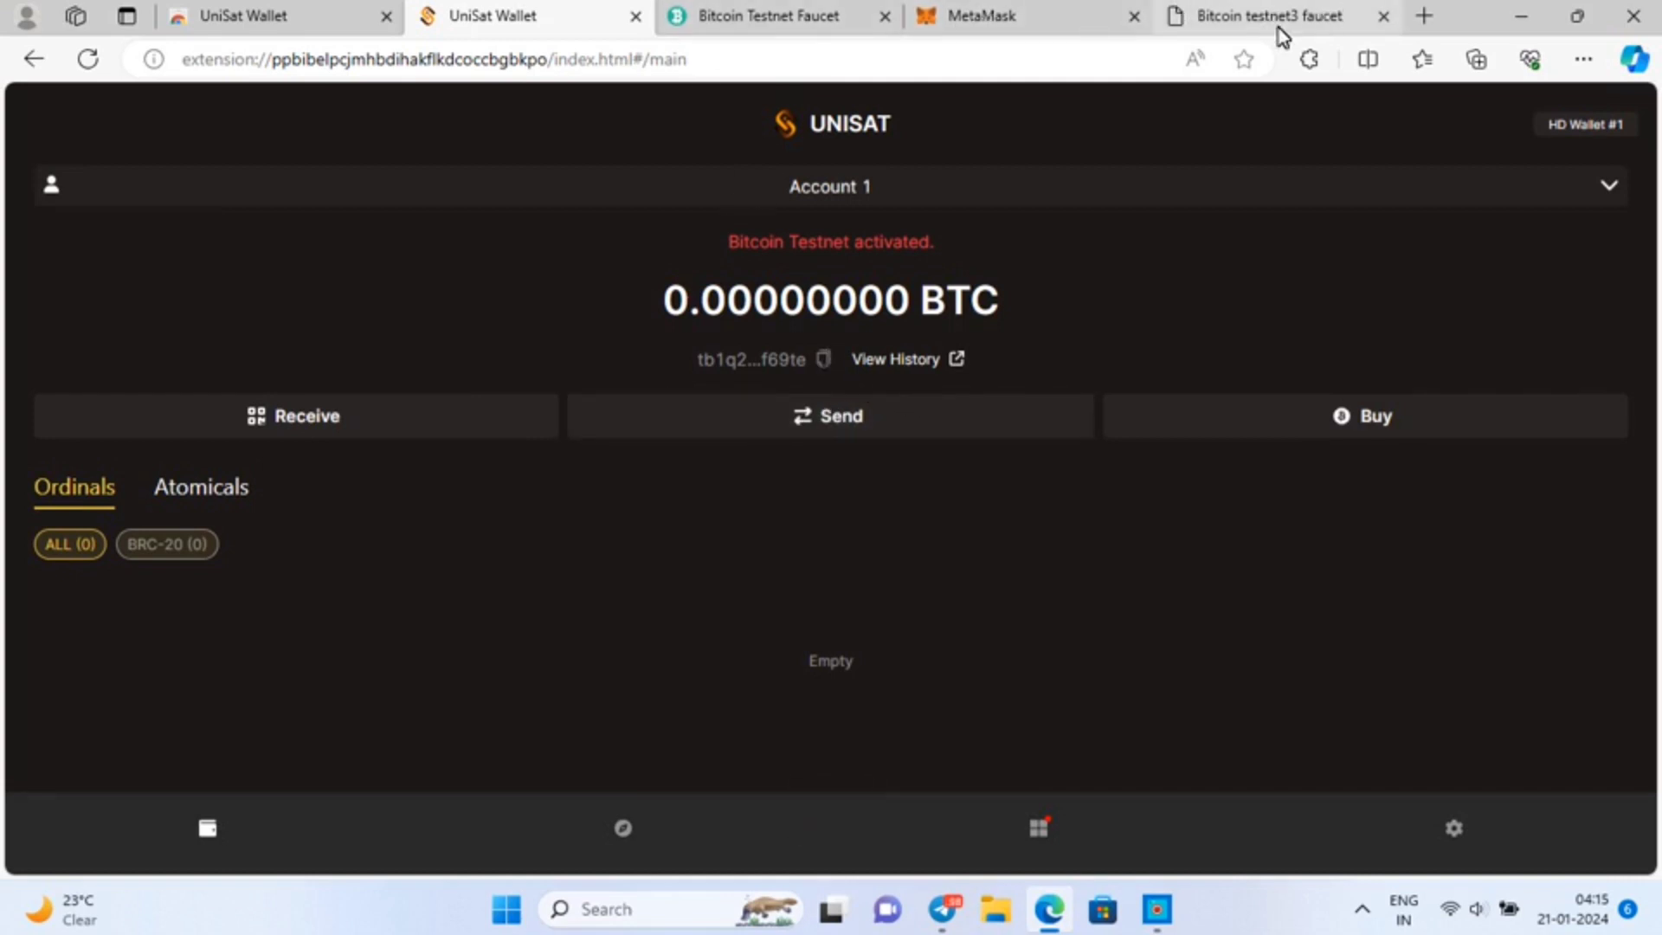
{"action": "left_click", "coordinate": [1133, 16]}
{"action": "left_click", "coordinate": [1038, 16]}
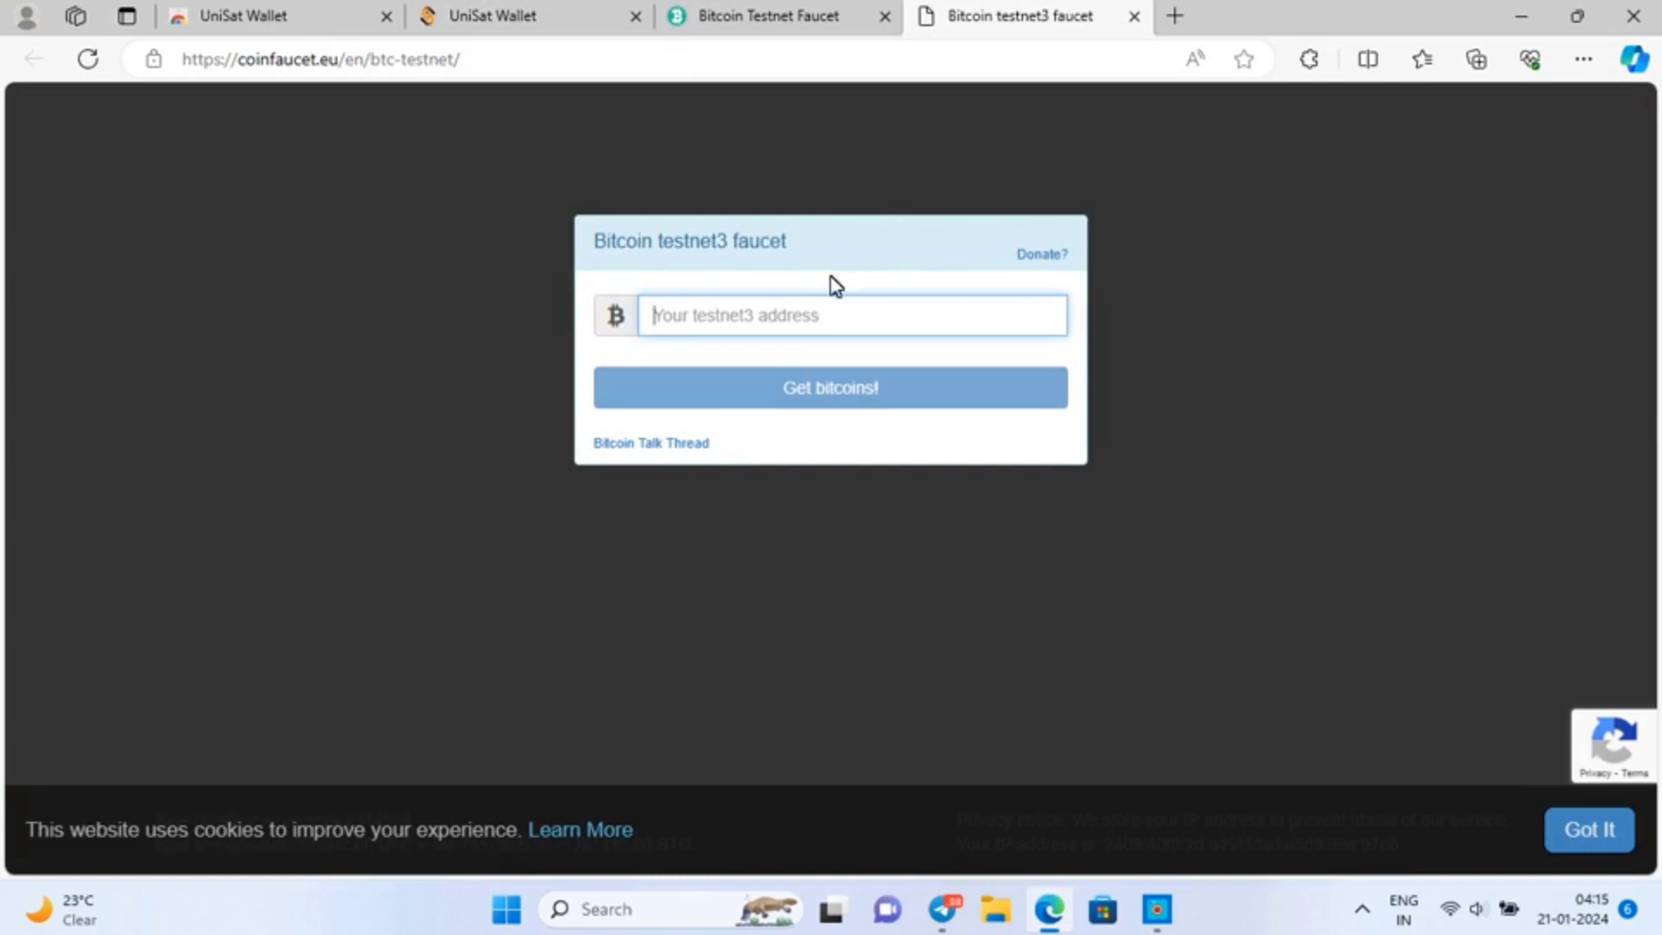
Paste the address into the faucet and claim 0.01818456 testnet bitcoins
{"action": "left_click", "coordinate": [831, 315]}
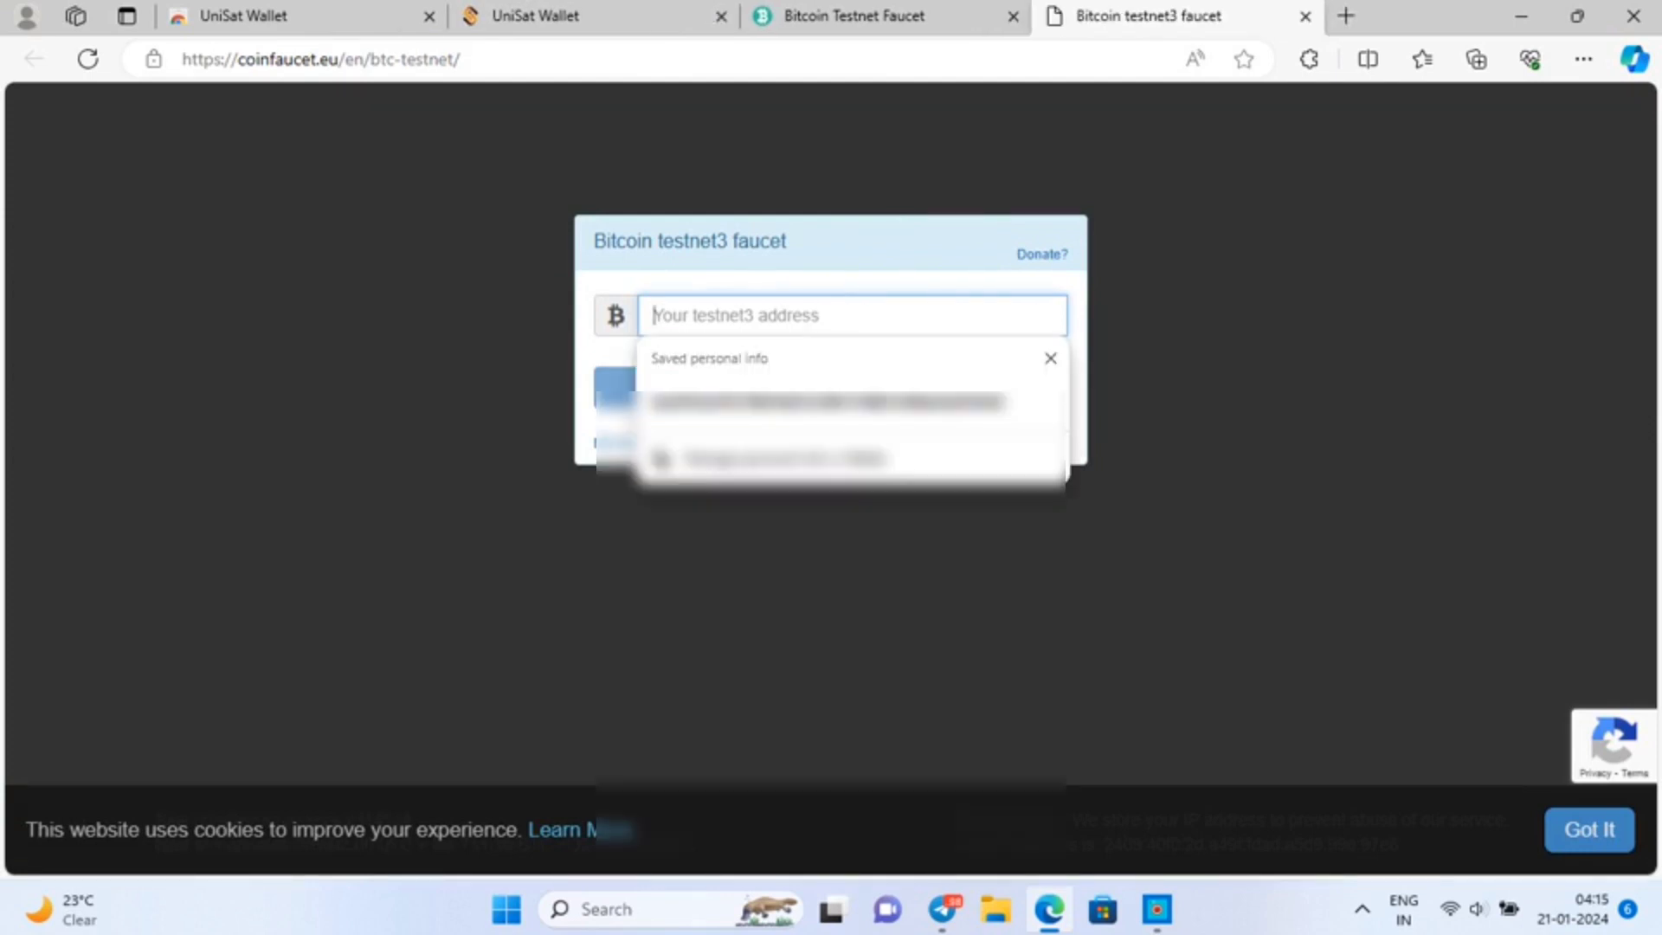
{"action": "key", "text": "ctrl+v"}
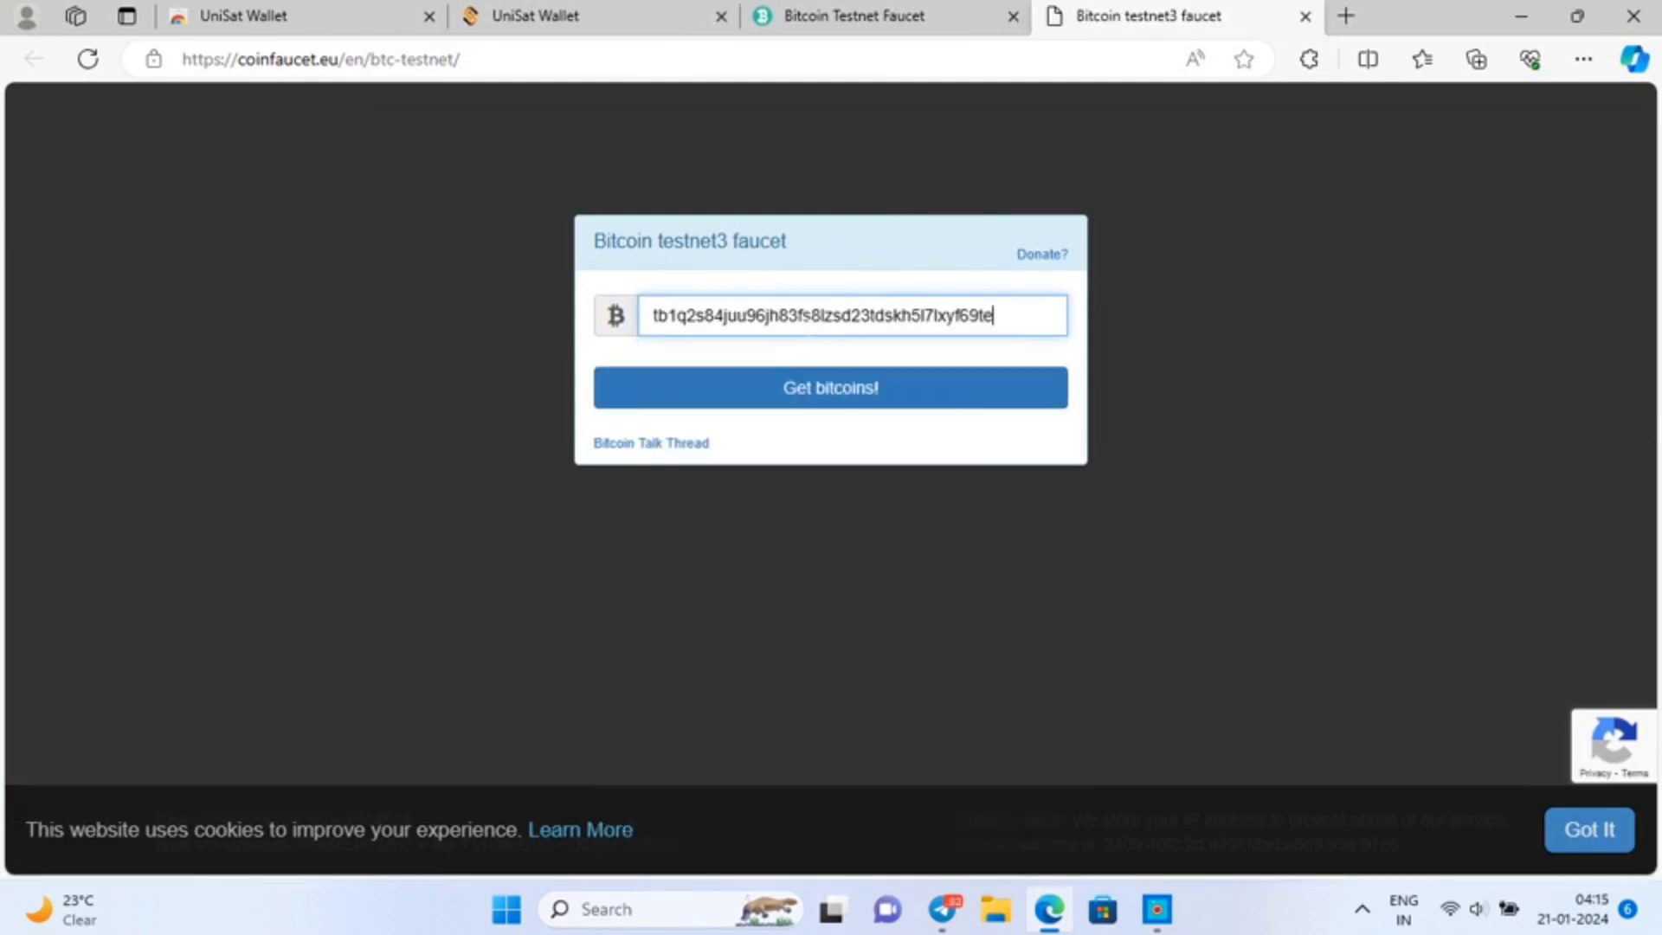
{"action": "left_click", "coordinate": [959, 396]}
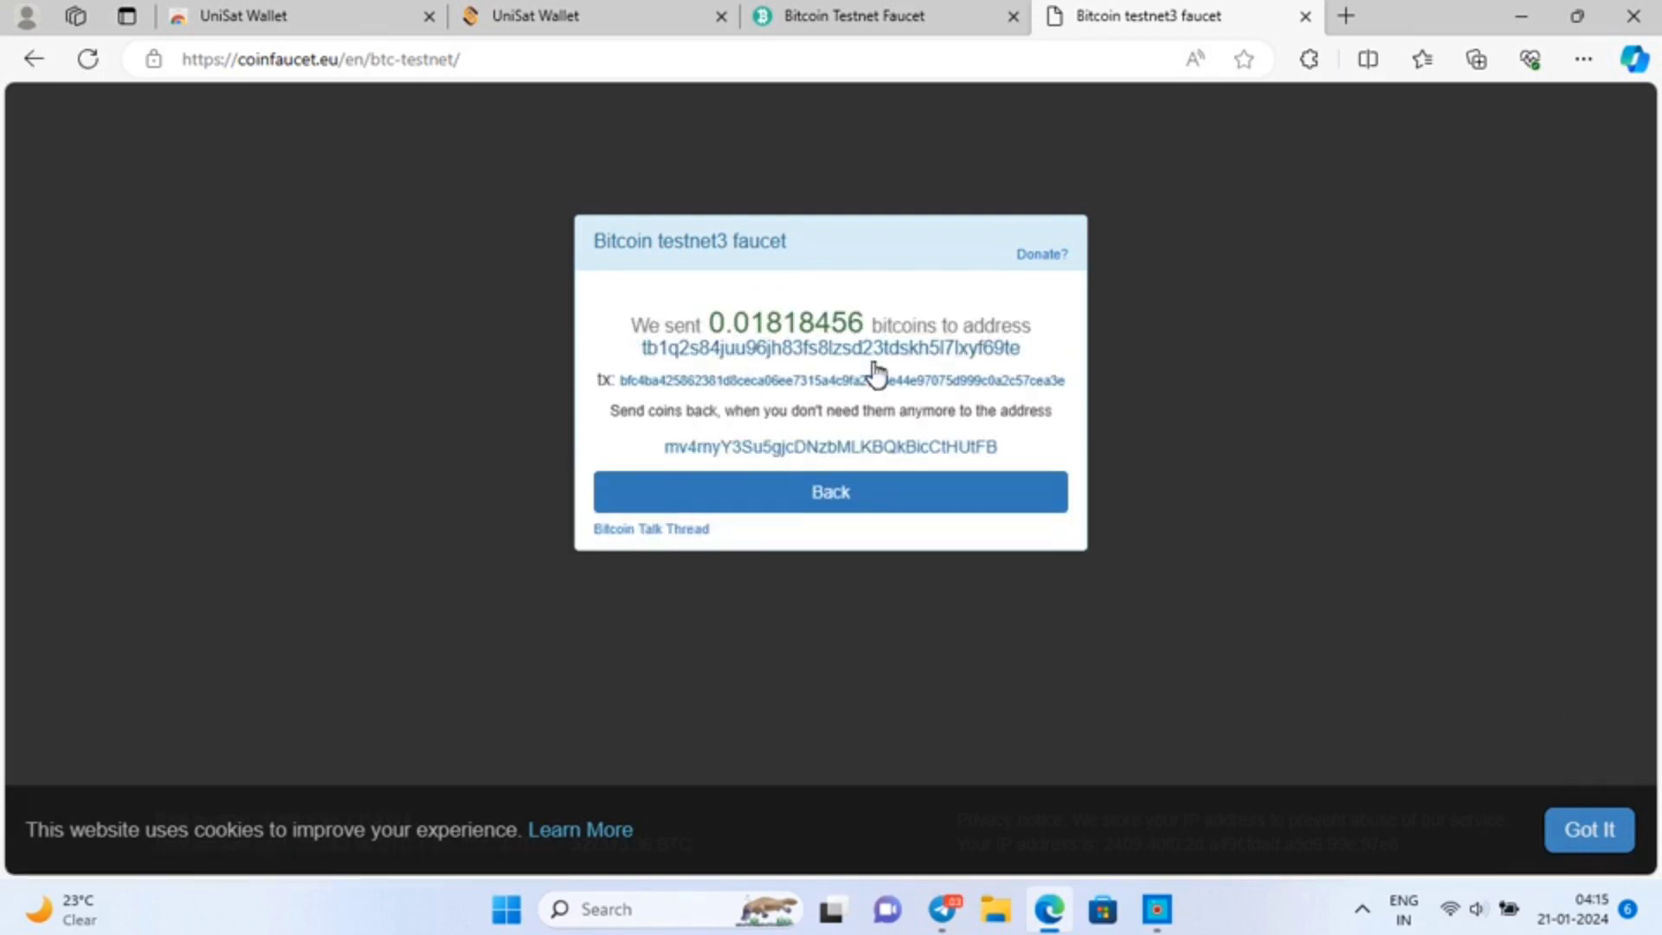
{"action": "left_click", "coordinate": [877, 509]}
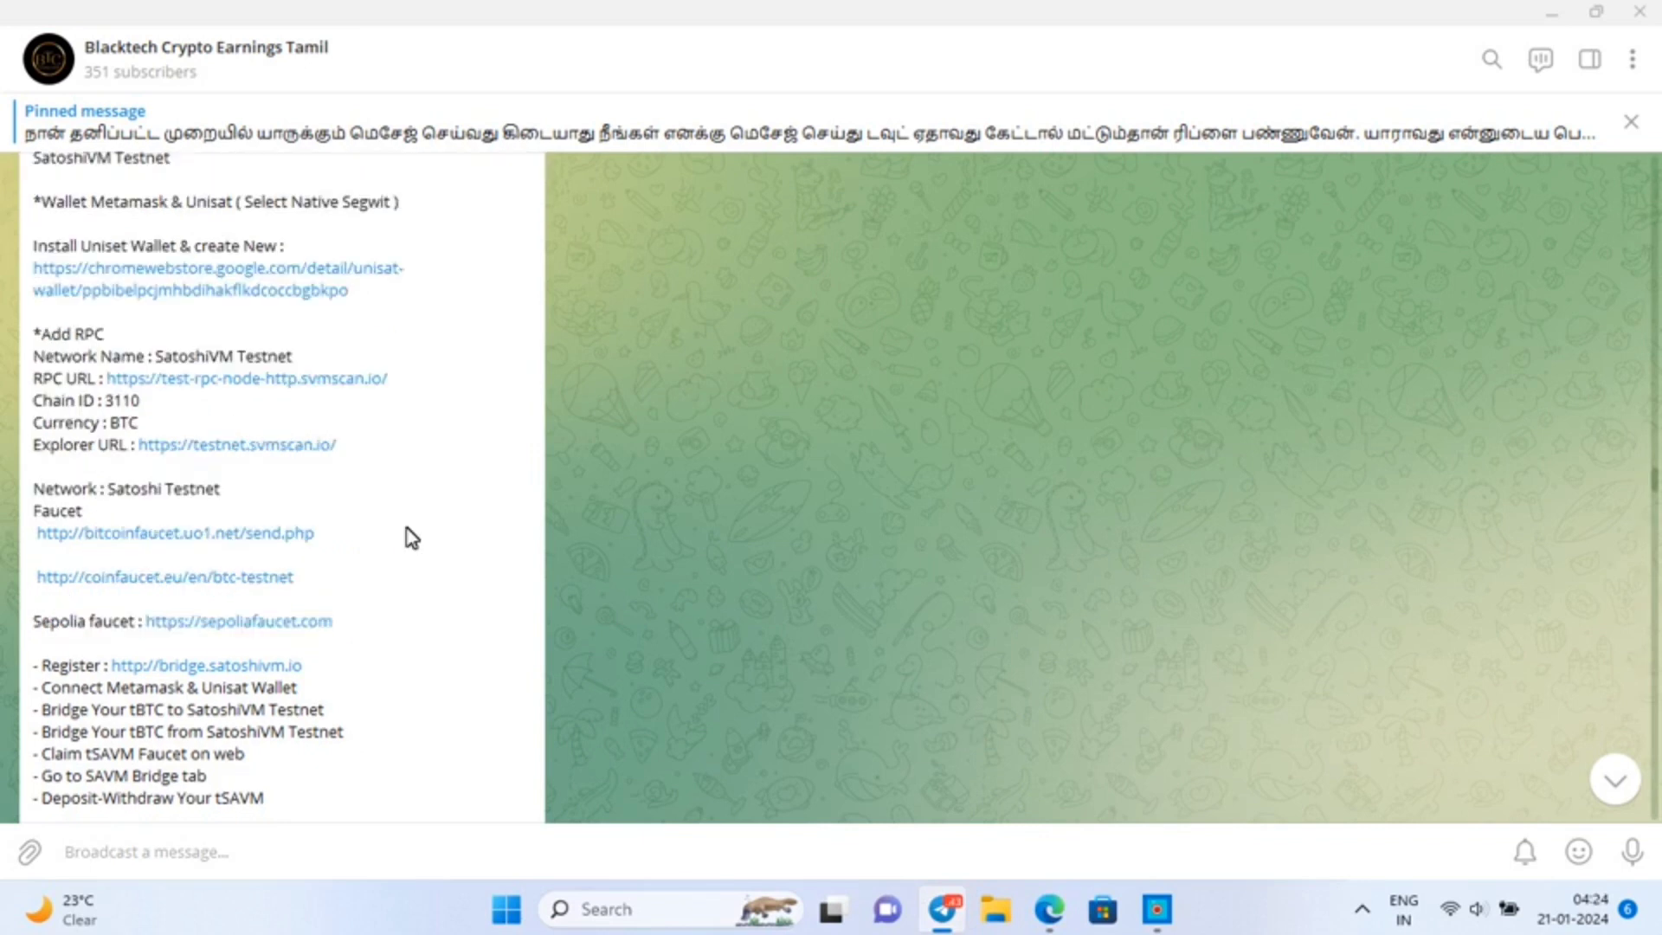
{"action": "scroll", "coordinate": [412, 539], "scroll_direction": "down", "scroll_amount": 3}
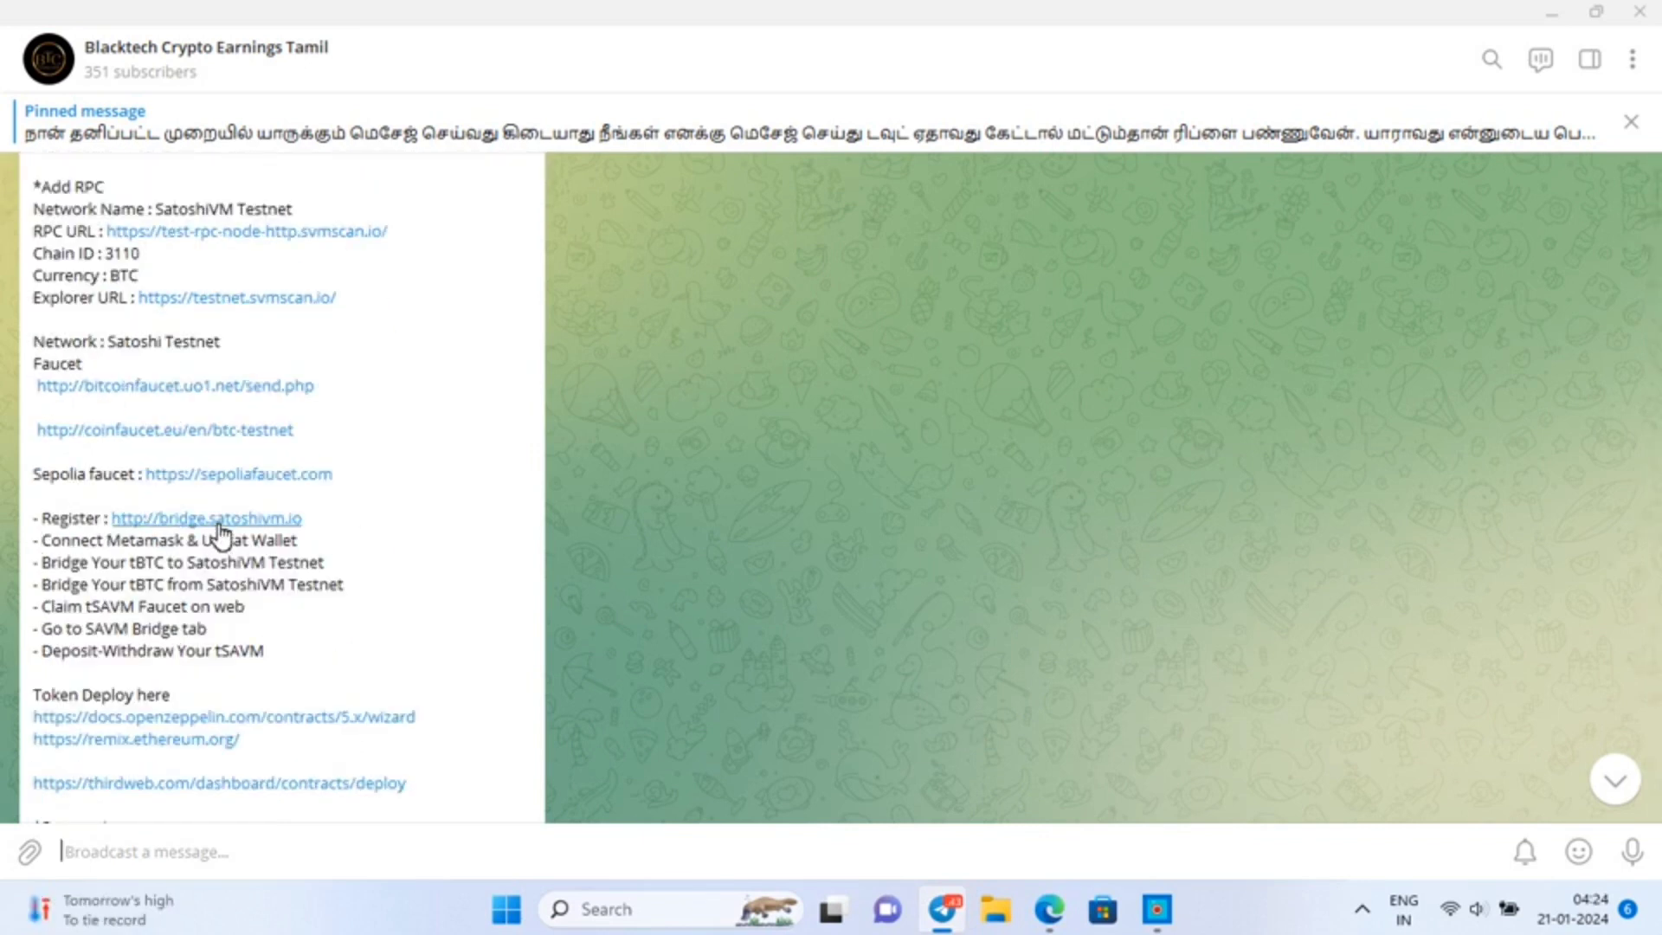
Open the SatoshiVM Bridge from the guide and connect MetaMask Account 1 to it
{"action": "left_click", "coordinate": [219, 522]}
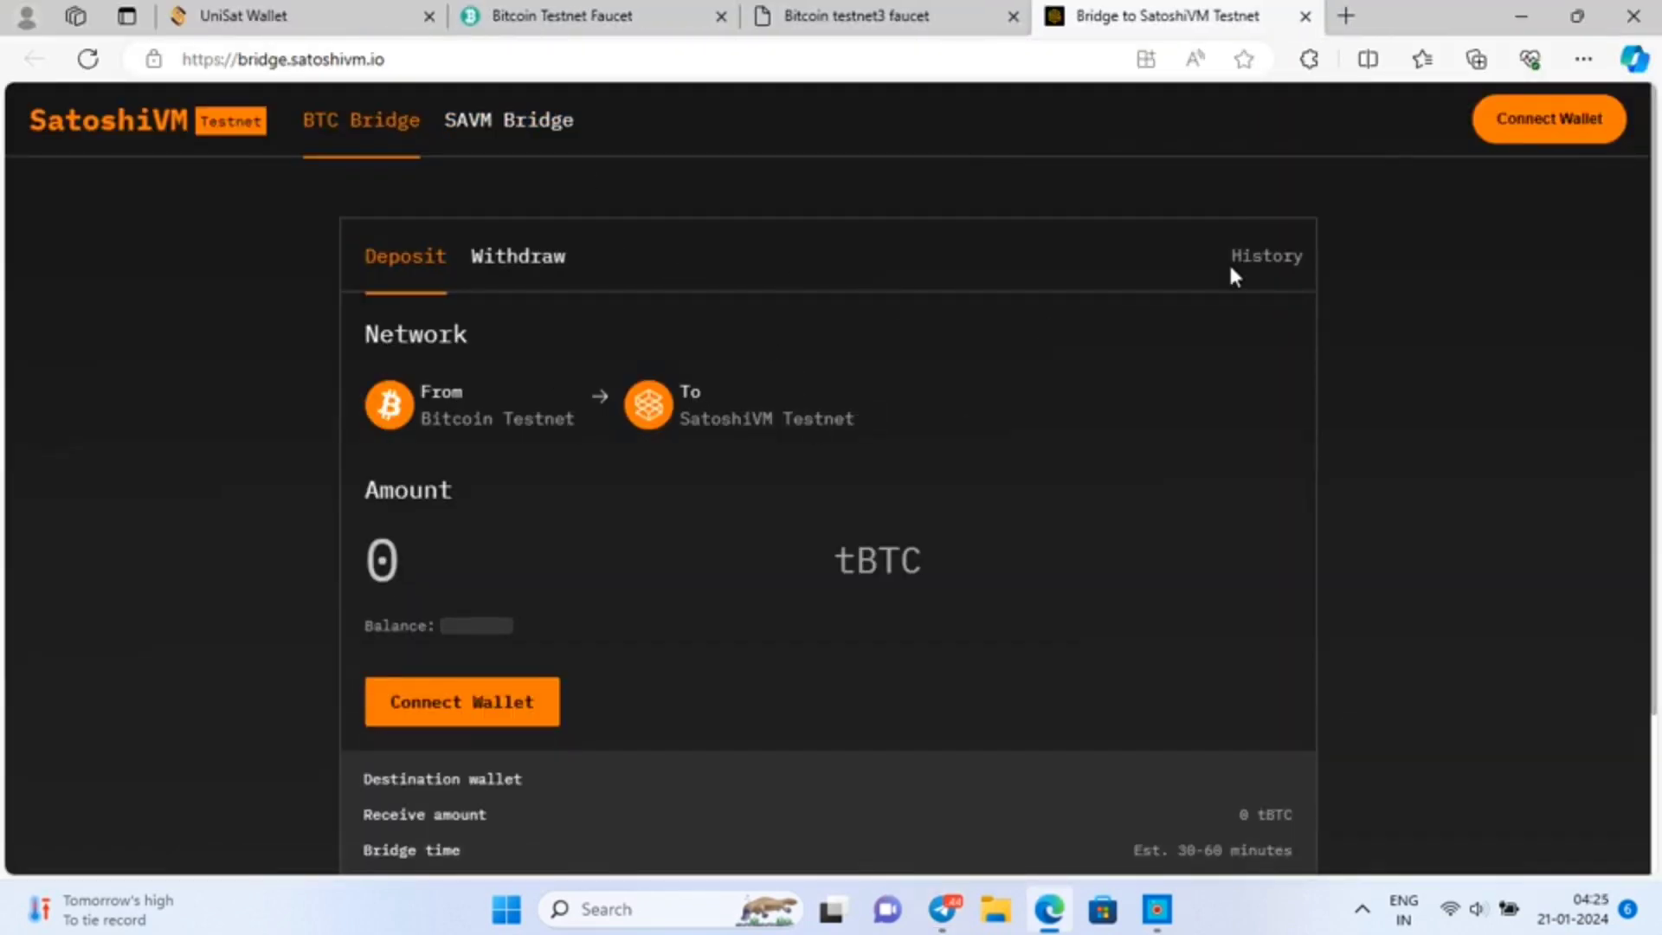
{"action": "scroll", "coordinate": [645, 494], "scroll_direction": "down", "scroll_amount": 2}
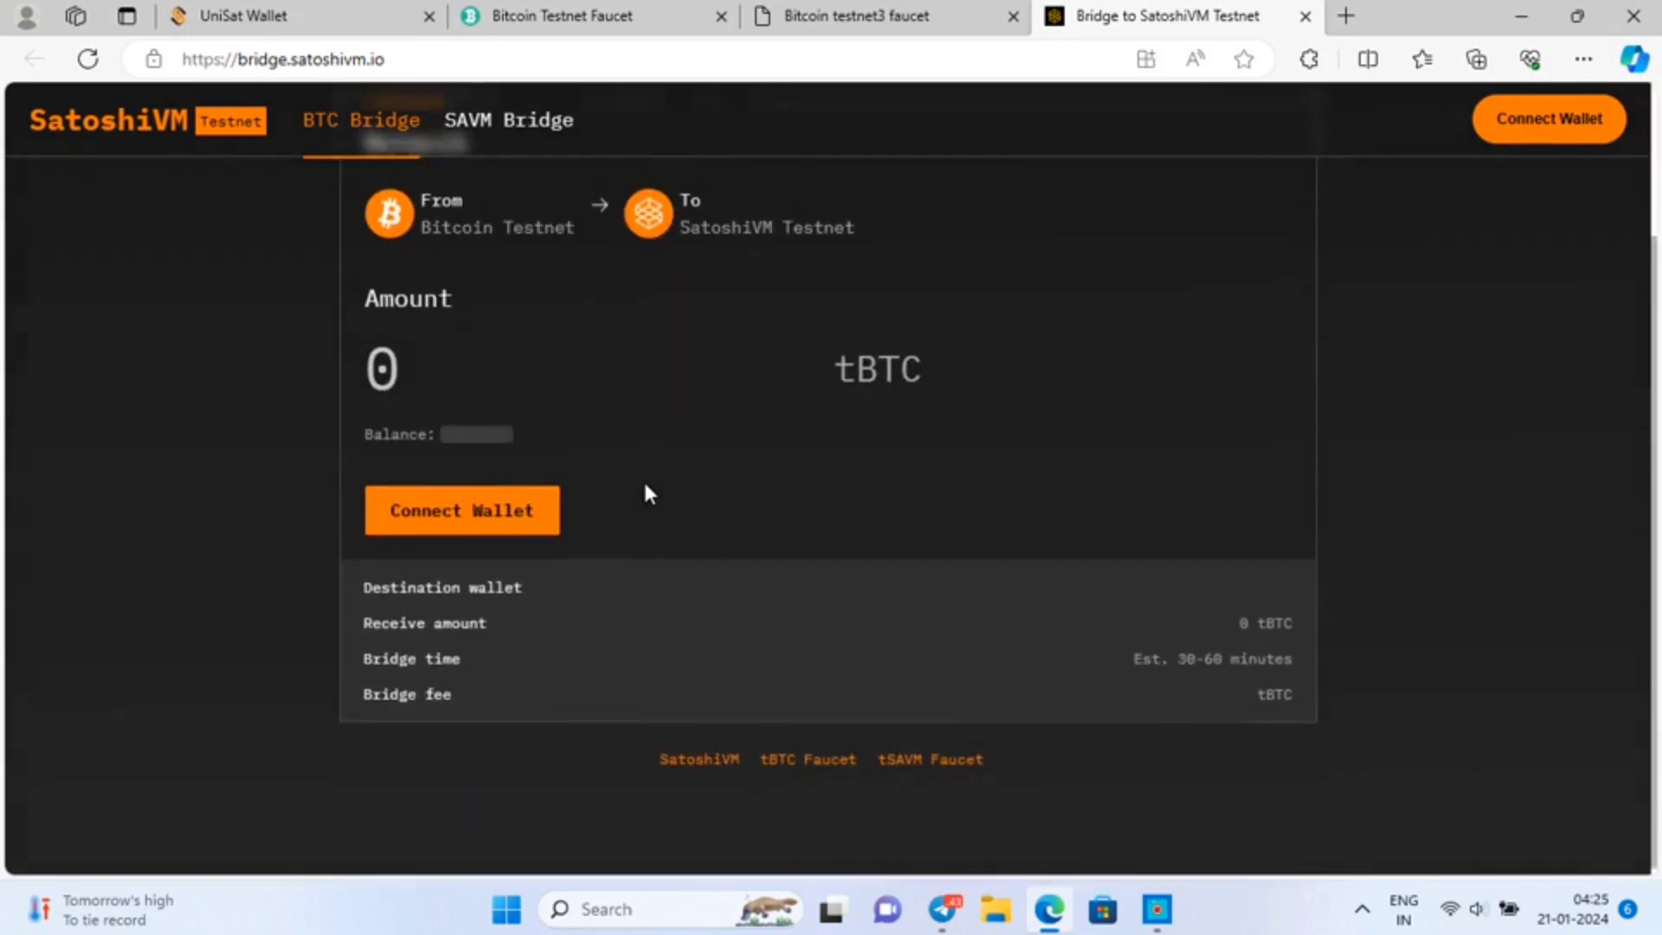
{"action": "scroll", "coordinate": [645, 493], "scroll_direction": "up", "scroll_amount": 2}
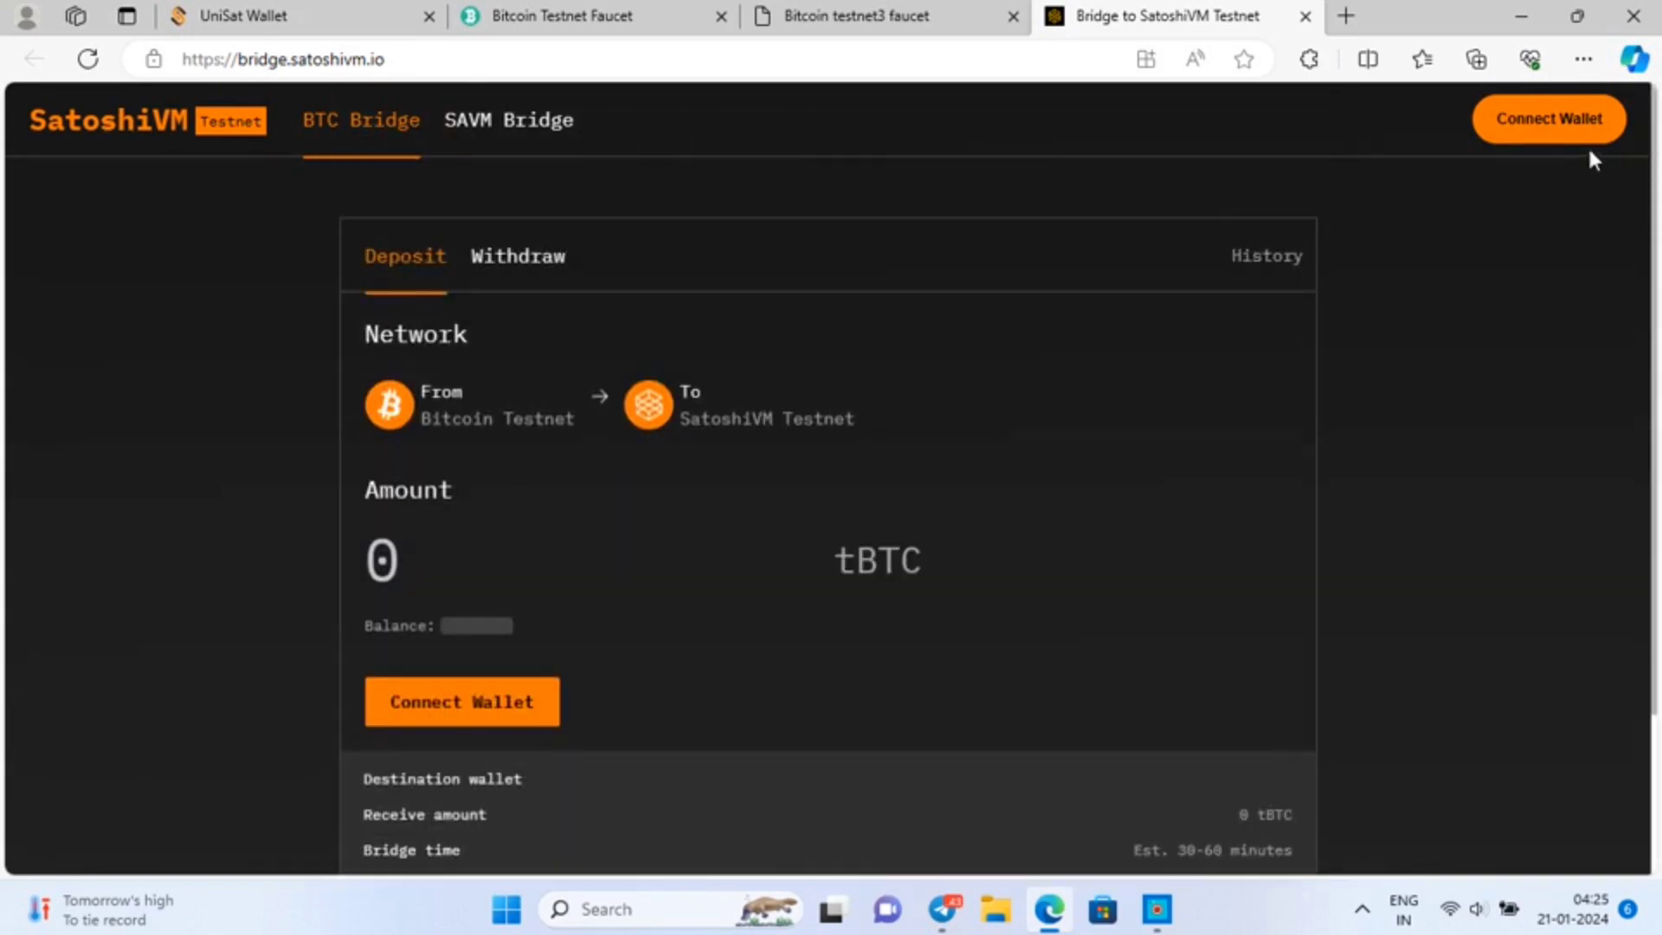
{"action": "left_click", "coordinate": [1566, 121]}
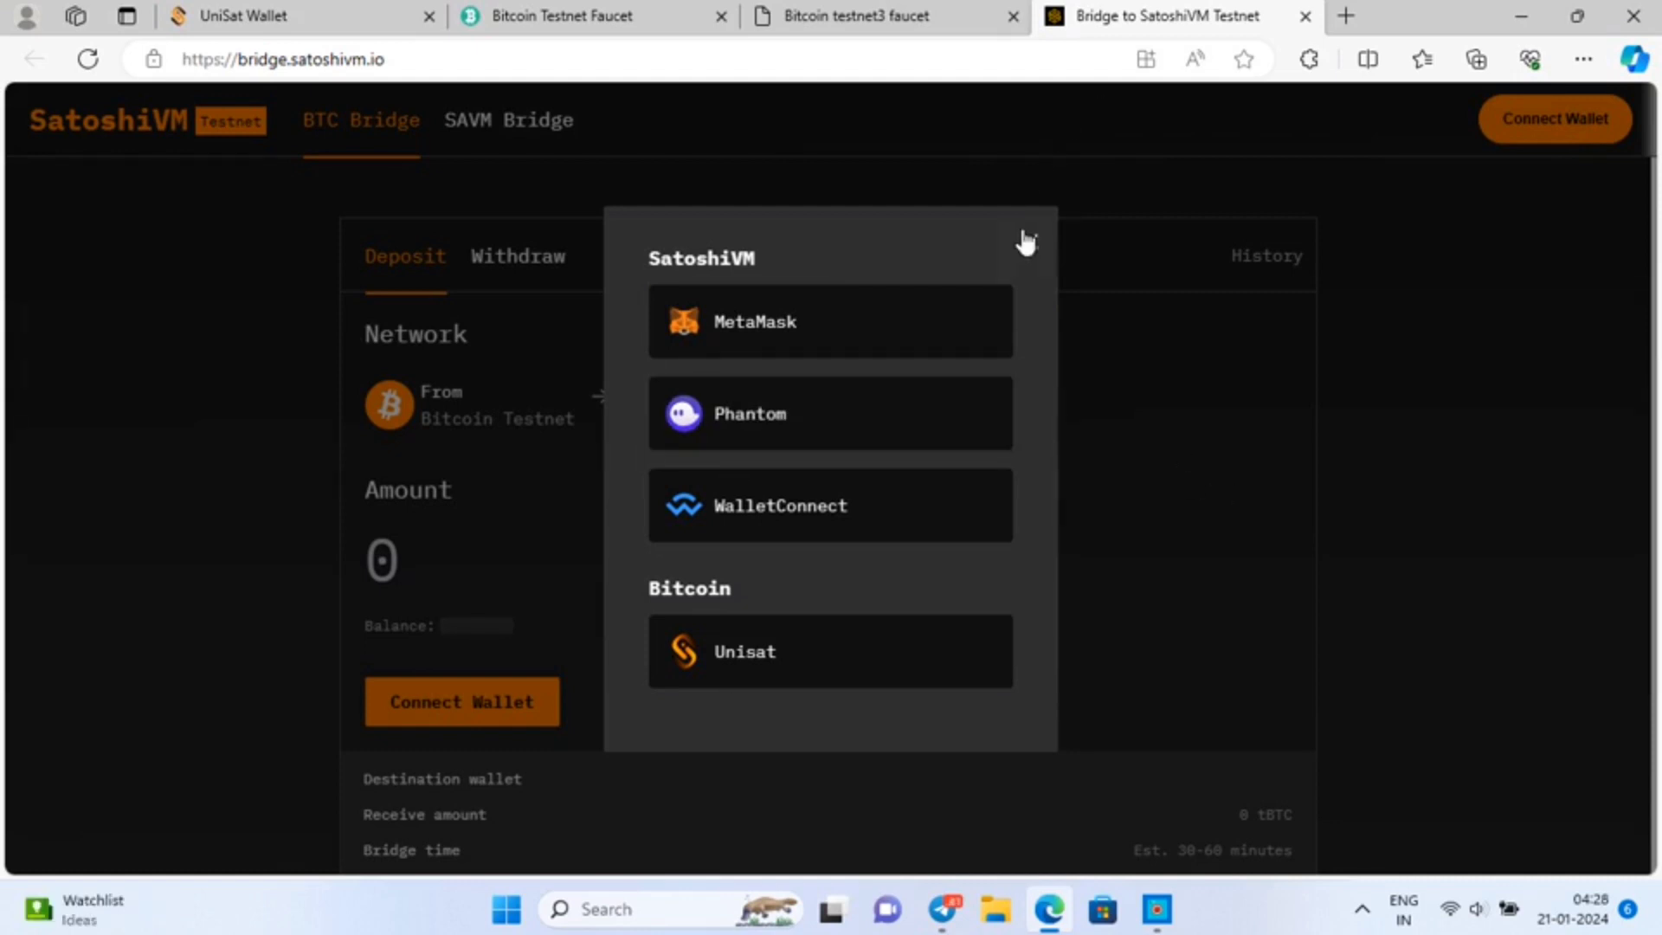
{"action": "left_click", "coordinate": [884, 320]}
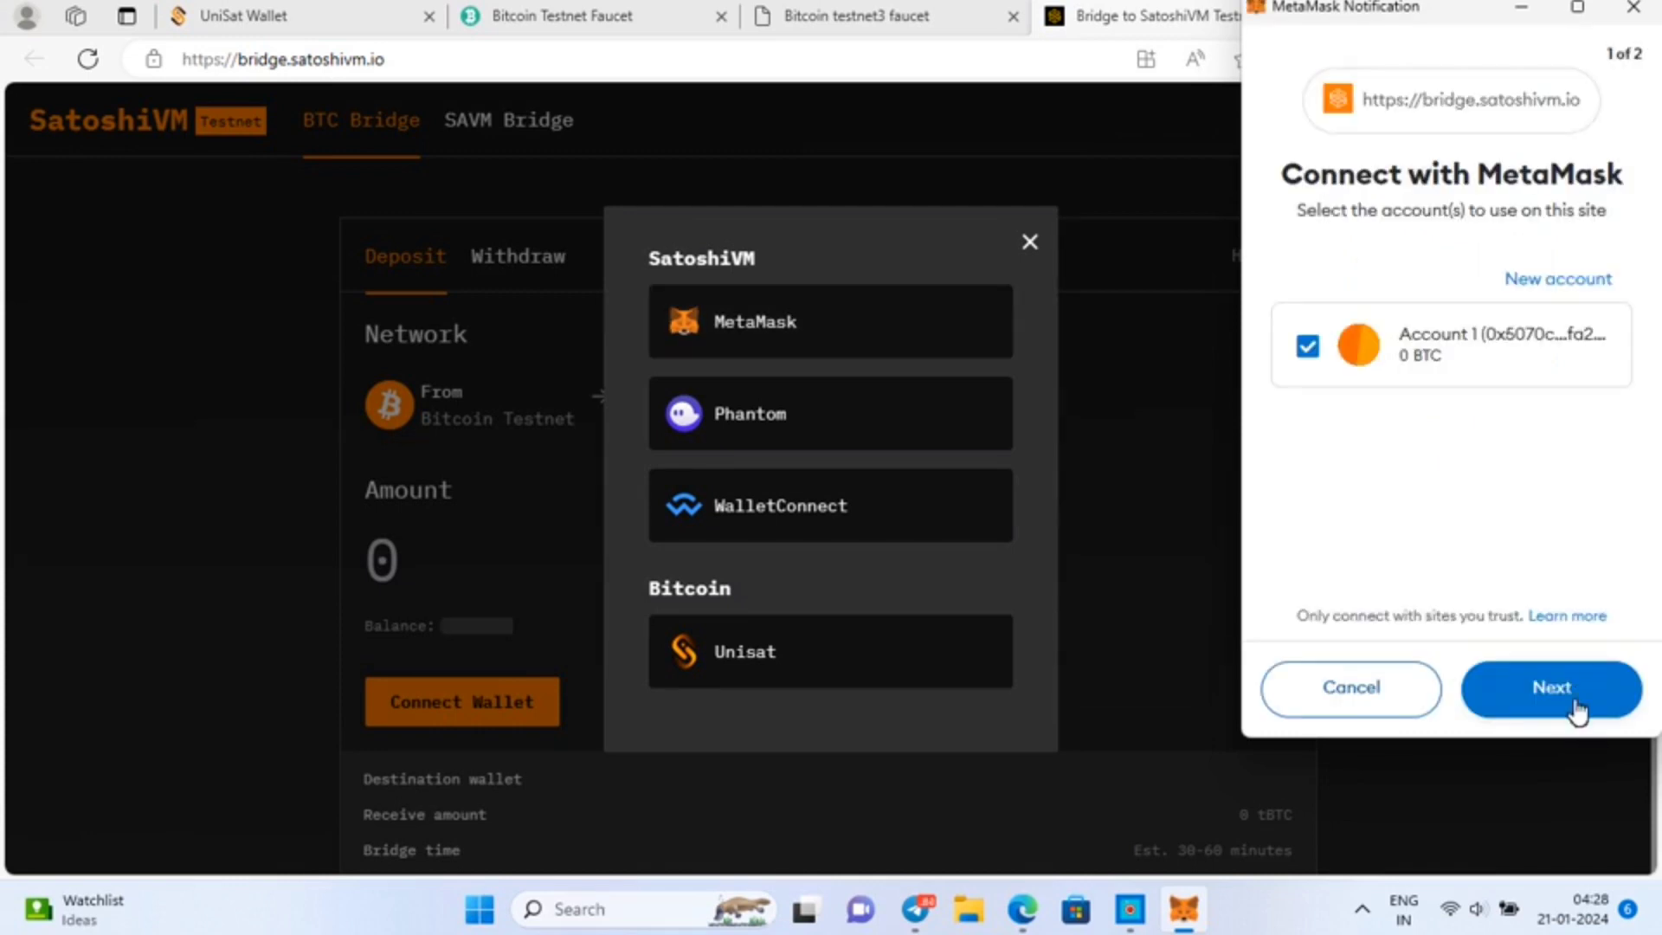
{"action": "left_click", "coordinate": [1576, 705]}
{"action": "left_click", "coordinate": [1550, 689]}
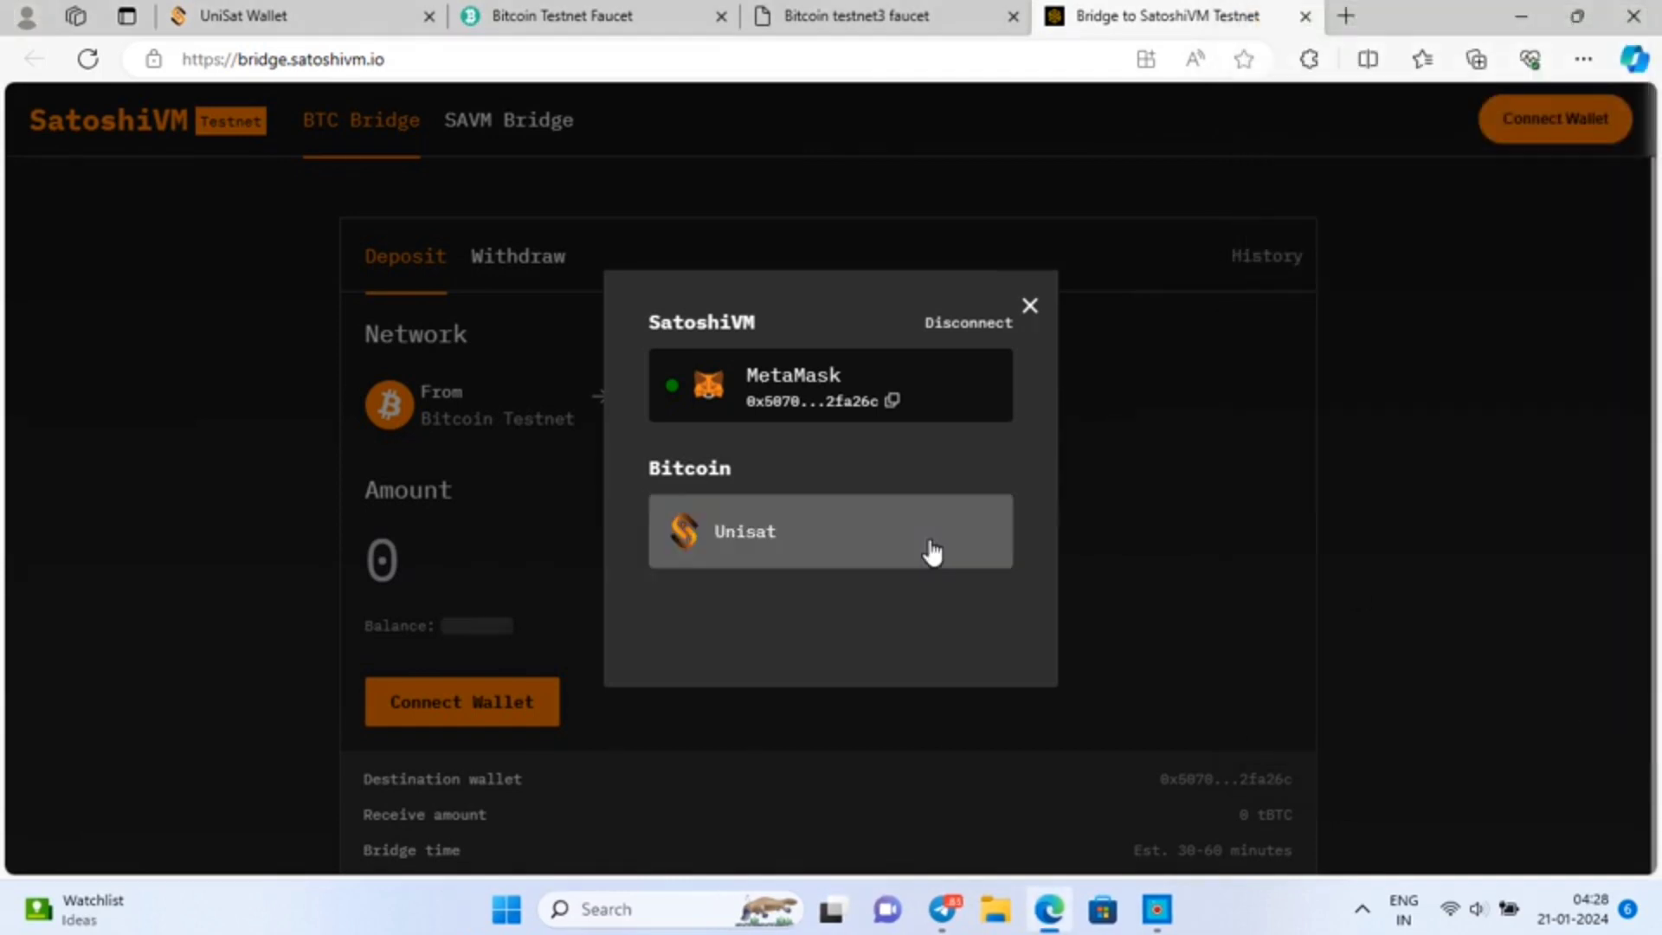
Connect the UniSat wallet so the 0.01818456 tBTC balance is shown
{"action": "left_click", "coordinate": [932, 552]}
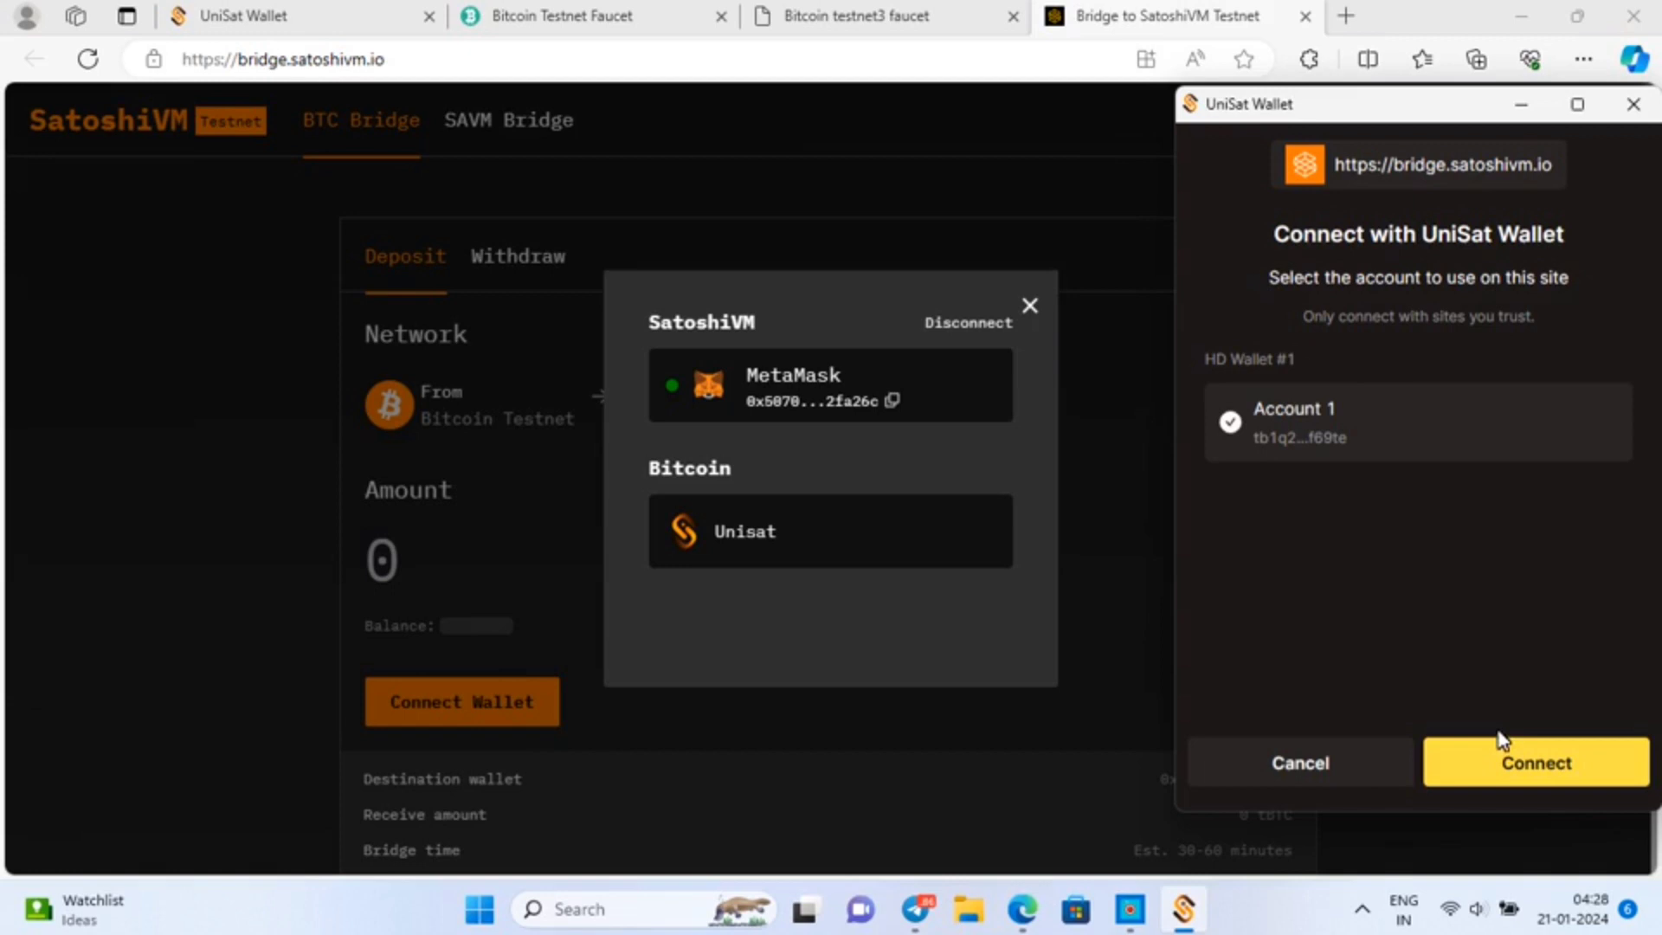
{"action": "left_click", "coordinate": [1525, 766]}
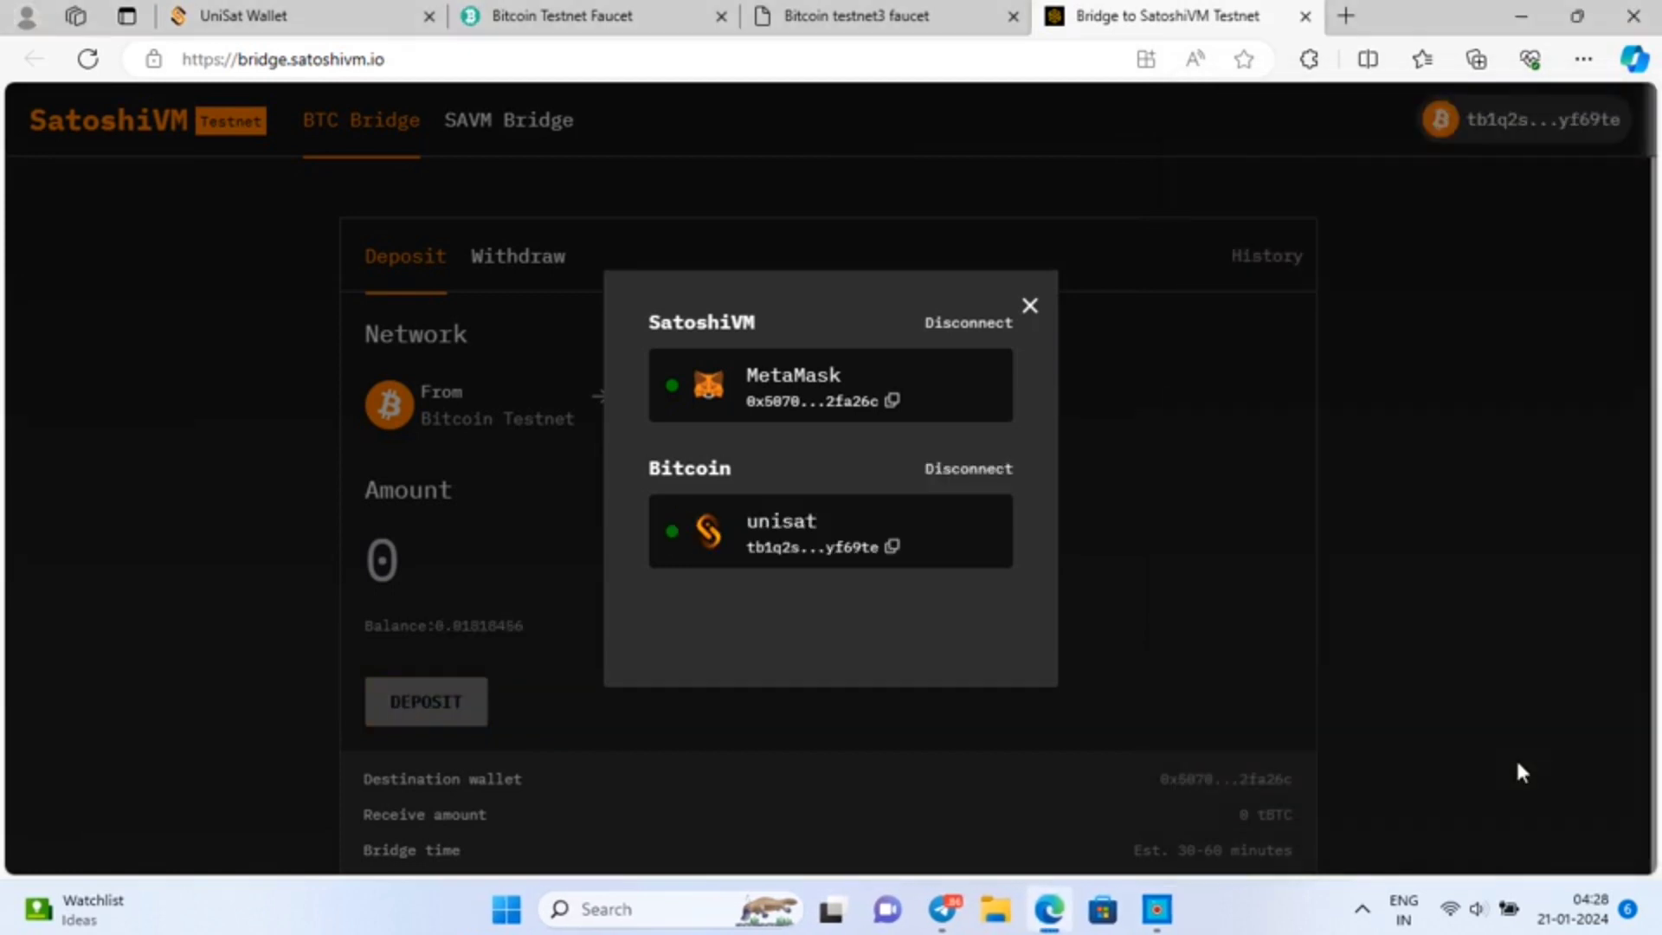
{"action": "left_click", "coordinate": [1029, 309]}
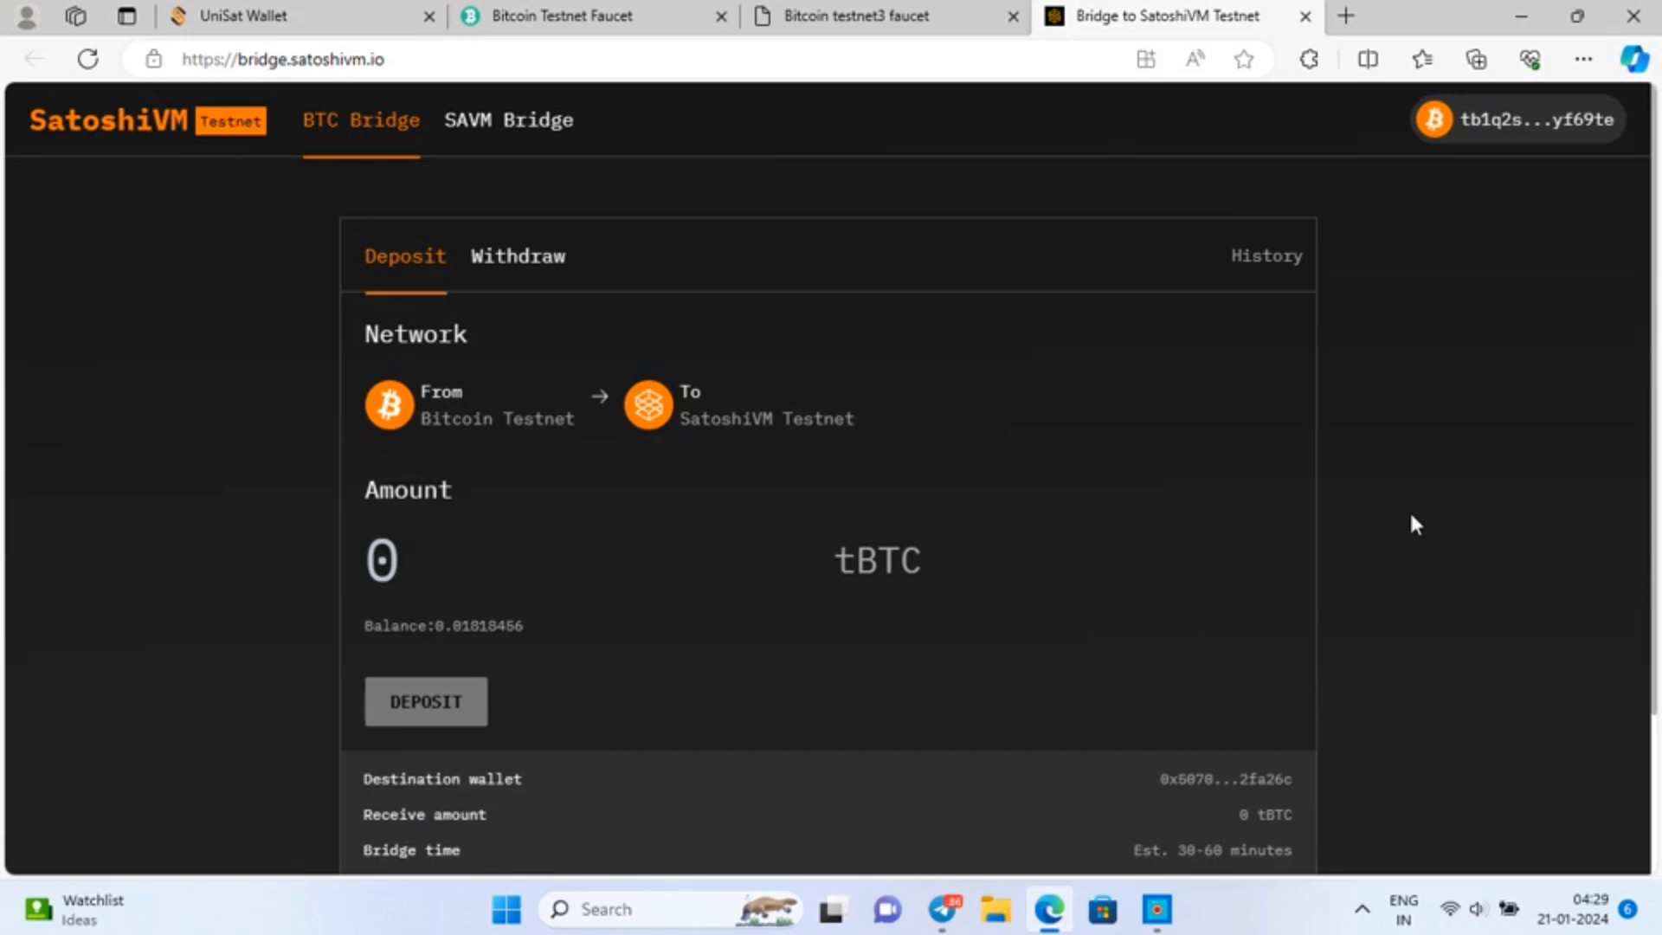
Switch MetaMask to Sepolia and confirm the faucet claim for 0.21 tSAVM
{"action": "scroll", "coordinate": [1415, 525], "scroll_direction": "down", "scroll_amount": 3}
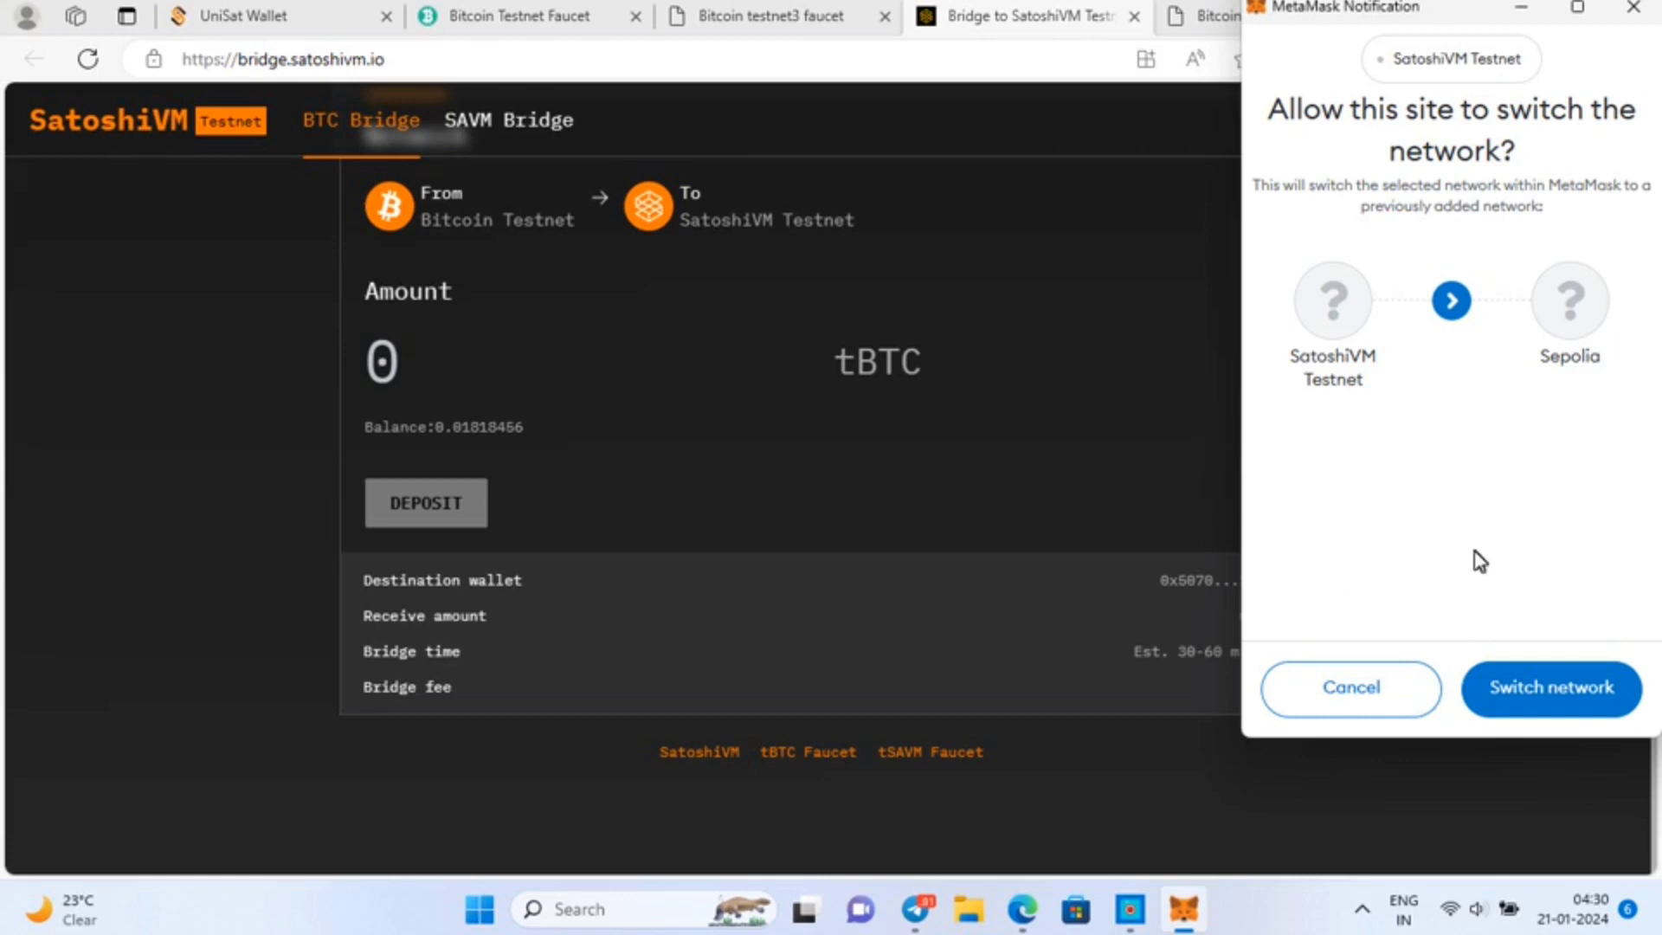
{"action": "left_click", "coordinate": [1538, 673]}
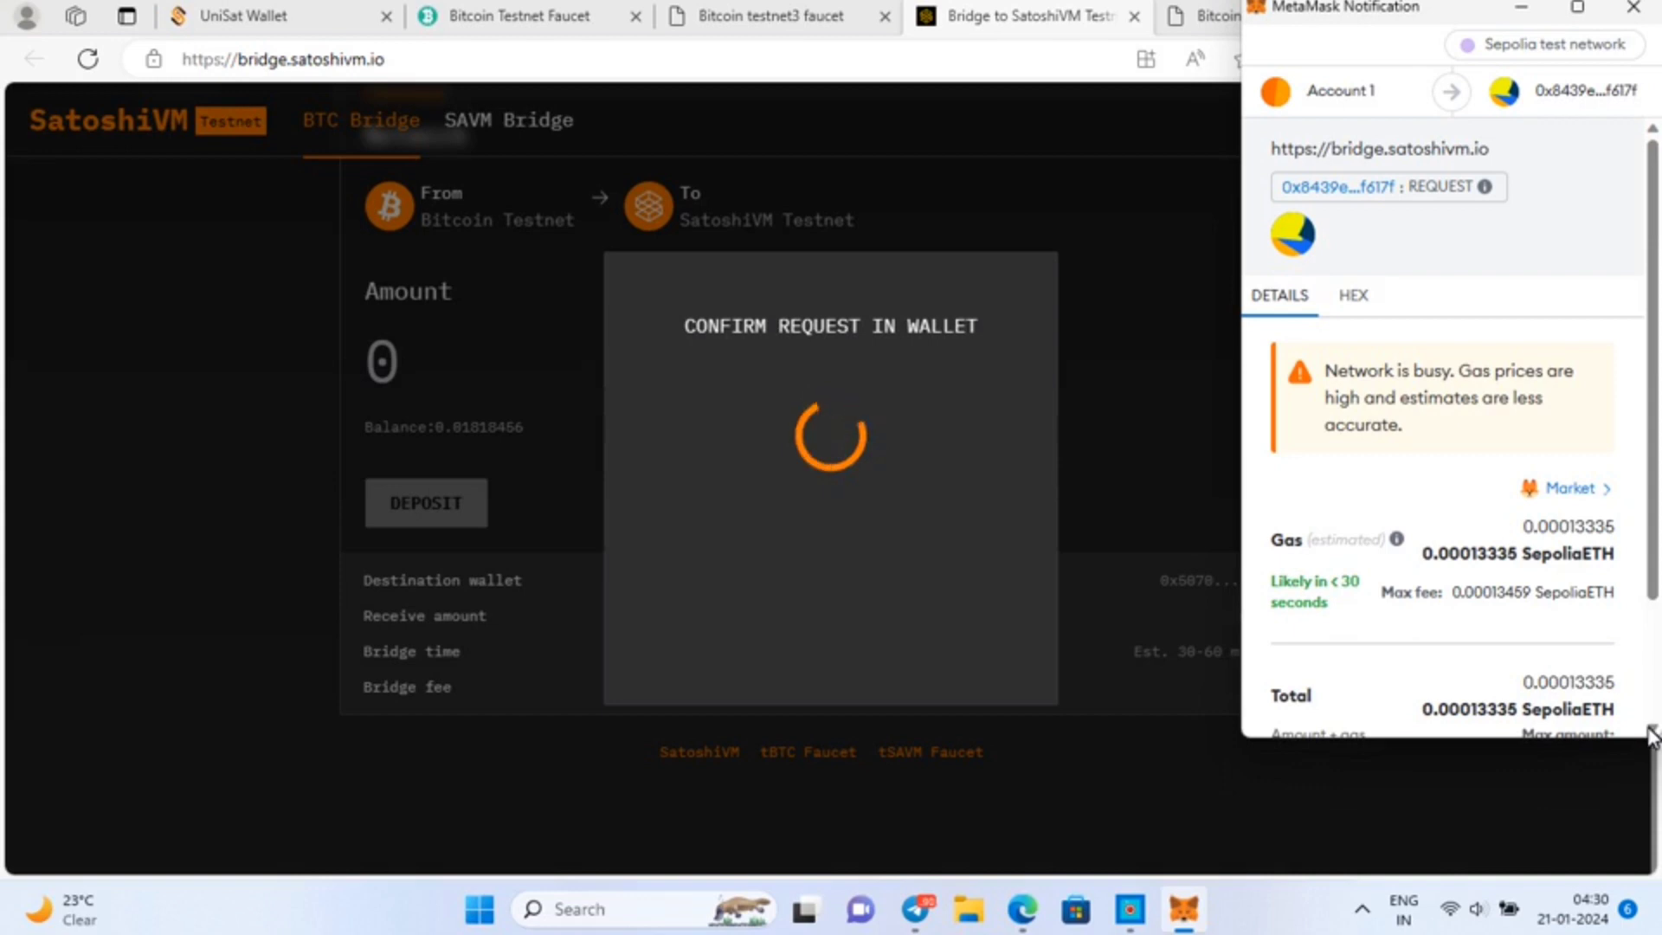
{"action": "scroll", "coordinate": [1649, 736], "scroll_direction": "down", "scroll_amount": 2}
{"action": "left_click", "coordinate": [1566, 683]}
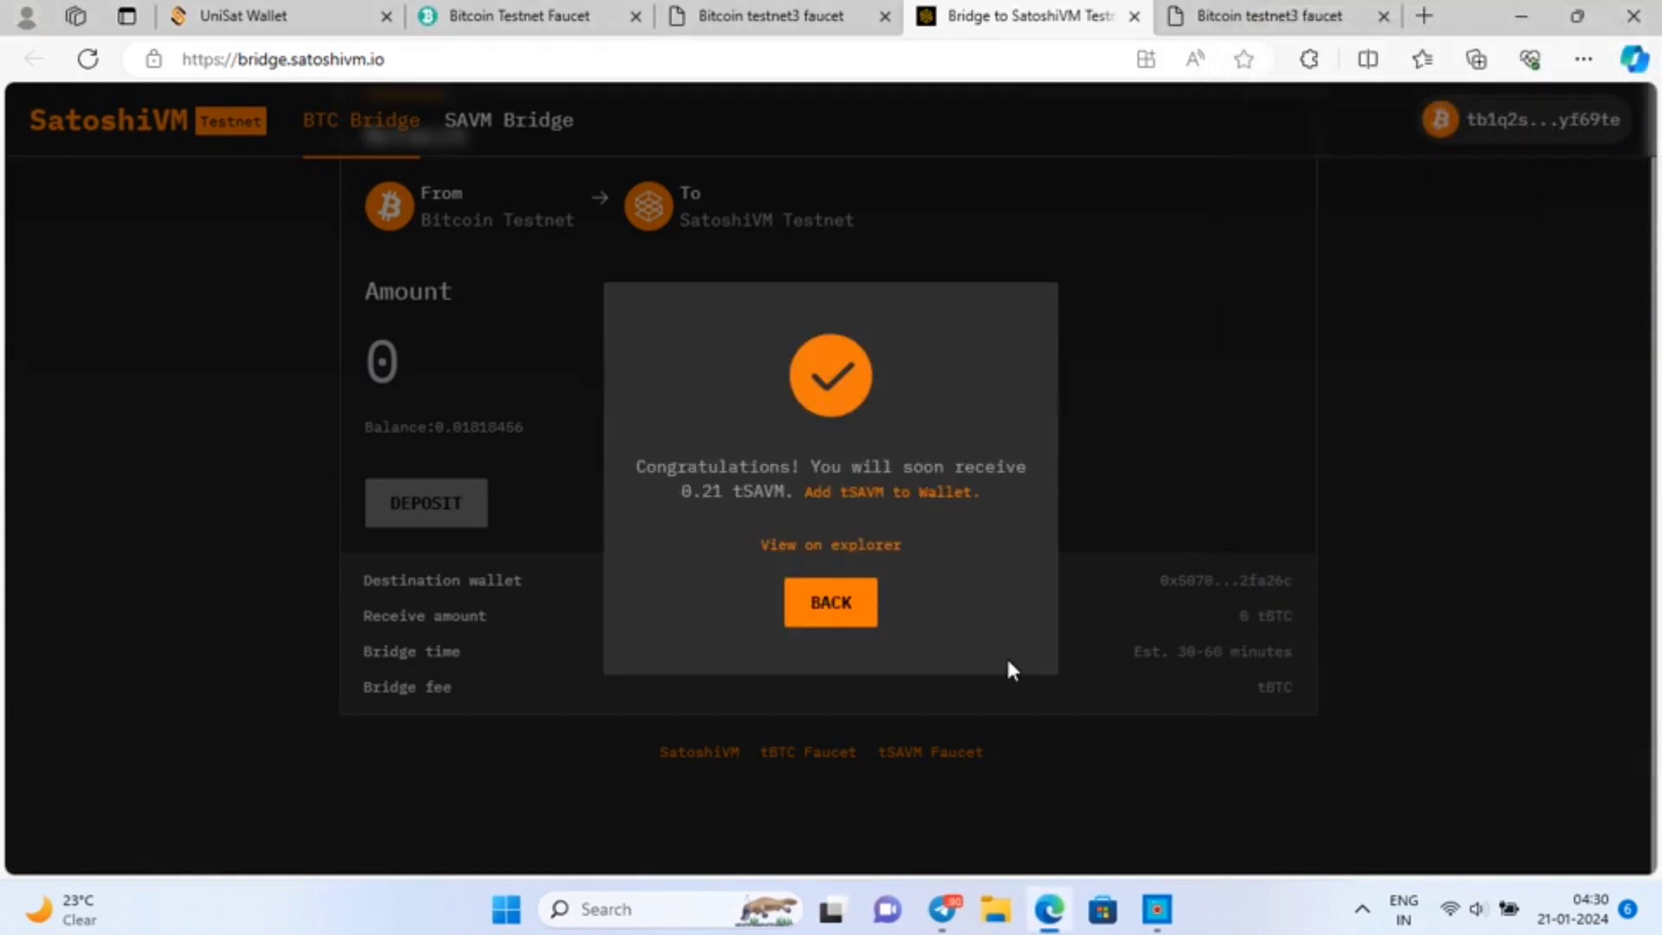
{"action": "left_click", "coordinate": [822, 605]}
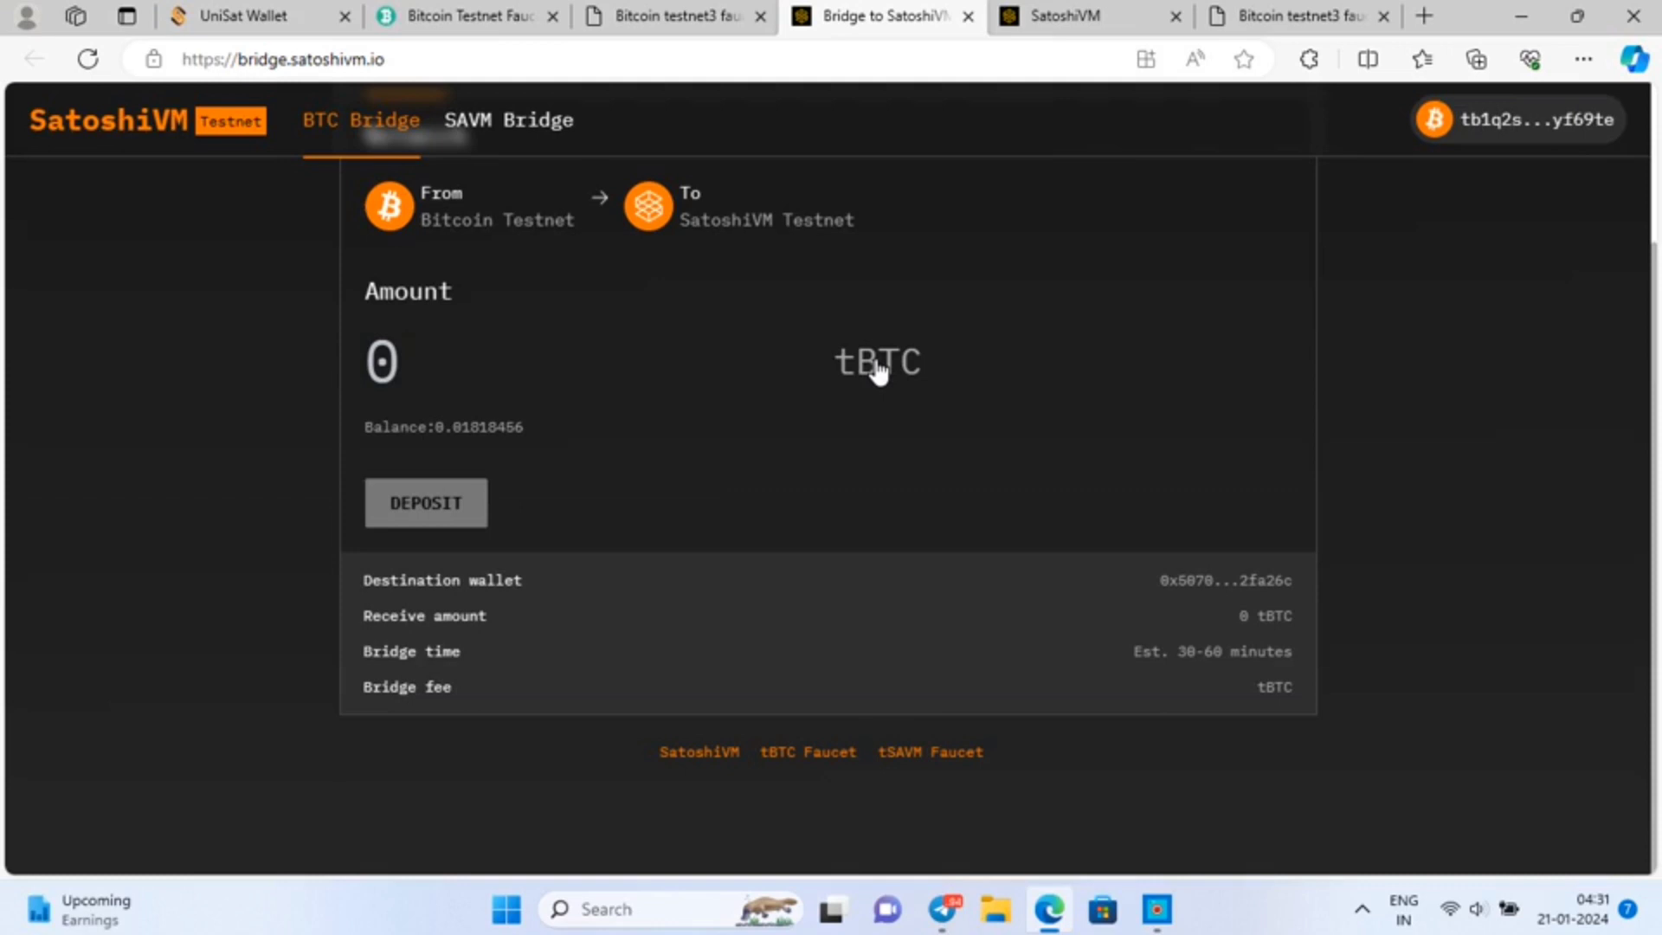
Deposit 0.0015 tBTC to SatoshiVM Testnet, signing in UniSat, leaving 0.01807217
{"action": "type", "text": "0.0015"}
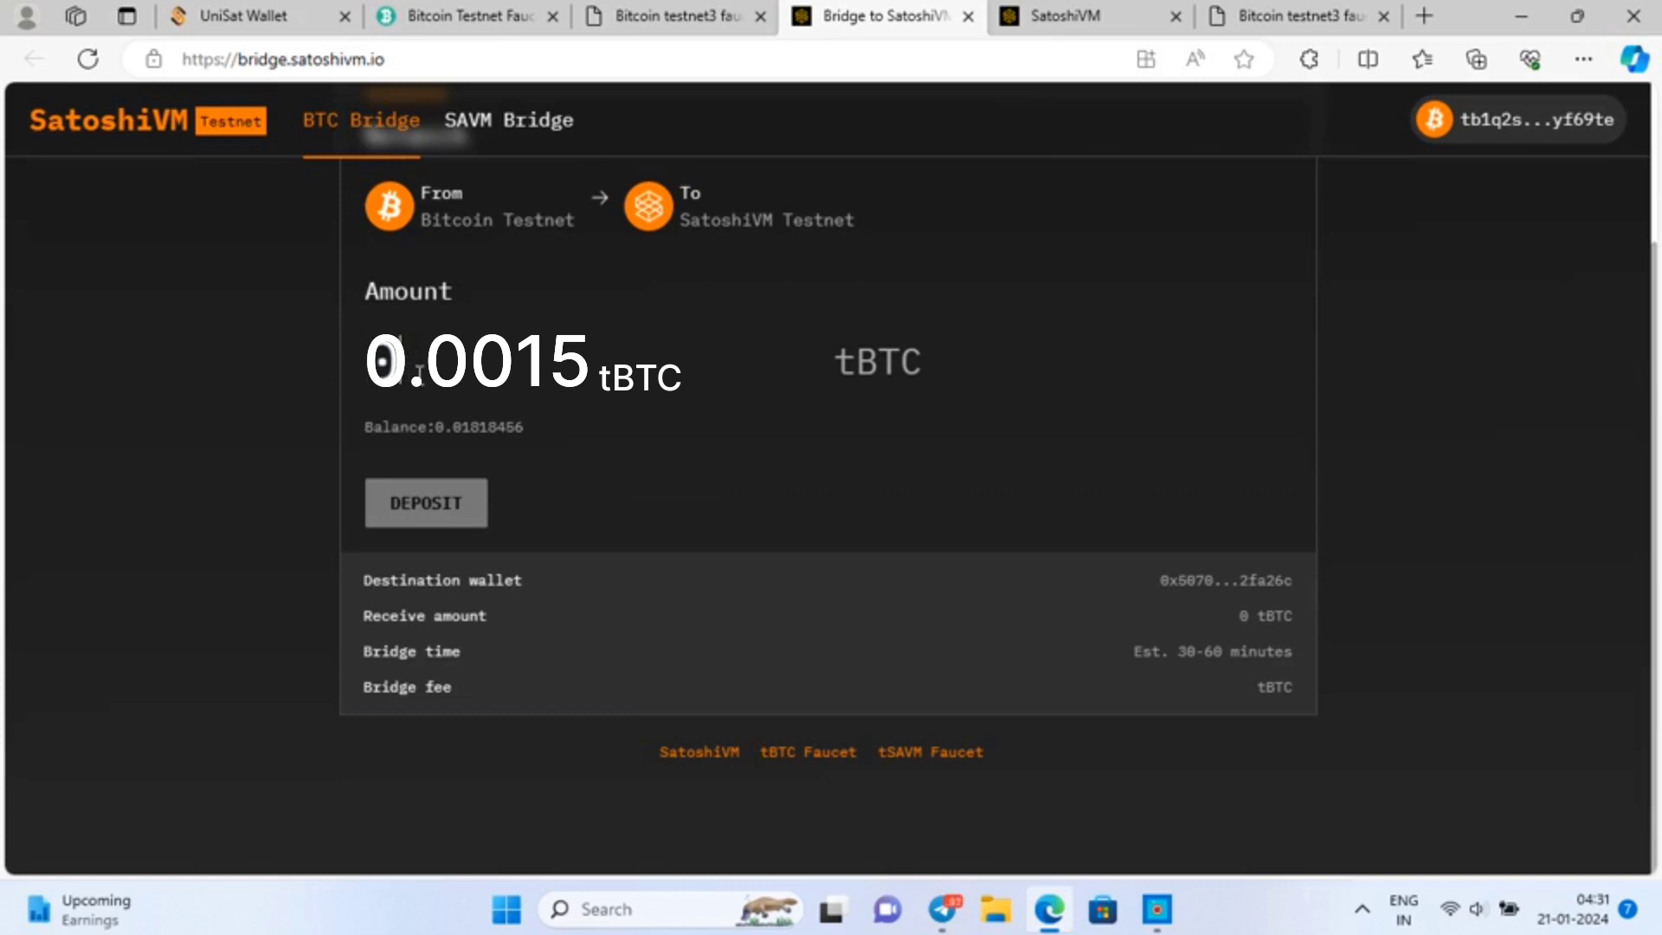
{"action": "type", "text": "0"}
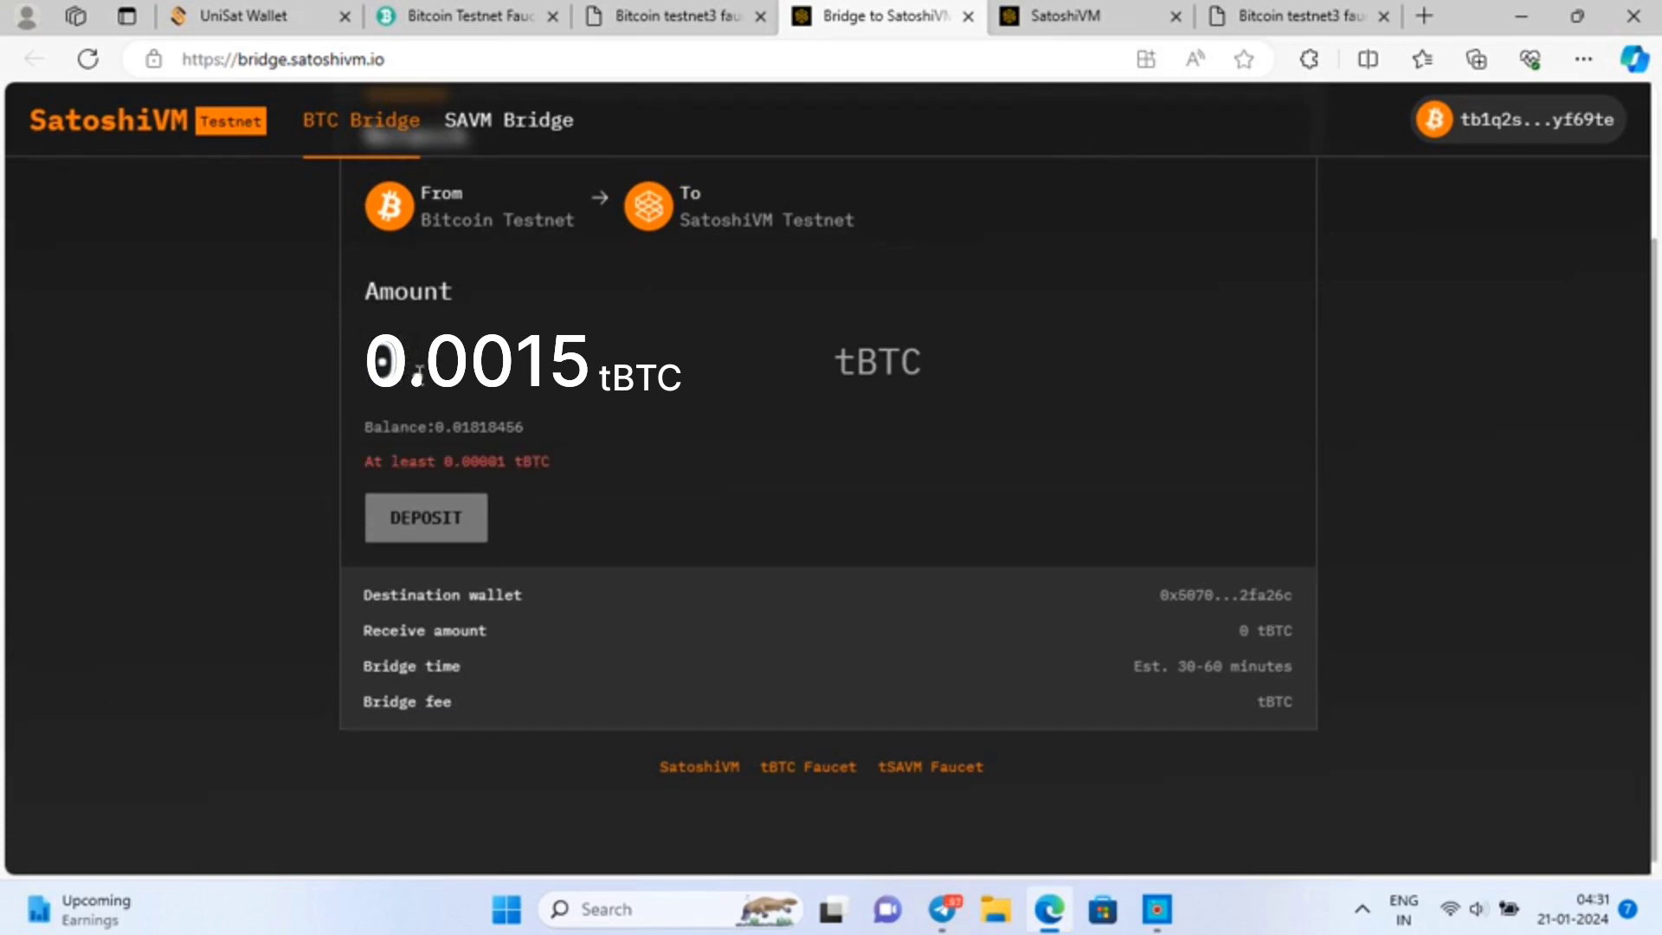
{"action": "type", "text": ".0015"}
{"action": "left_click", "coordinate": [445, 510]}
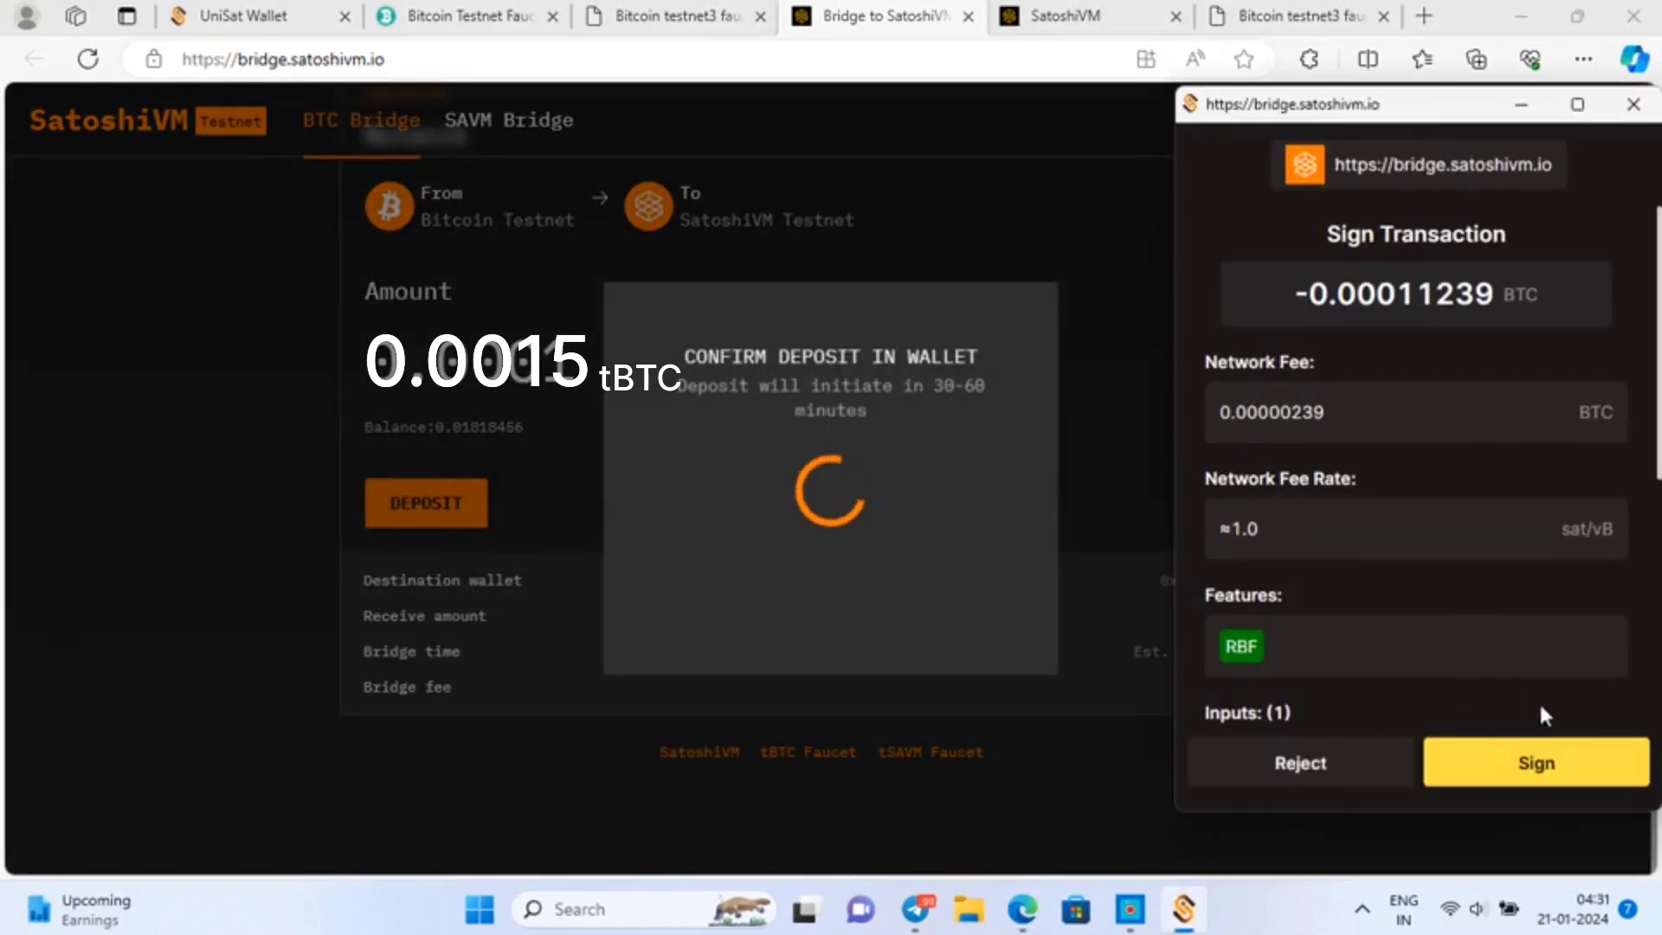
{"action": "left_click", "coordinate": [1543, 779]}
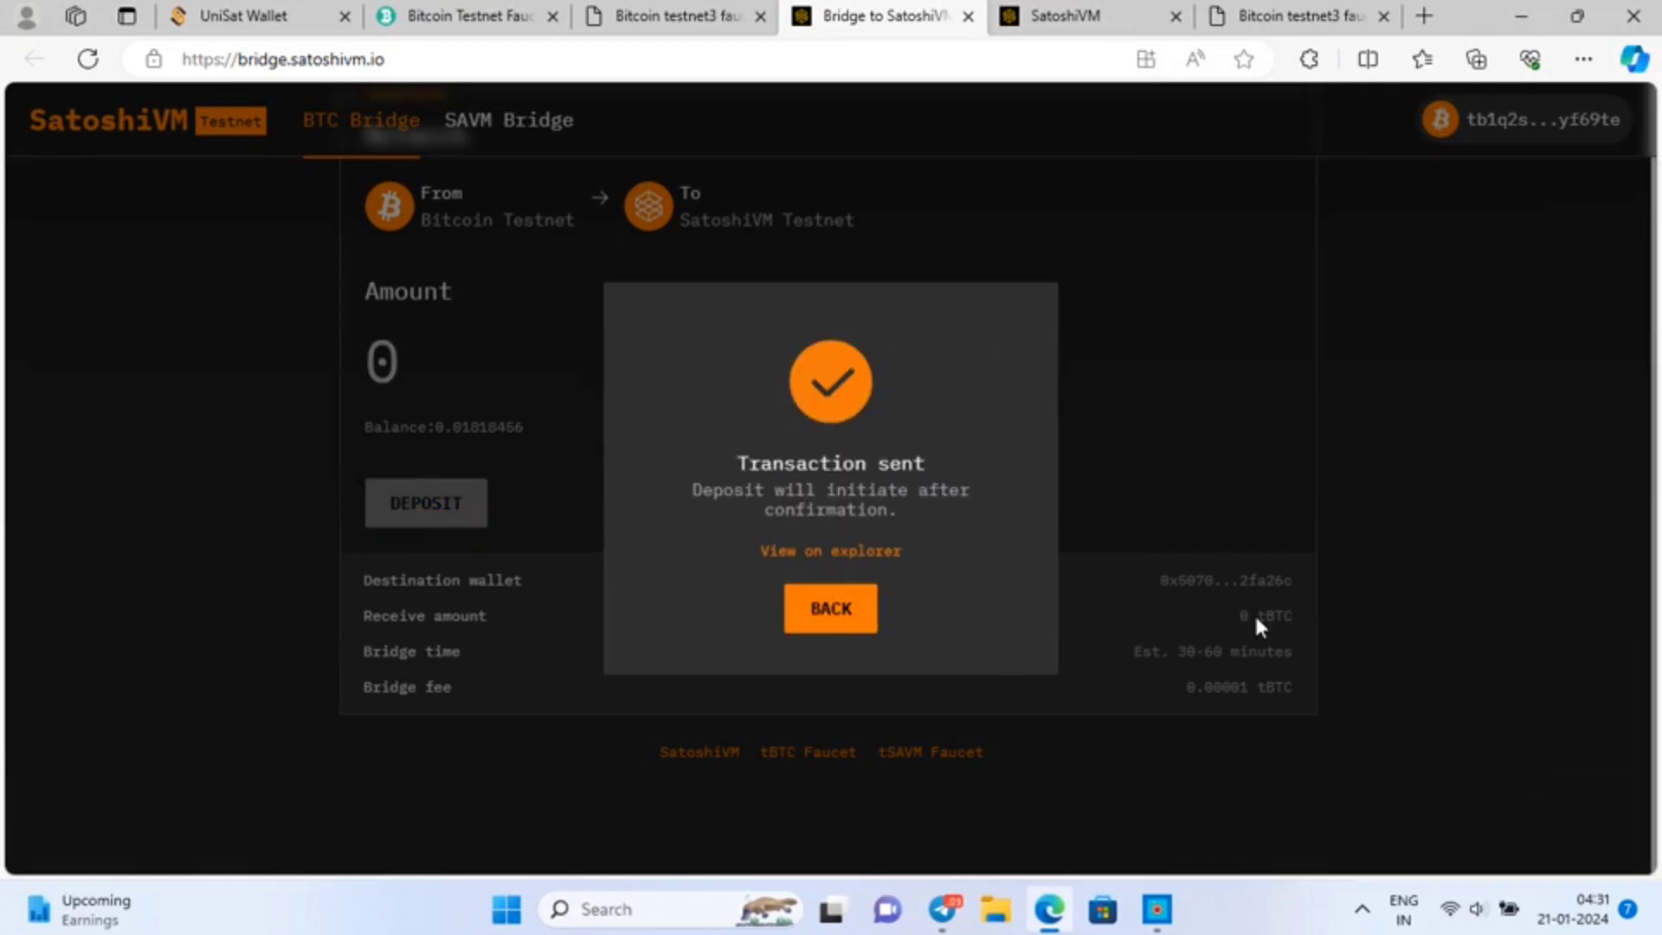
{"action": "left_click", "coordinate": [831, 609]}
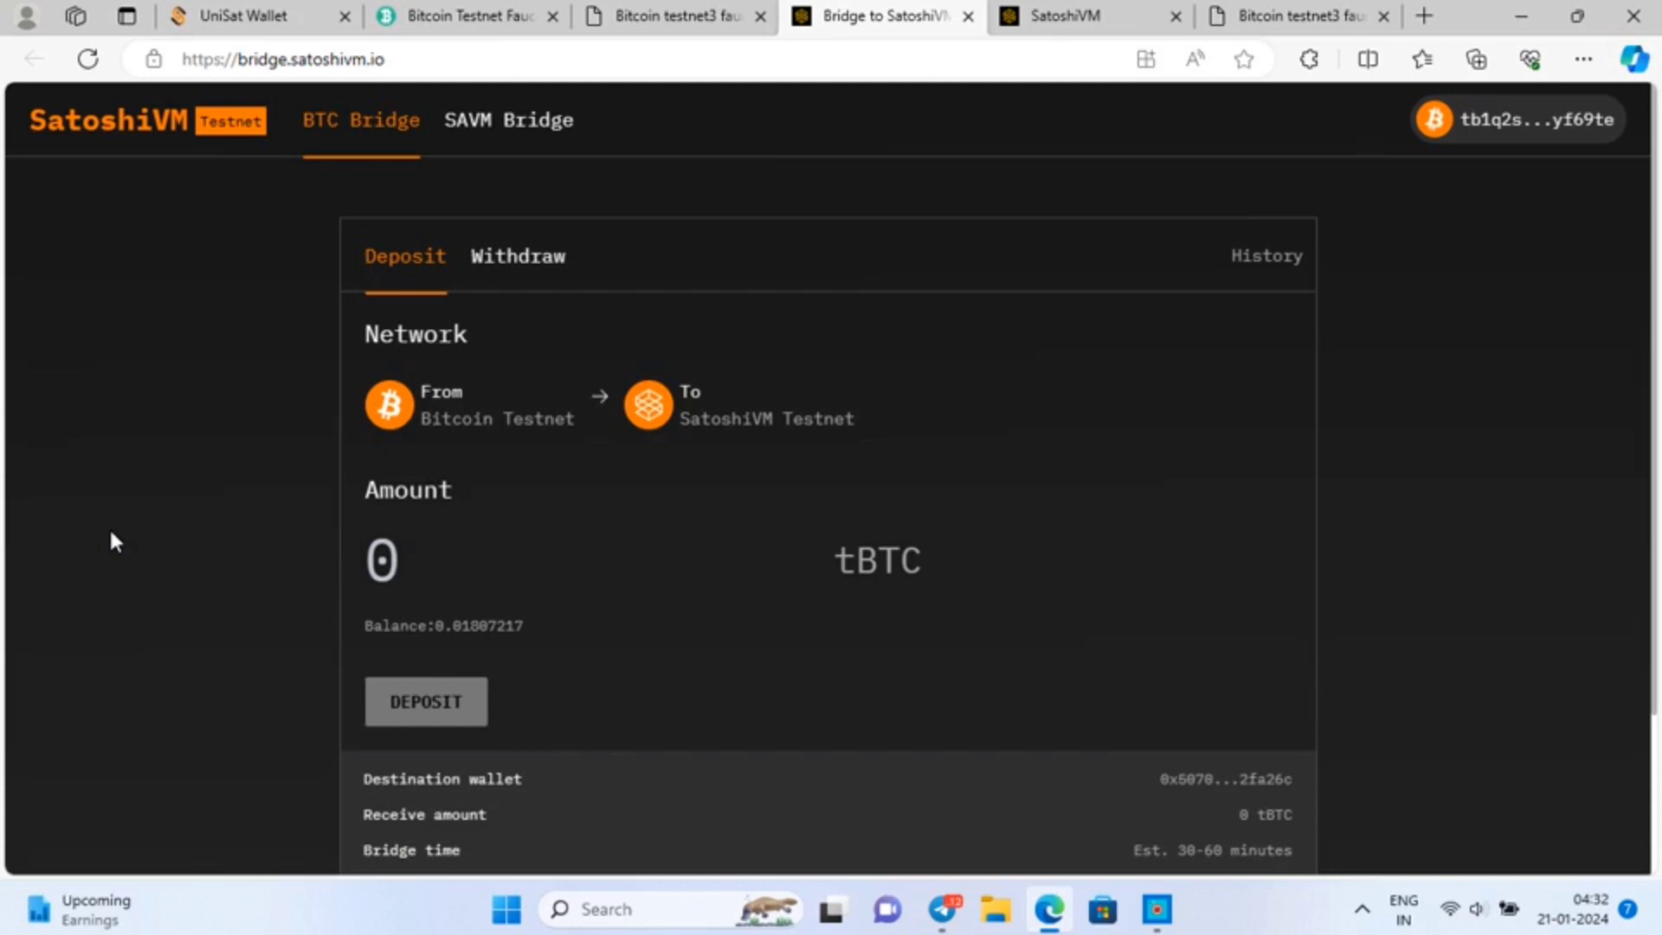
On the SAVM bridge page, enter a 0.01 tSAVM deposit and submit it
{"action": "left_click", "coordinate": [553, 260]}
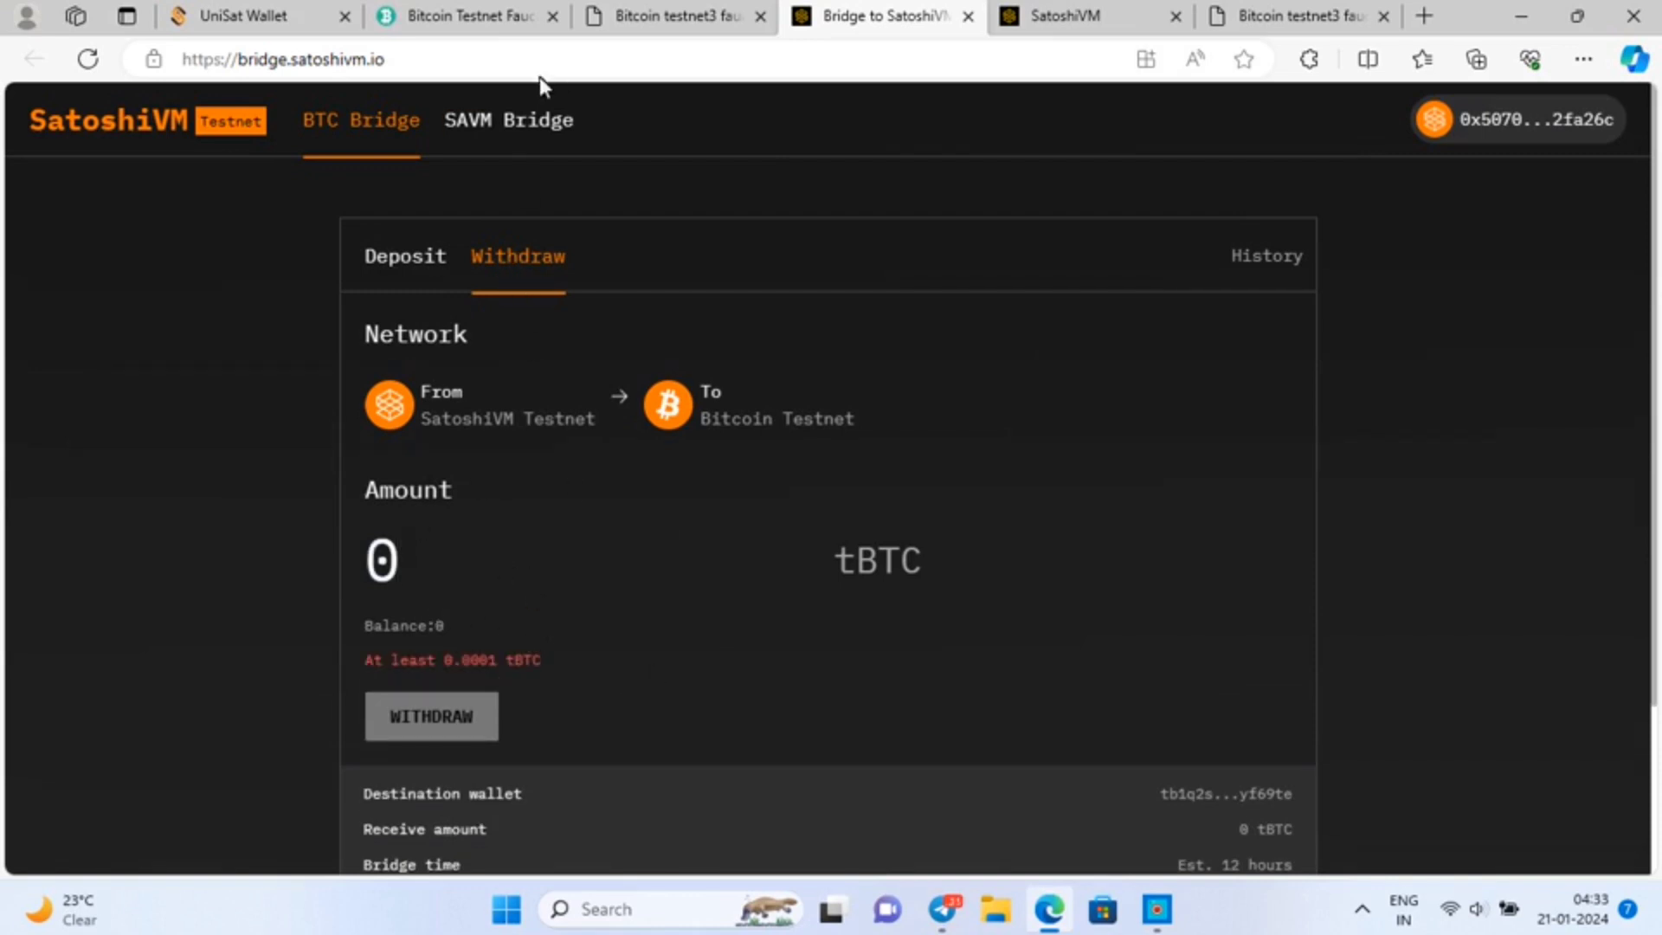
{"action": "left_click", "coordinate": [536, 126]}
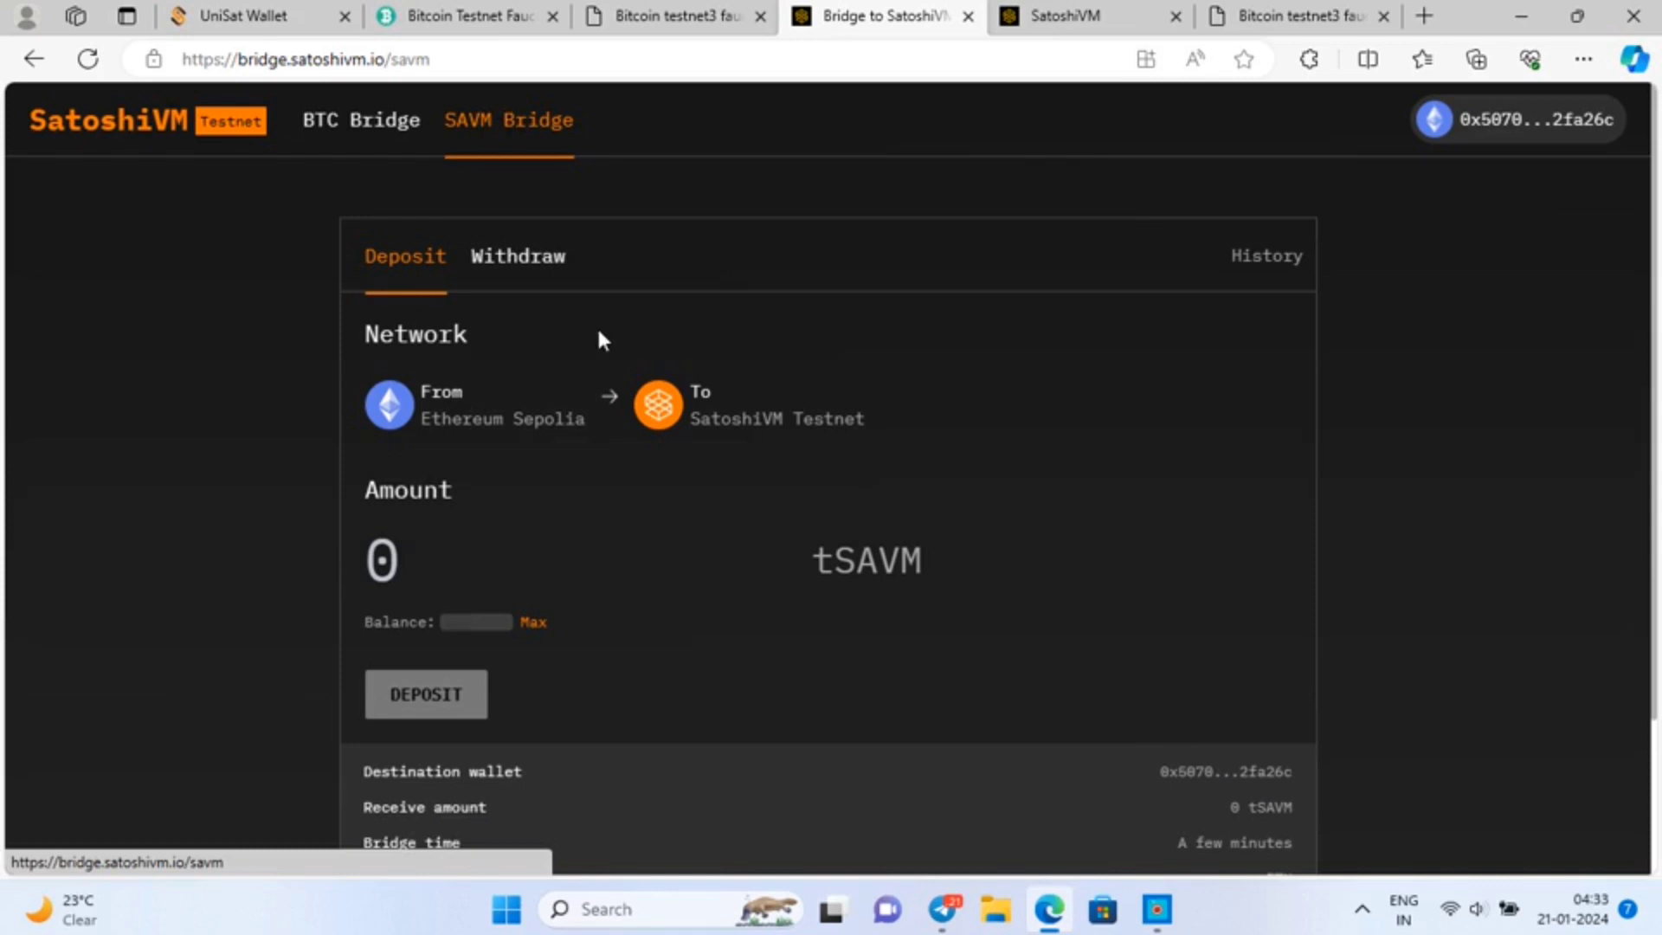
{"action": "left_click", "coordinate": [436, 577]}
{"action": "type", "text": "0."}
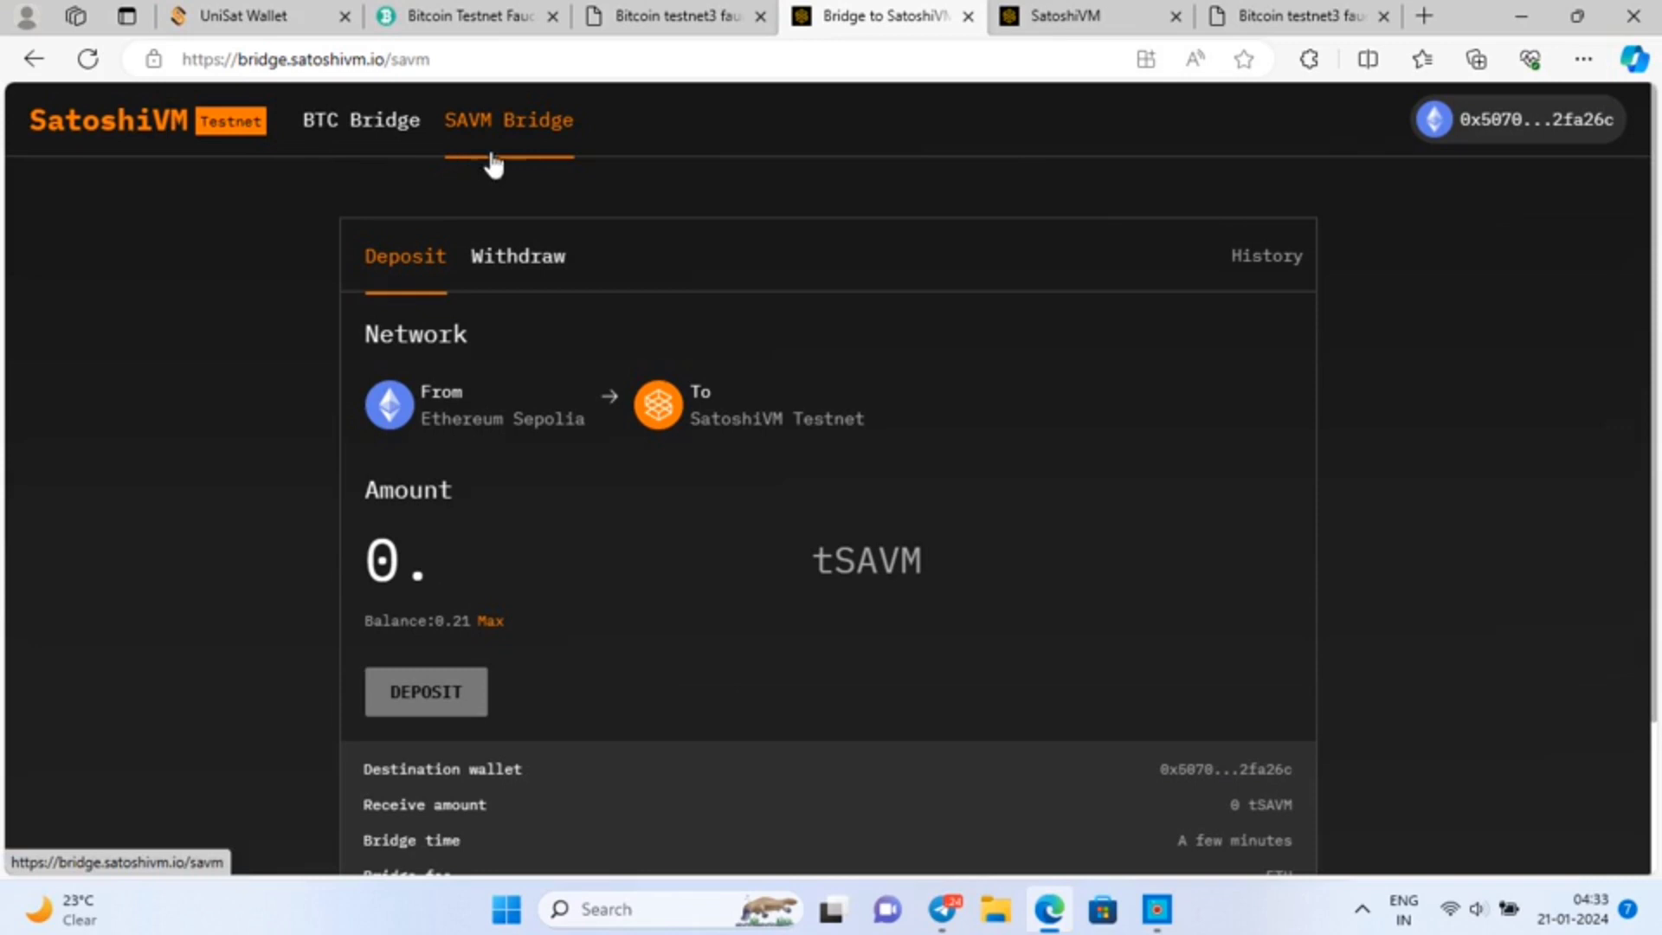
{"action": "type", "text": "01"}
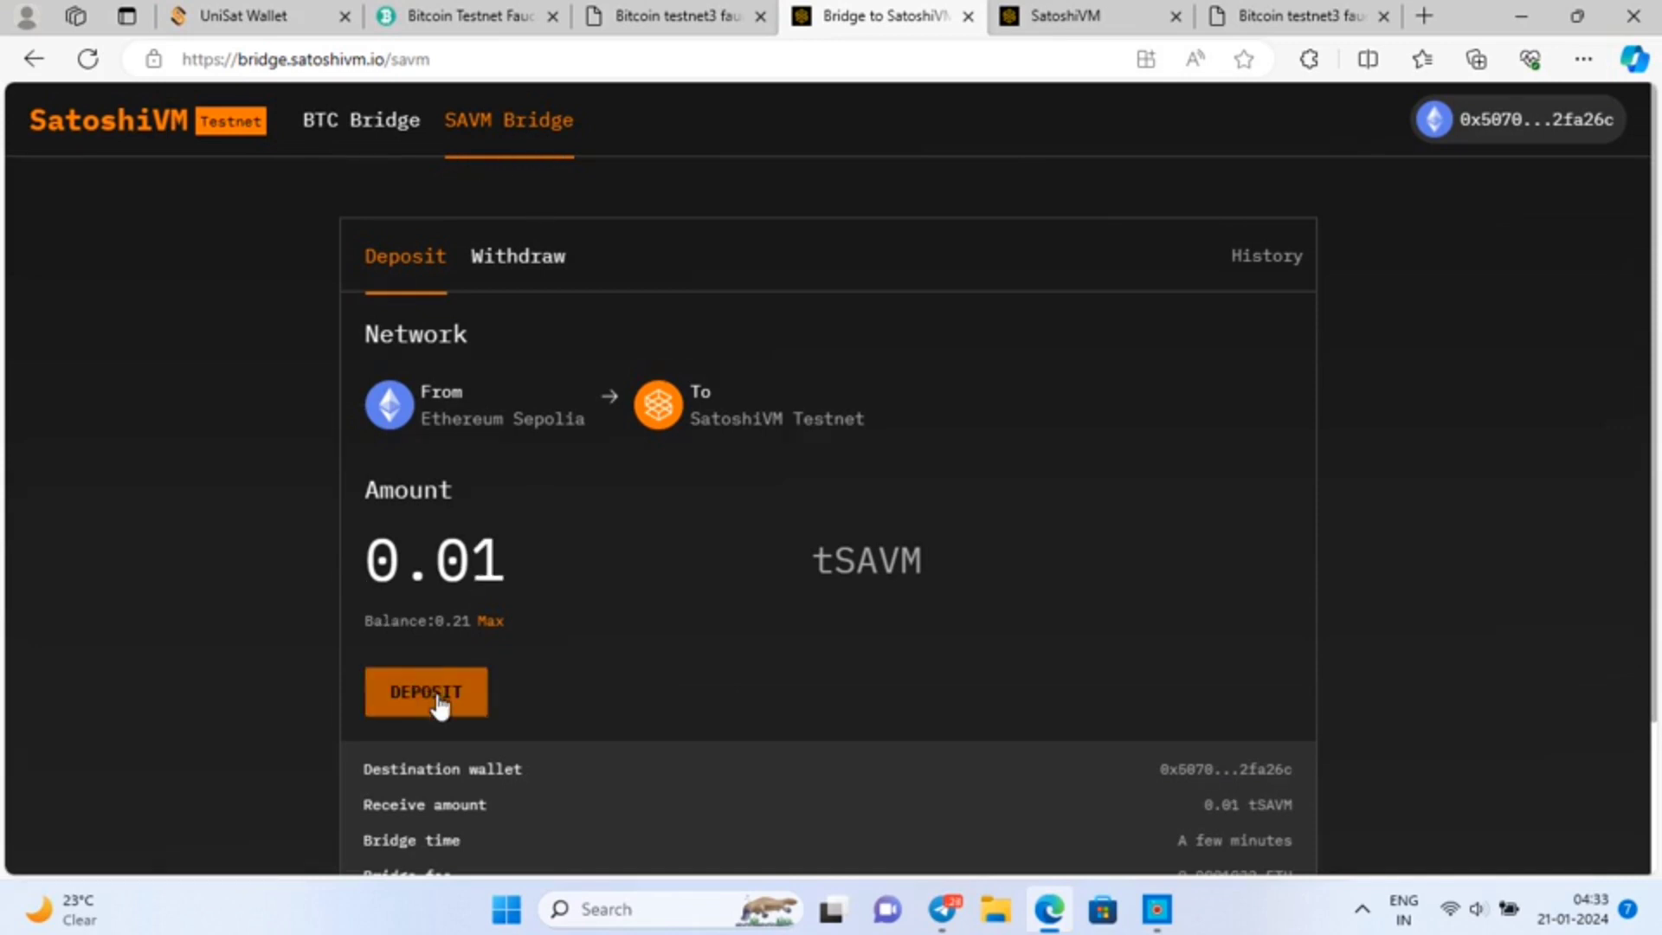
{"action": "left_click", "coordinate": [430, 697]}
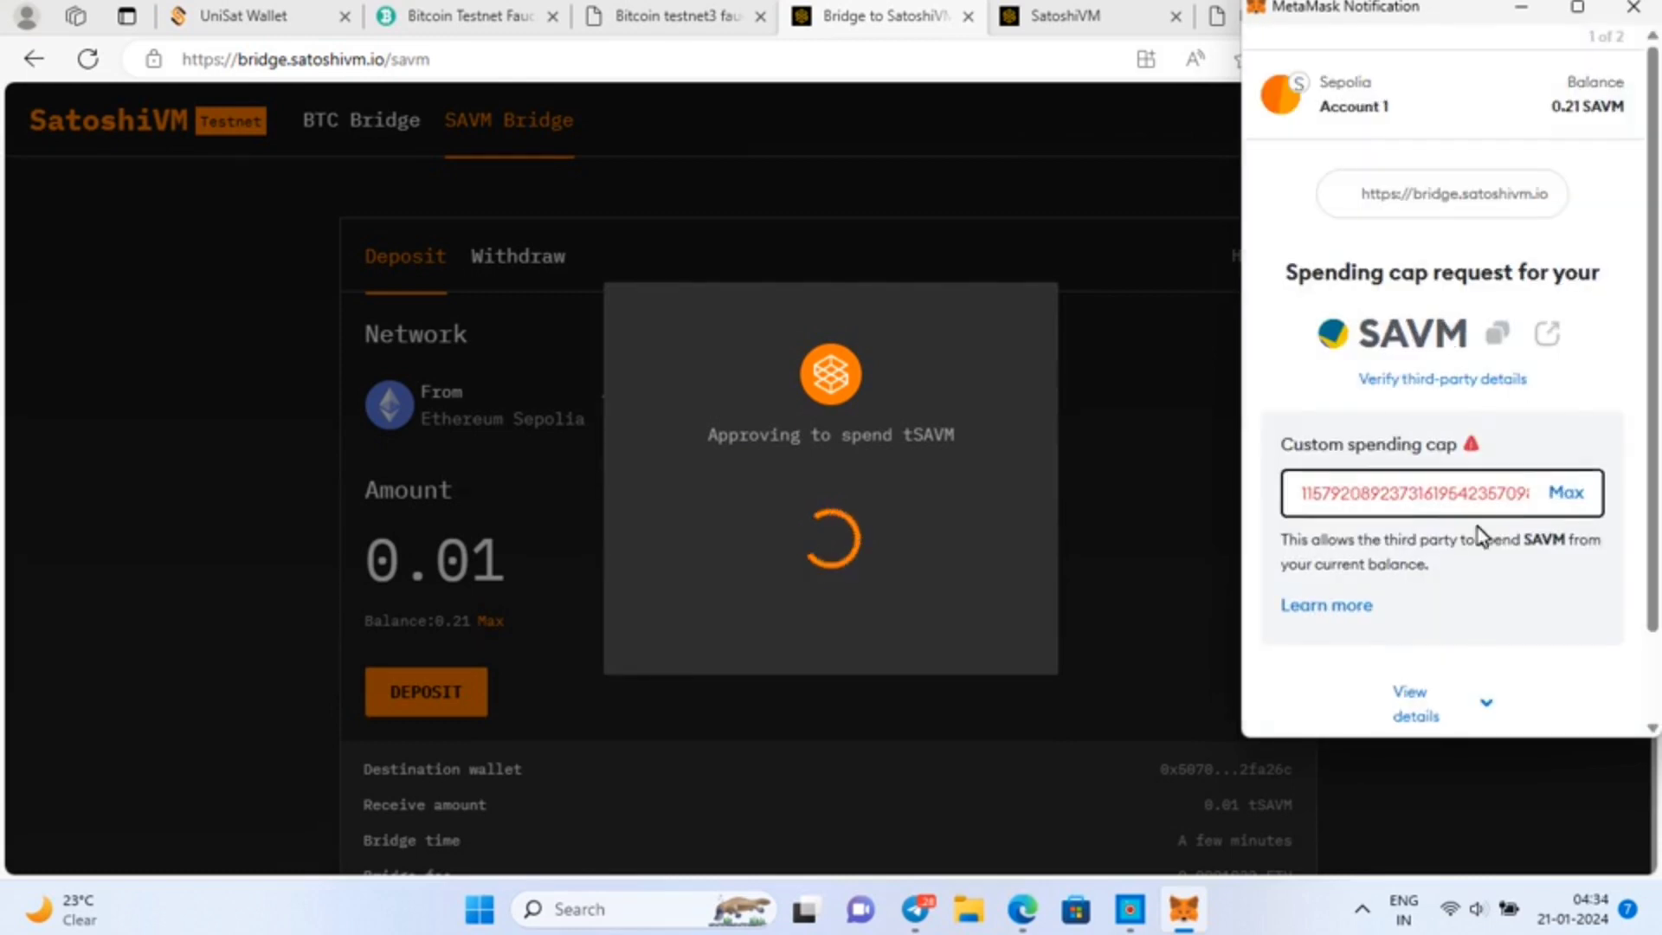
Set the MetaMask spending cap to 0.5 SAVM and approve it
{"action": "left_click_drag", "start_coordinate": [1485, 493], "coordinate": [1380, 517]}
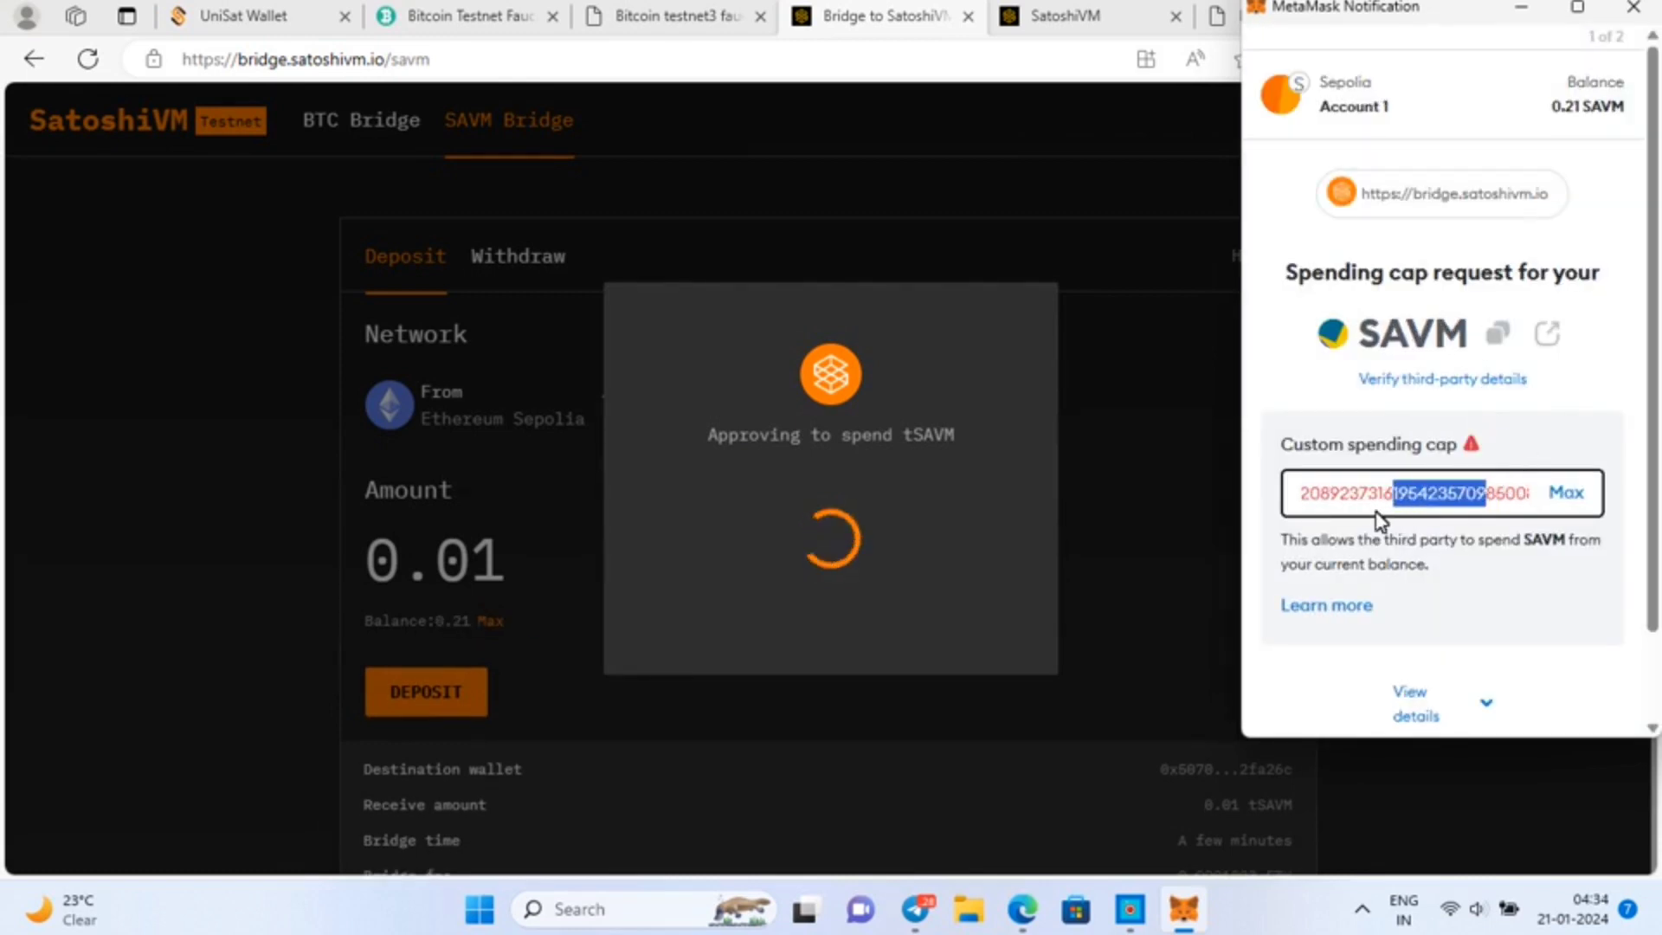
{"action": "key", "text": "ctrl+a"}
{"action": "type", "text": "0.5"}
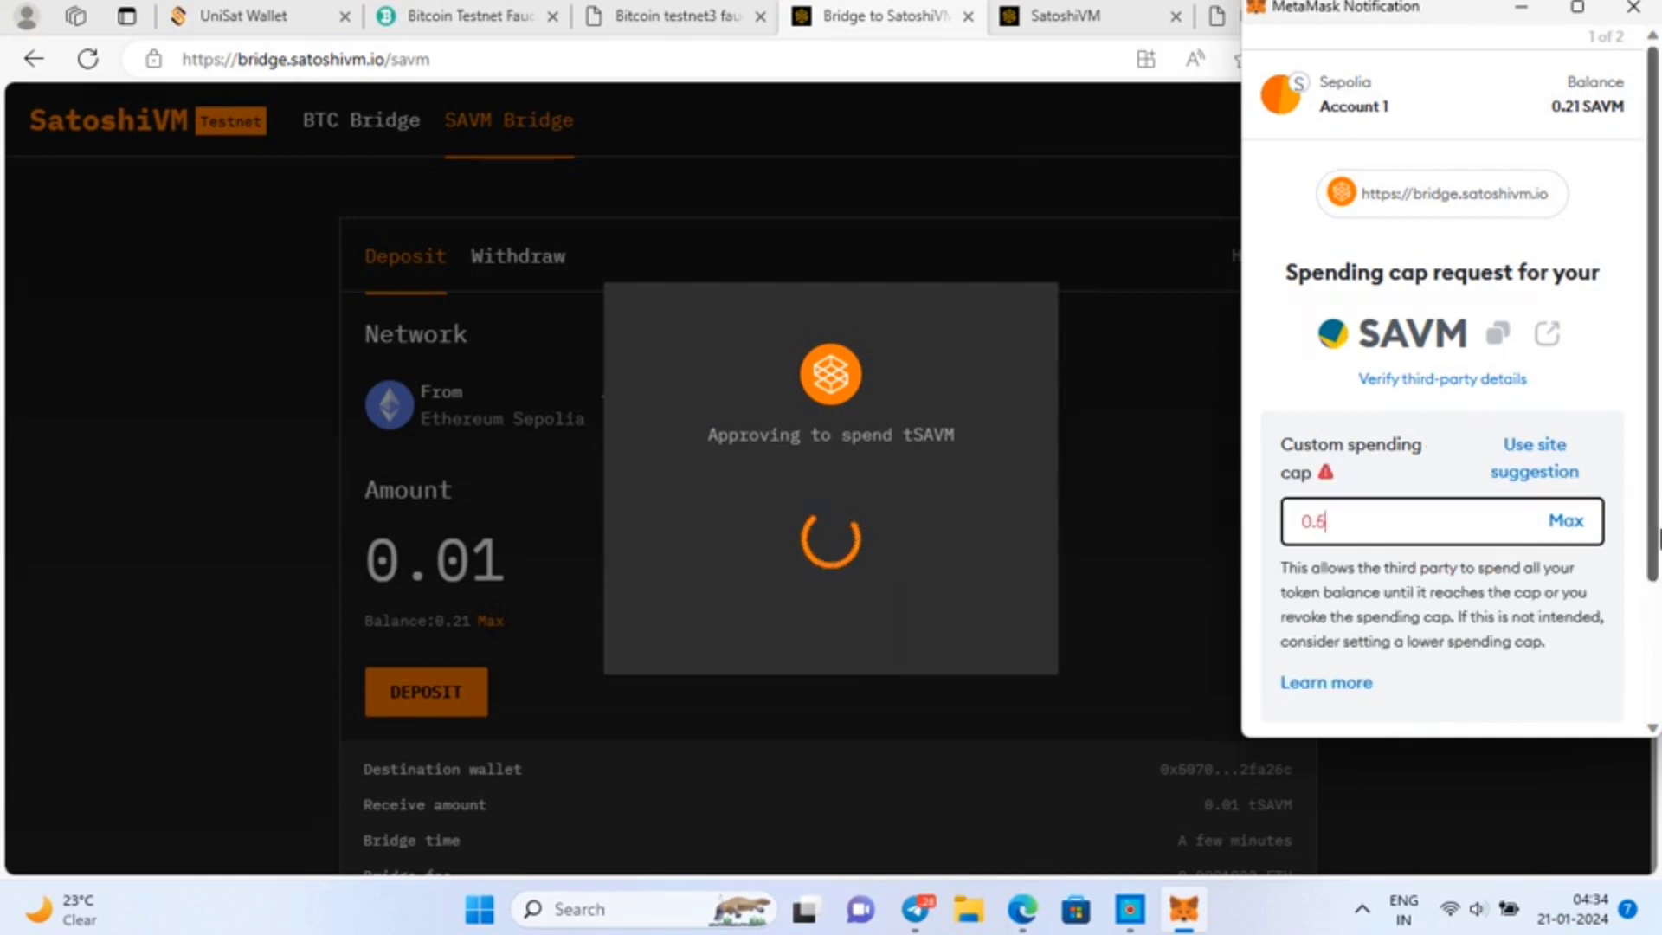
{"action": "scroll", "coordinate": [1602, 616], "scroll_direction": "down", "scroll_amount": 2}
{"action": "left_click", "coordinate": [1561, 708]}
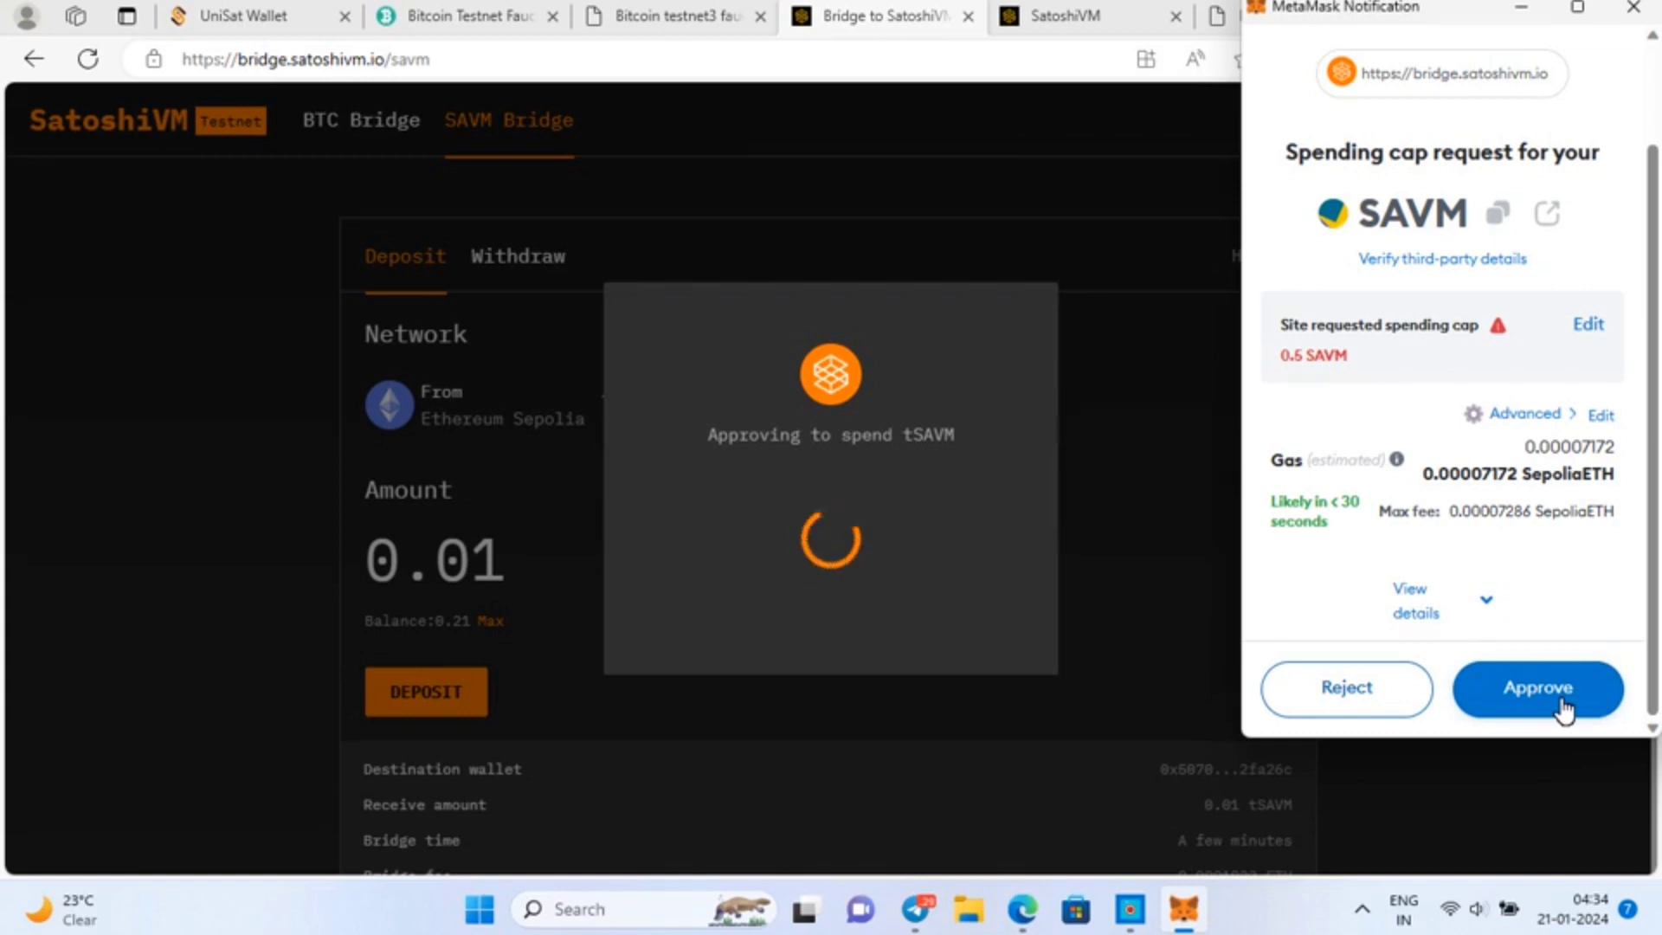
{"action": "left_click", "coordinate": [1563, 706]}
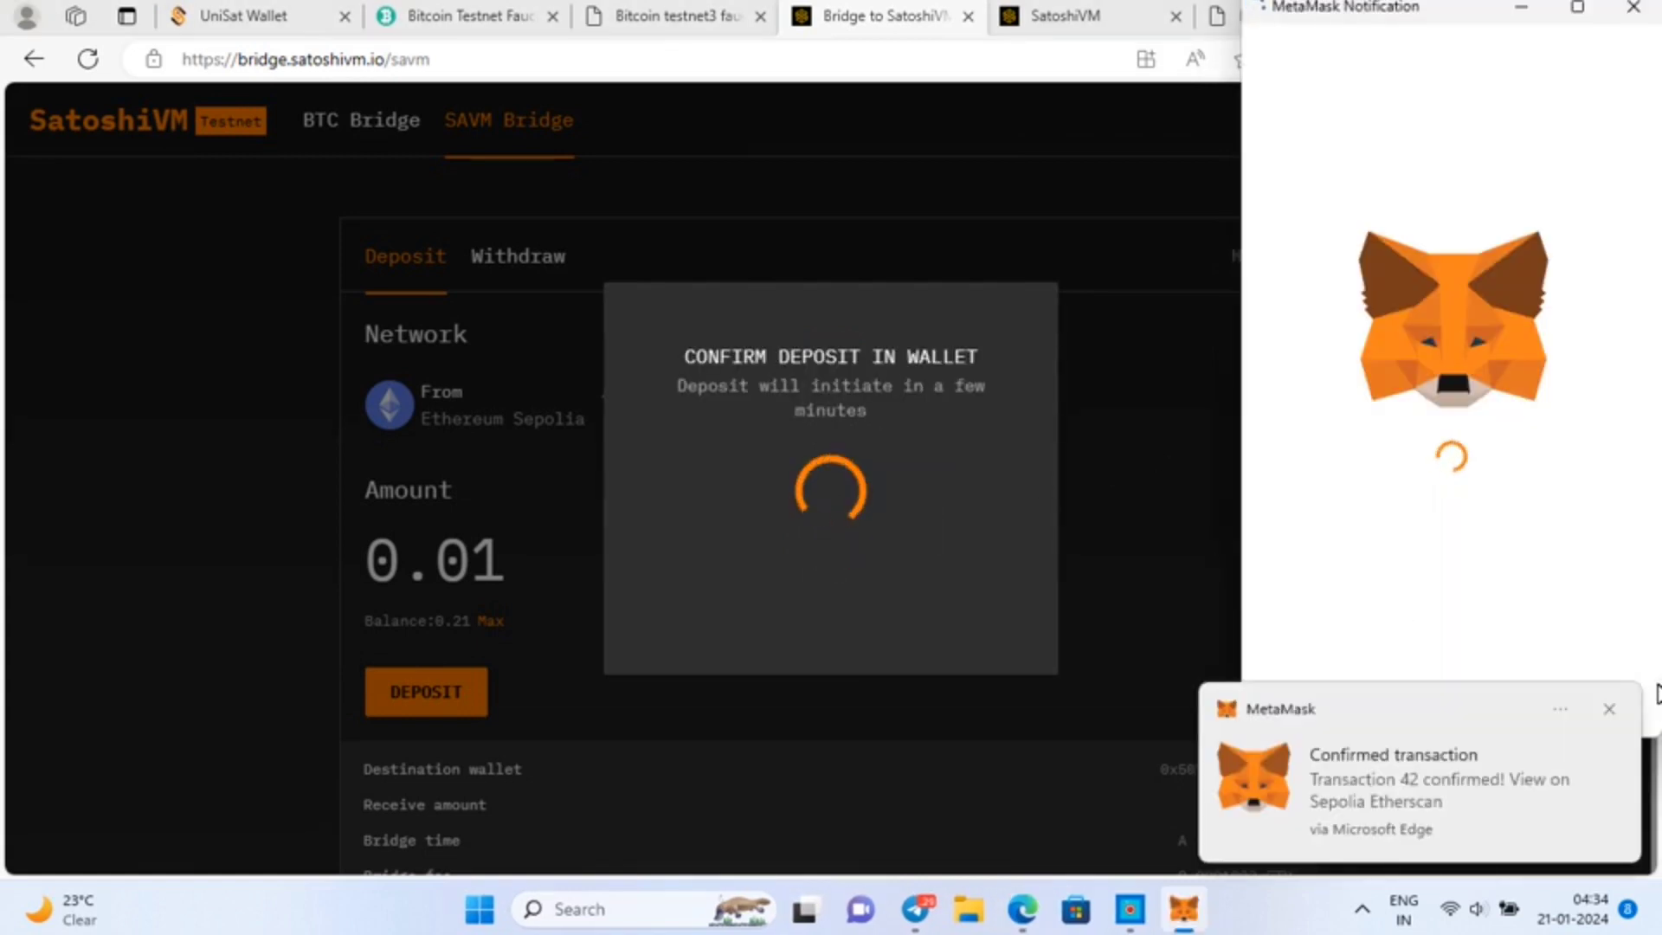
Confirm the 0.01 tSAVM deposit transaction in MetaMask and return to the form
{"action": "left_click", "coordinate": [1610, 711]}
{"action": "scroll", "coordinate": [1503, 549], "scroll_direction": "down", "scroll_amount": 2}
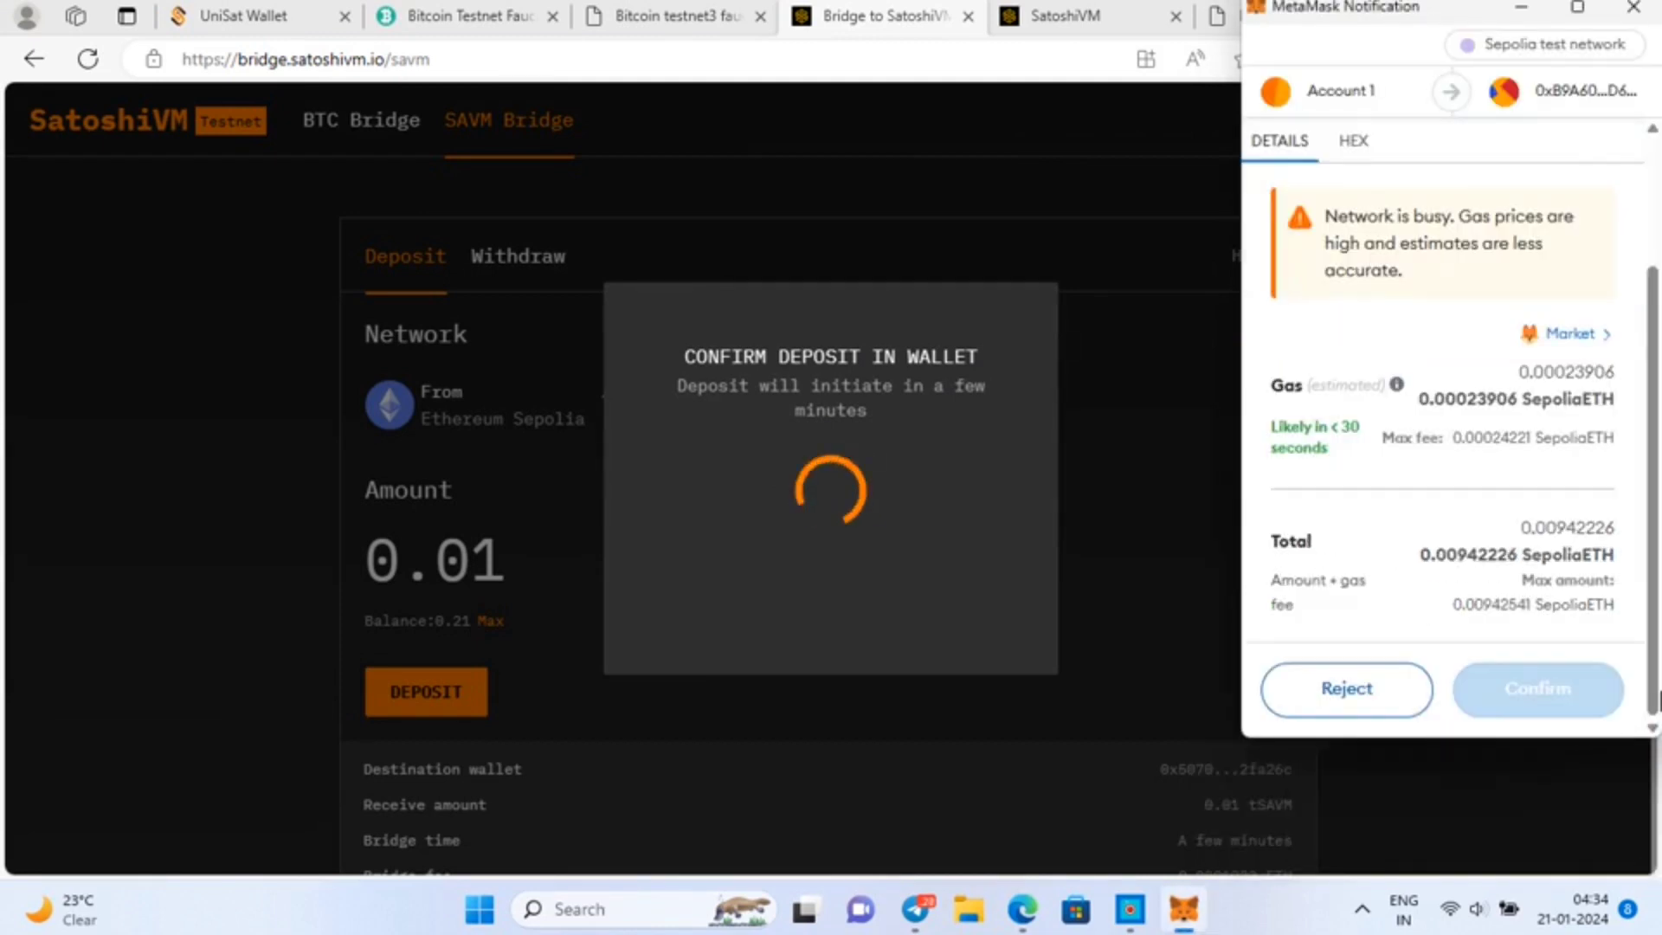
{"action": "left_click", "coordinate": [1547, 692]}
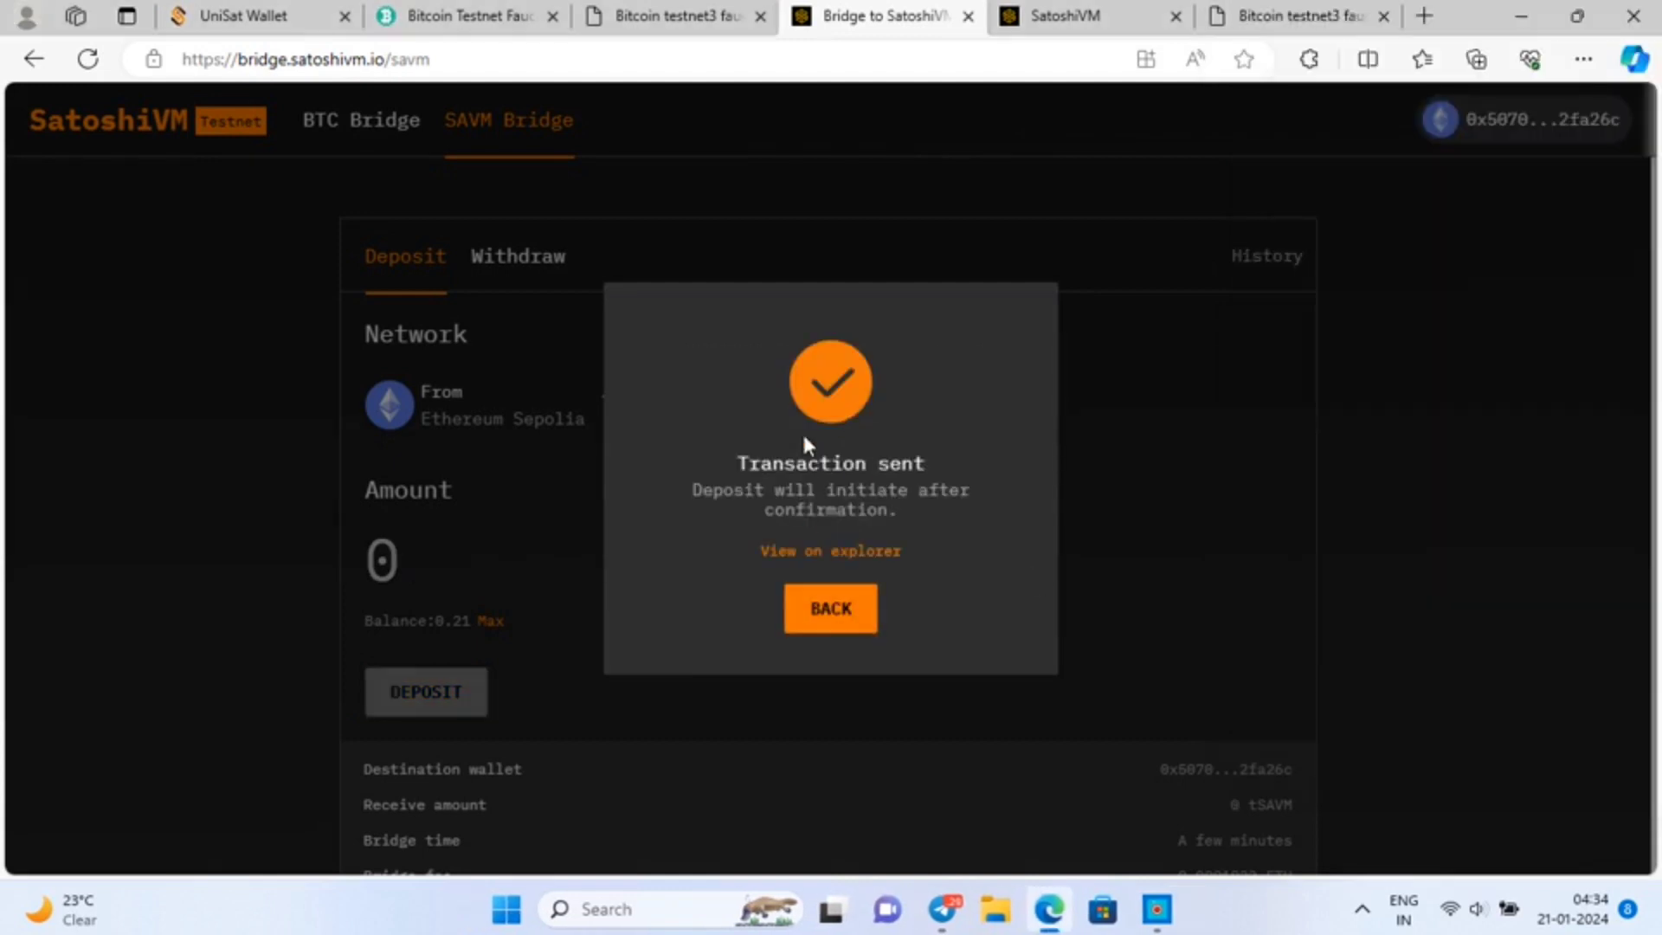
{"action": "left_click", "coordinate": [833, 611]}
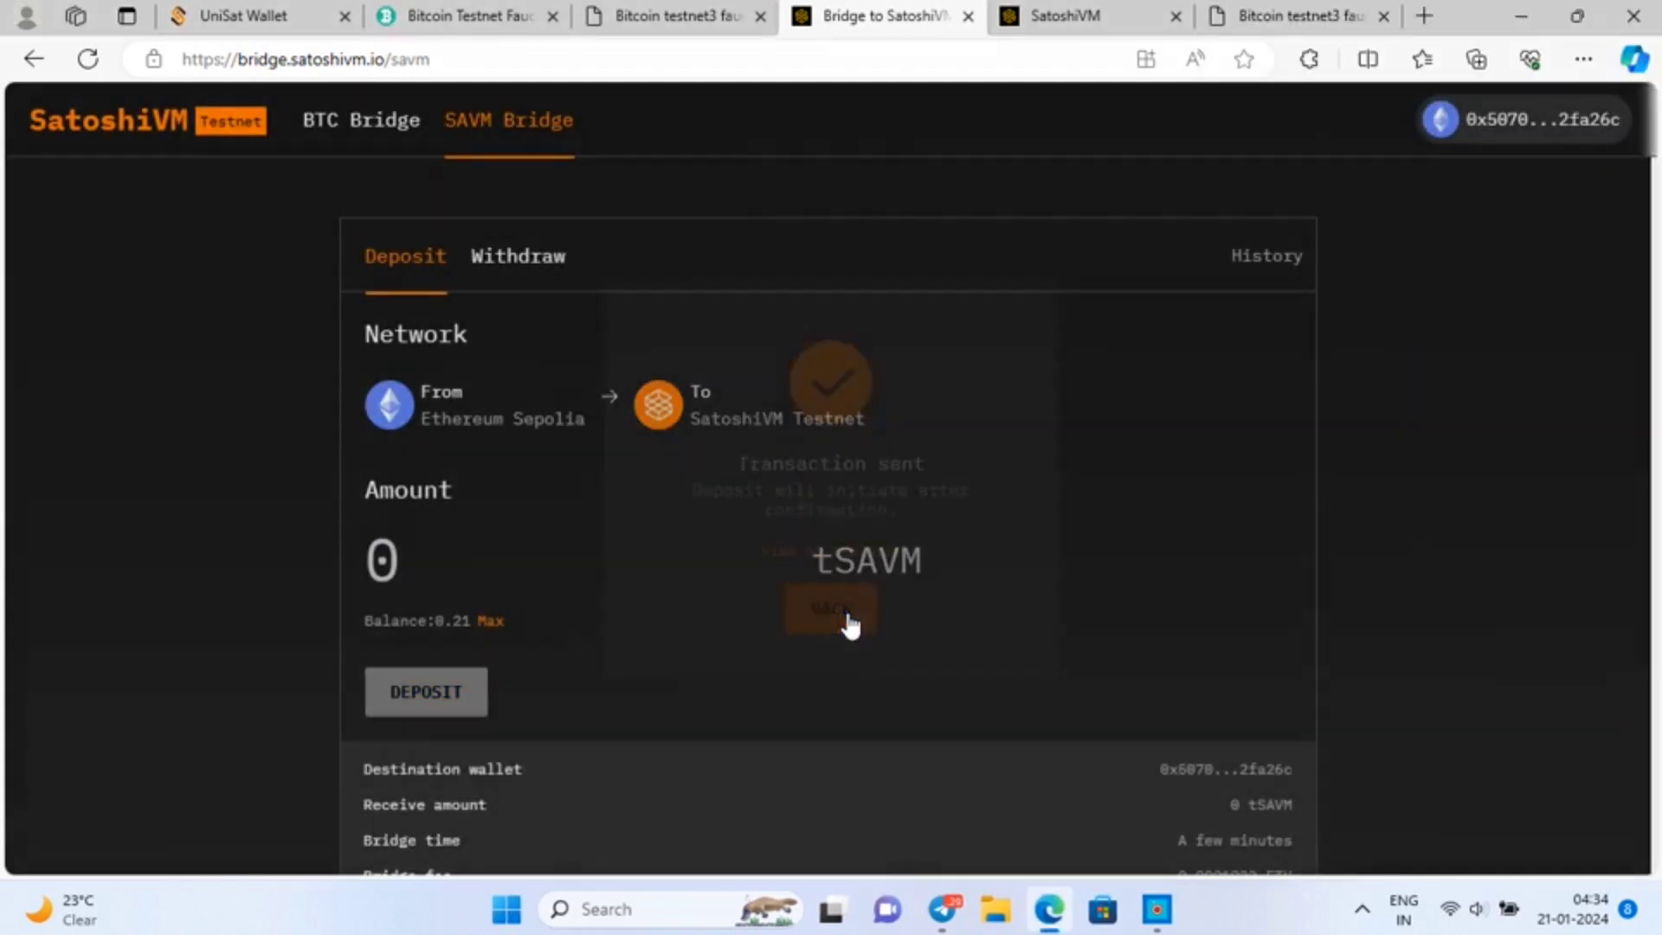
Open the thirdweb.com/dashboard/contracts/deploy link from the Telegram guide post
{"action": "left_click", "coordinate": [570, 264]}
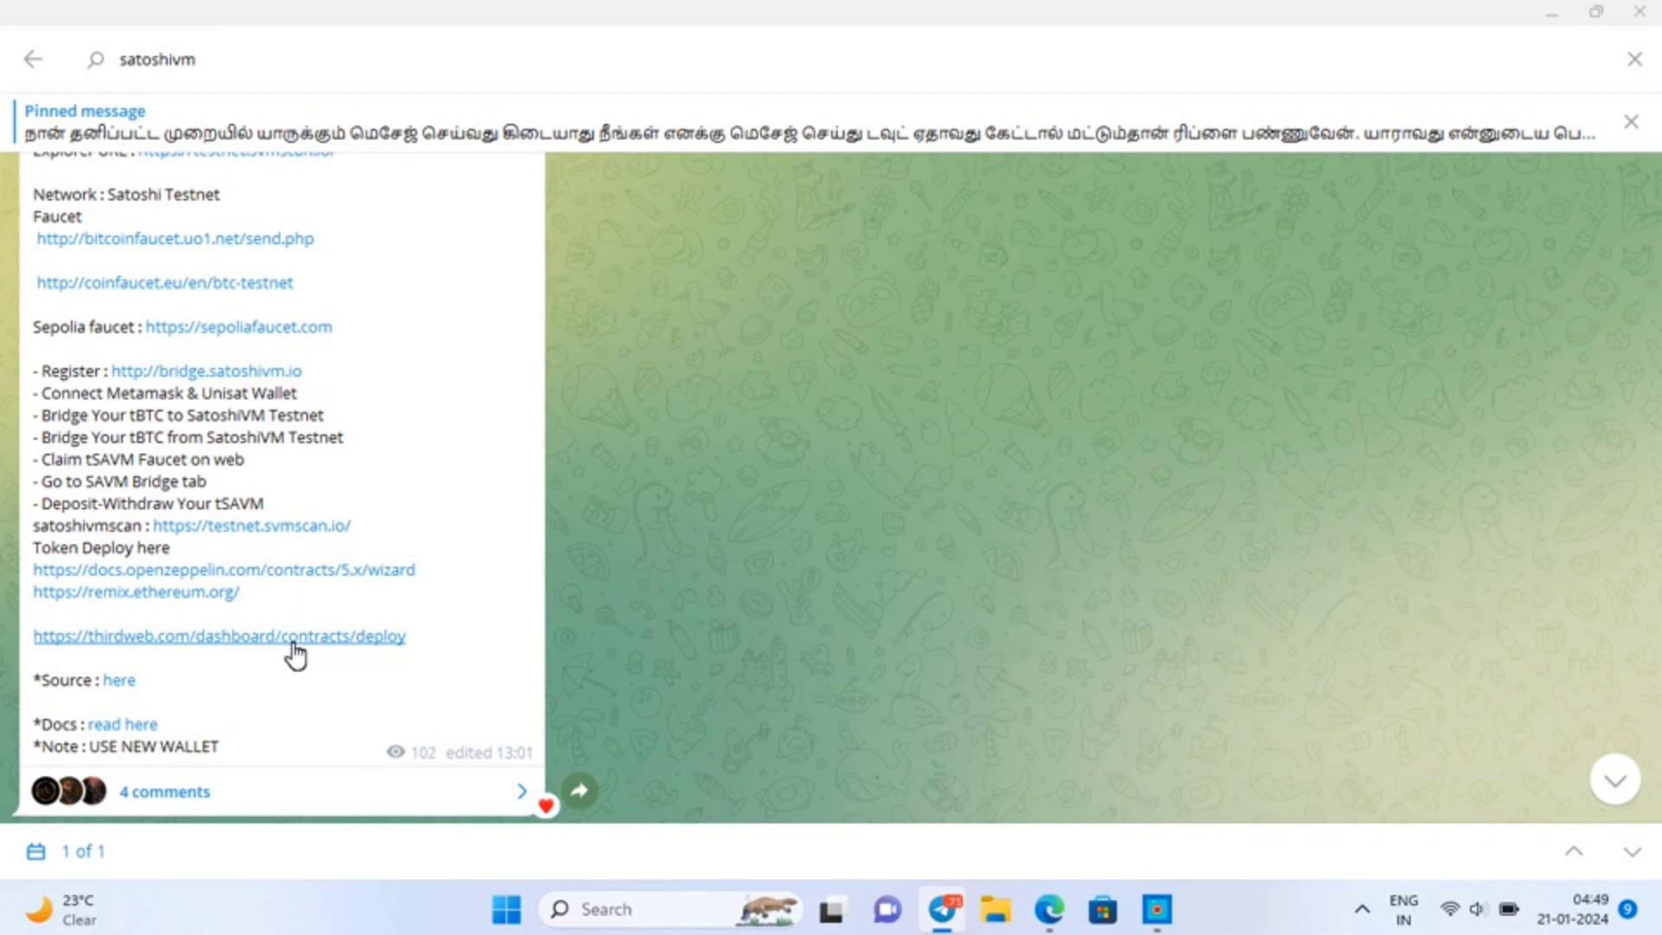
{"action": "left_click", "coordinate": [294, 637]}
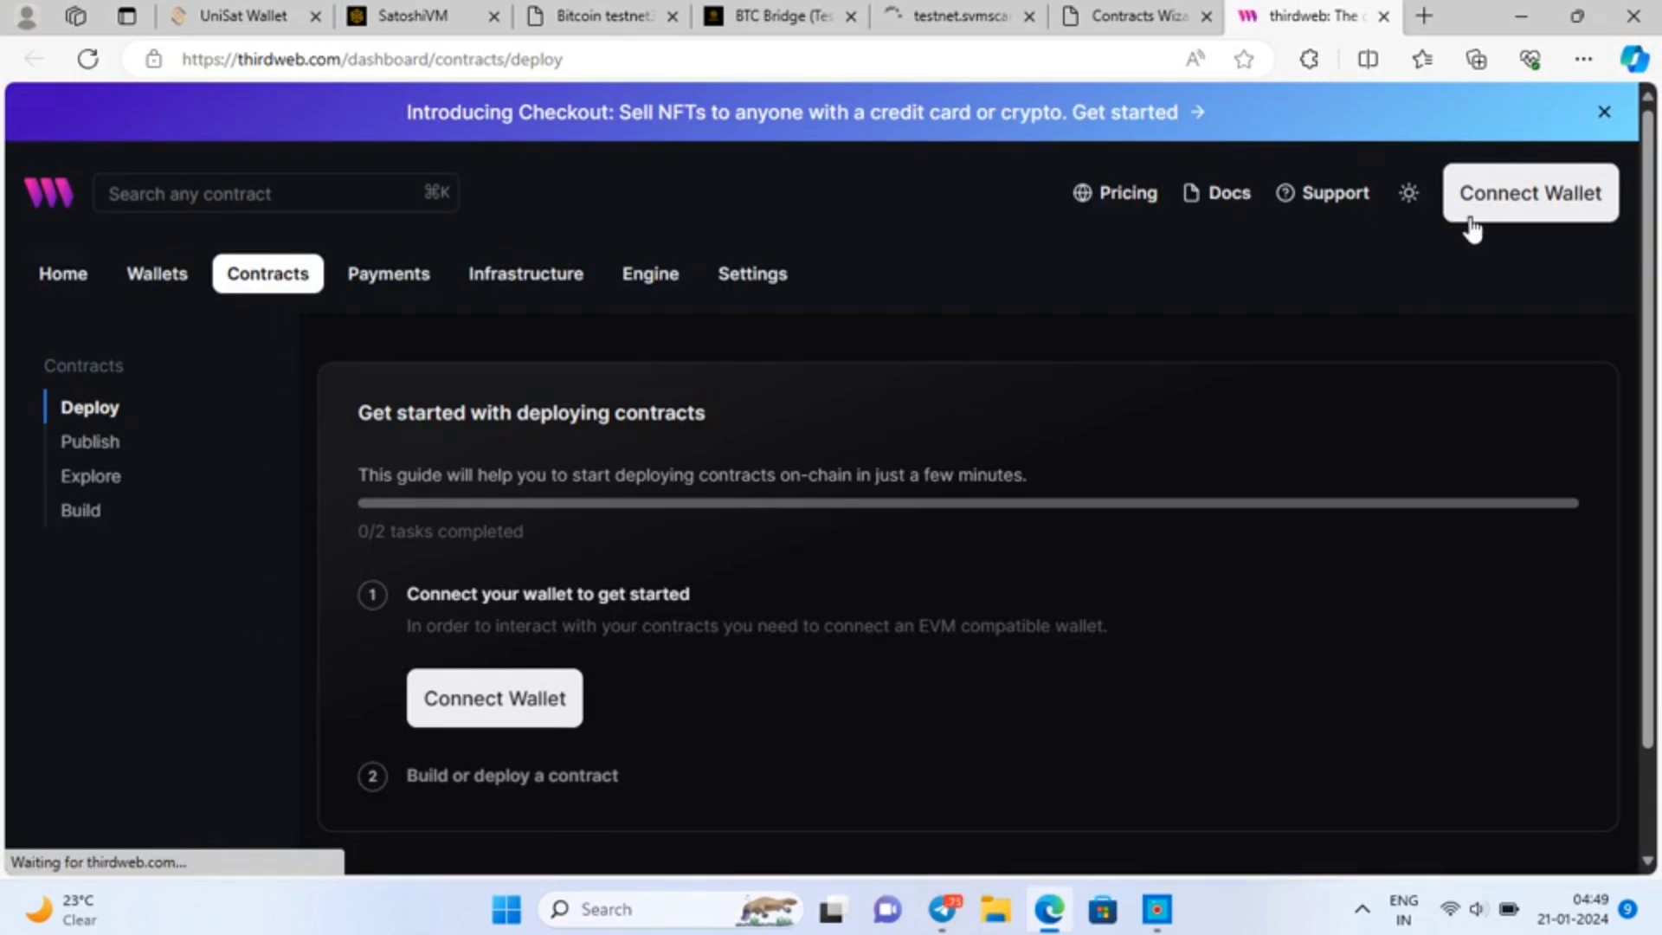
Connect MetaMask Account 1 to thirdweb and sign the sign-in message
{"action": "left_click", "coordinate": [1541, 211]}
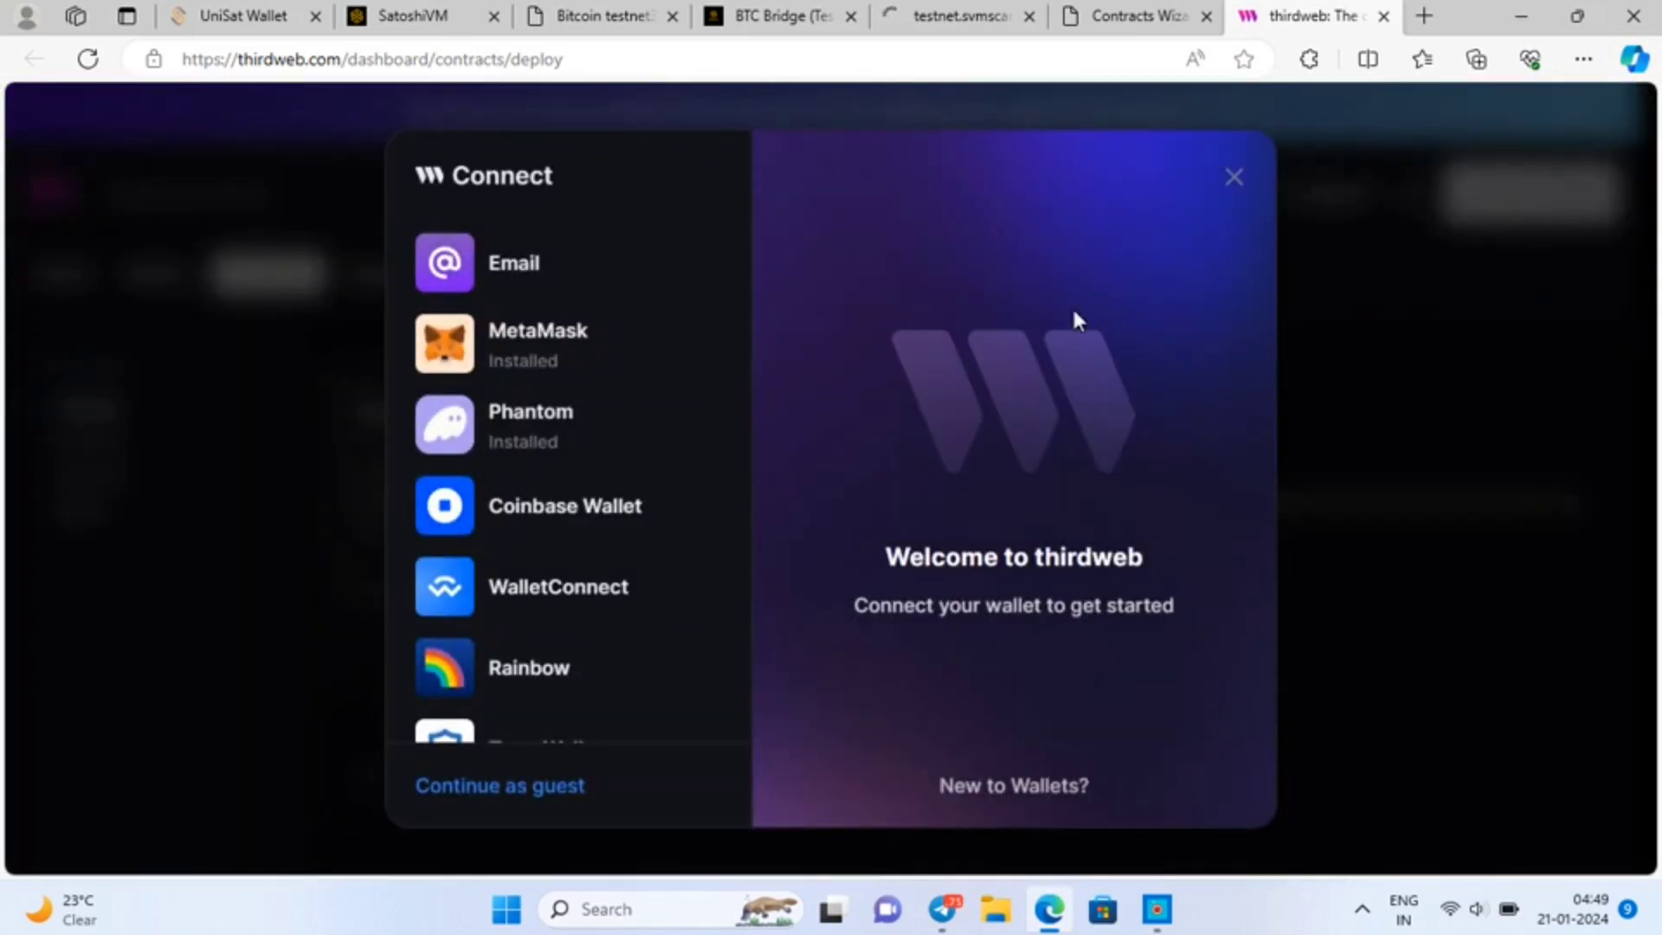
{"action": "left_click", "coordinate": [606, 363]}
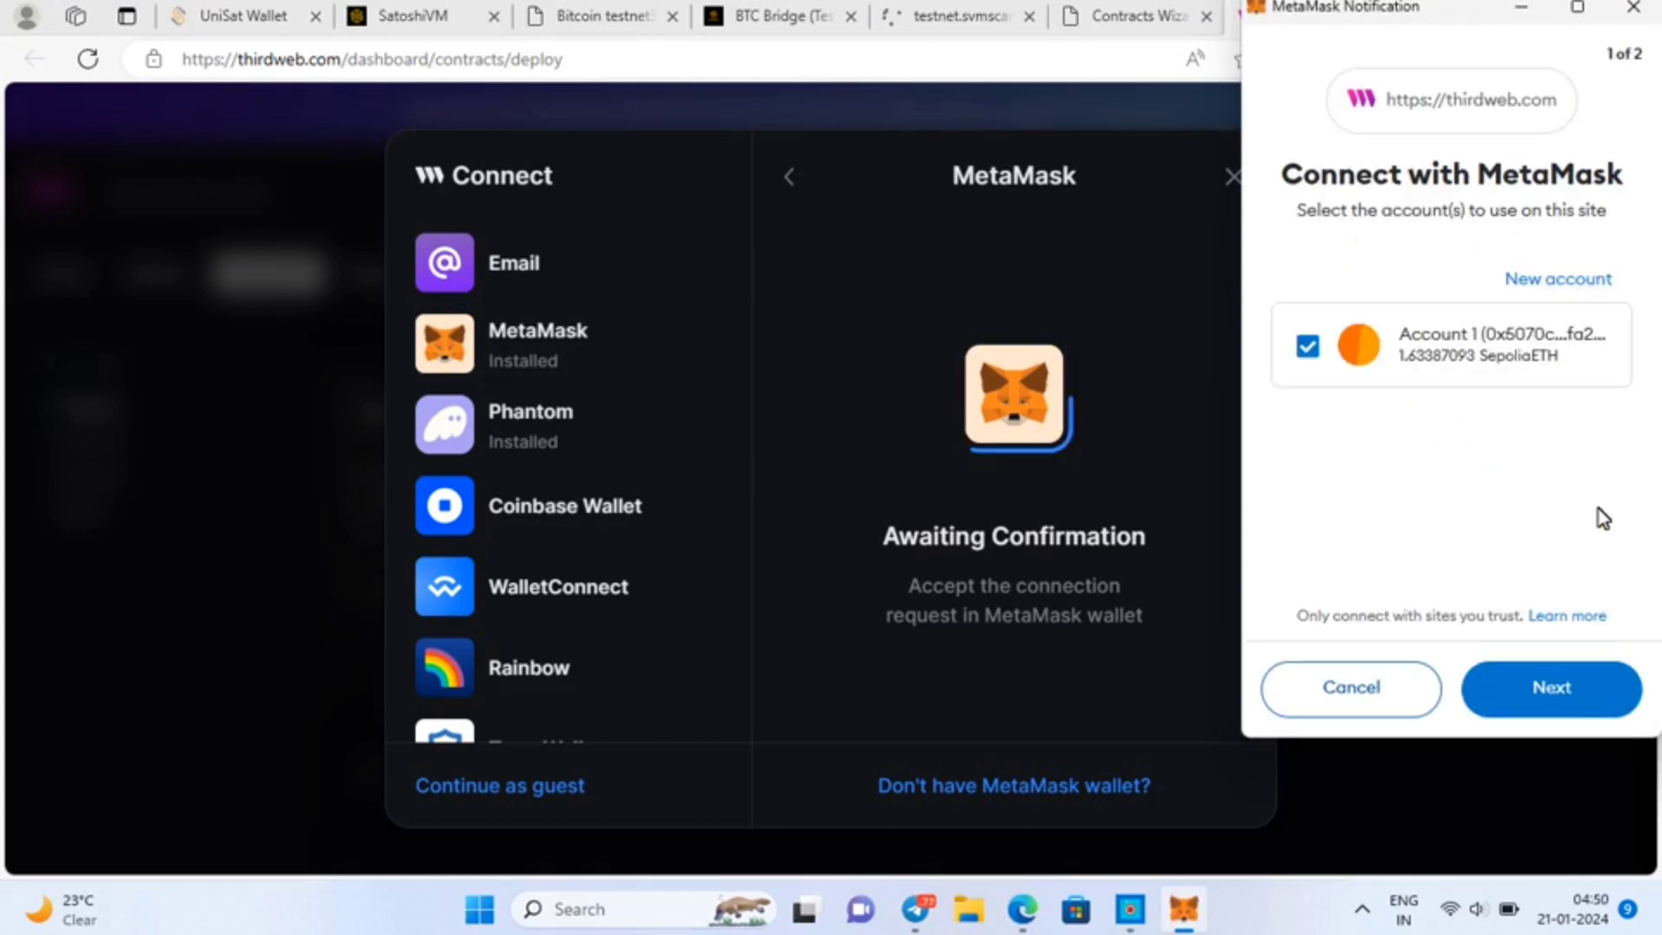
{"action": "left_click", "coordinate": [1631, 702]}
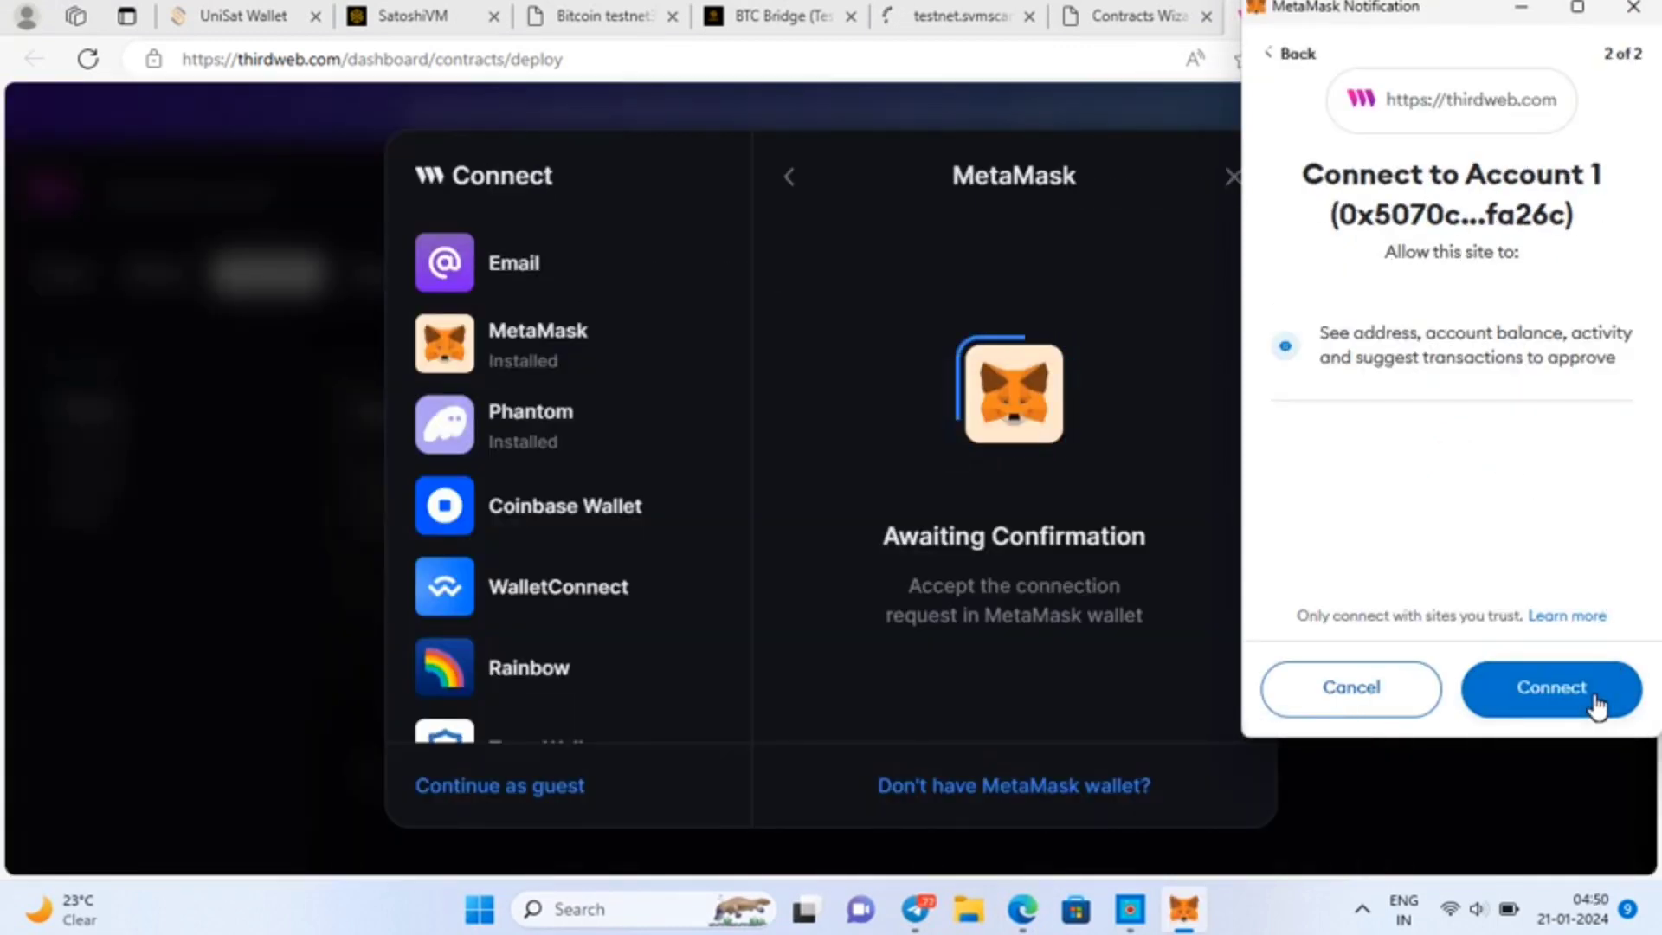
{"action": "left_click", "coordinate": [1601, 697]}
{"action": "left_click", "coordinate": [1121, 608]}
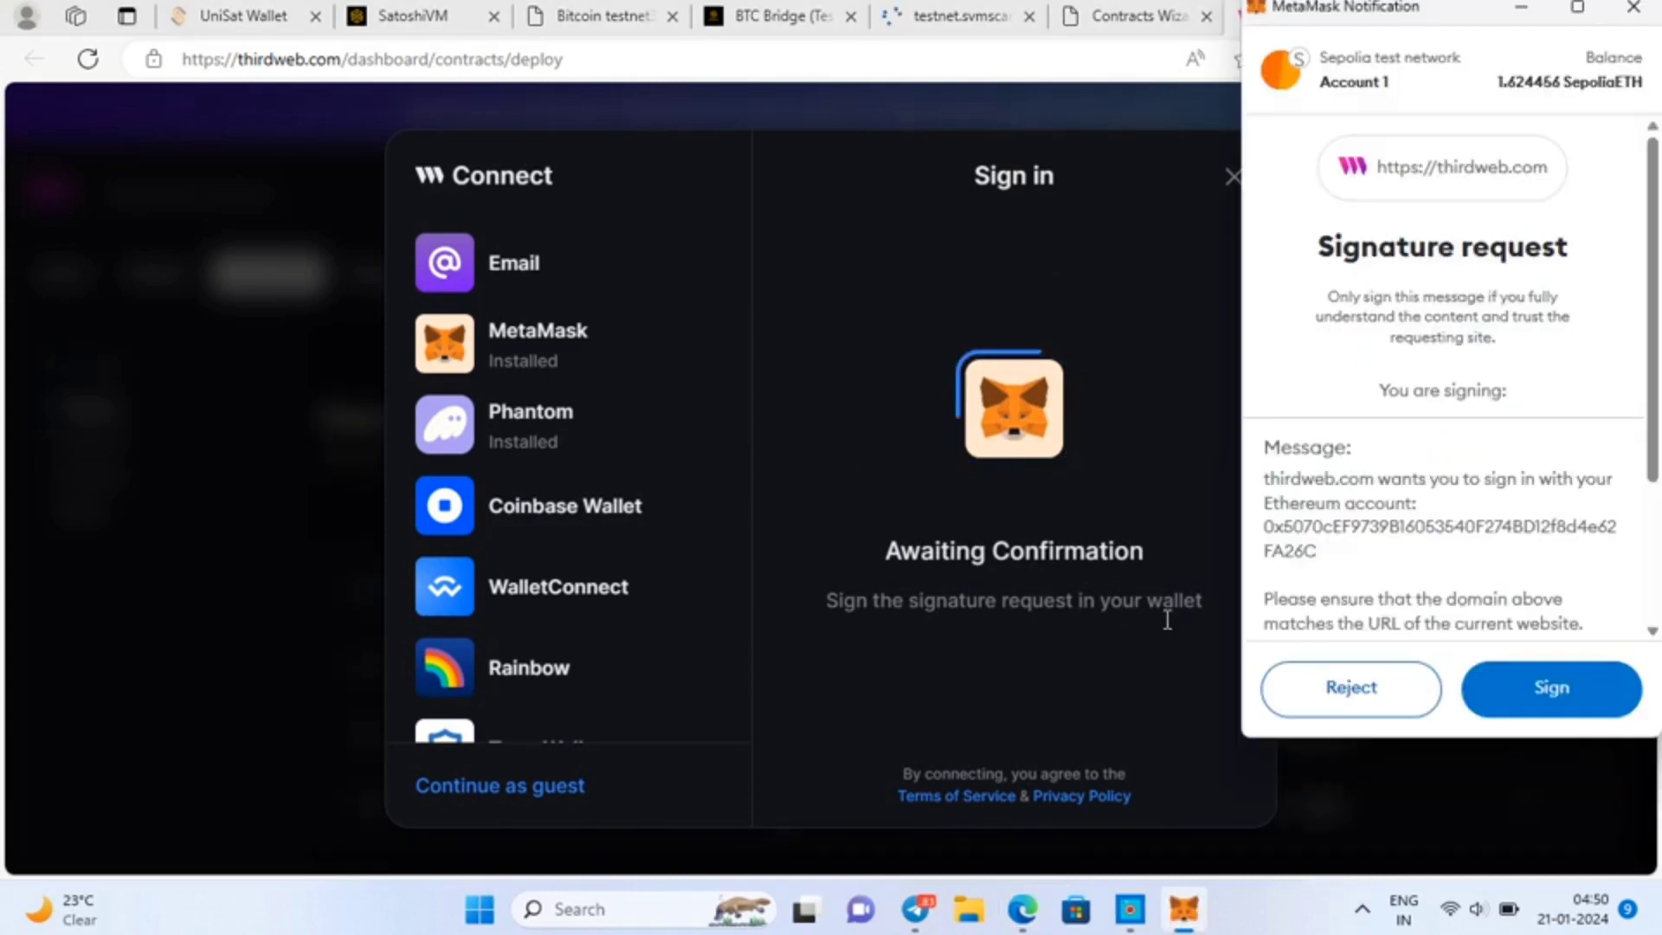
{"action": "left_click", "coordinate": [1547, 705]}
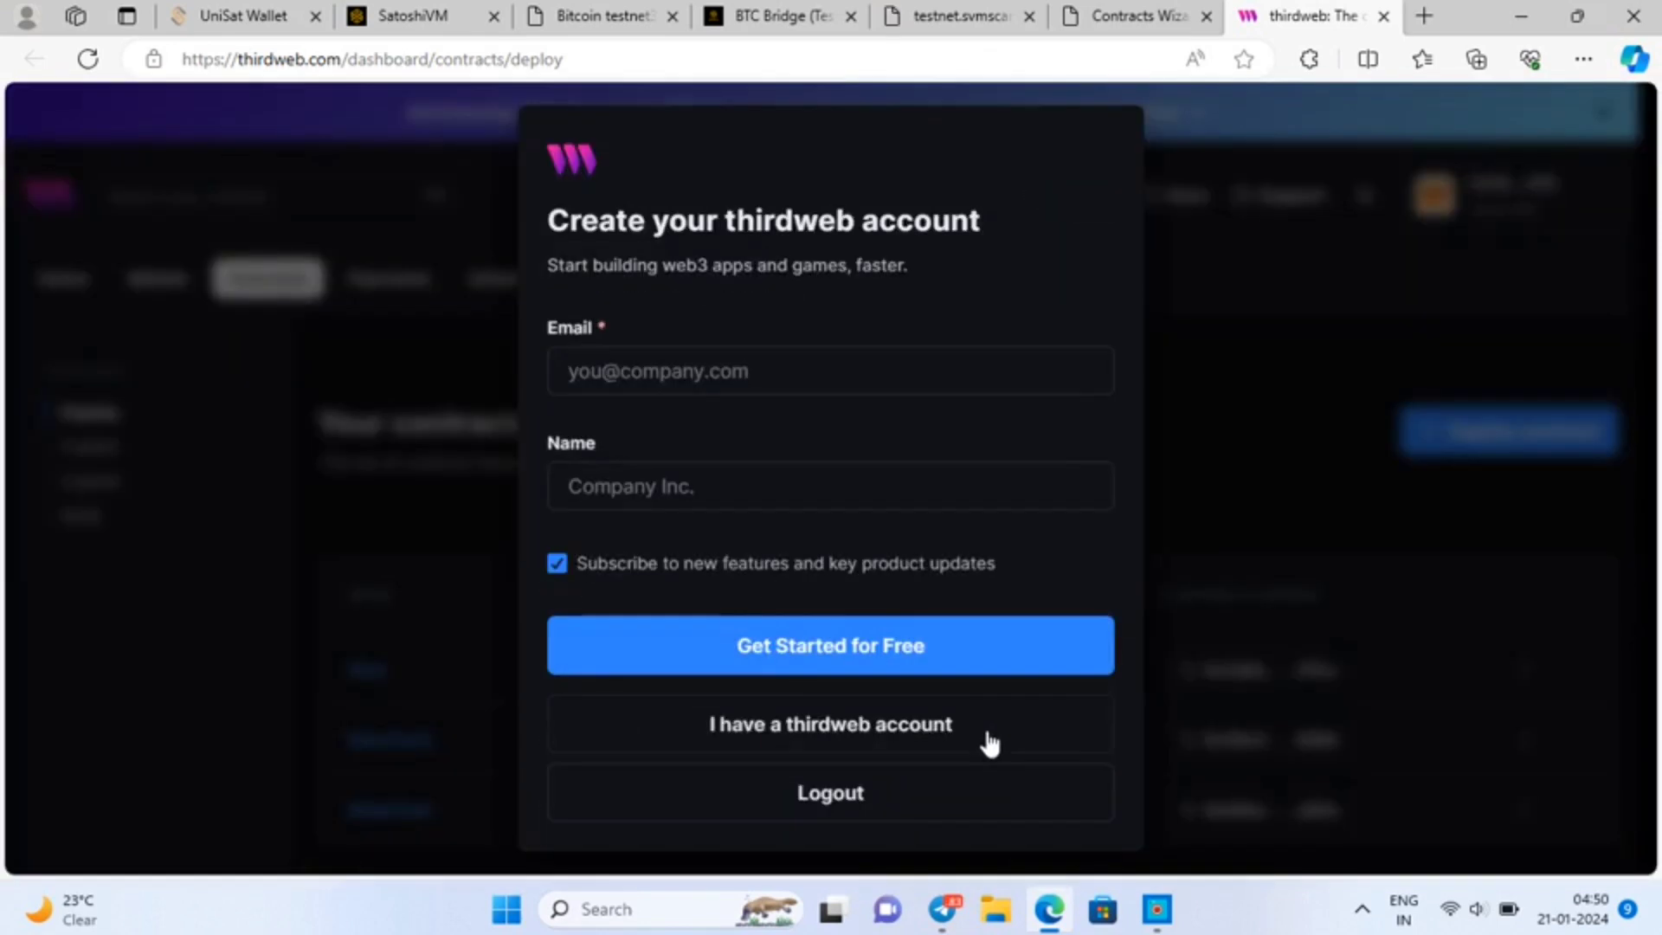
Log in to the existing thirdweb account by e-mail and verify it with the pasted code
{"action": "left_click", "coordinate": [989, 738]}
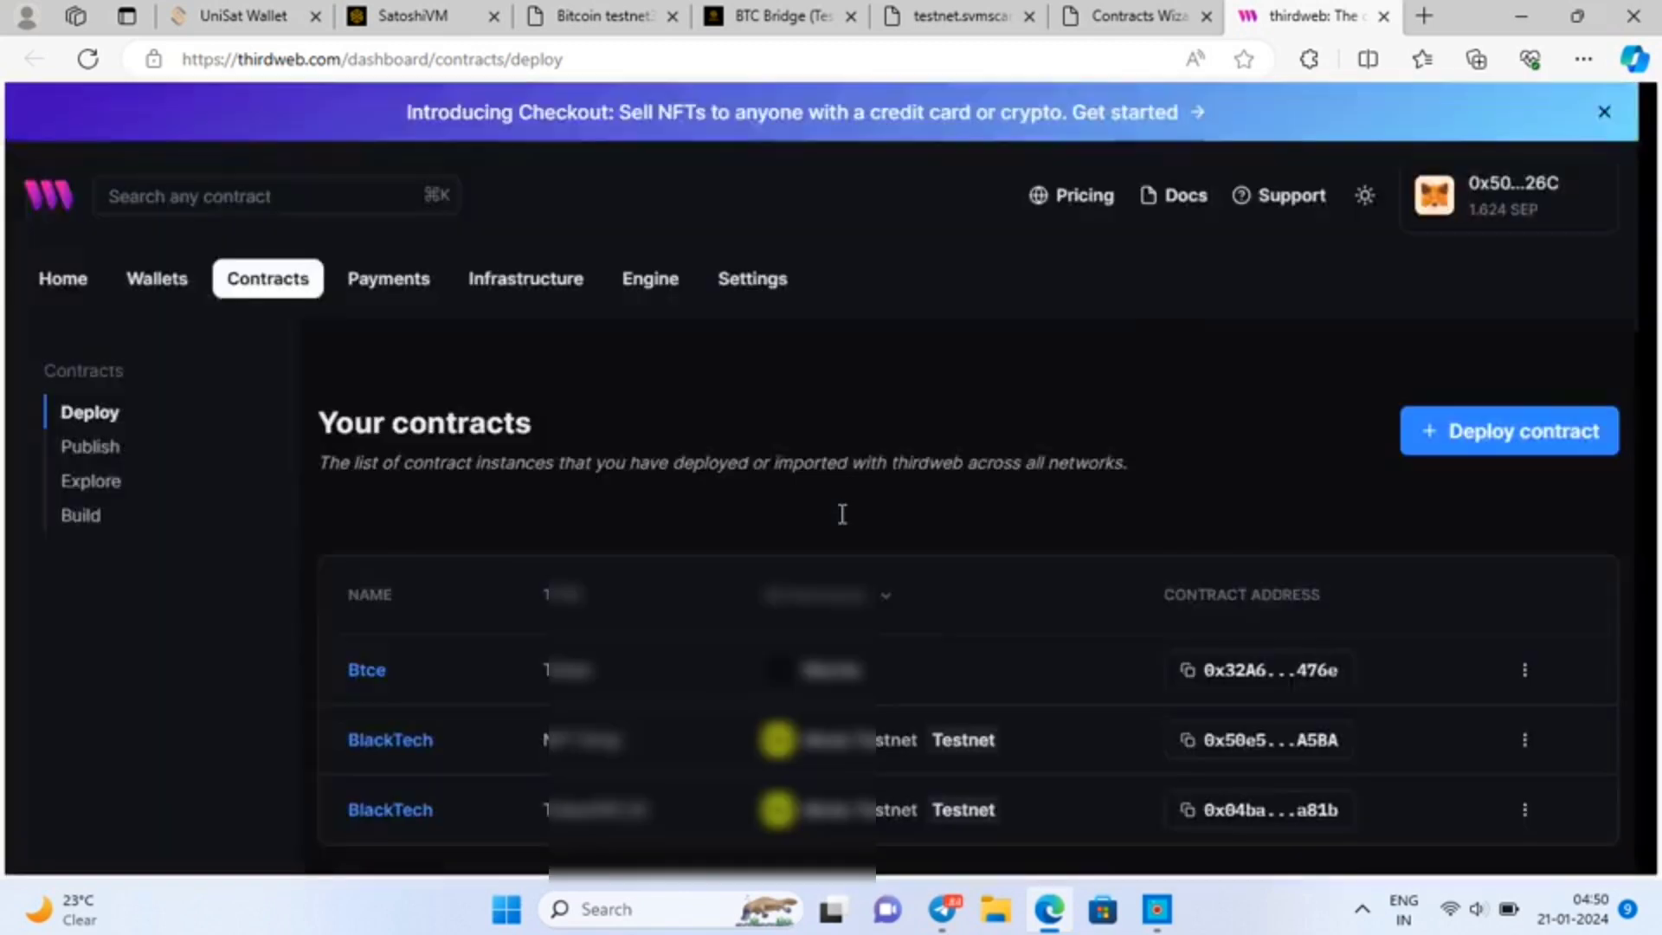
{"action": "left_click", "coordinate": [842, 511]}
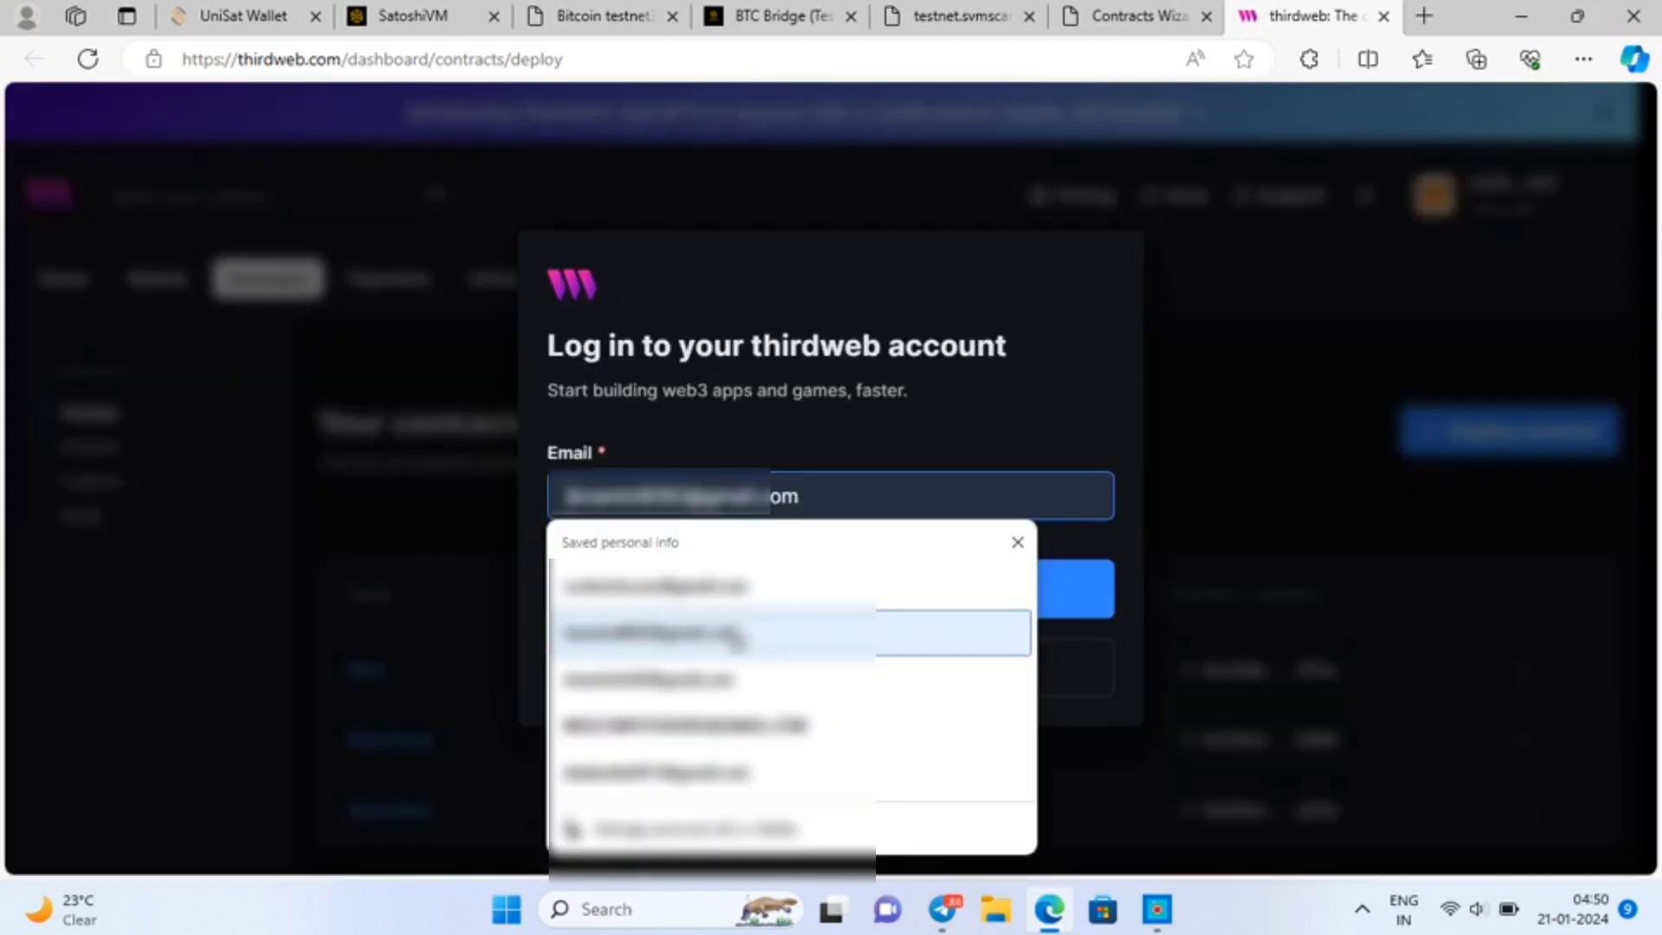
{"action": "left_click", "coordinate": [753, 586]}
{"action": "left_click", "coordinate": [827, 593]}
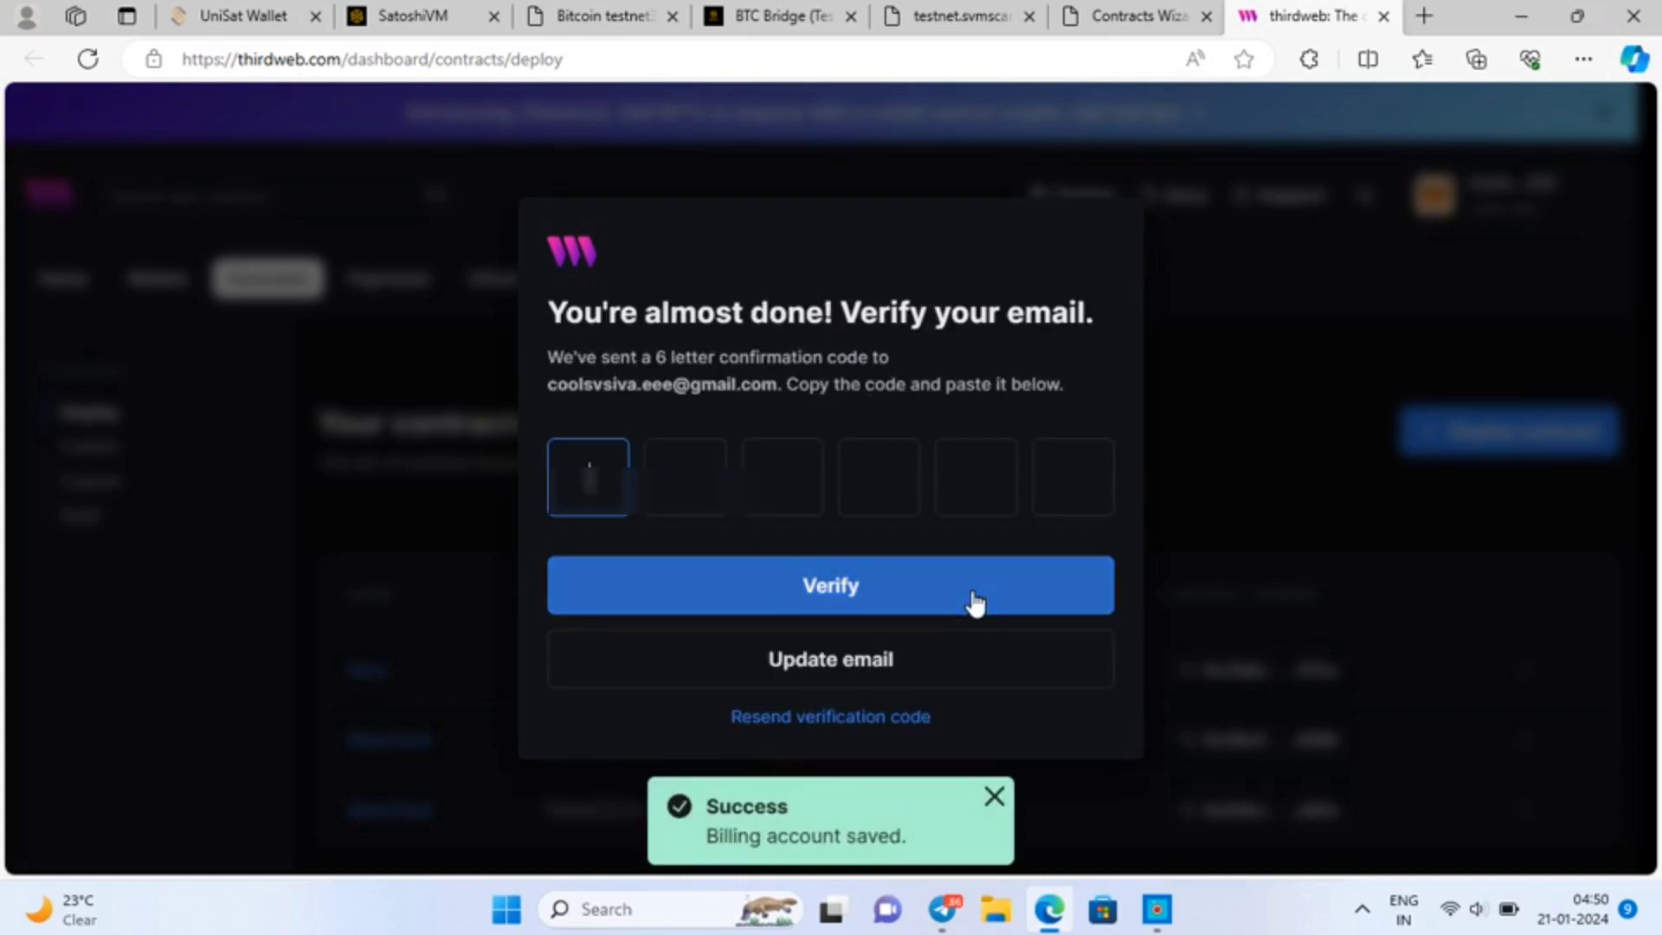
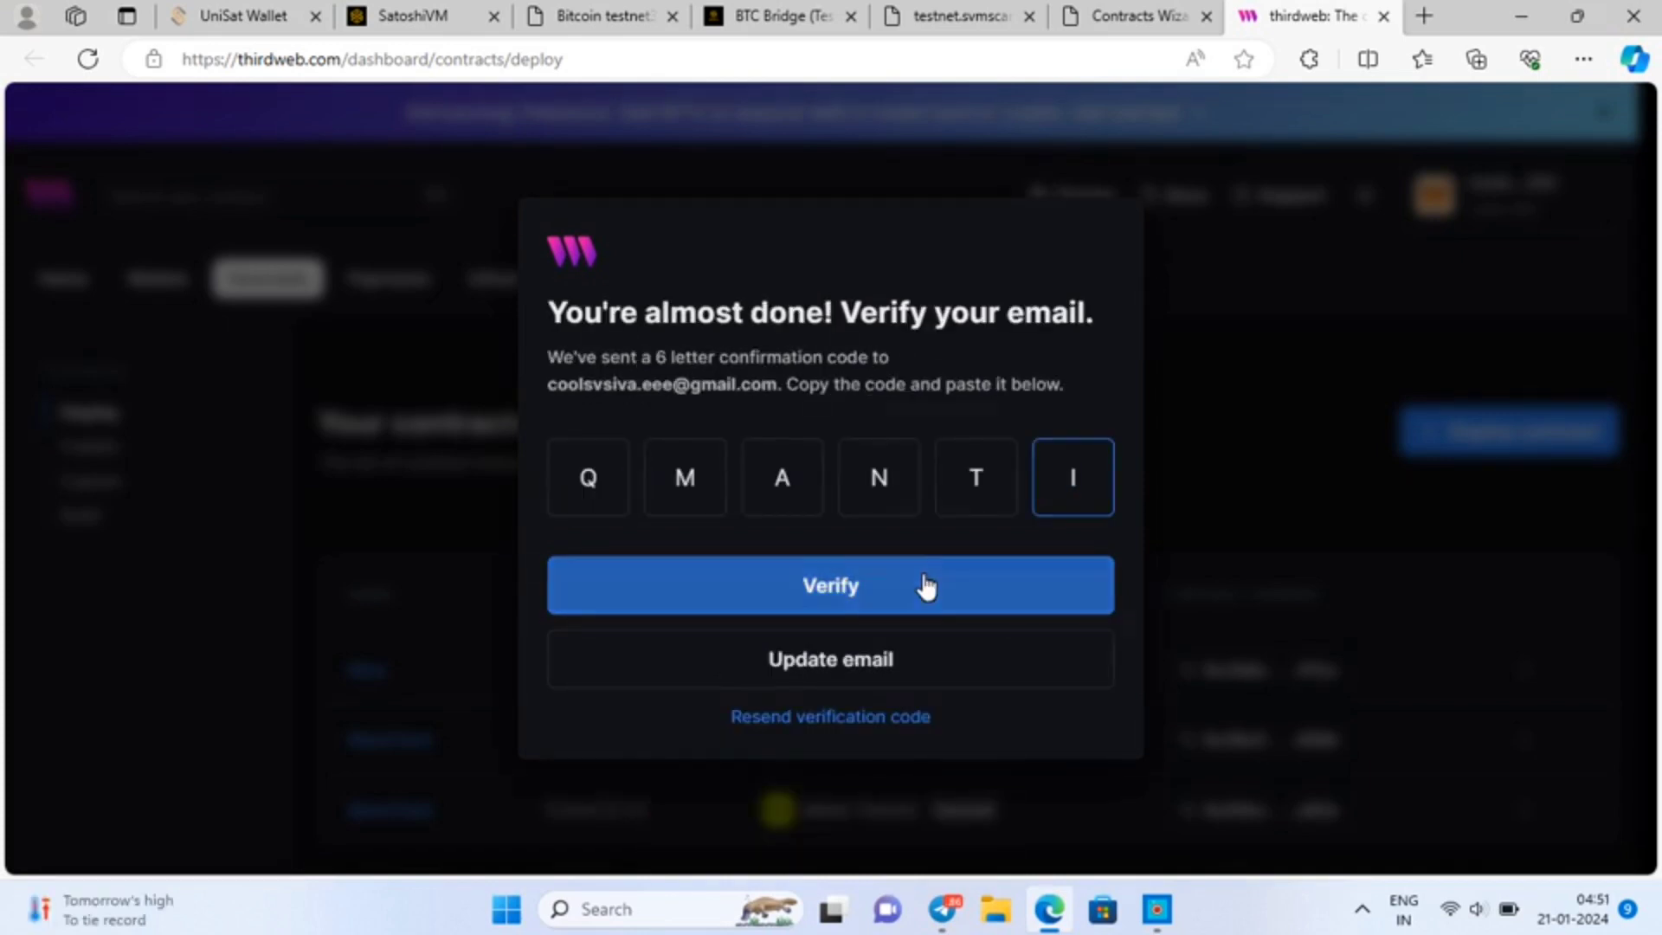
{"action": "left_click", "coordinate": [924, 586]}
{"action": "left_click", "coordinate": [868, 848]}
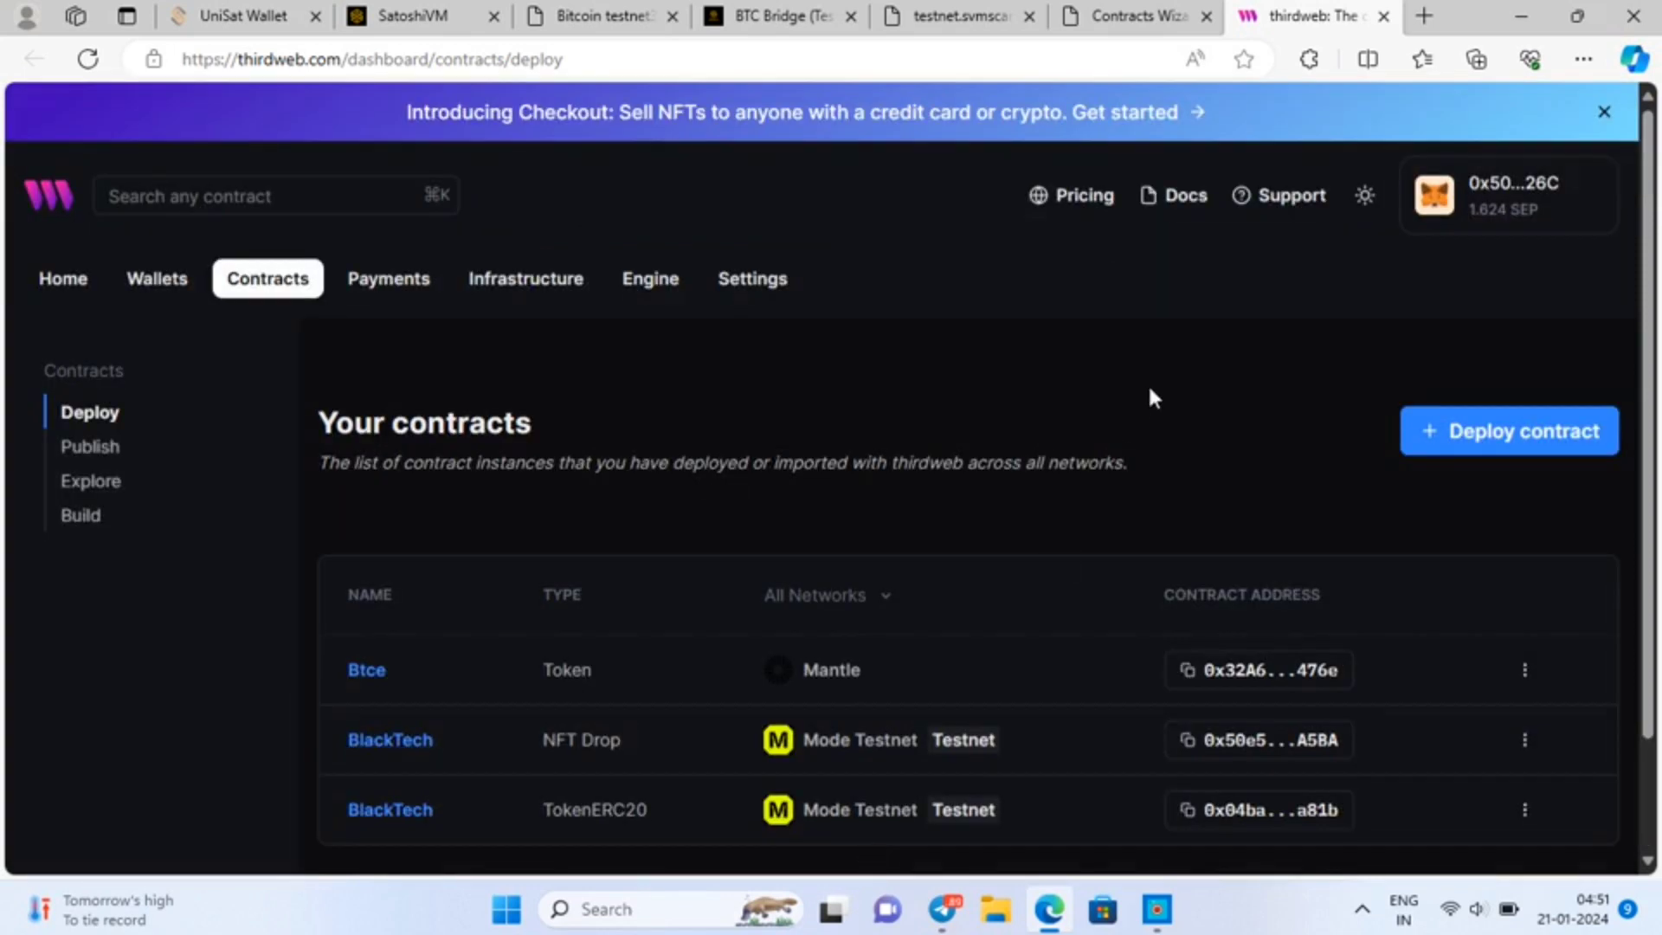
Switch the wallet to the Sepolia network and open the Explore page of popular contracts
{"action": "left_click", "coordinate": [1494, 218]}
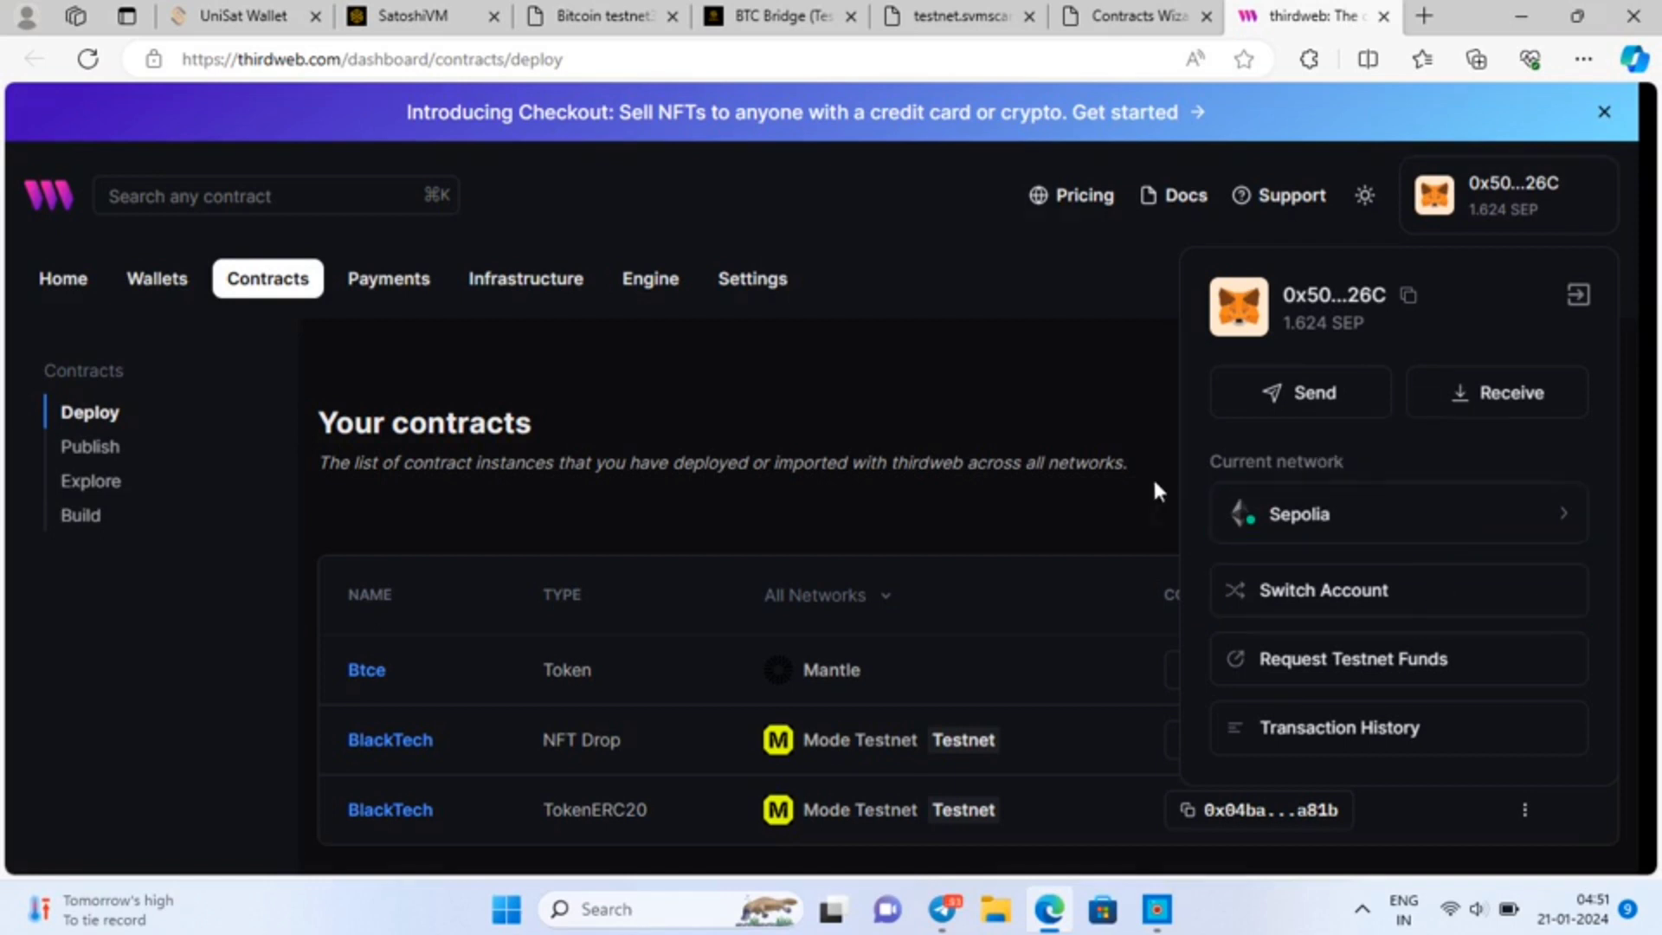
{"action": "left_click", "coordinate": [1567, 511]}
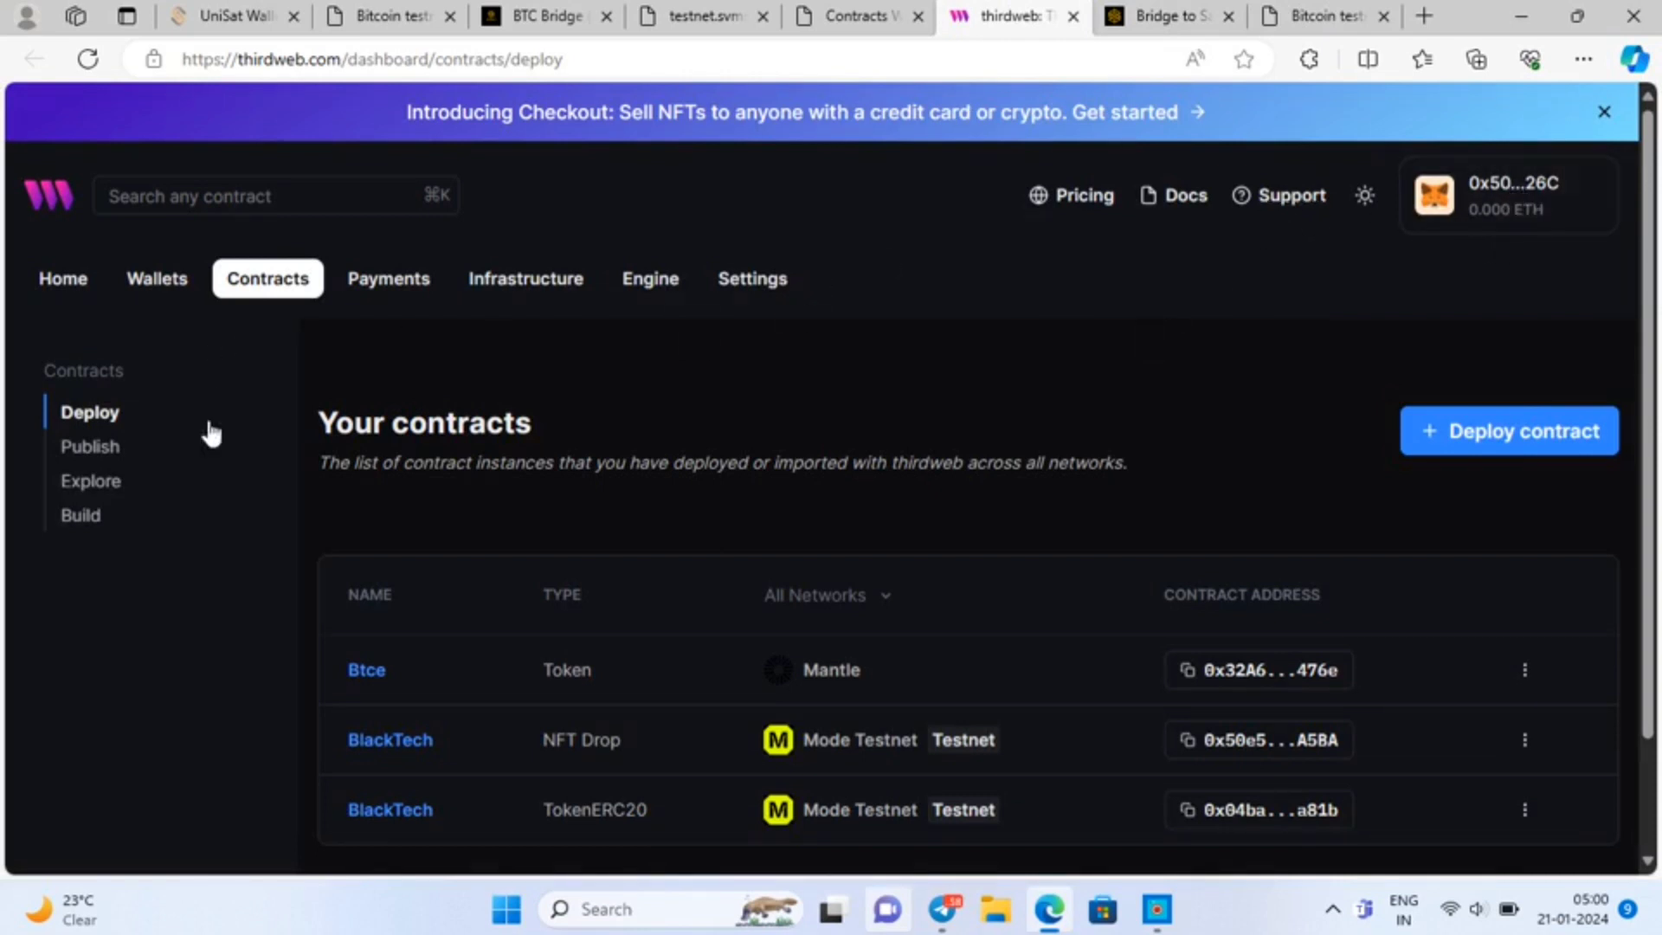
{"action": "left_click", "coordinate": [1521, 454]}
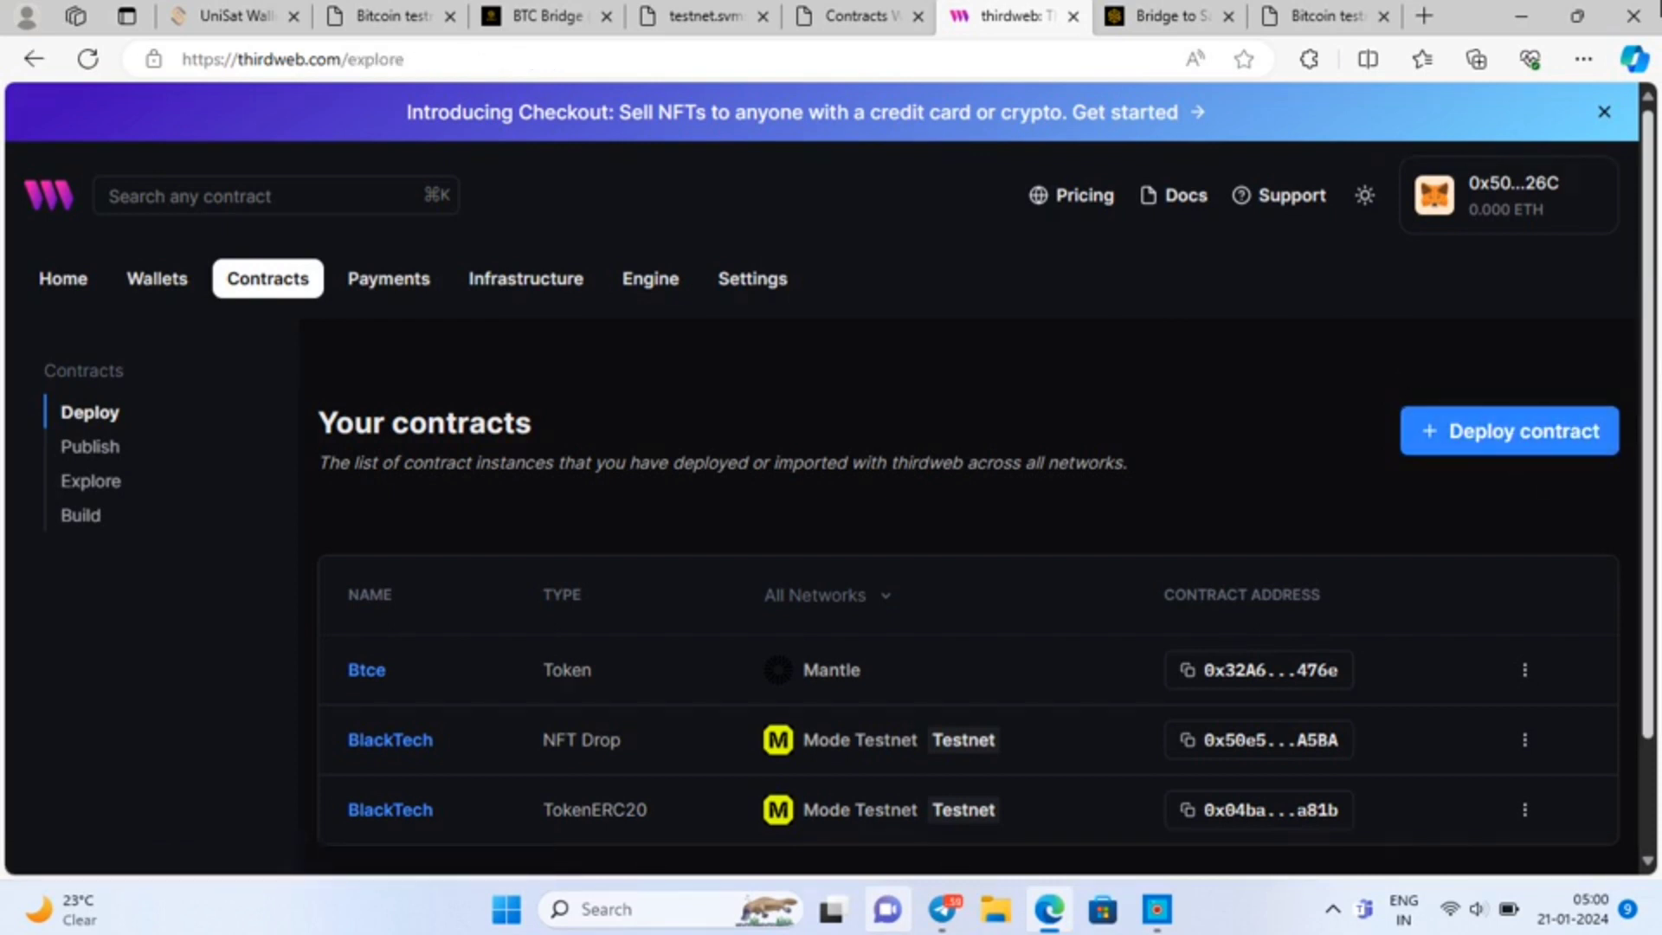
{"action": "scroll", "coordinate": [1224, 417], "scroll_direction": "down", "scroll_amount": 4}
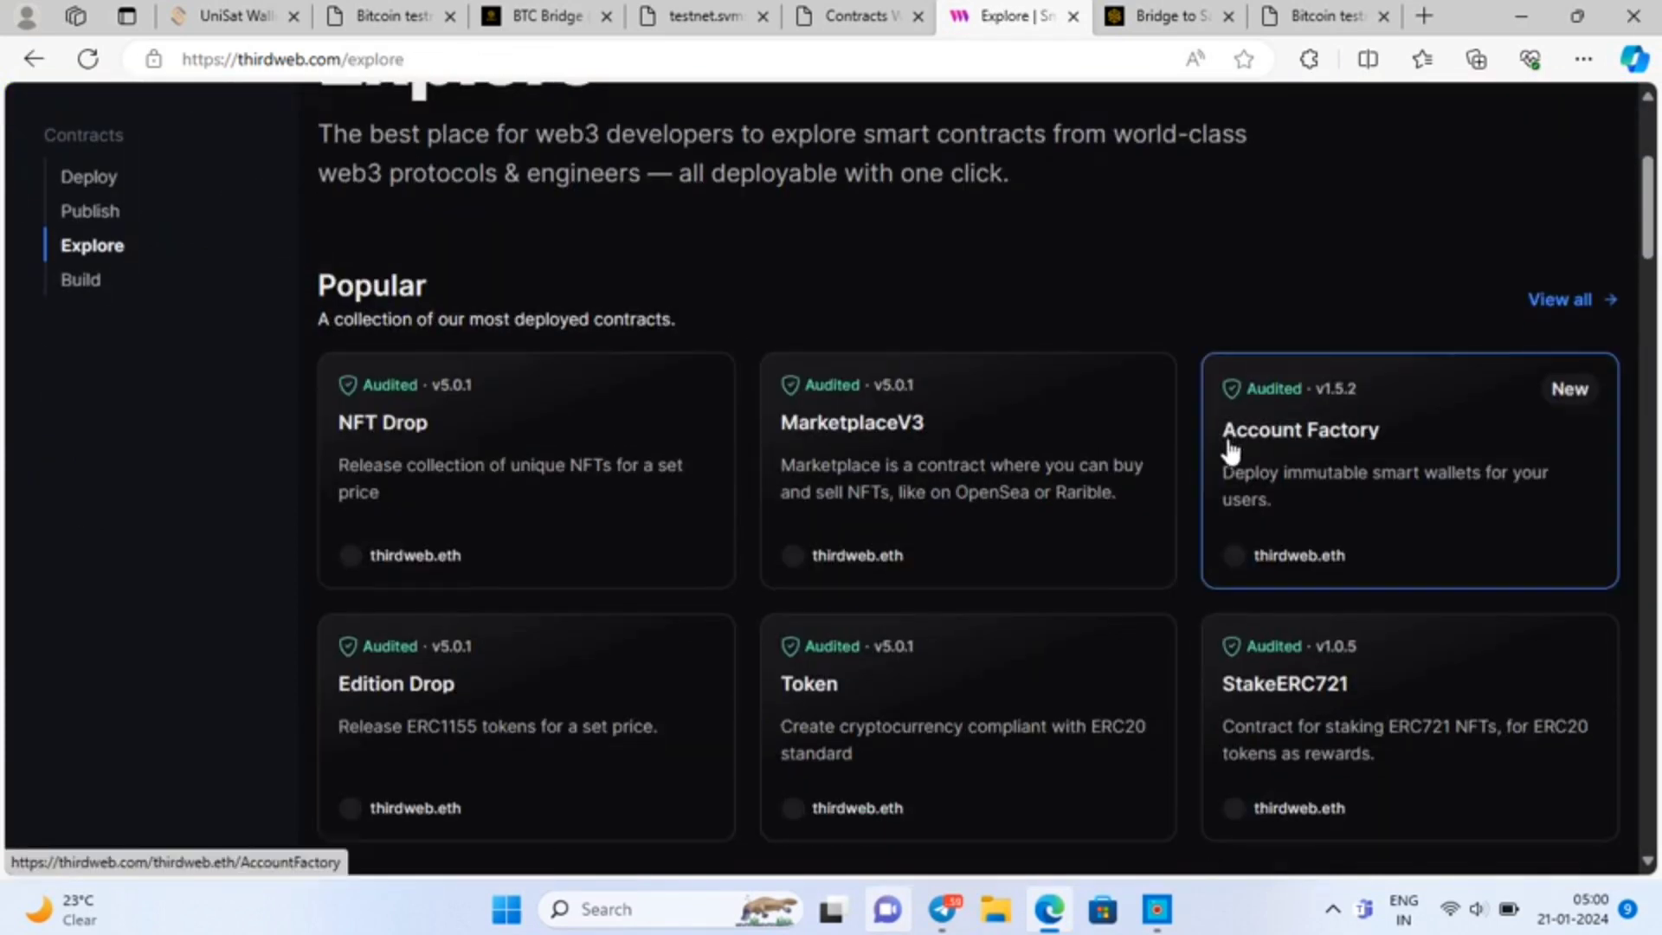
Open the ERC20 Token contract and start its deployment
{"action": "scroll", "coordinate": [531, 396], "scroll_direction": "down", "scroll_amount": 1}
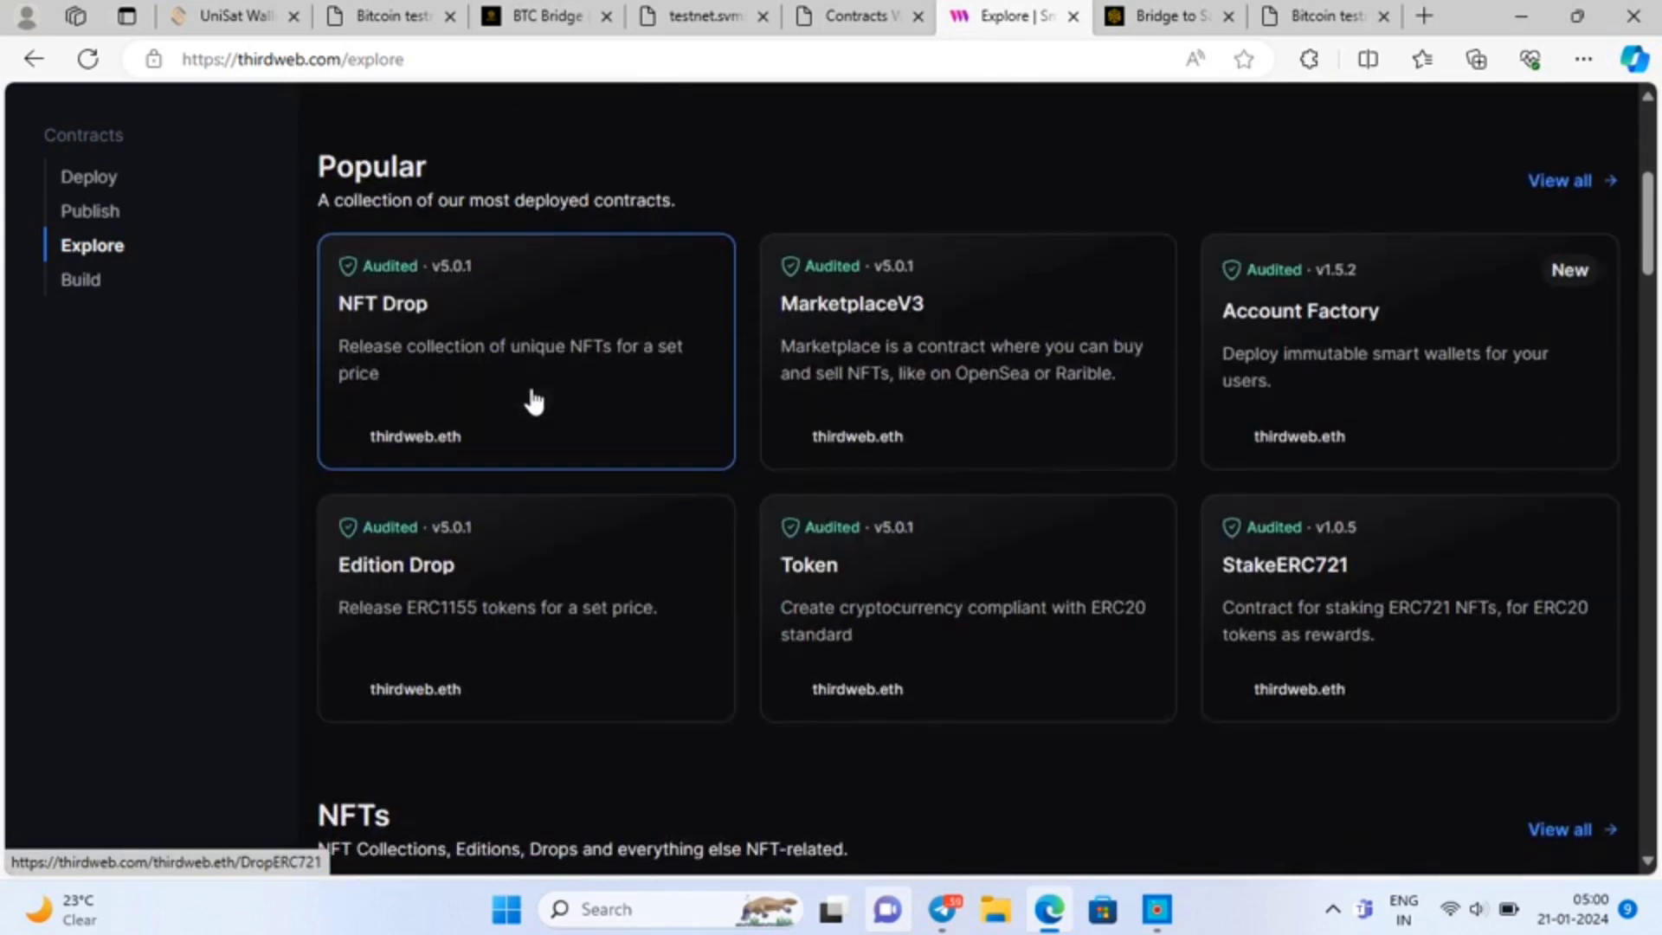
{"action": "left_click", "coordinate": [838, 603]}
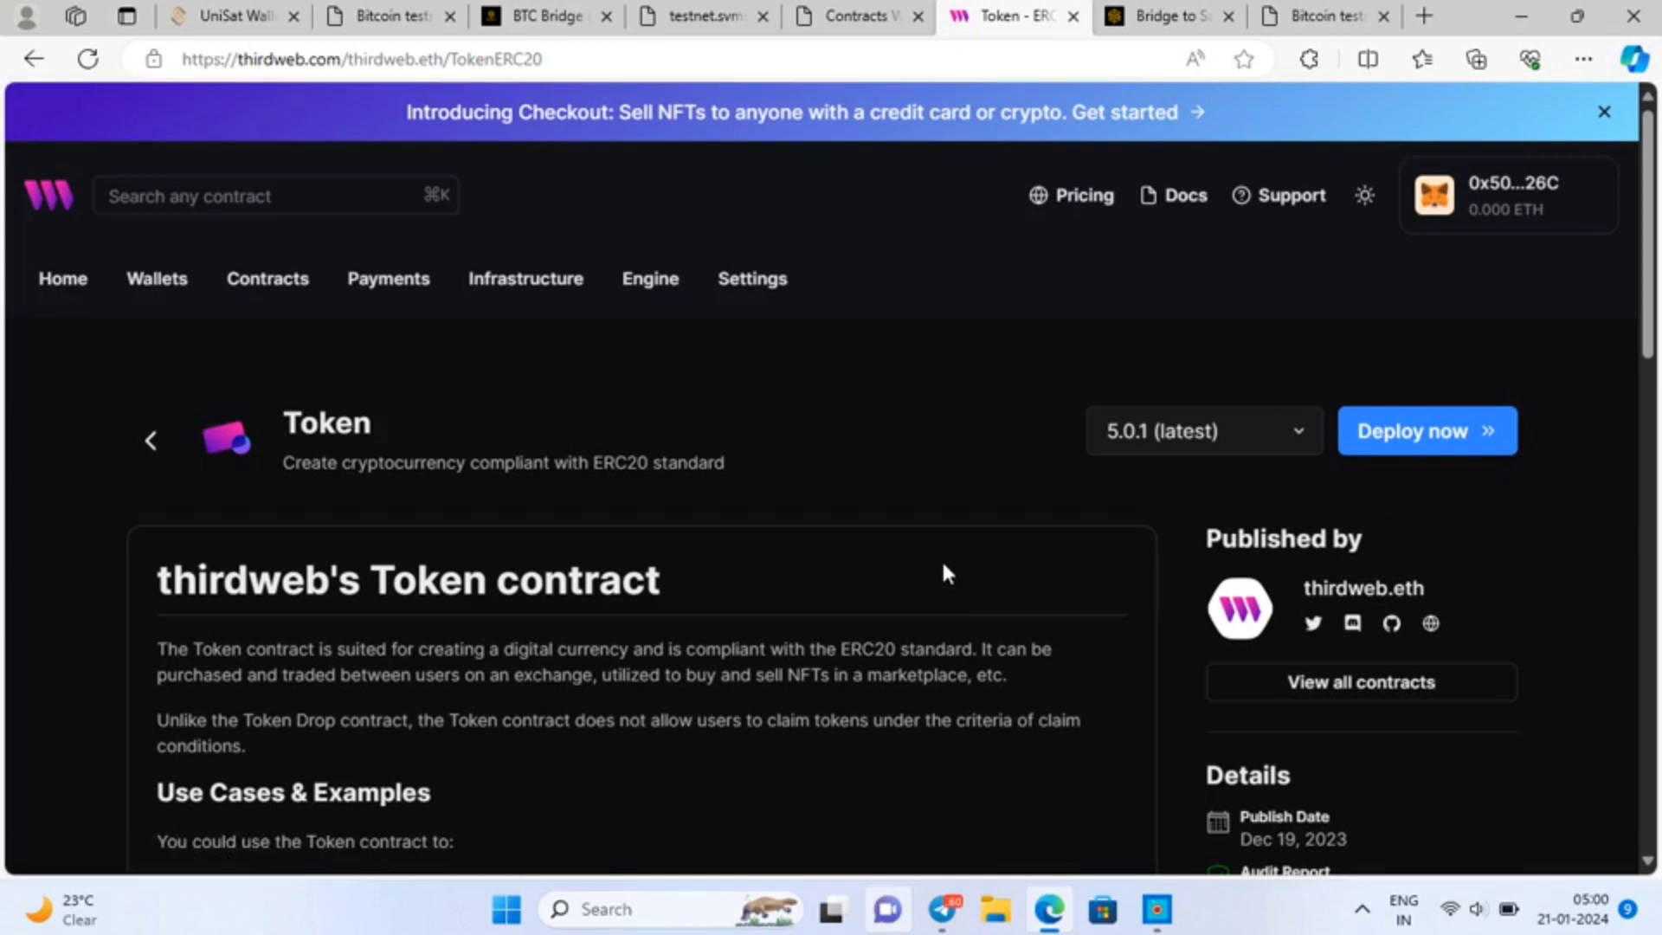
{"action": "scroll", "coordinate": [765, 514], "scroll_direction": "down", "scroll_amount": 2}
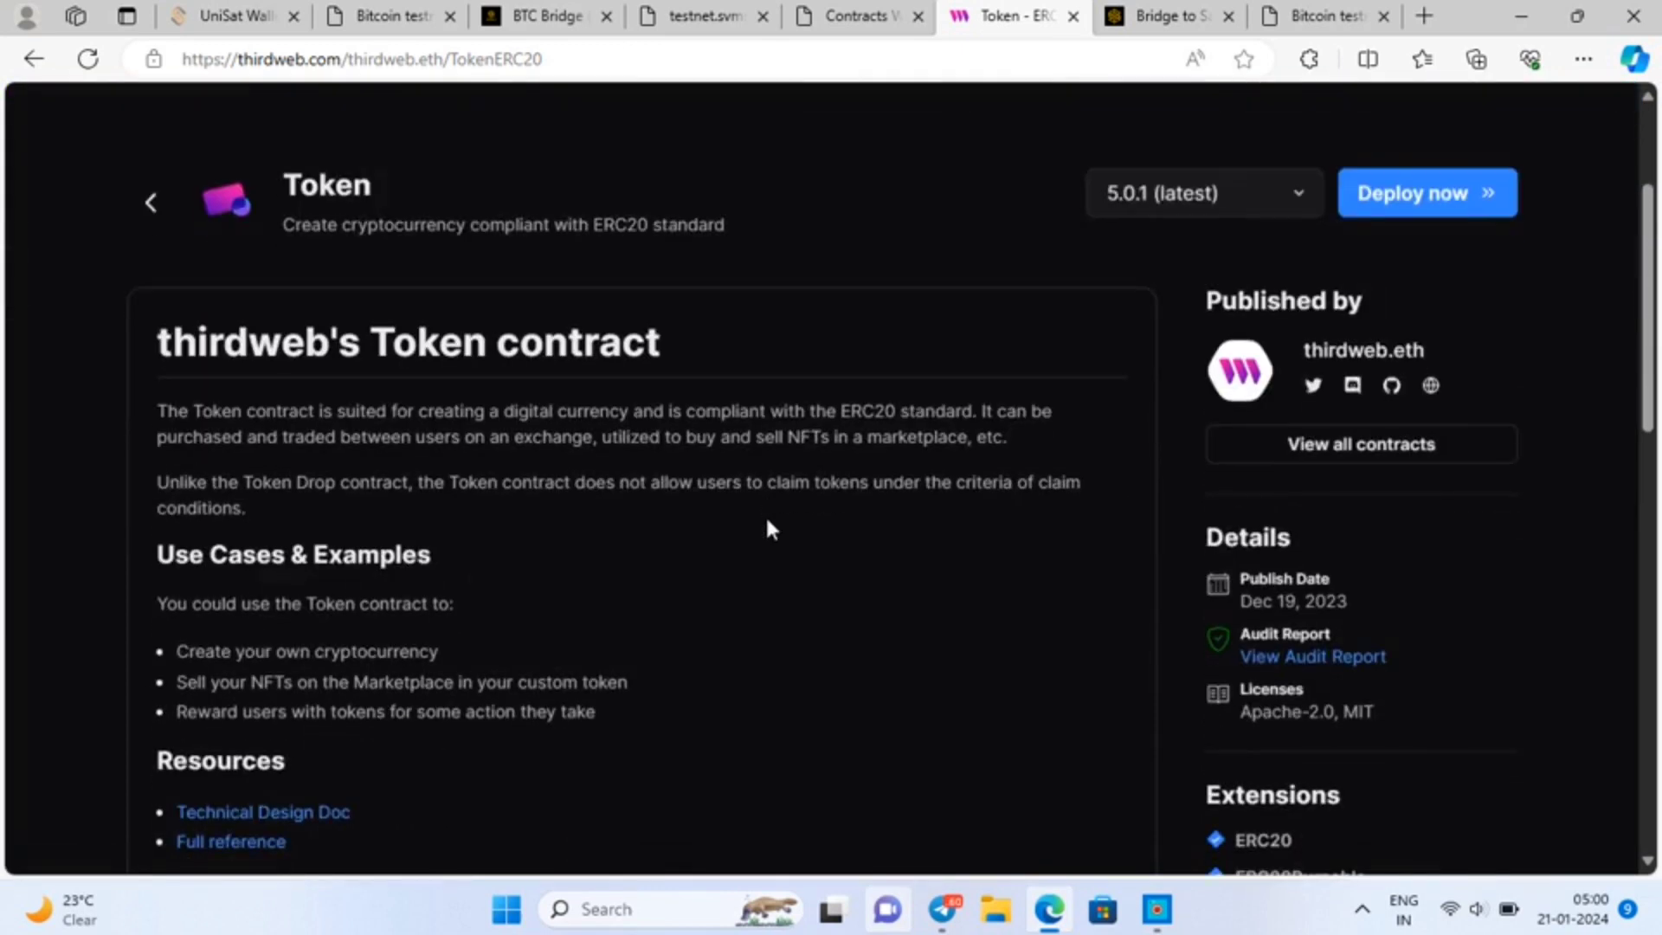
{"action": "scroll", "coordinate": [765, 514], "scroll_direction": "up", "scroll_amount": 1}
{"action": "left_click", "coordinate": [1529, 355]}
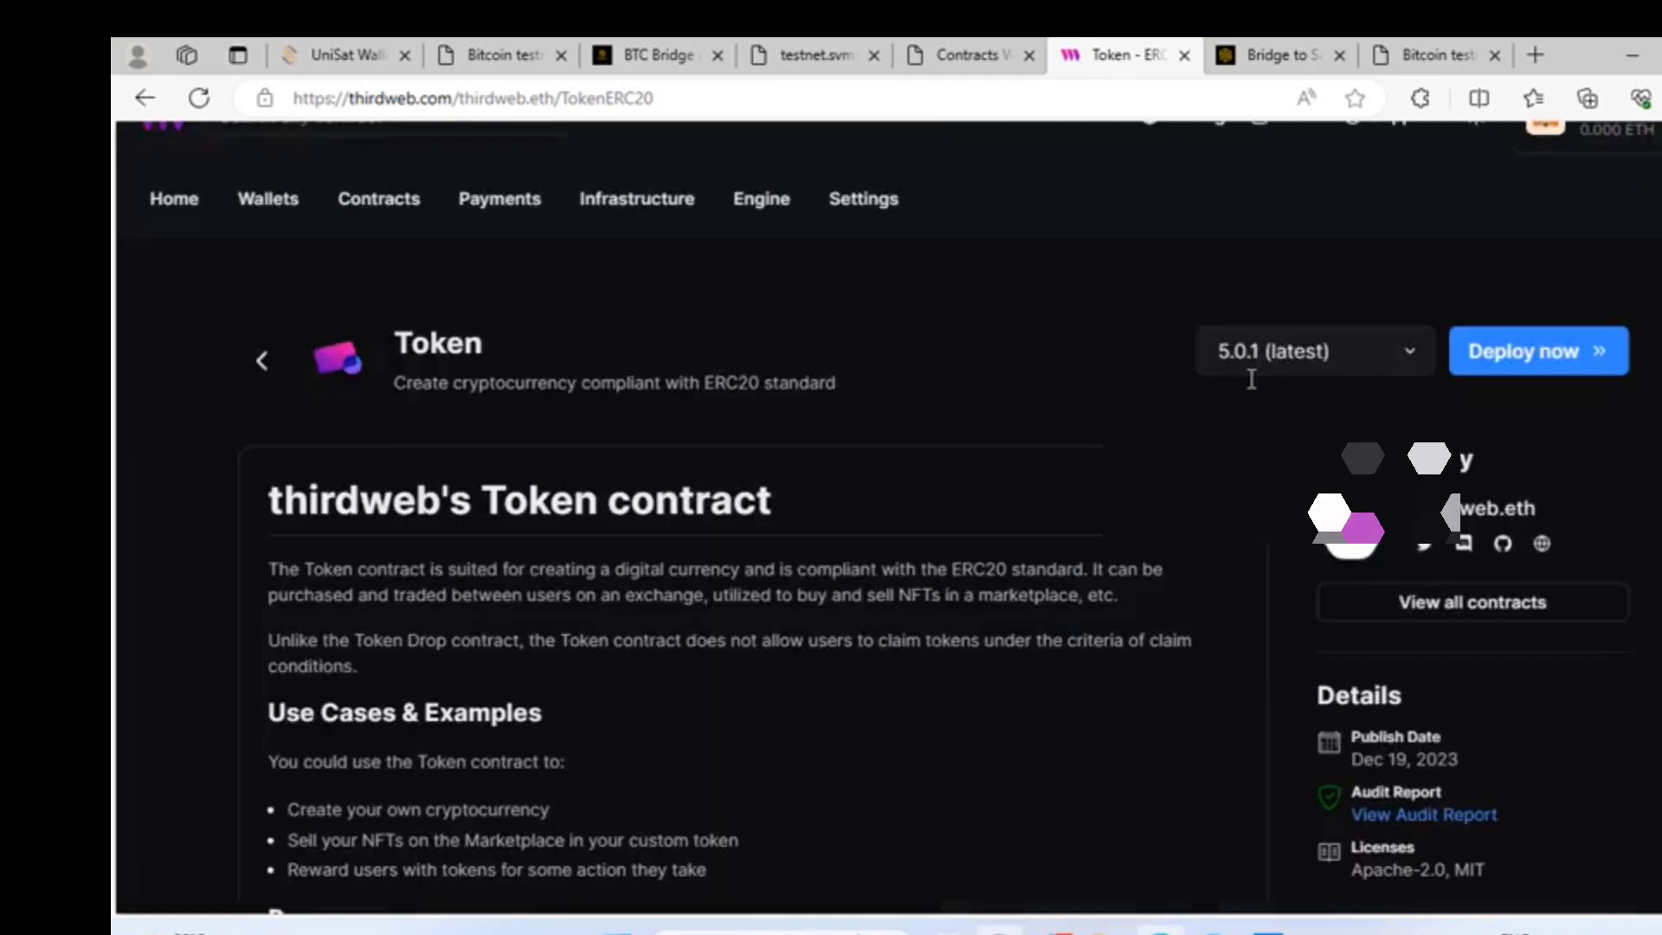
Fill in name SATOS, symbol SAT and description NATIVE TOKEN
{"action": "left_click", "coordinate": [1251, 379]}
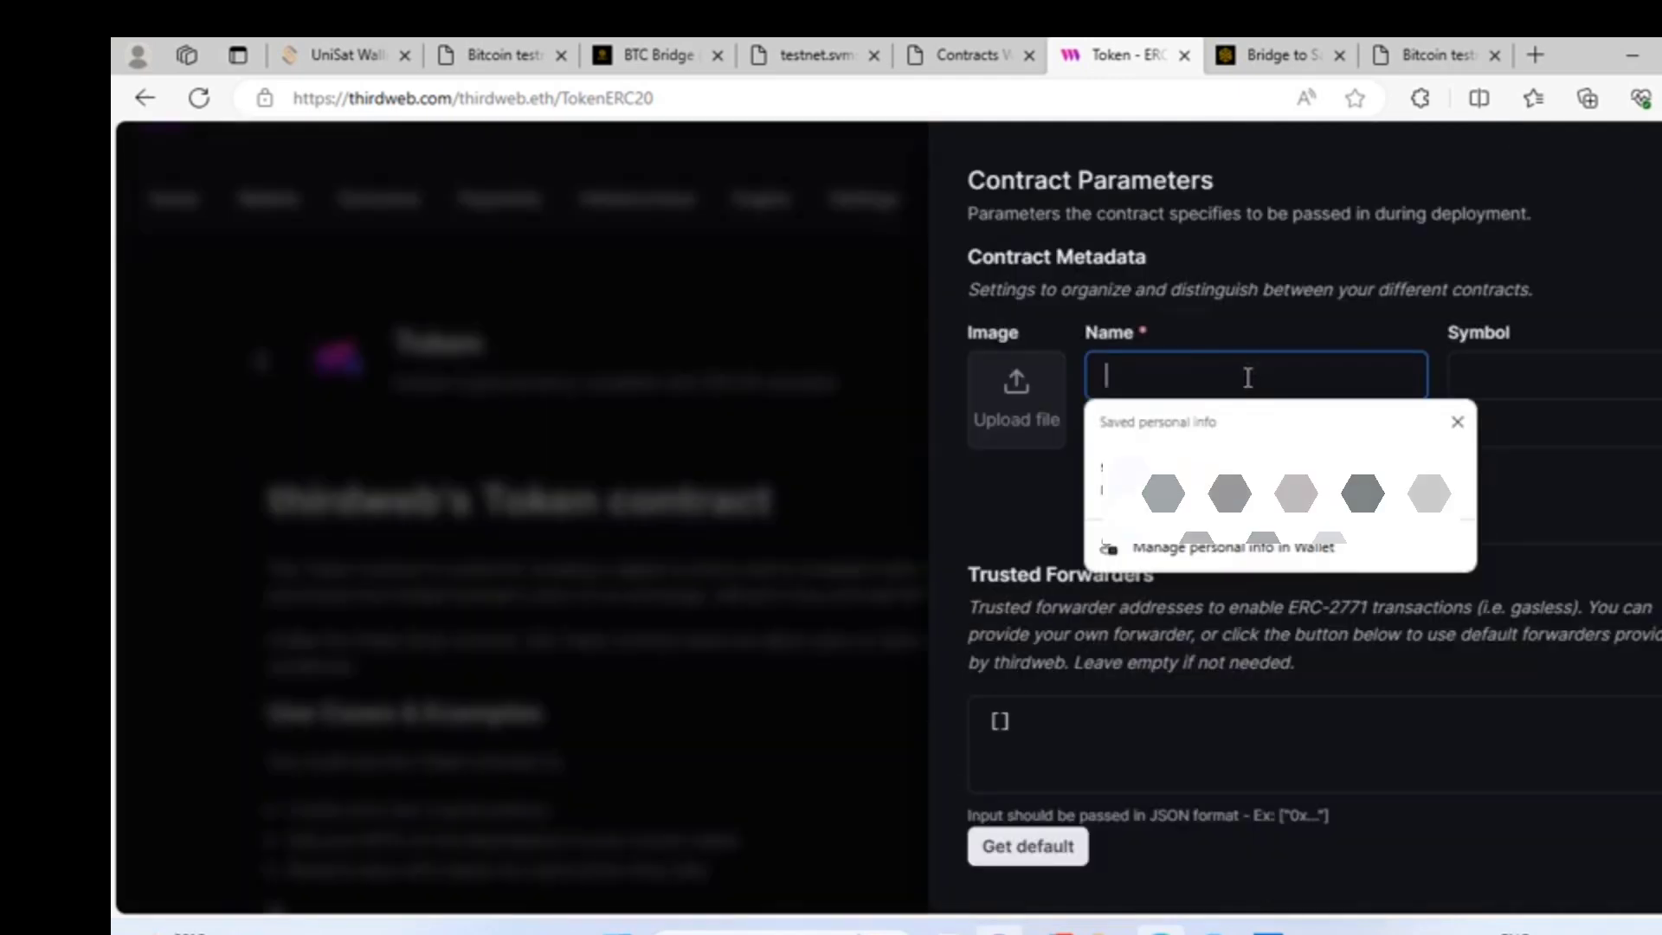
{"action": "type", "text": "SATOS"}
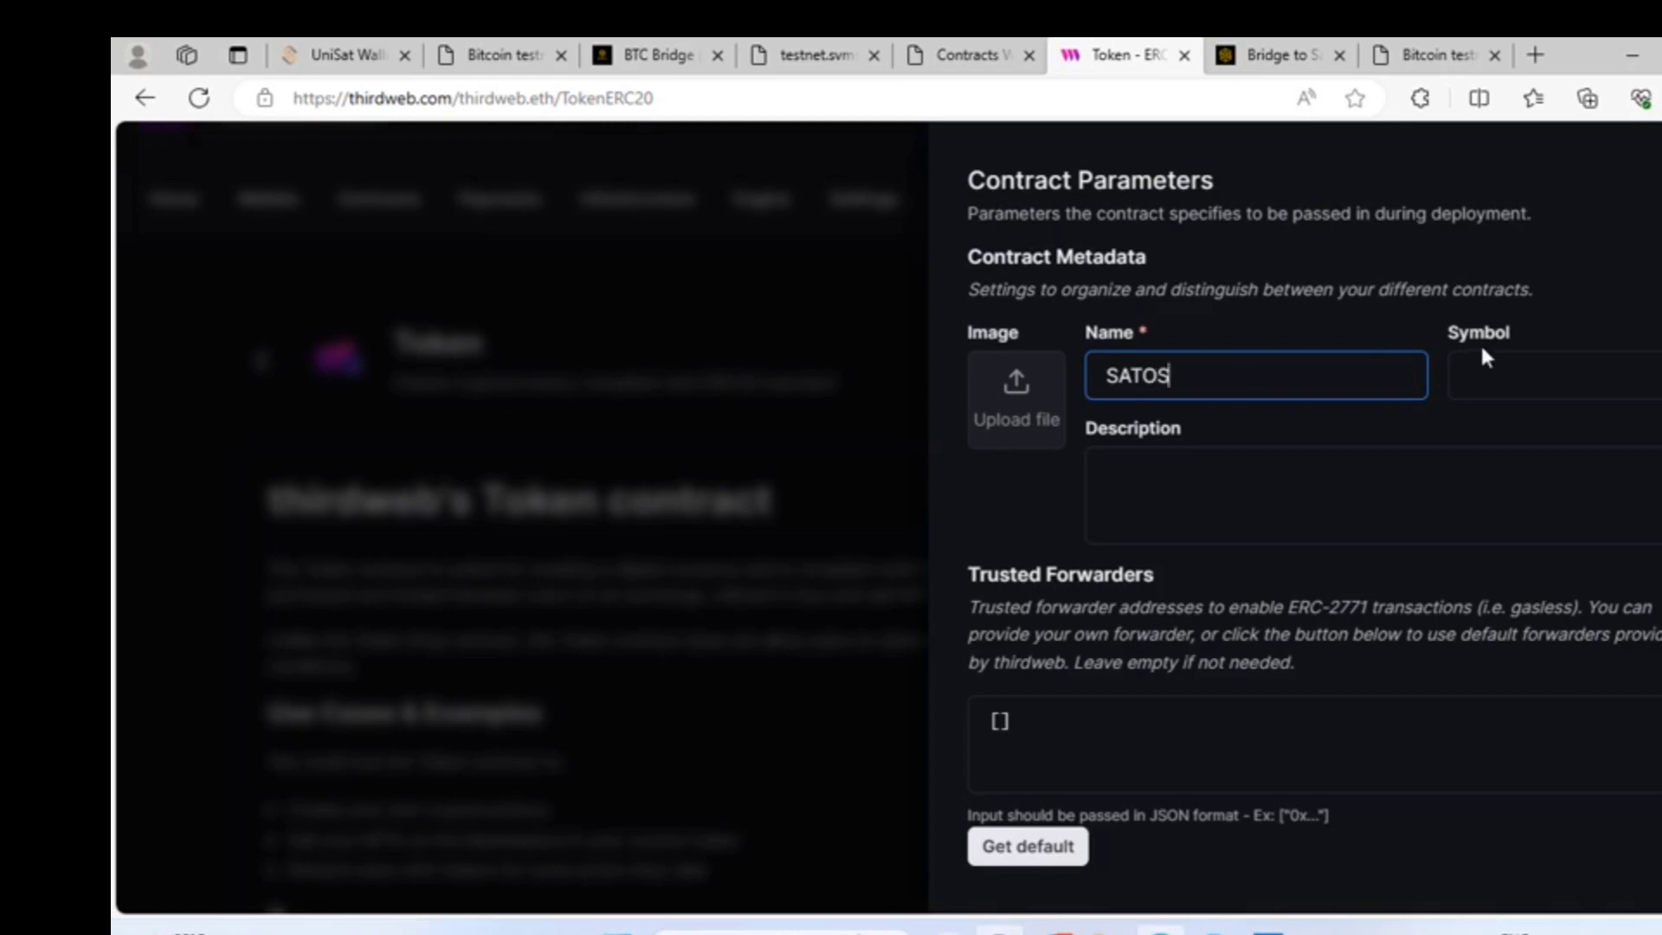
{"action": "left_click", "coordinate": [1509, 384]}
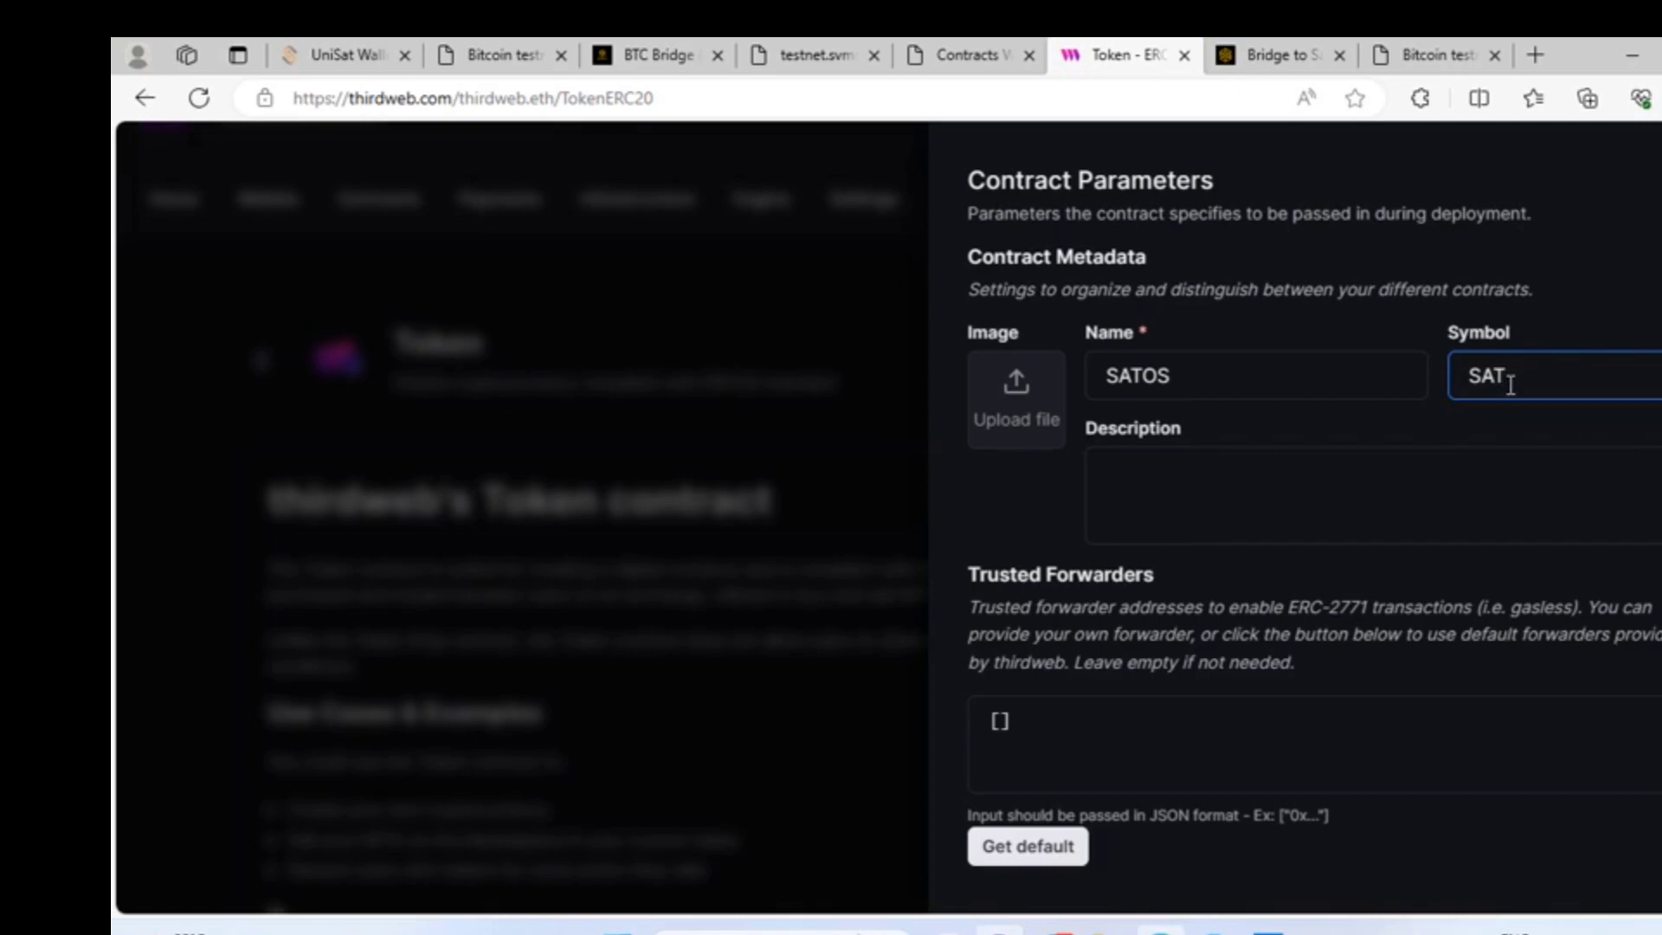
{"action": "left_click", "coordinate": [1286, 490]}
{"action": "type", "text": "NATIVE TOKEN"}
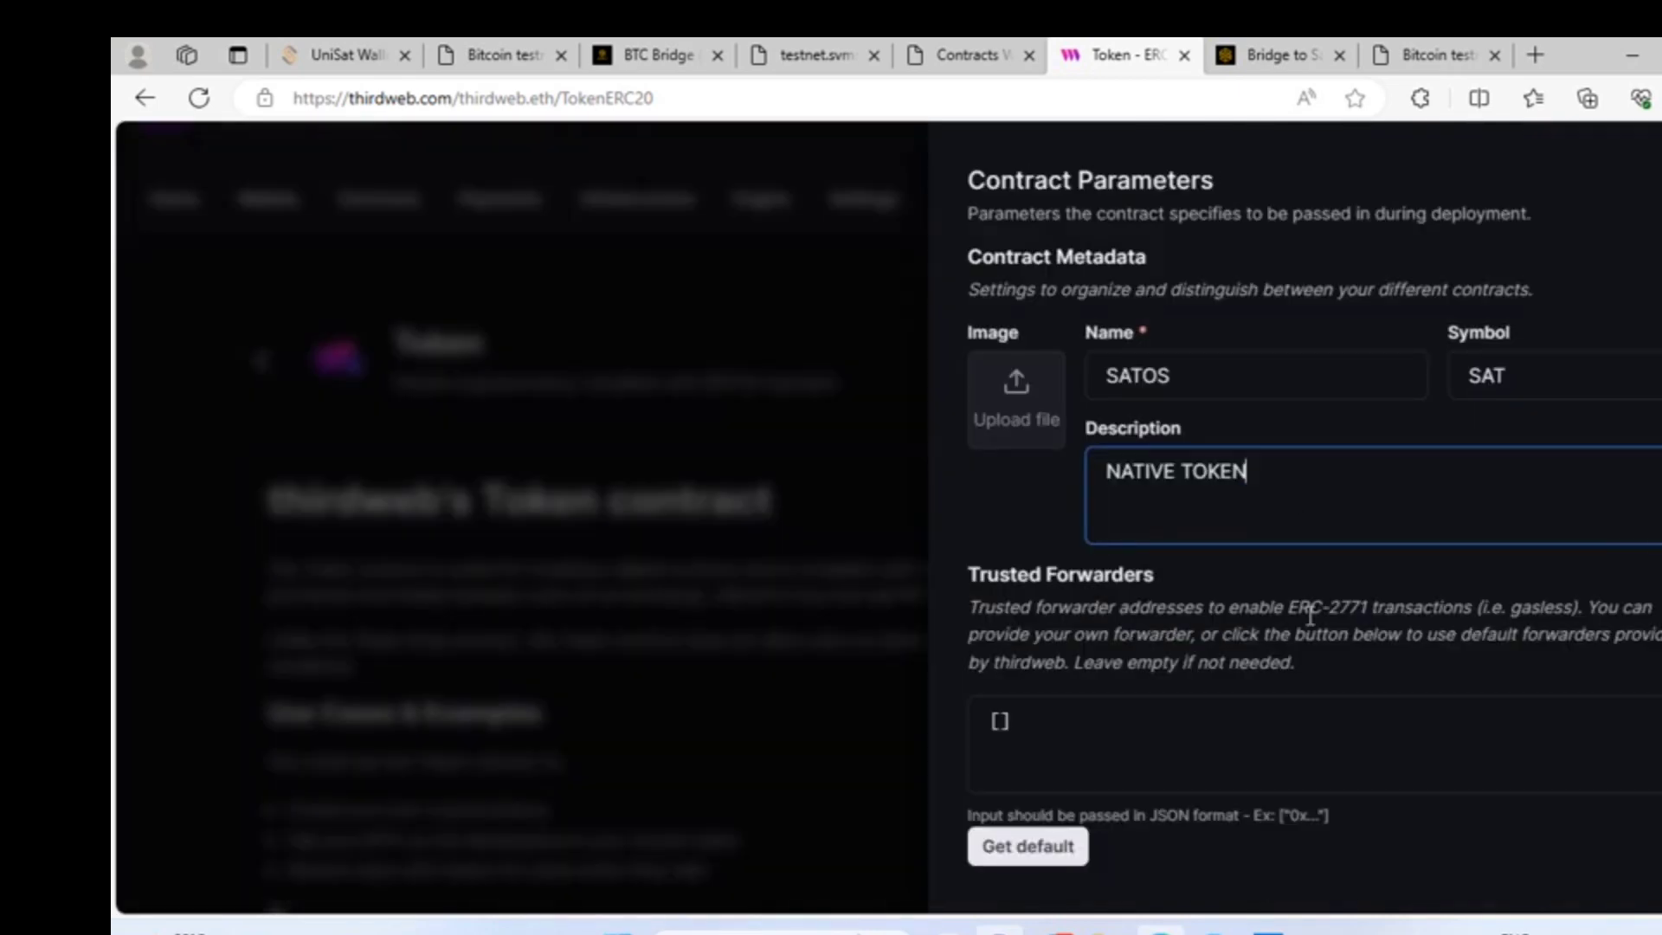
{"action": "scroll", "coordinate": [1310, 616], "scroll_direction": "down", "scroll_amount": 5}
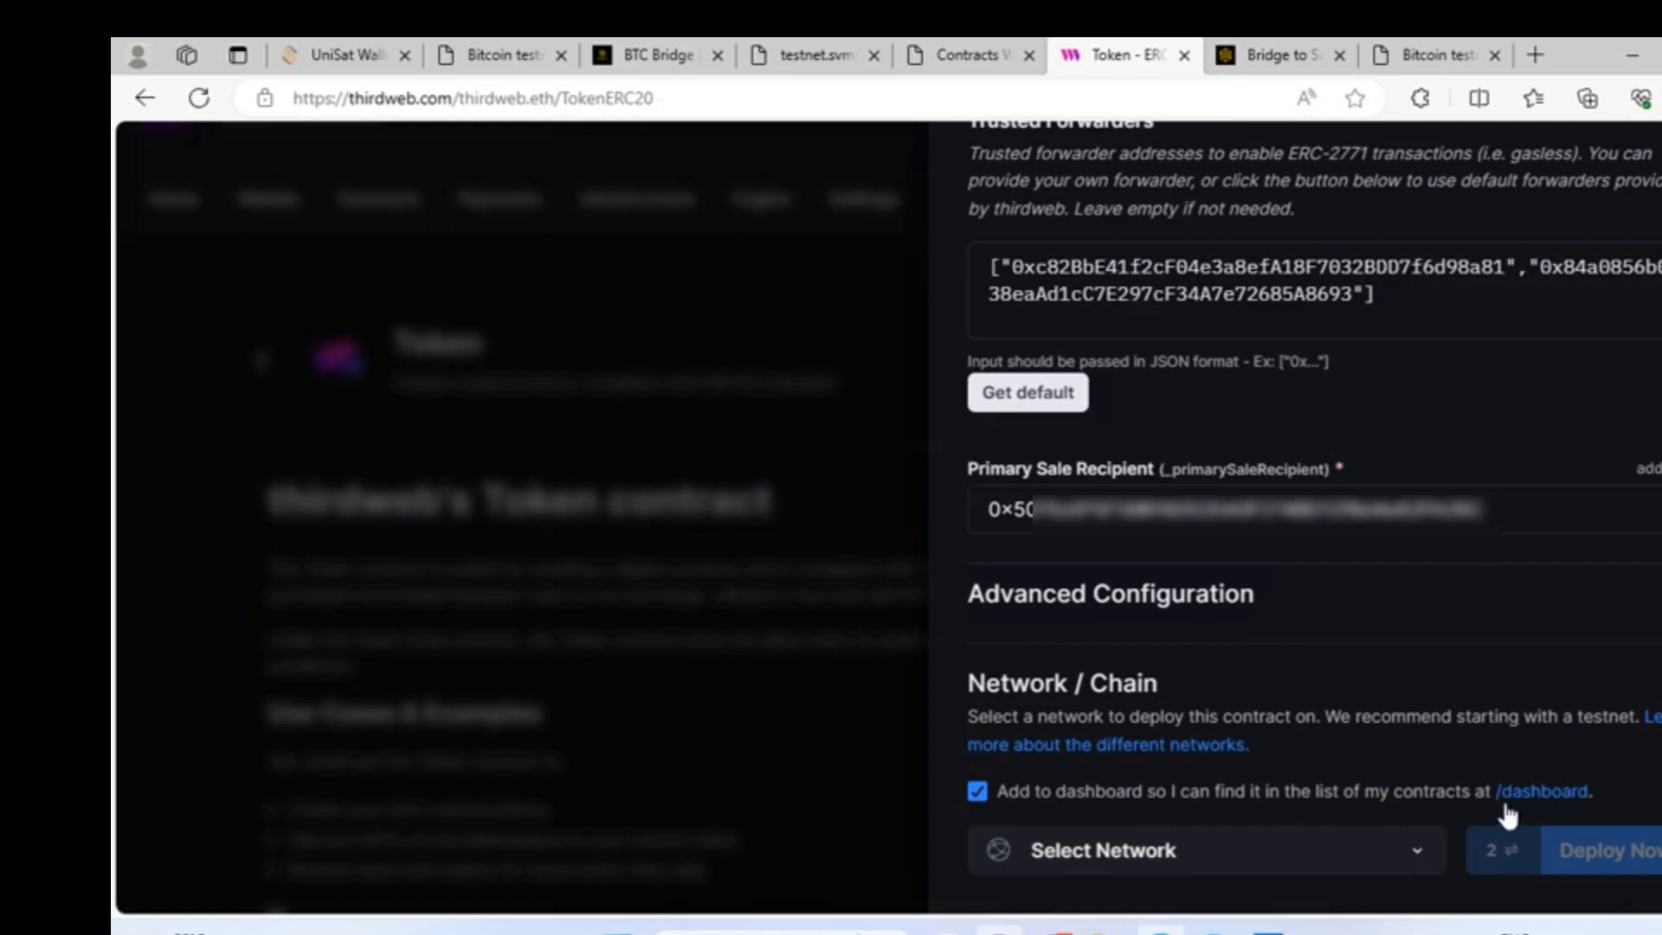
Search the network list for SATOSHIVM, then start a custom network marked as Testnet
{"action": "left_click", "coordinate": [1297, 866]}
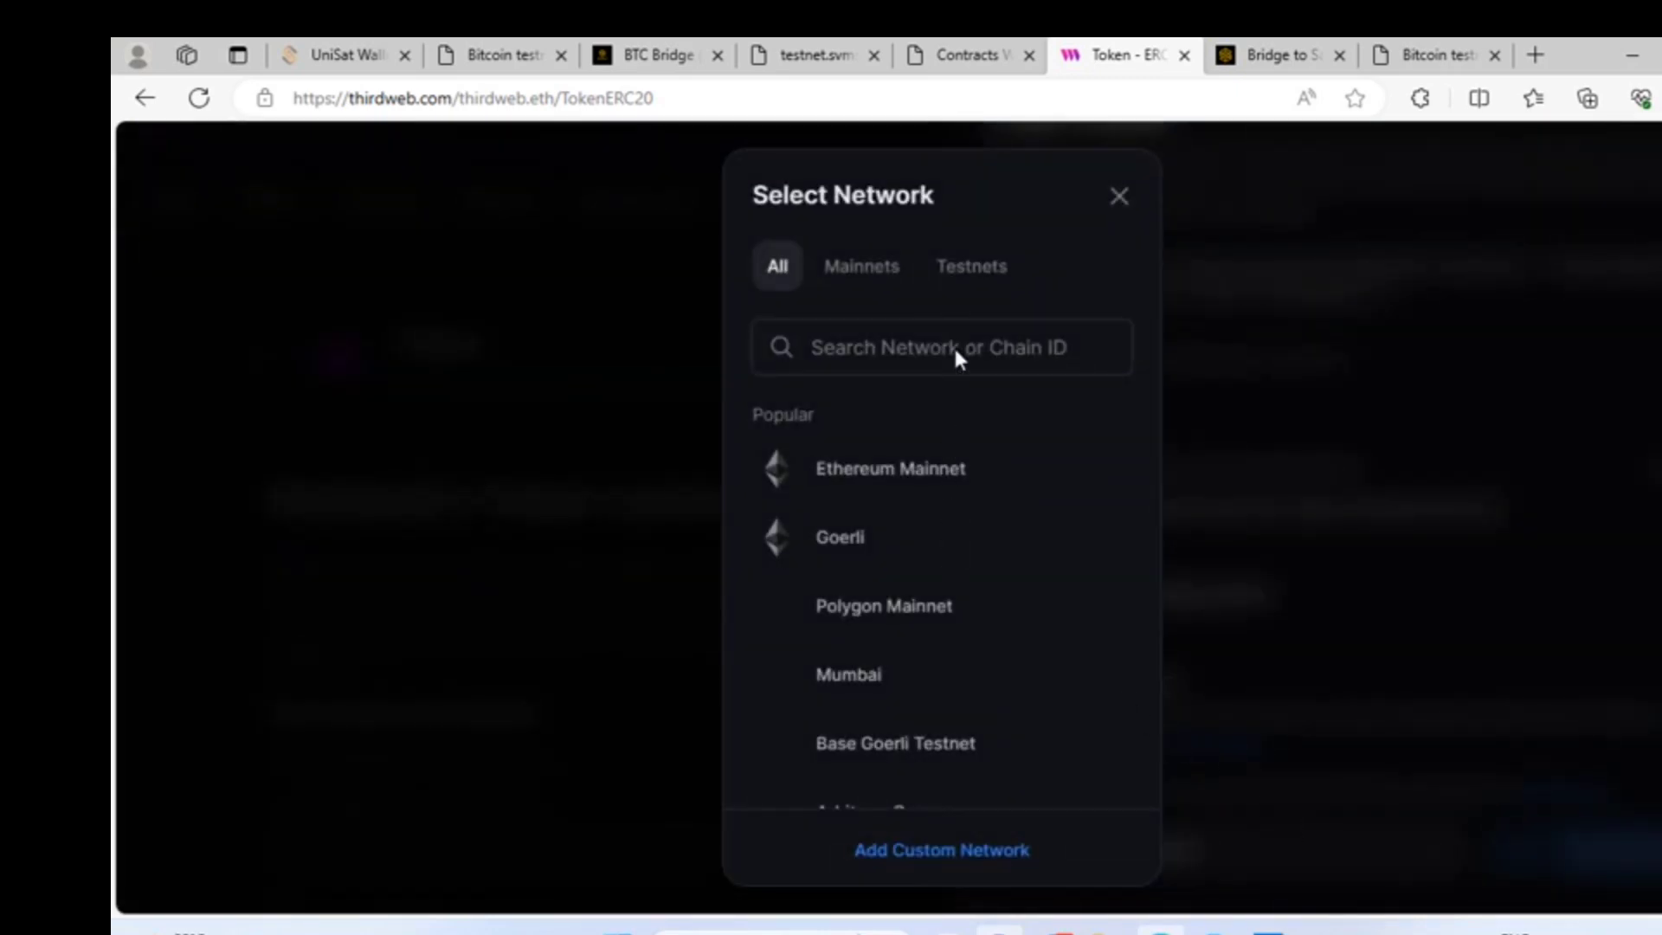
{"action": "left_click", "coordinate": [899, 344]}
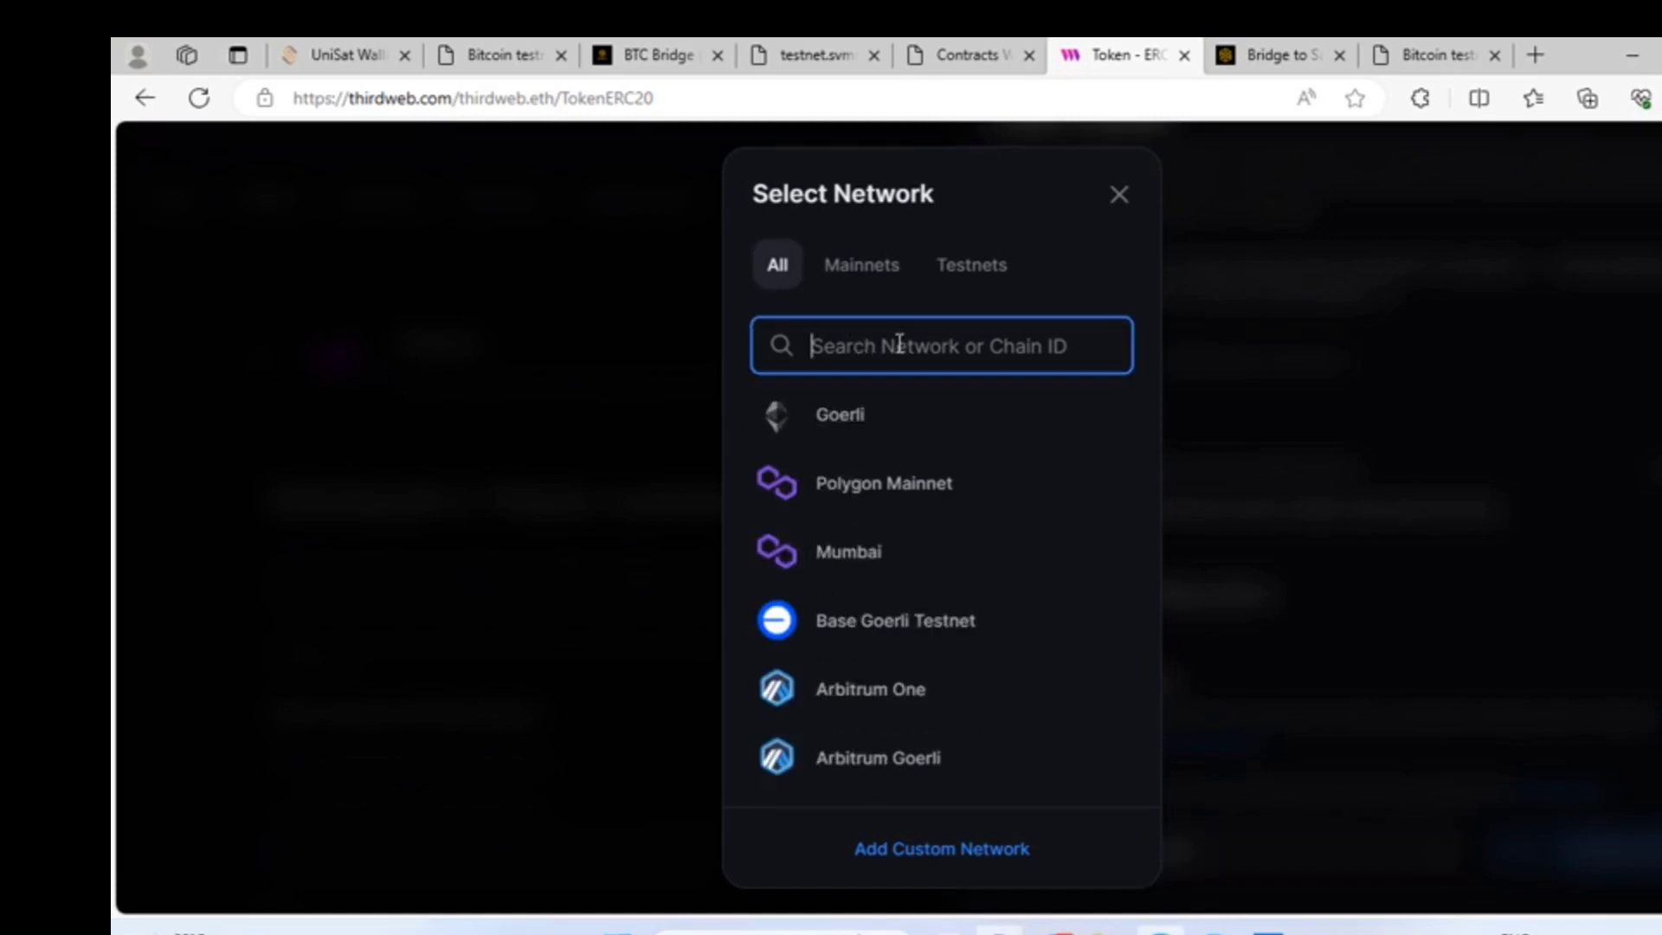
{"action": "type", "text": "SATOSHIVM"}
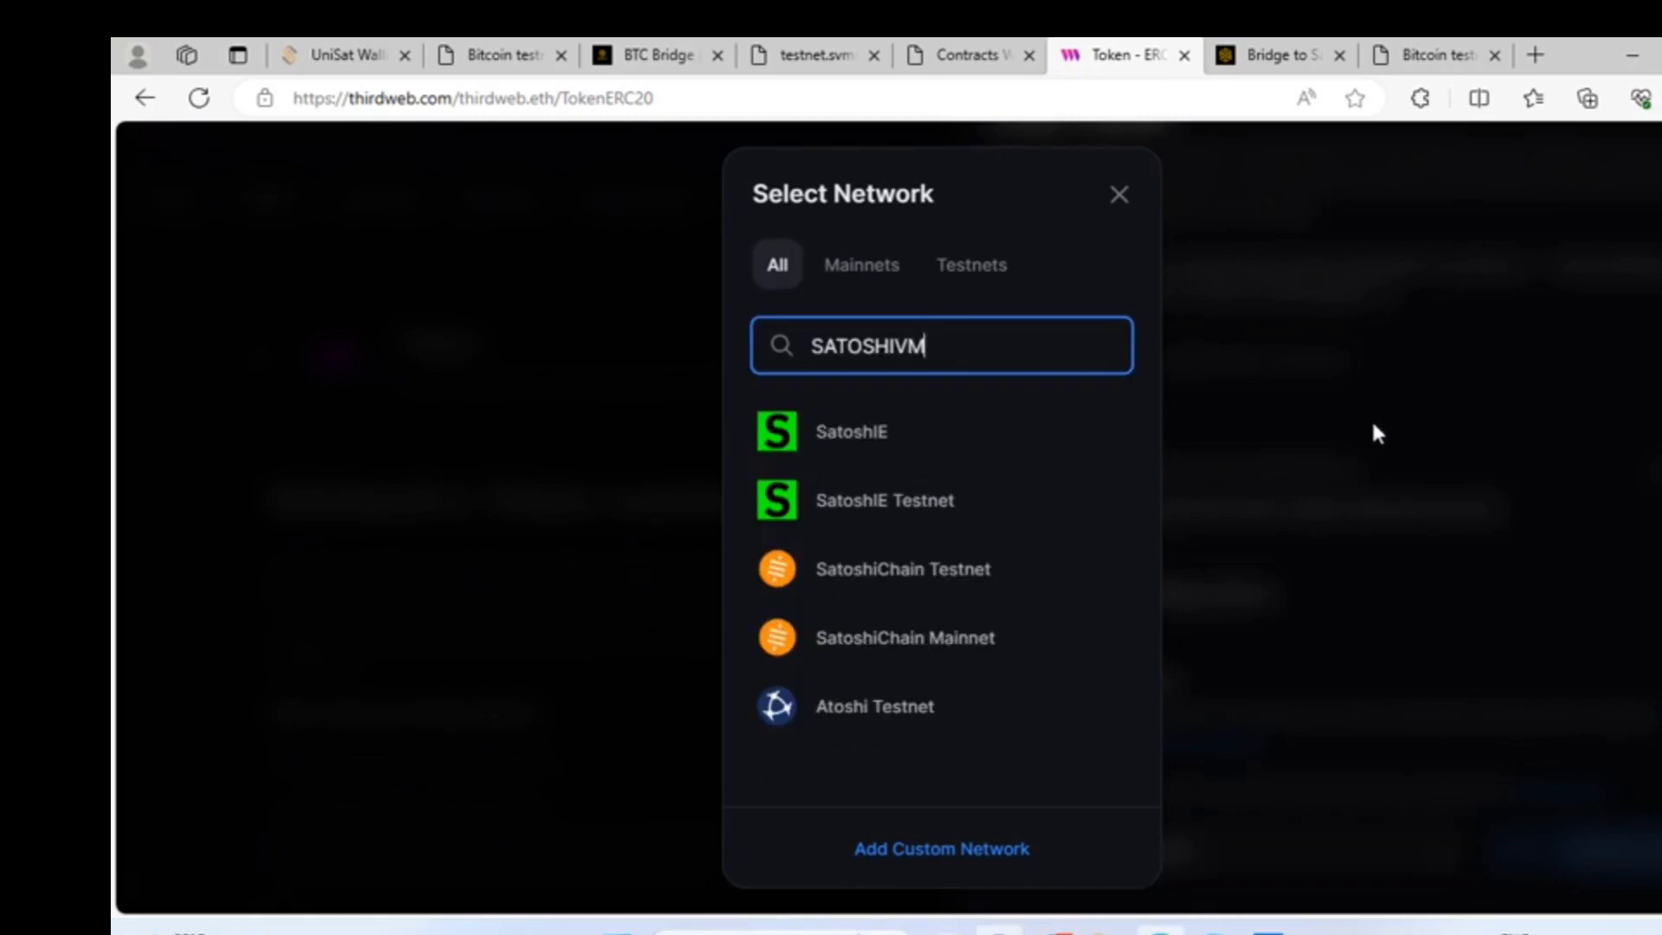
{"action": "left_click", "coordinate": [992, 279]}
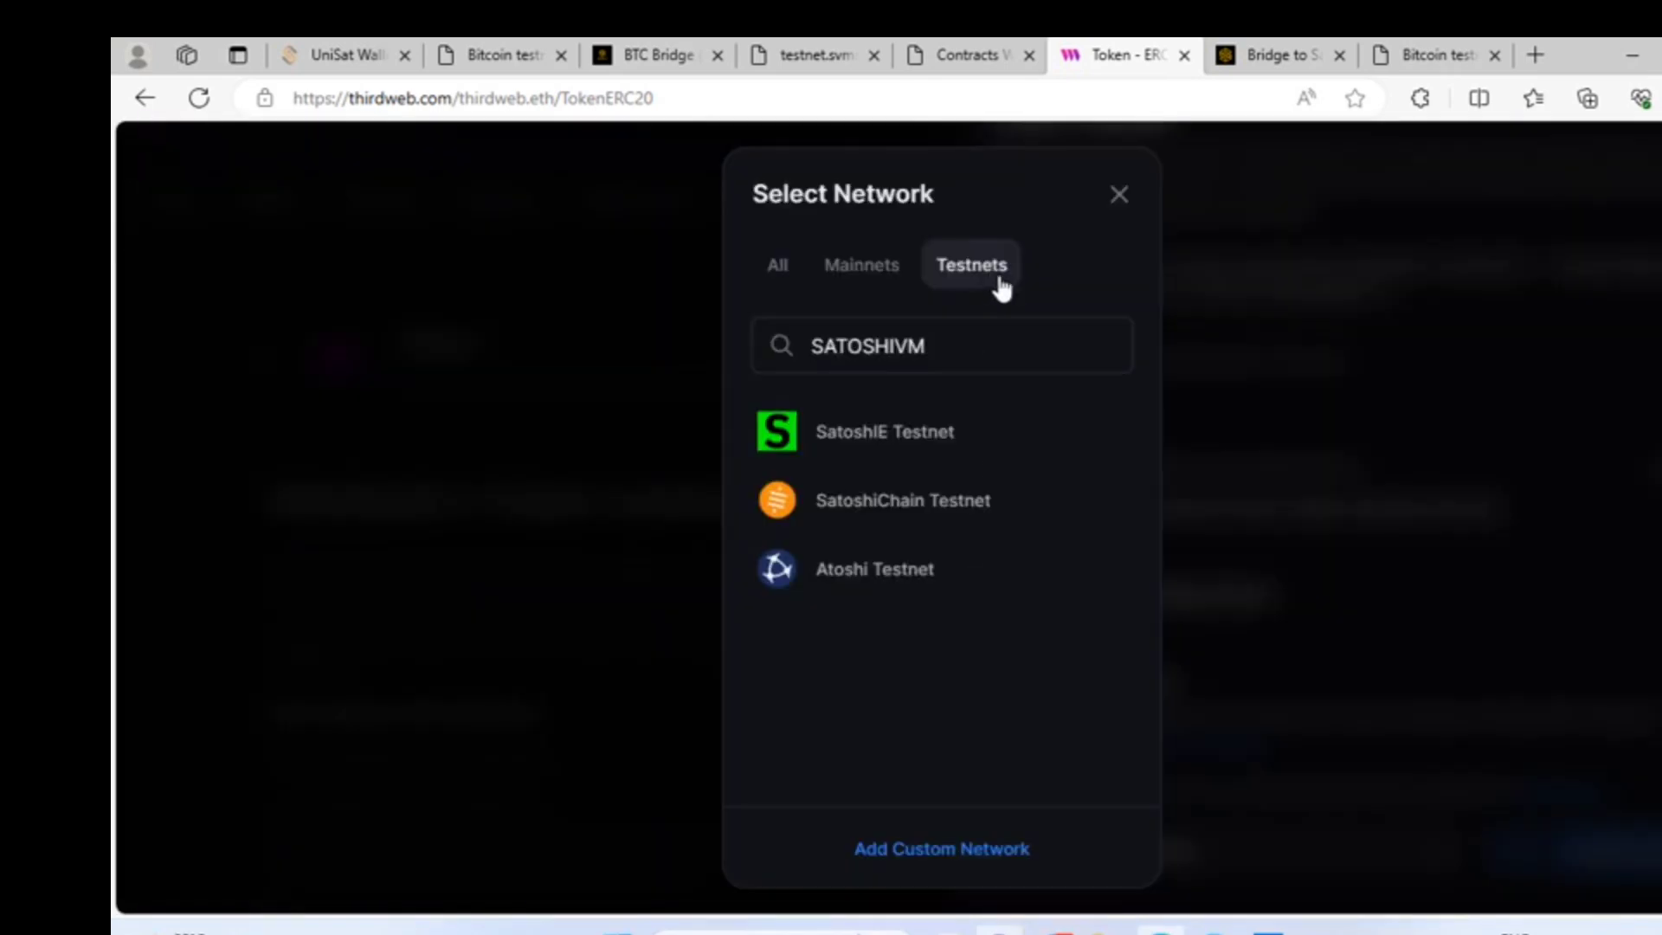
{"action": "left_click", "coordinate": [913, 851]}
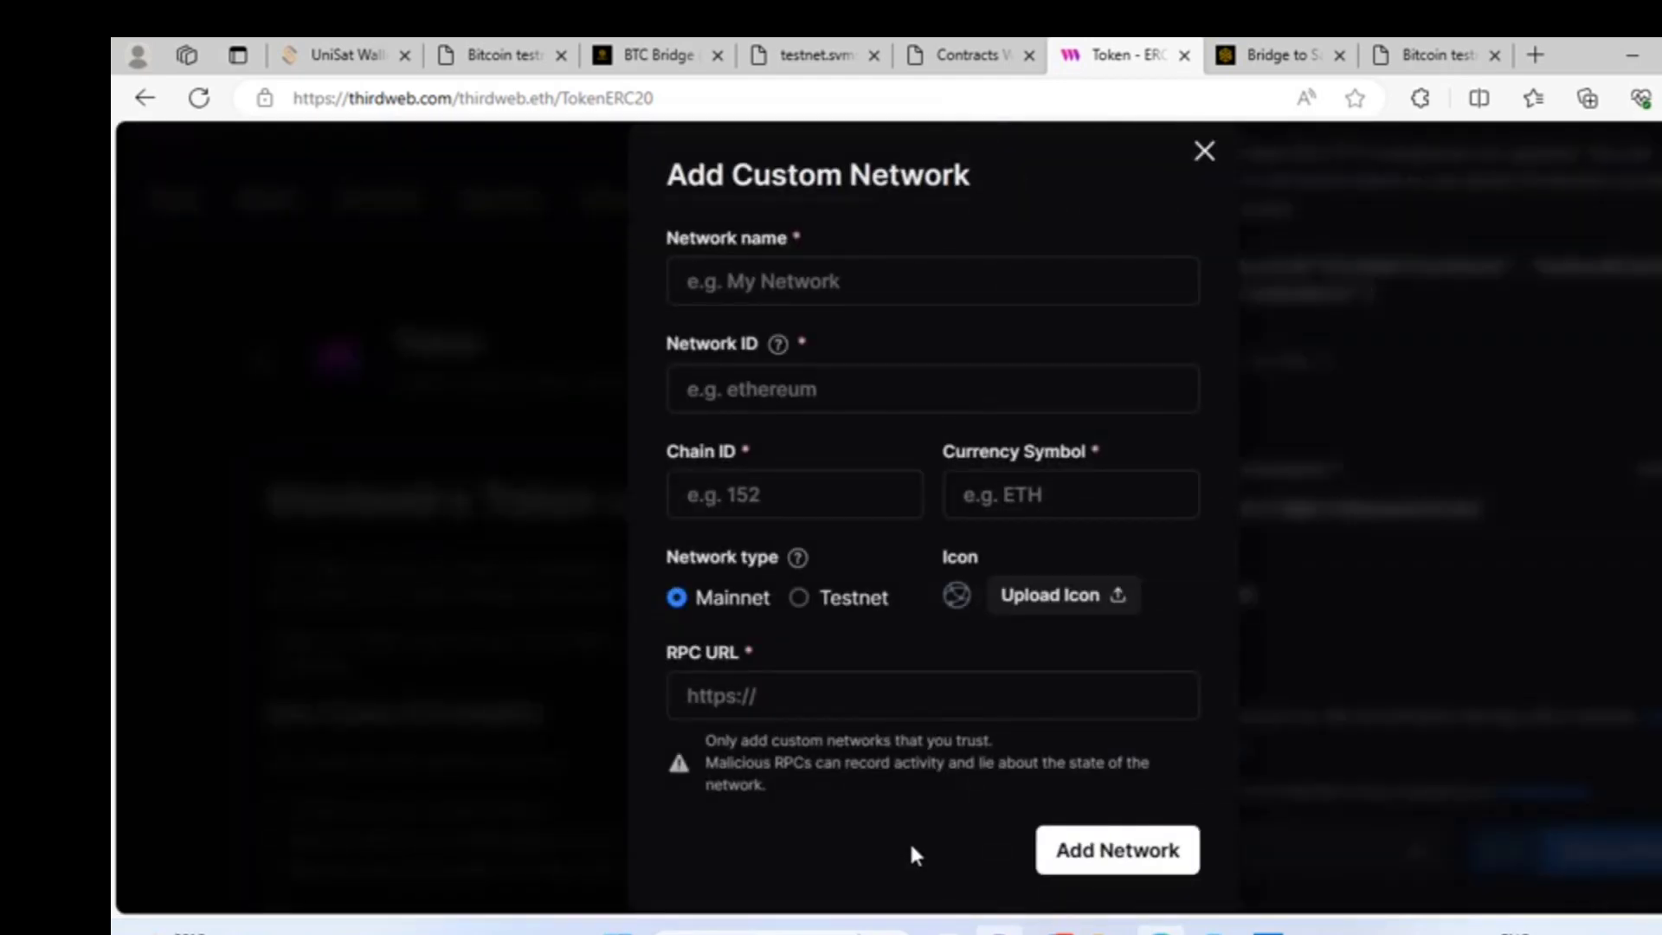
{"action": "left_click", "coordinate": [814, 597]}
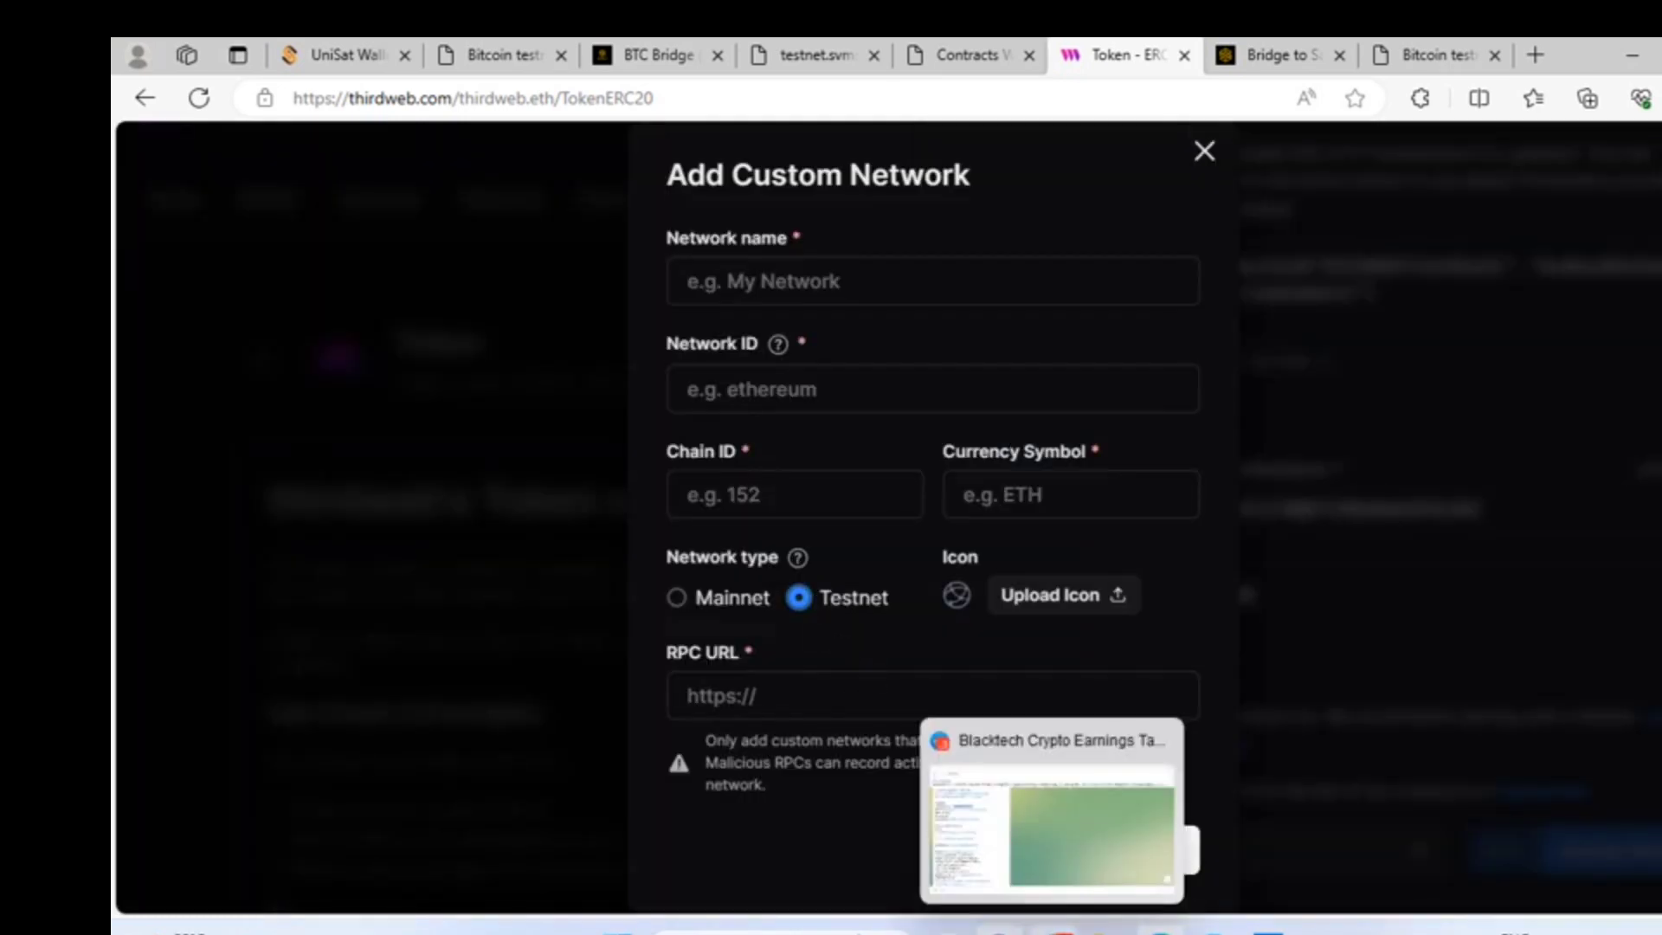
{"action": "left_click", "coordinate": [1058, 928]}
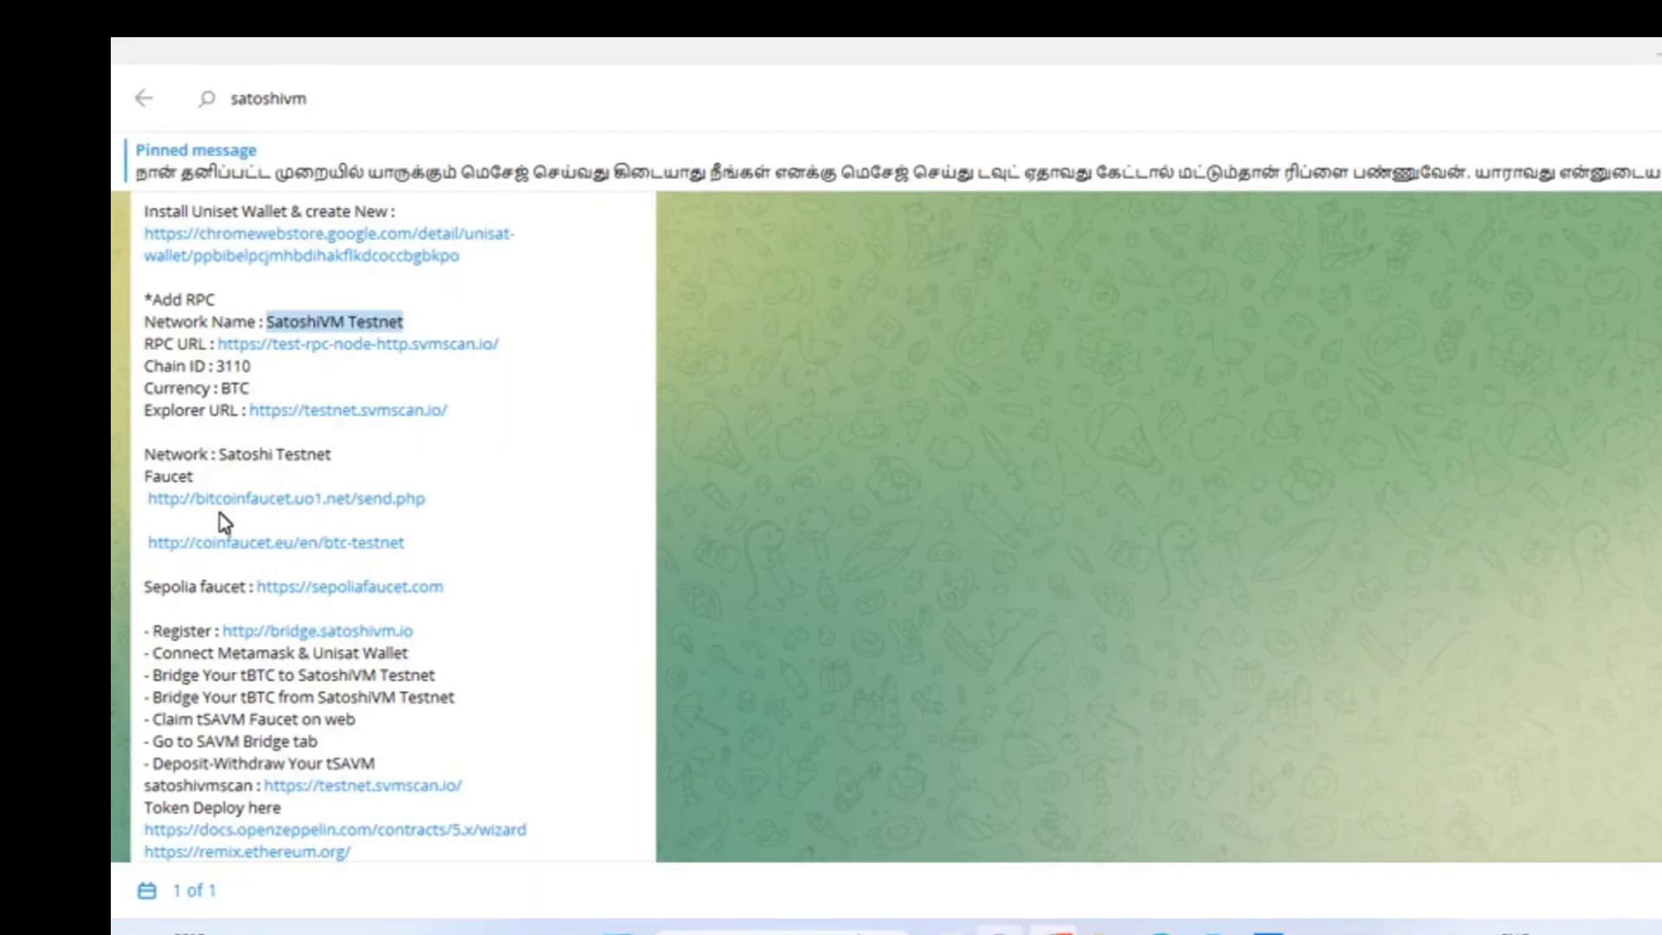
{"action": "right_click", "coordinate": [242, 346]}
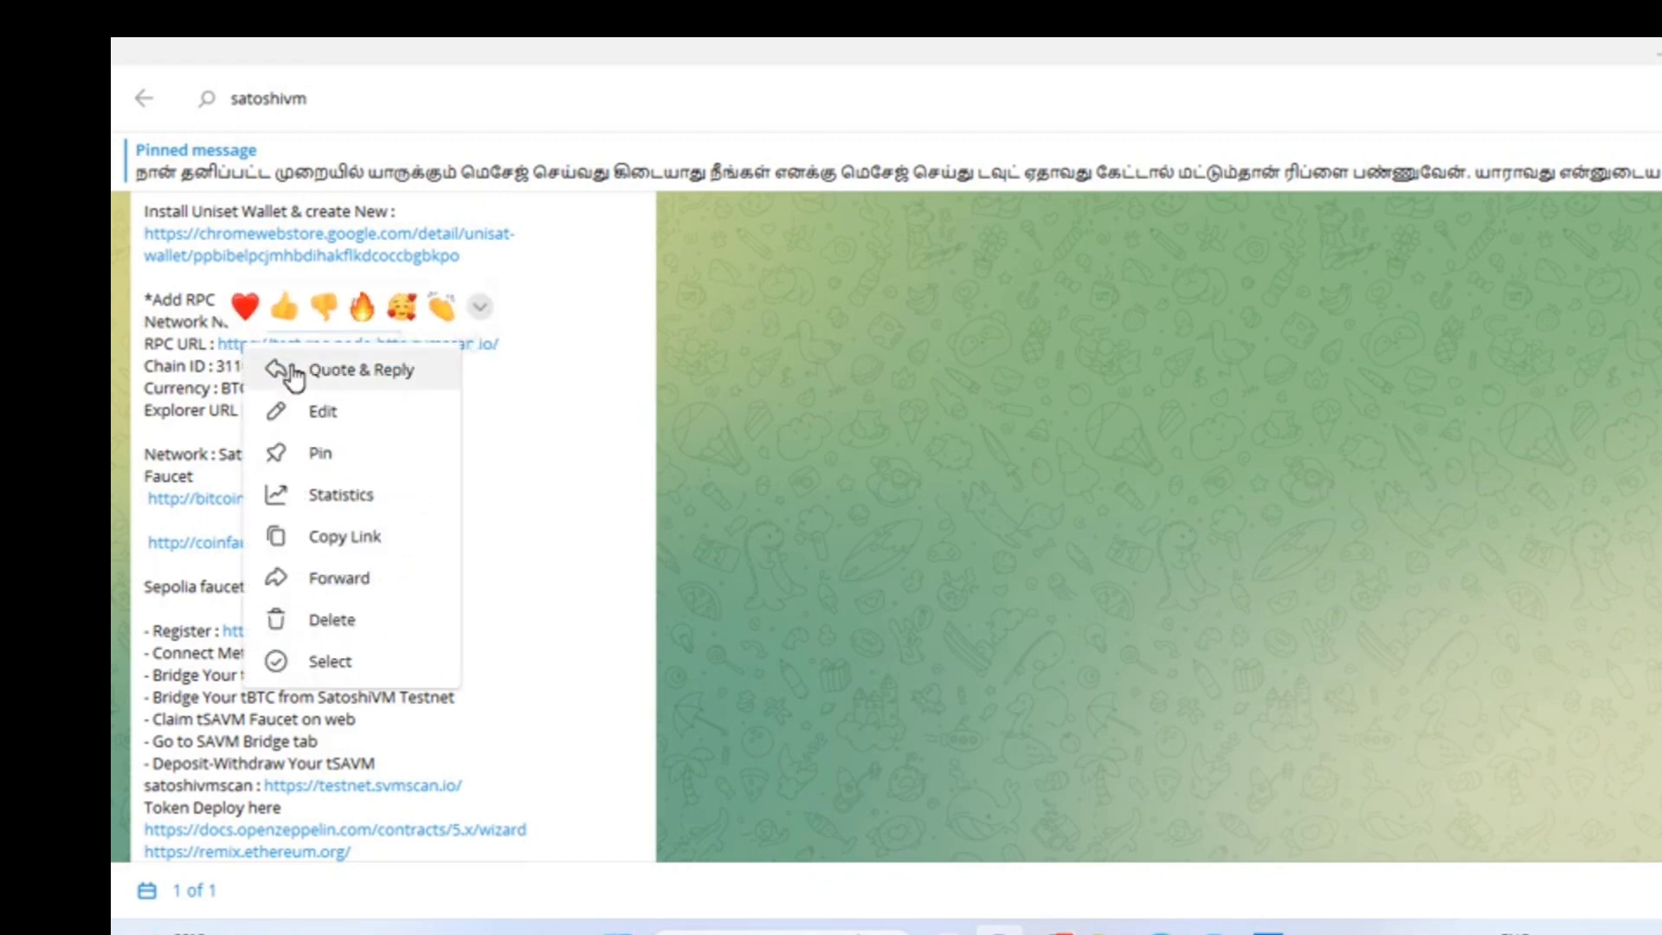
{"action": "left_click", "coordinate": [417, 529]}
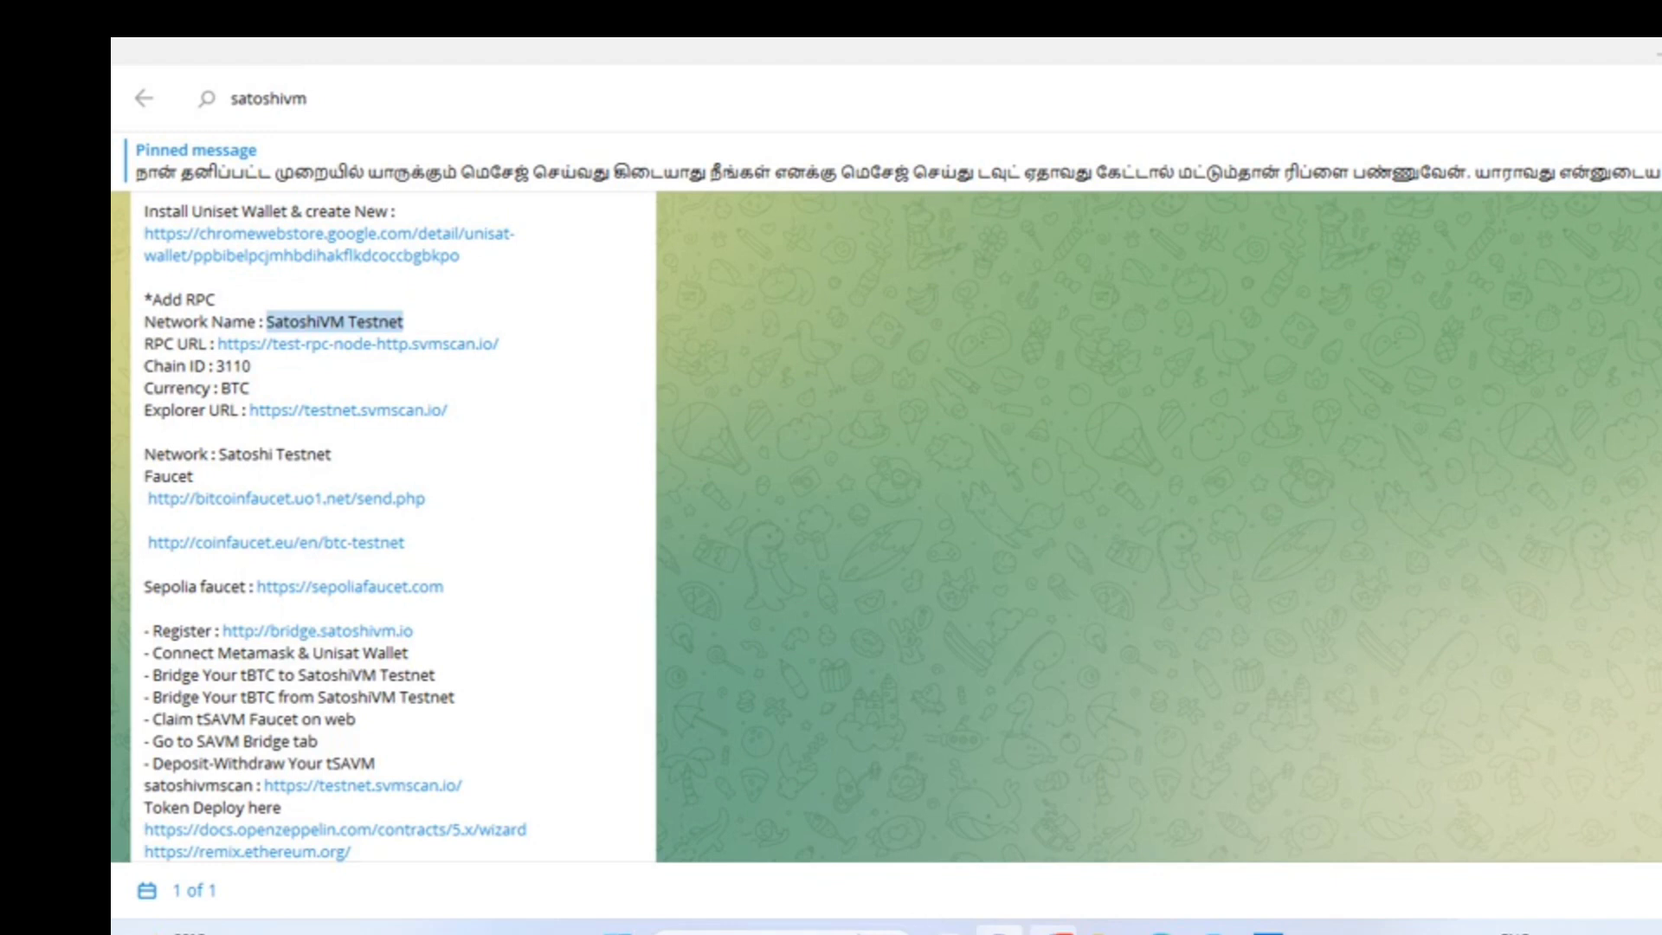
Add the SATOSHIVM testnet with the svmscan RPC URL, chain ID 3110, currency BTC, then deploy the token
{"action": "left_click", "coordinate": [1108, 931]}
{"action": "left_click", "coordinate": [1043, 709]}
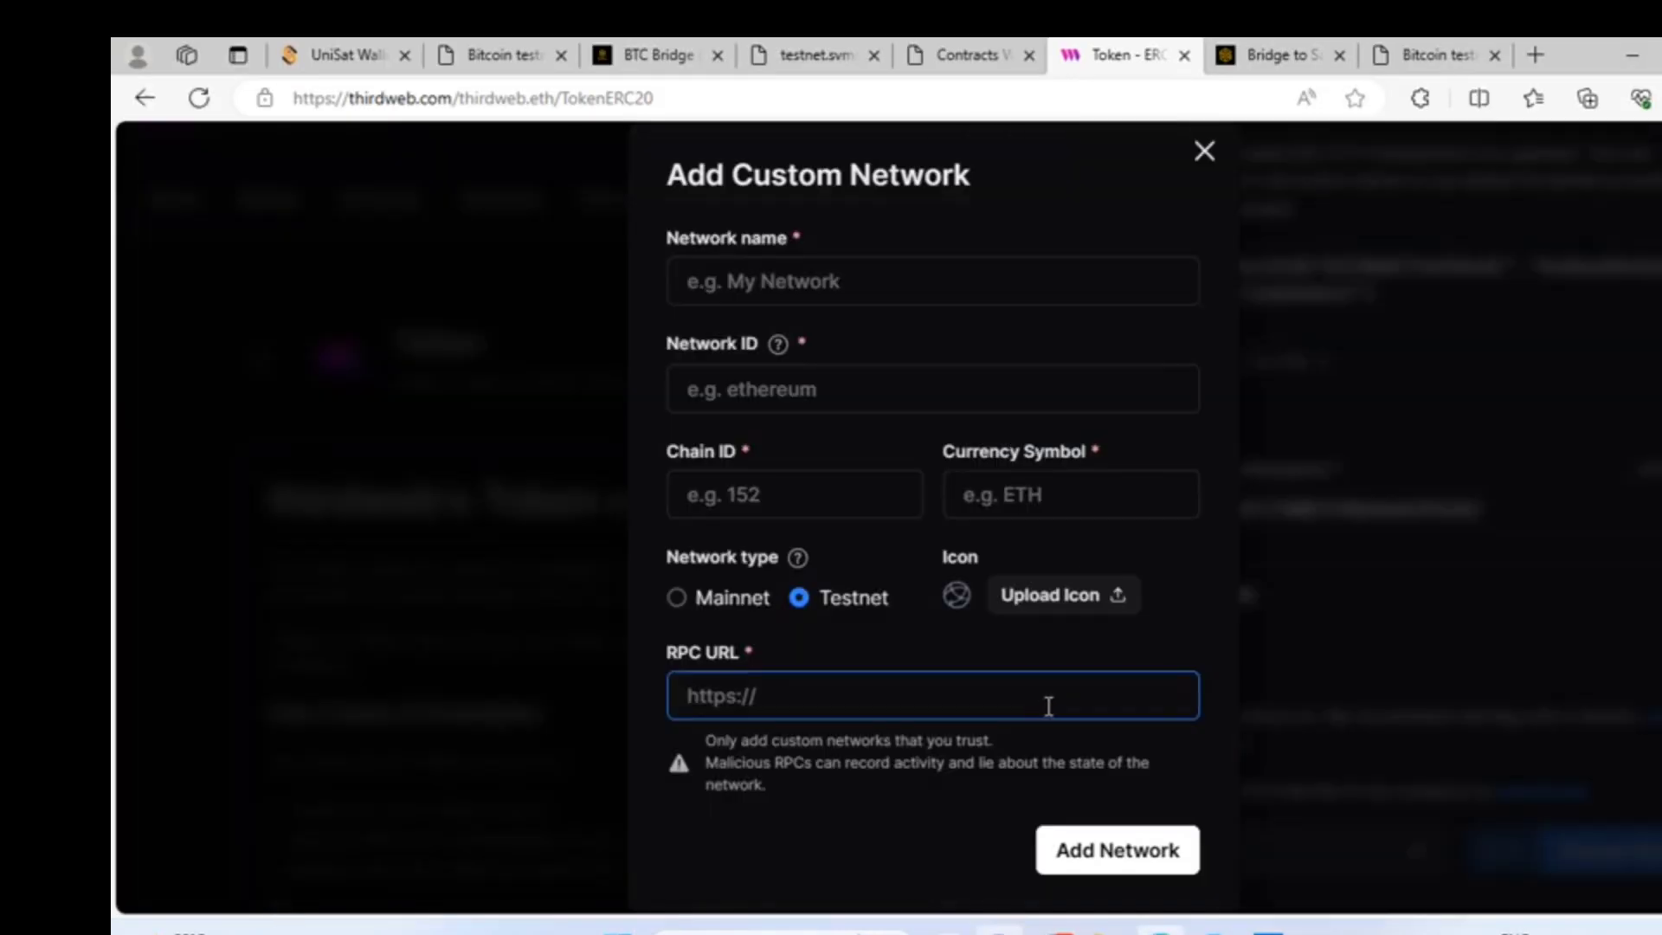
{"action": "type", "text": "https://test-rpc-node-http.svmscan.io/"}
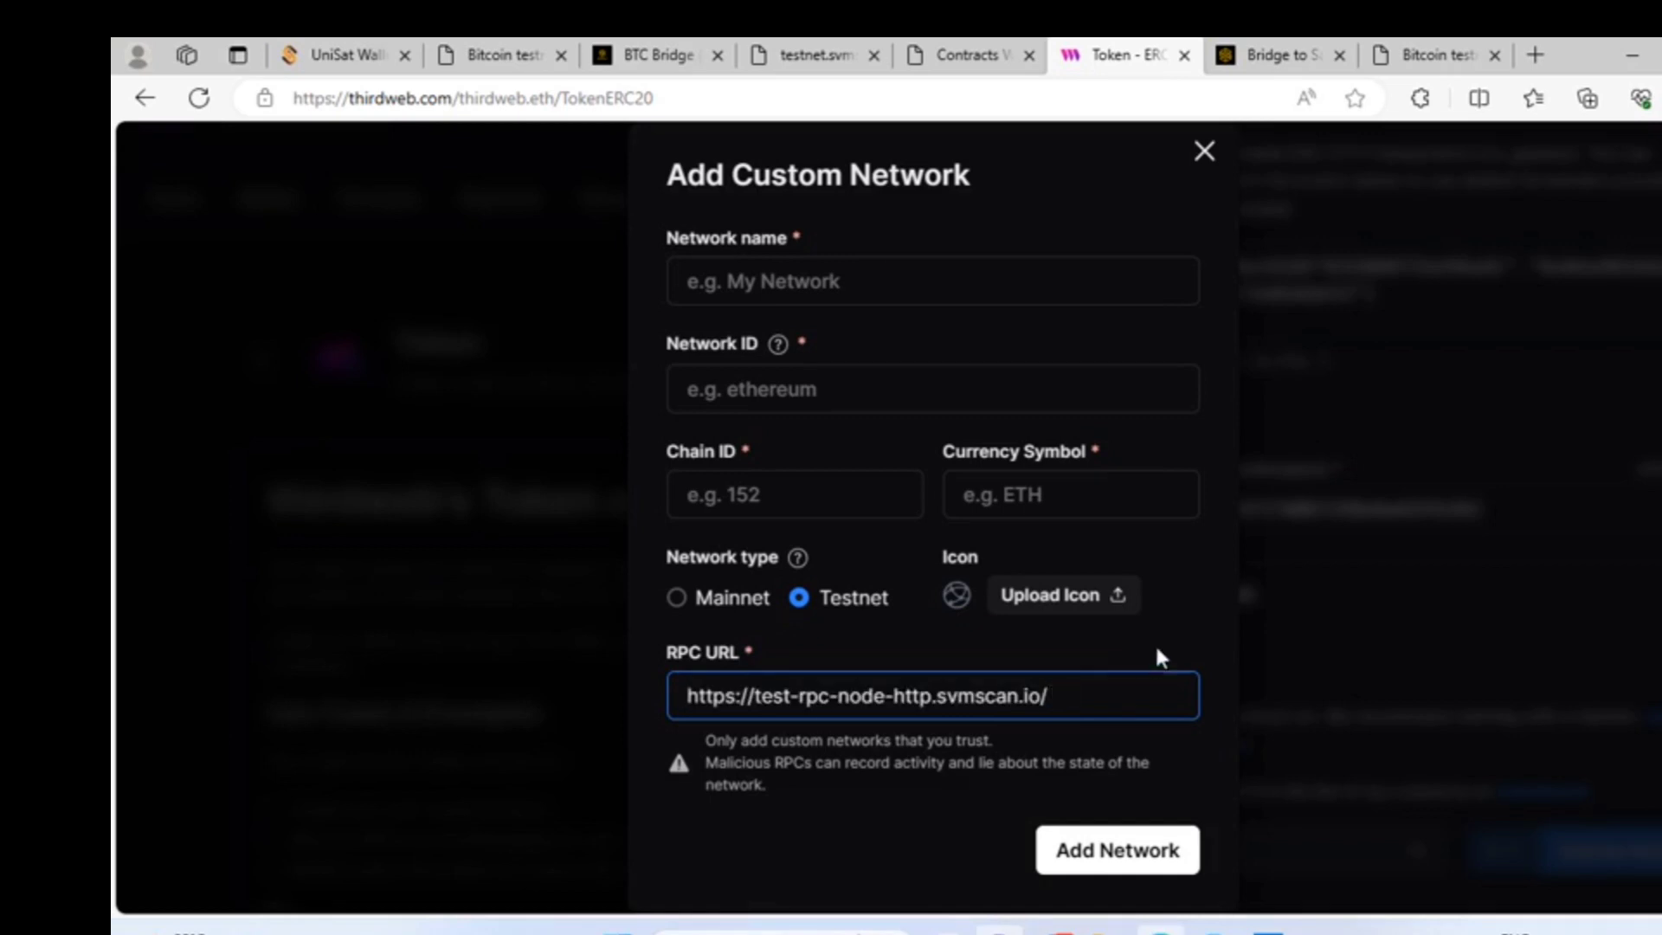
{"action": "left_click", "coordinate": [852, 513]}
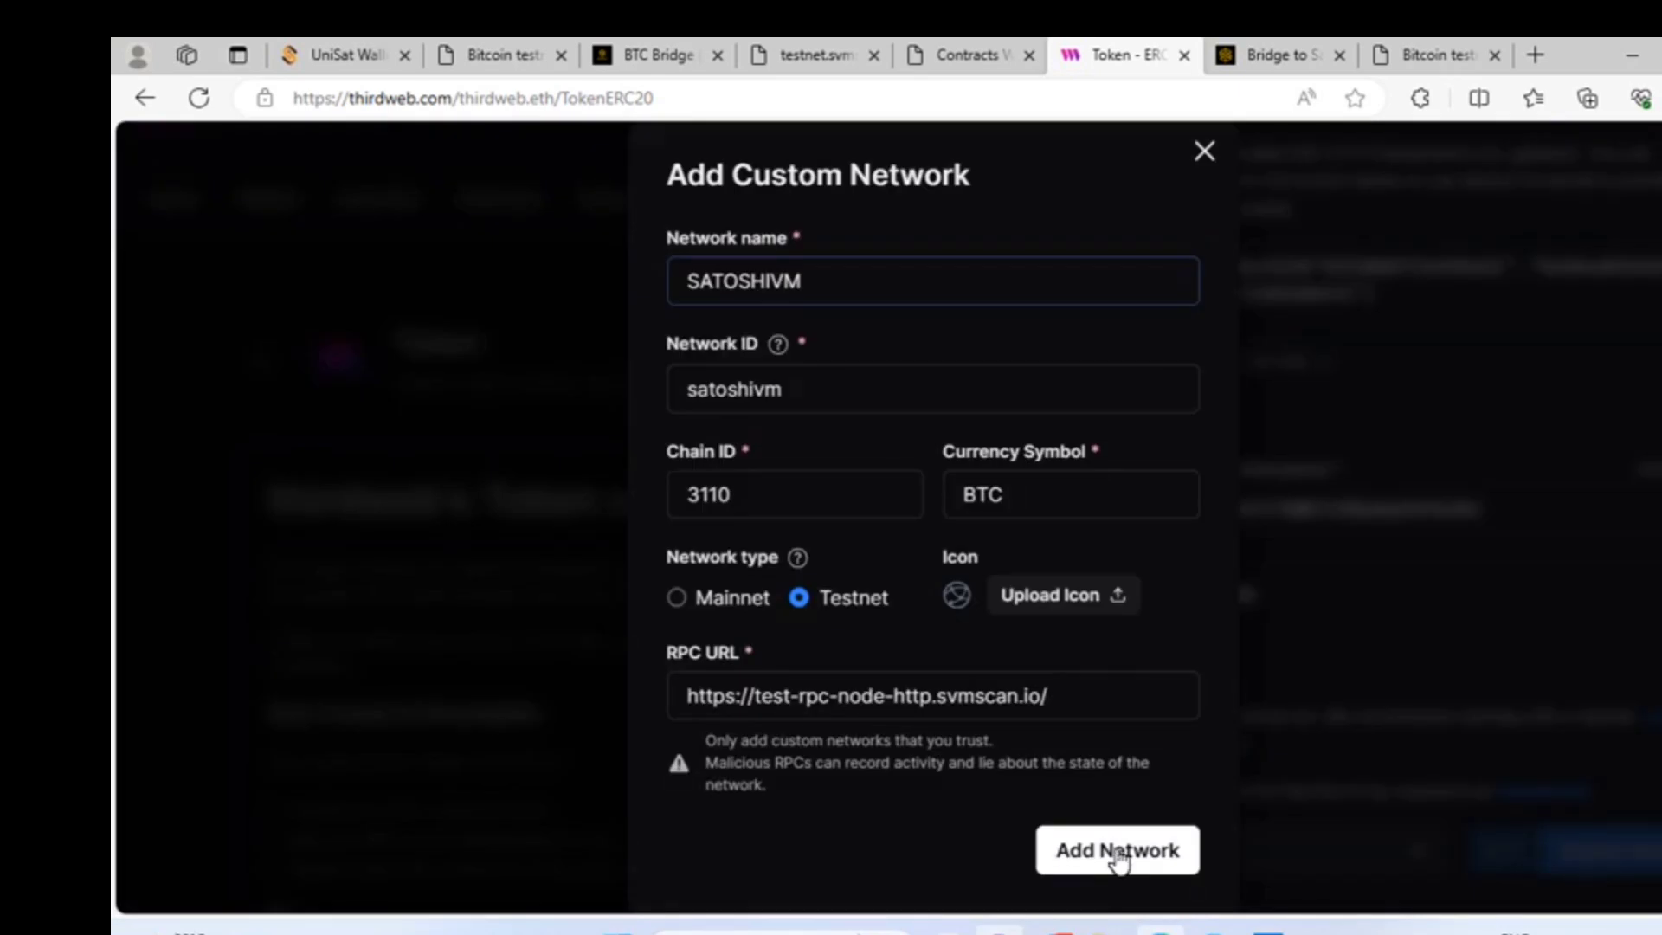
{"action": "left_click", "coordinate": [1118, 852]}
{"action": "left_click", "coordinate": [1602, 852]}
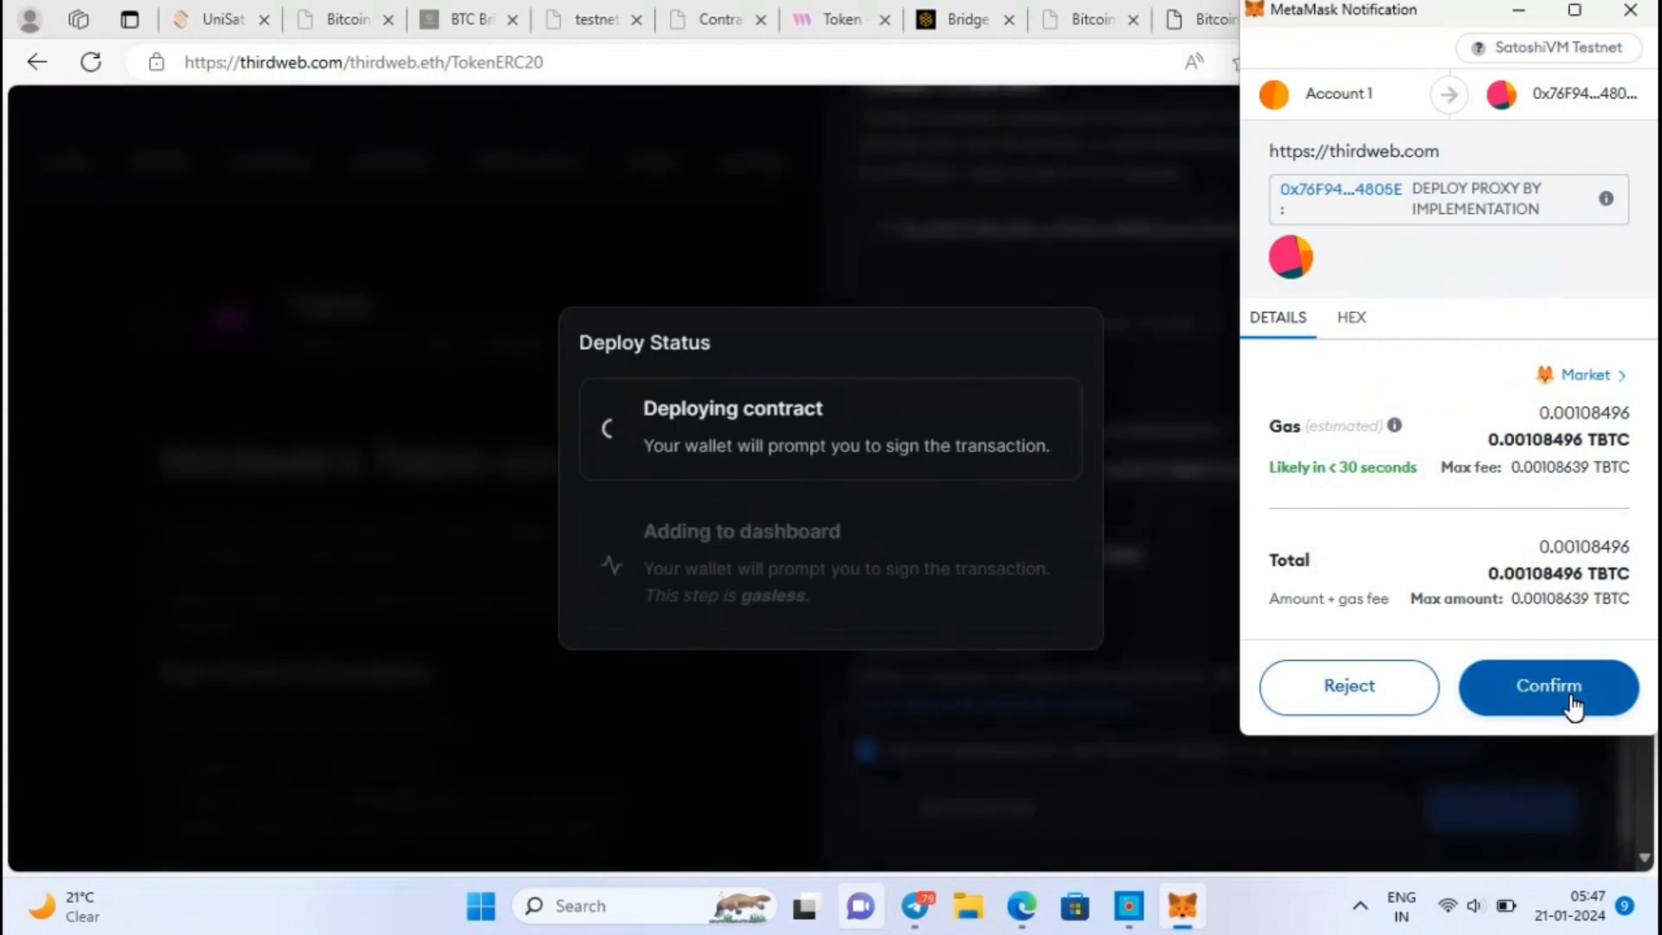
Confirm the Token deployment transaction in MetaMask, then sign the add-to-dashboard request
{"action": "left_click", "coordinate": [1571, 703]}
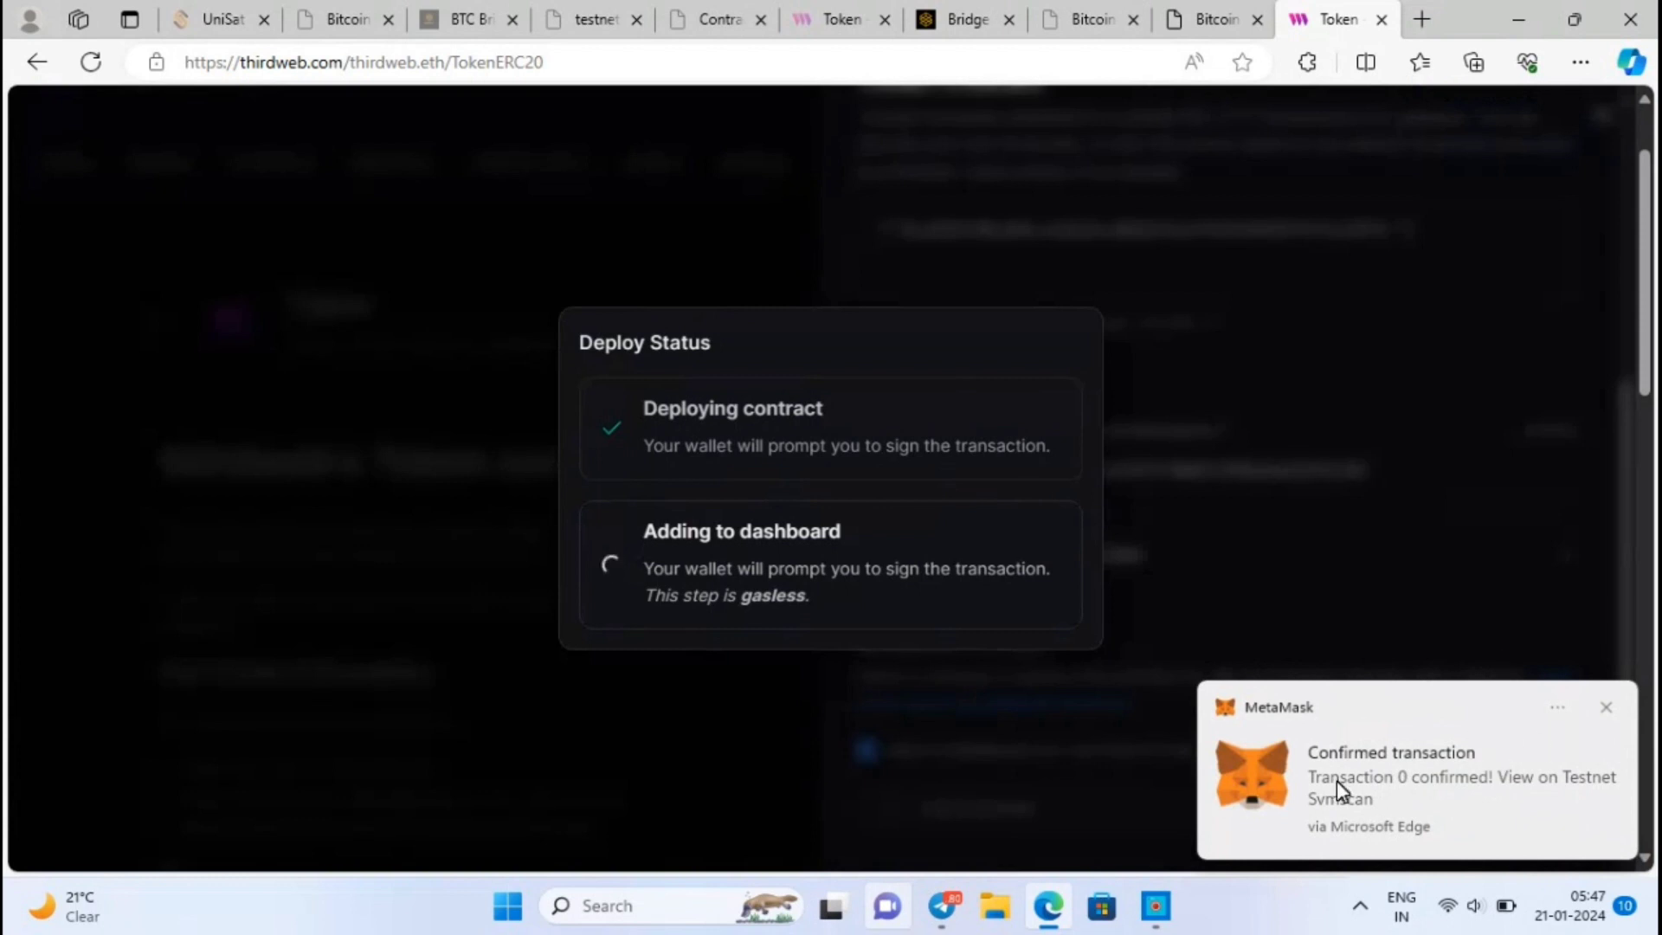
{"action": "left_click", "coordinate": [1606, 707]}
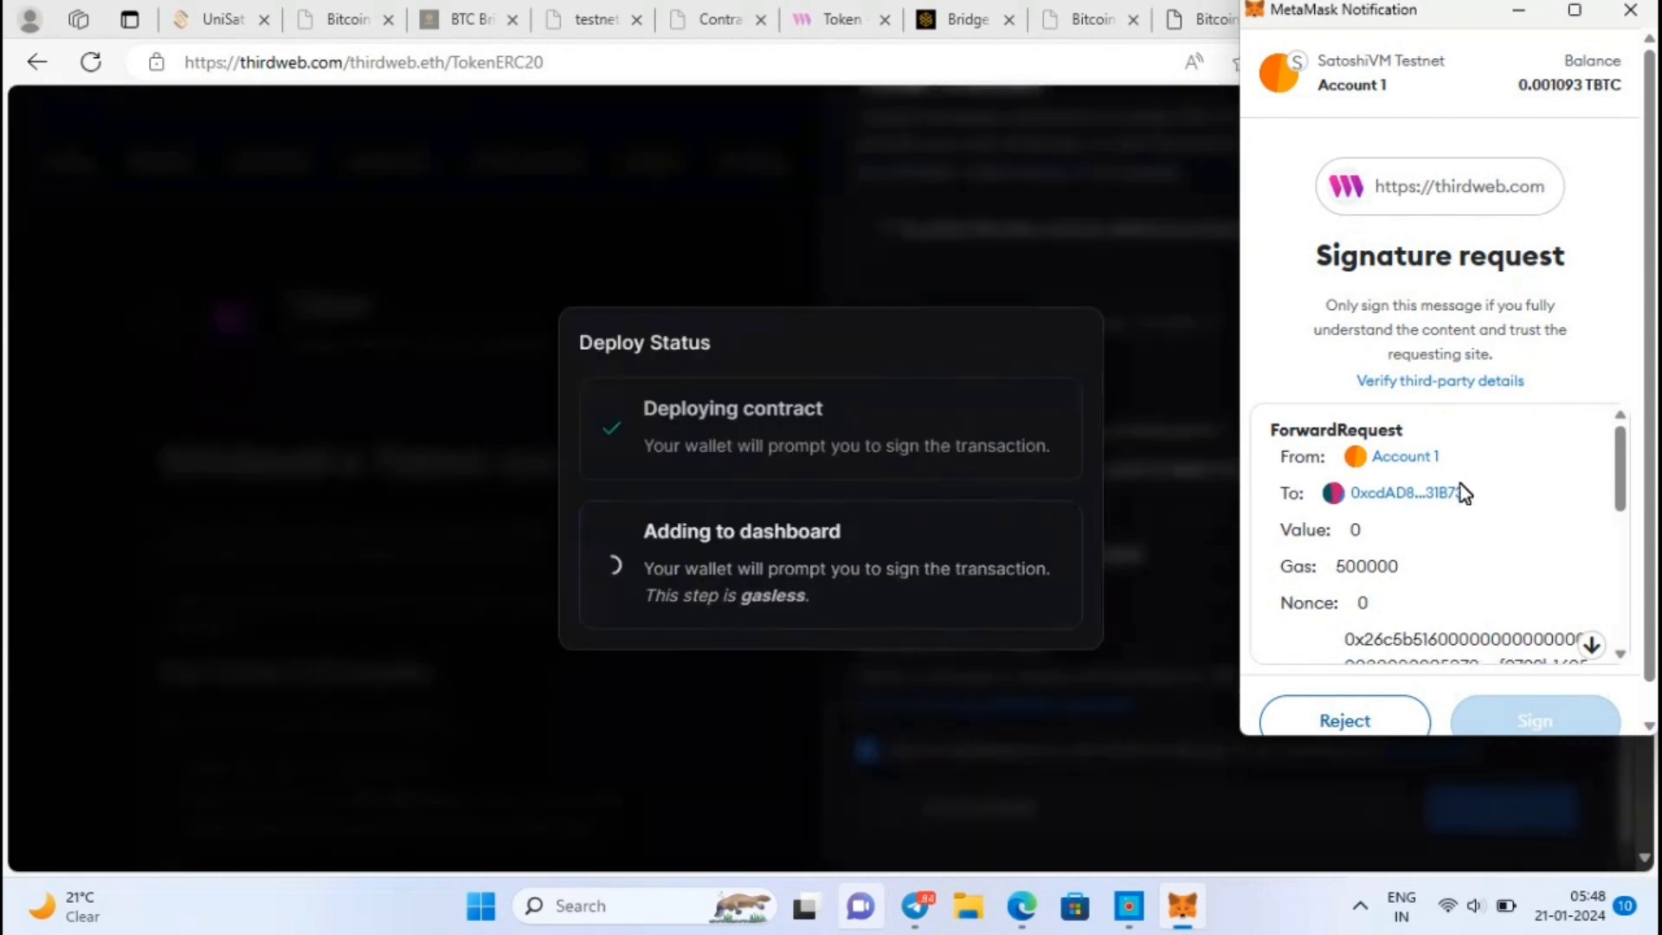
{"action": "scroll", "coordinate": [1463, 502], "scroll_direction": "down", "scroll_amount": 5}
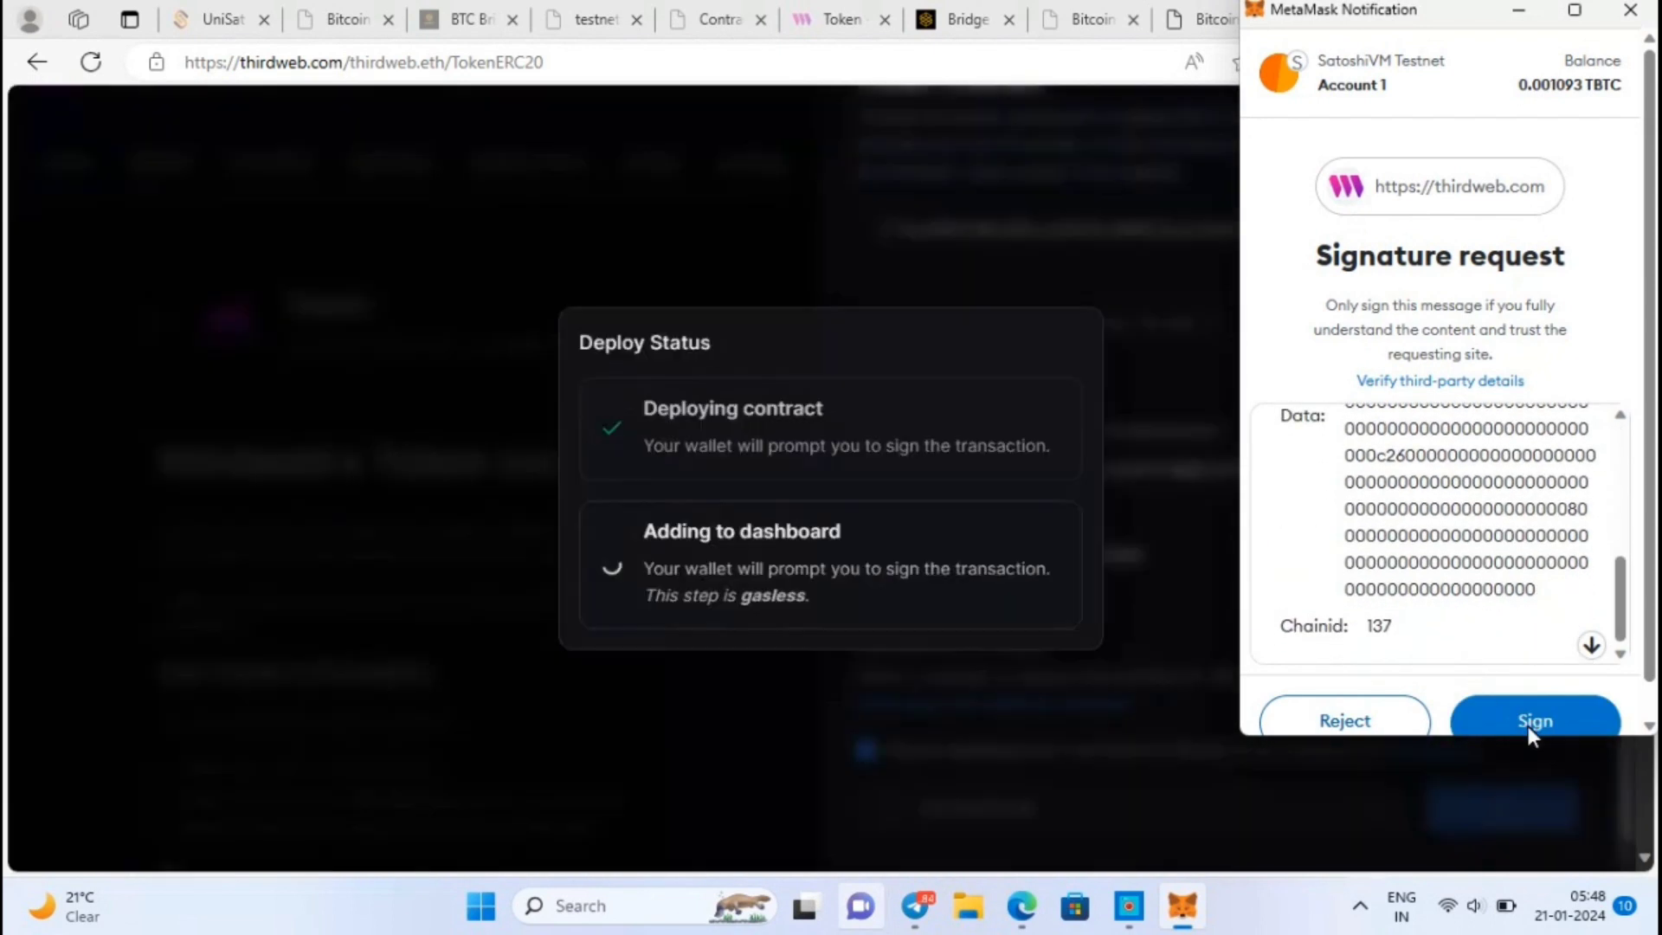
{"action": "left_click", "coordinate": [1528, 724]}
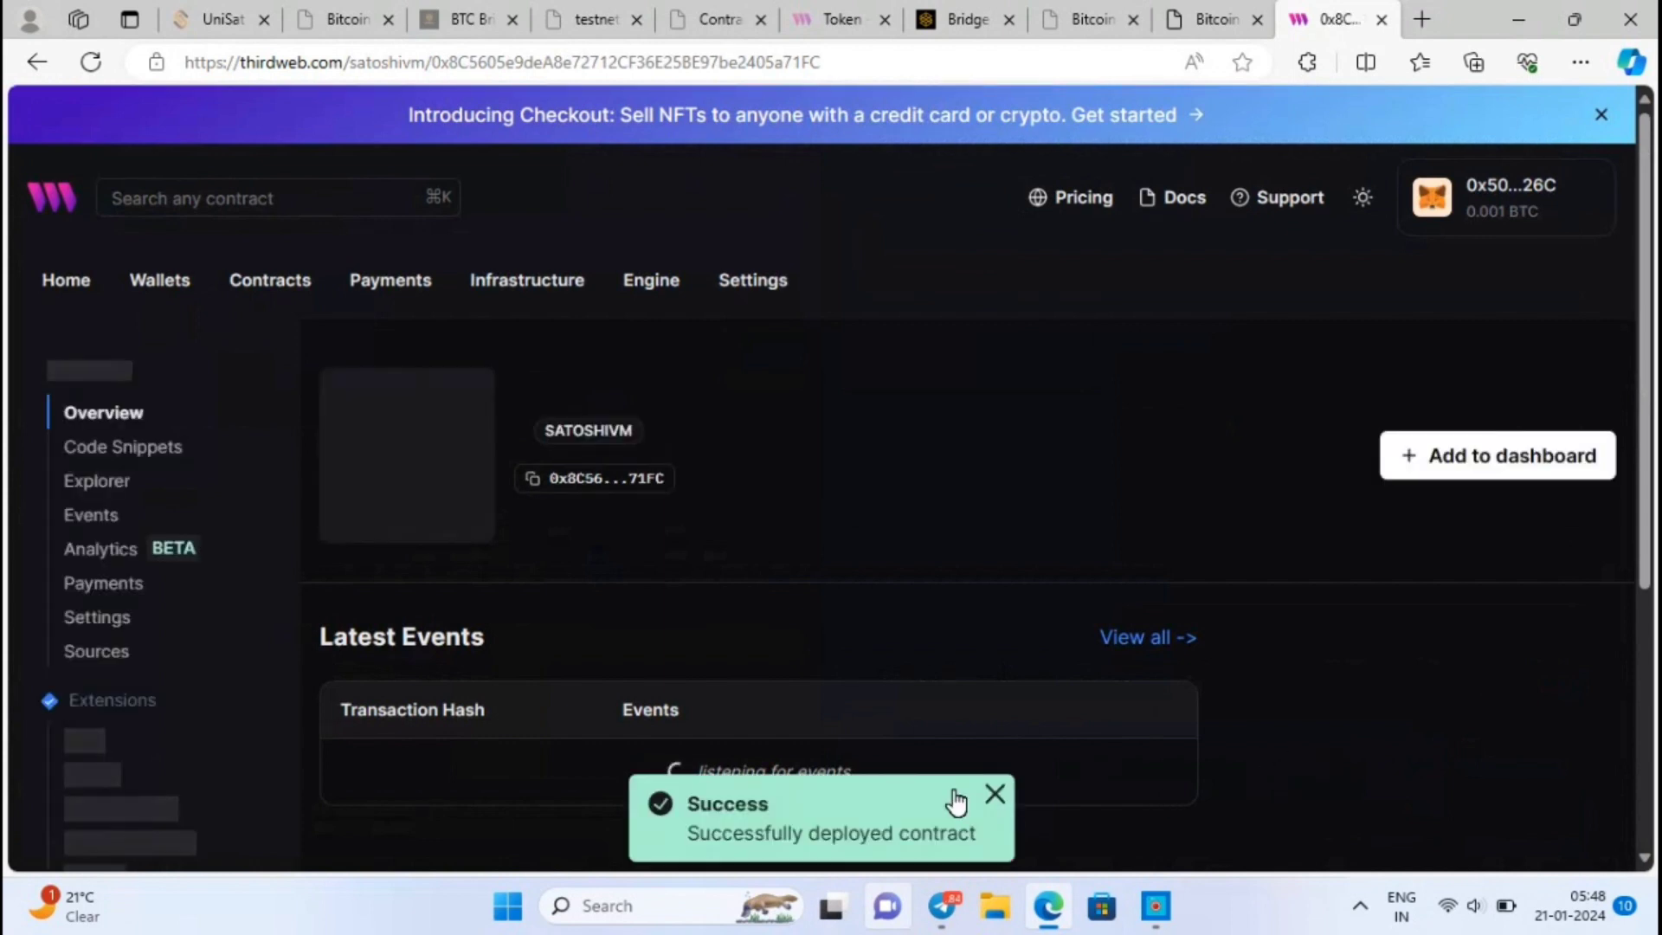
Scroll through the new contract's Analytics, Token Details, Latest Events and Permissions, then back to the checklist
{"action": "scroll", "coordinate": [921, 524], "scroll_direction": "down", "scroll_amount": 3}
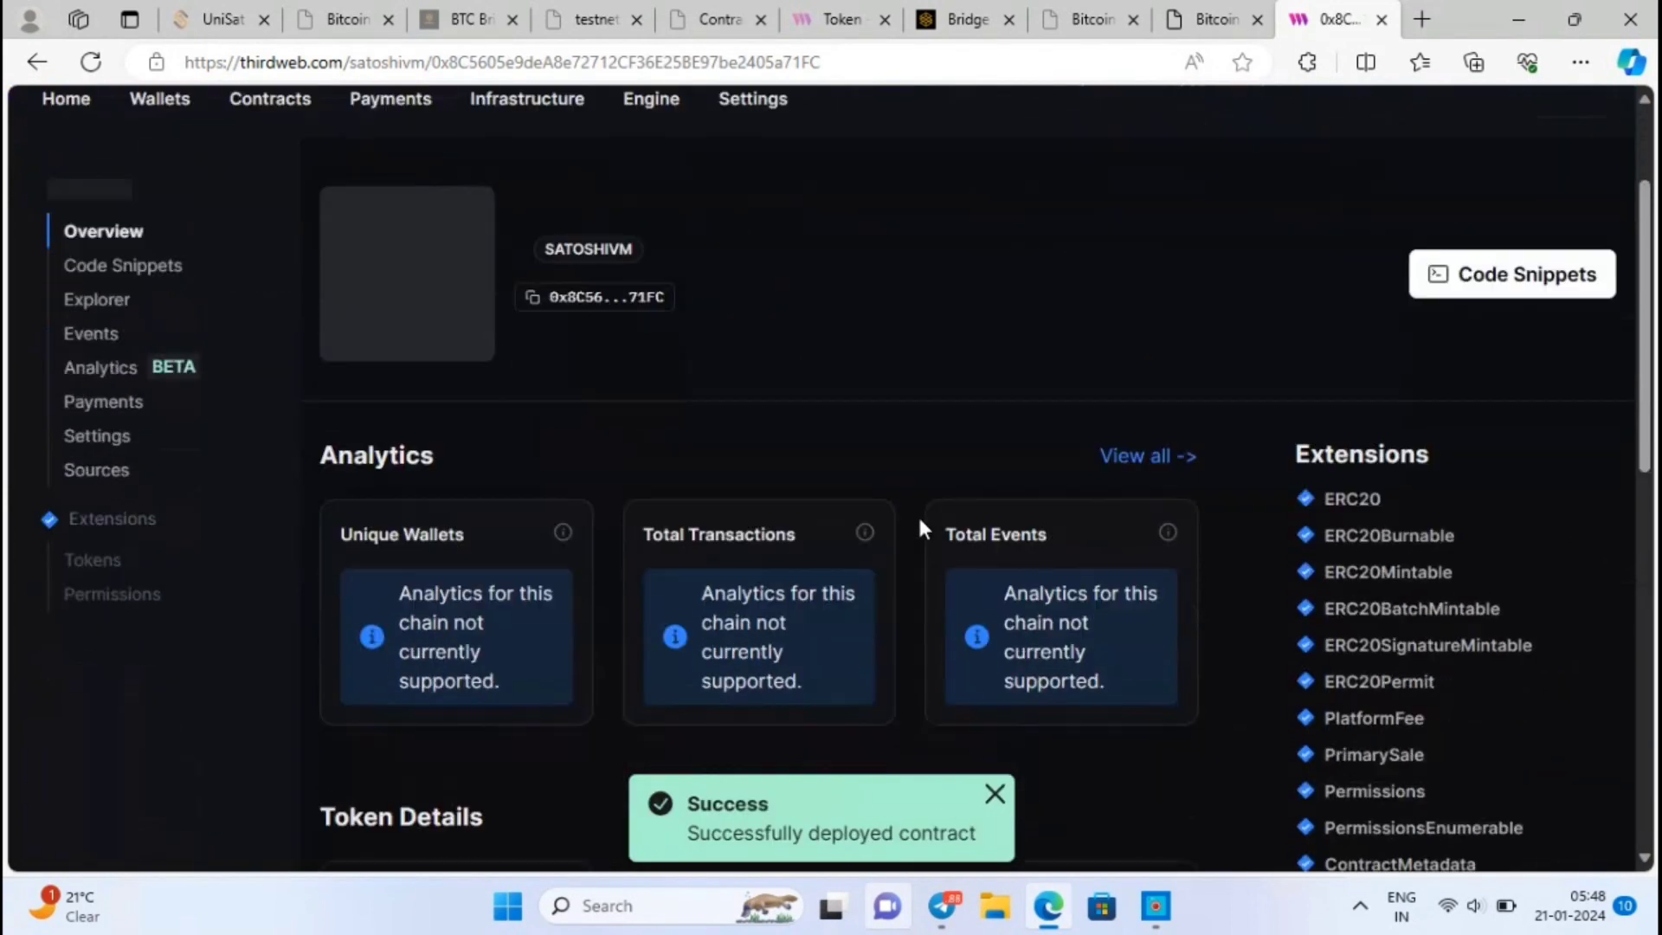
{"action": "scroll", "coordinate": [919, 526], "scroll_direction": "down", "scroll_amount": 5}
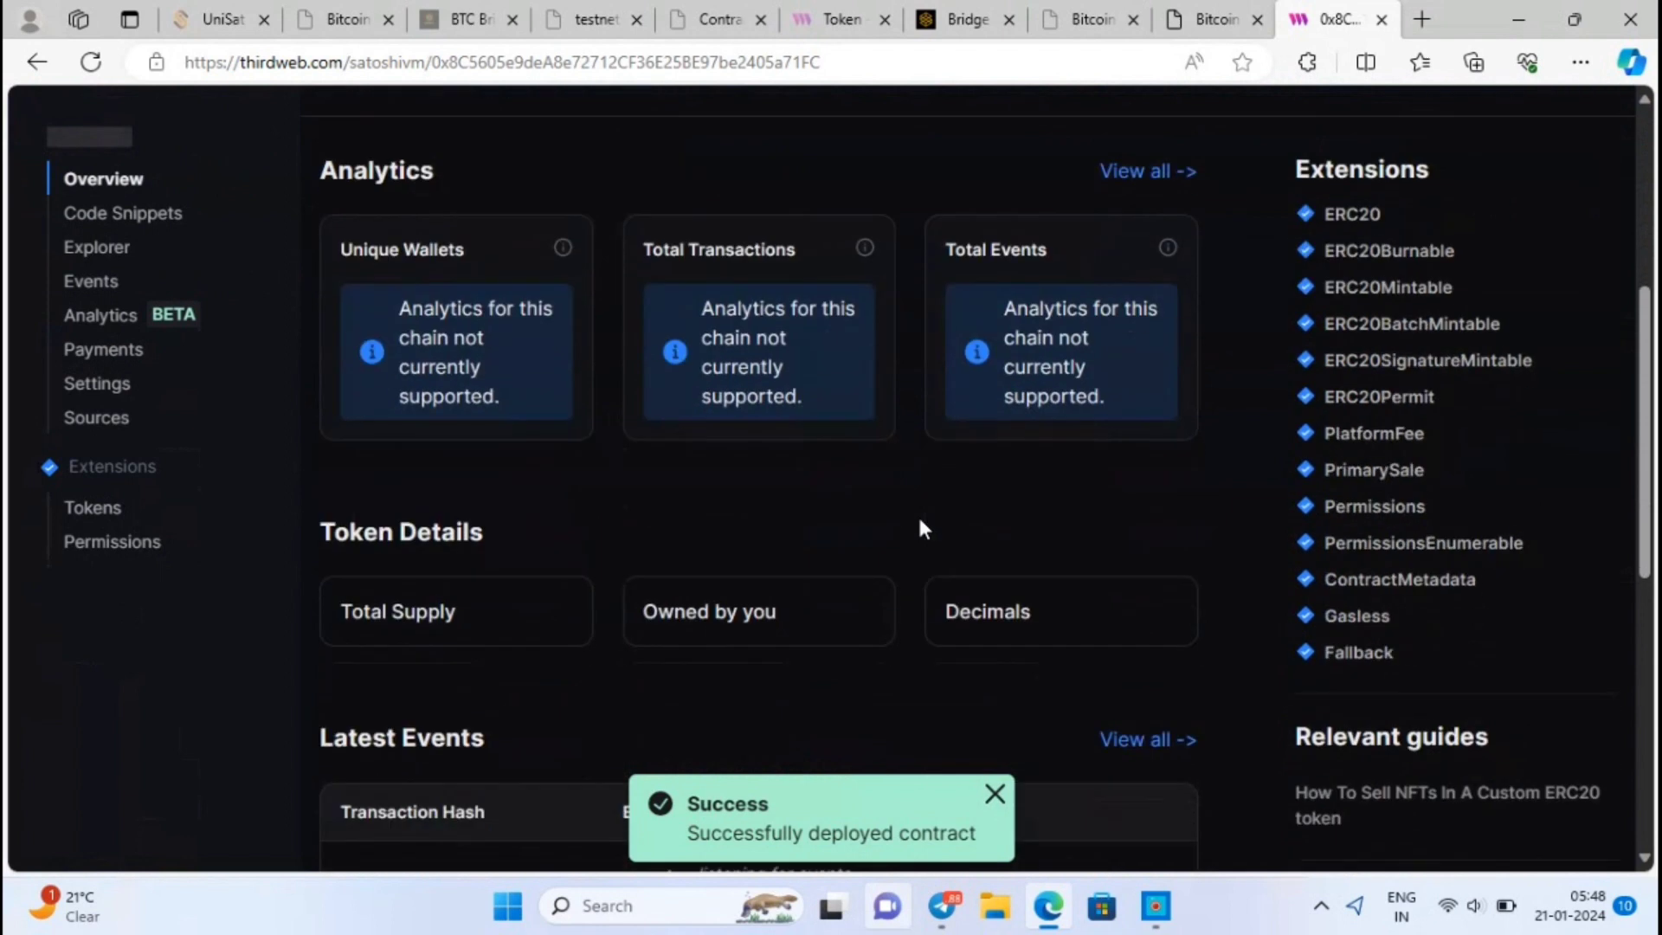
{"action": "scroll", "coordinate": [920, 522], "scroll_direction": "down", "scroll_amount": 1}
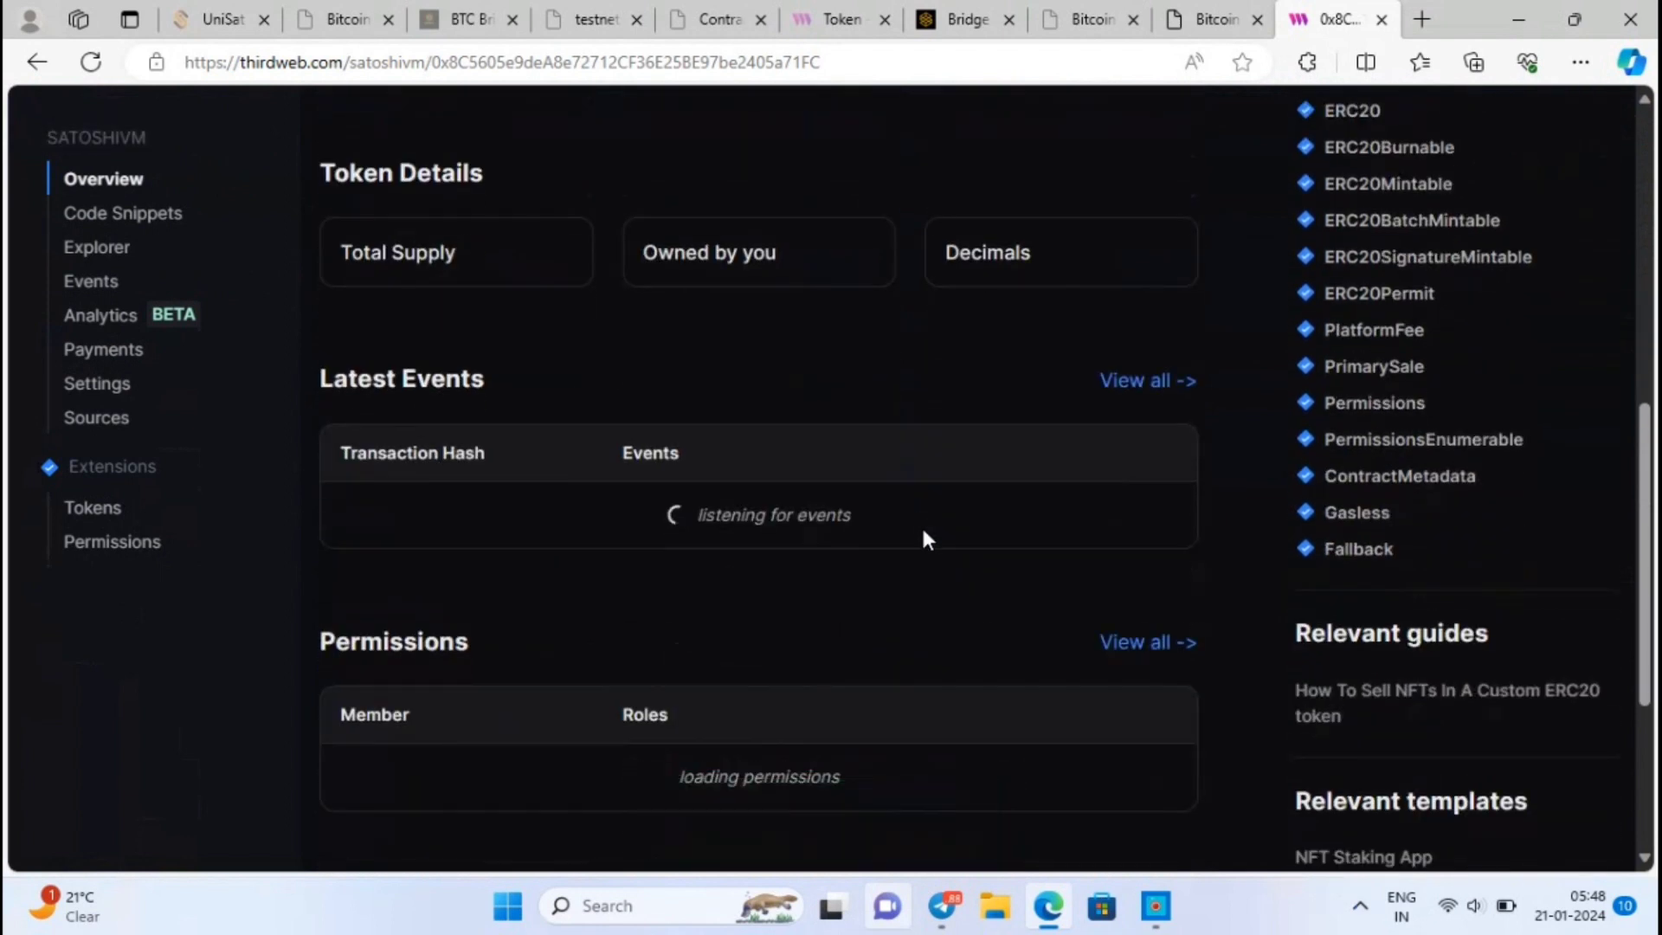
{"action": "scroll", "coordinate": [1004, 518], "scroll_direction": "up", "scroll_amount": 5}
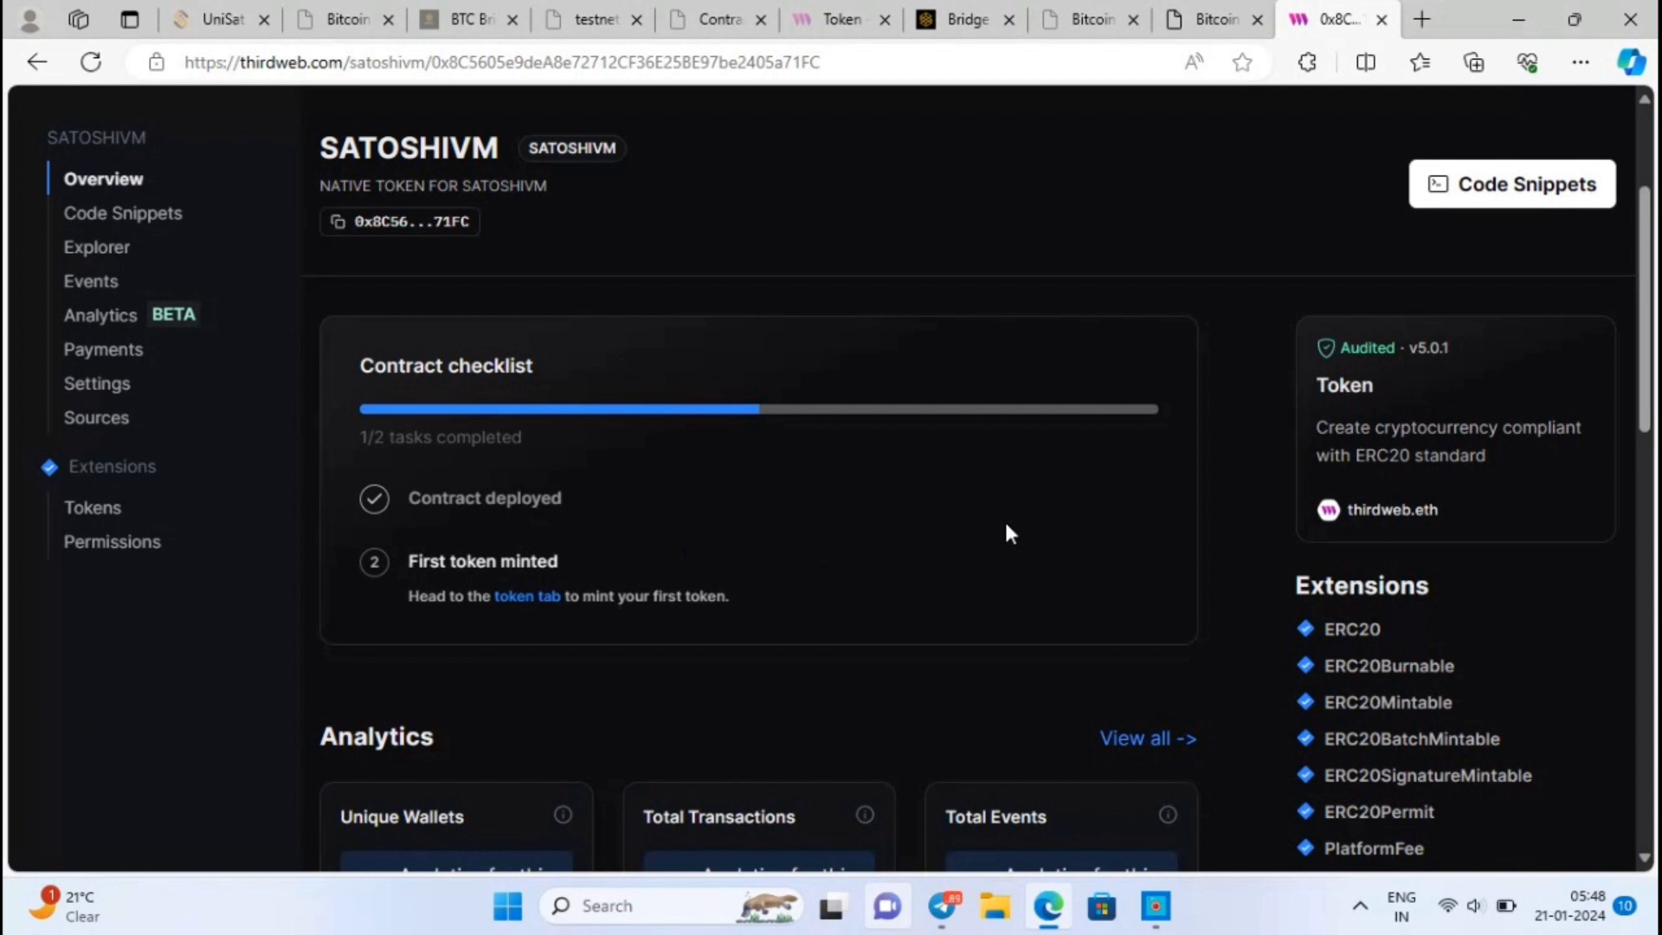
{"action": "scroll", "coordinate": [1006, 525], "scroll_direction": "down", "scroll_amount": 2}
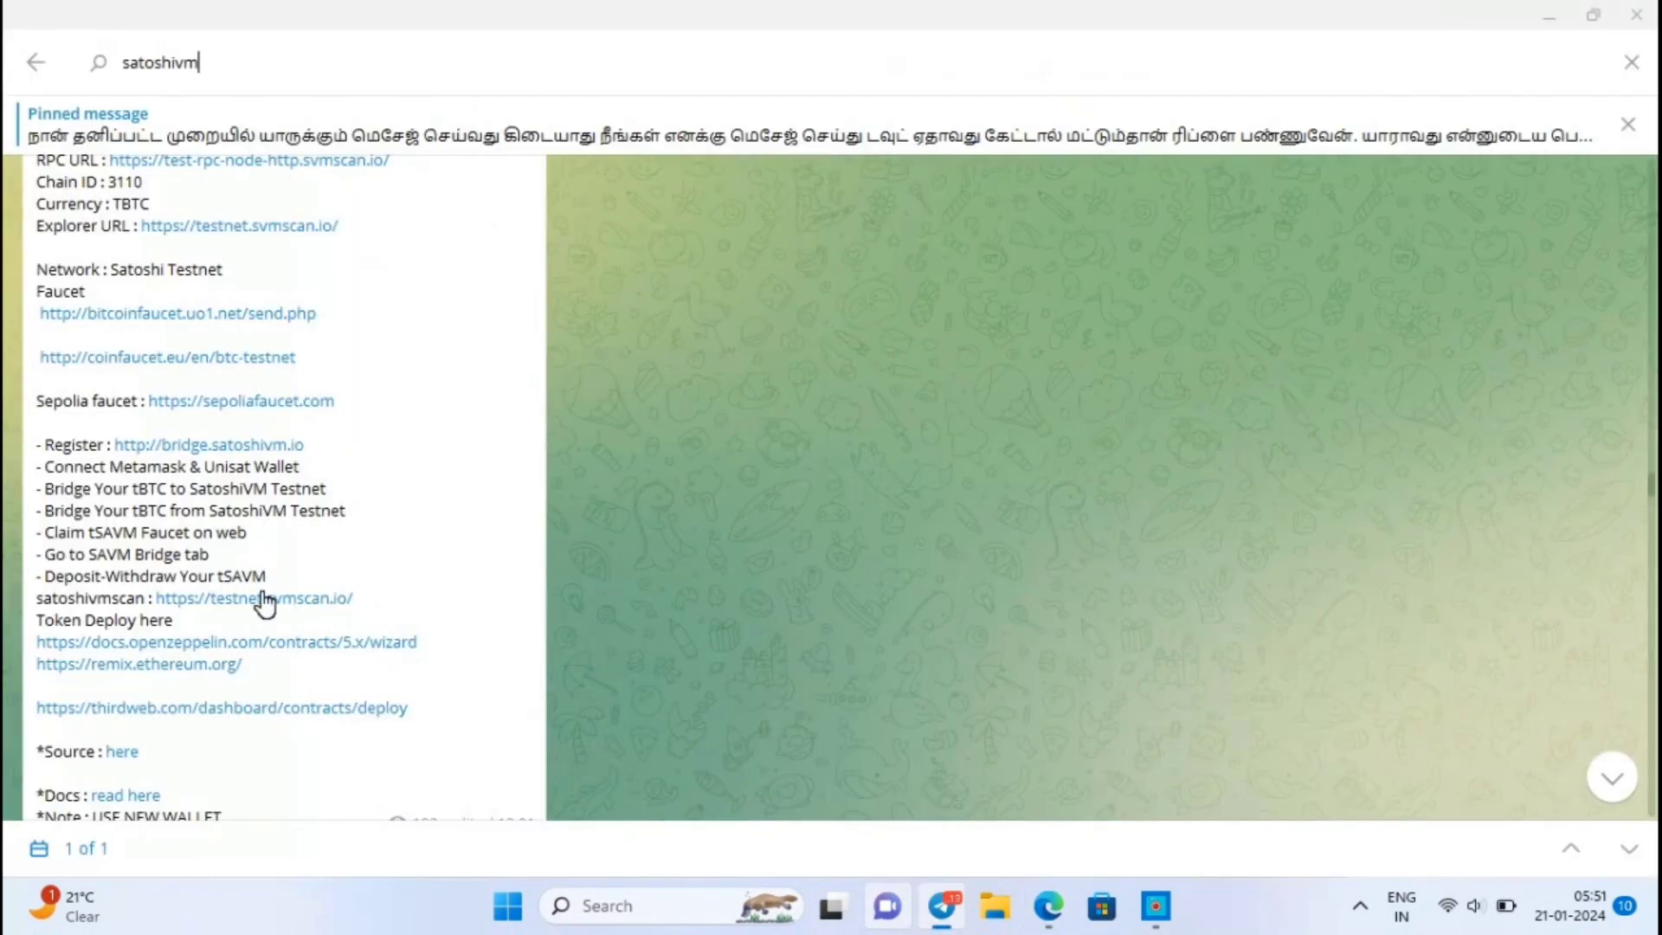
Open the testnet.svmscan.io explorer link from the pinned Telegram instructions
{"action": "left_click", "coordinate": [234, 599]}
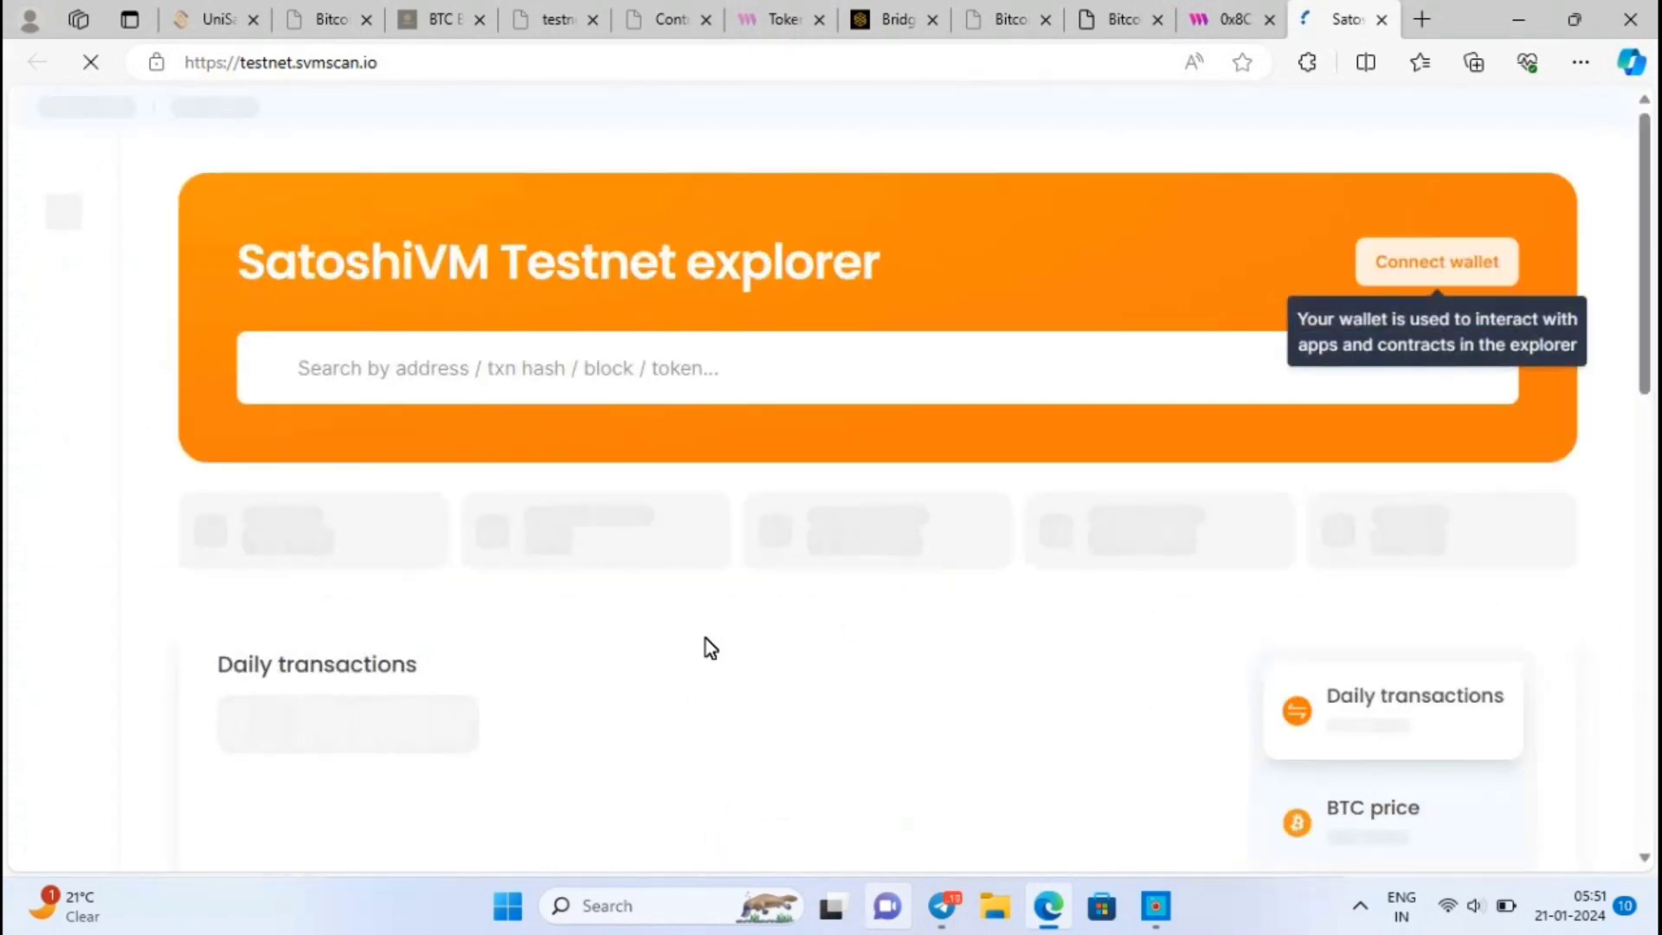
Connect MetaMask to the explorer and paste the wallet address into the search bar
{"action": "left_click", "coordinate": [1447, 260]}
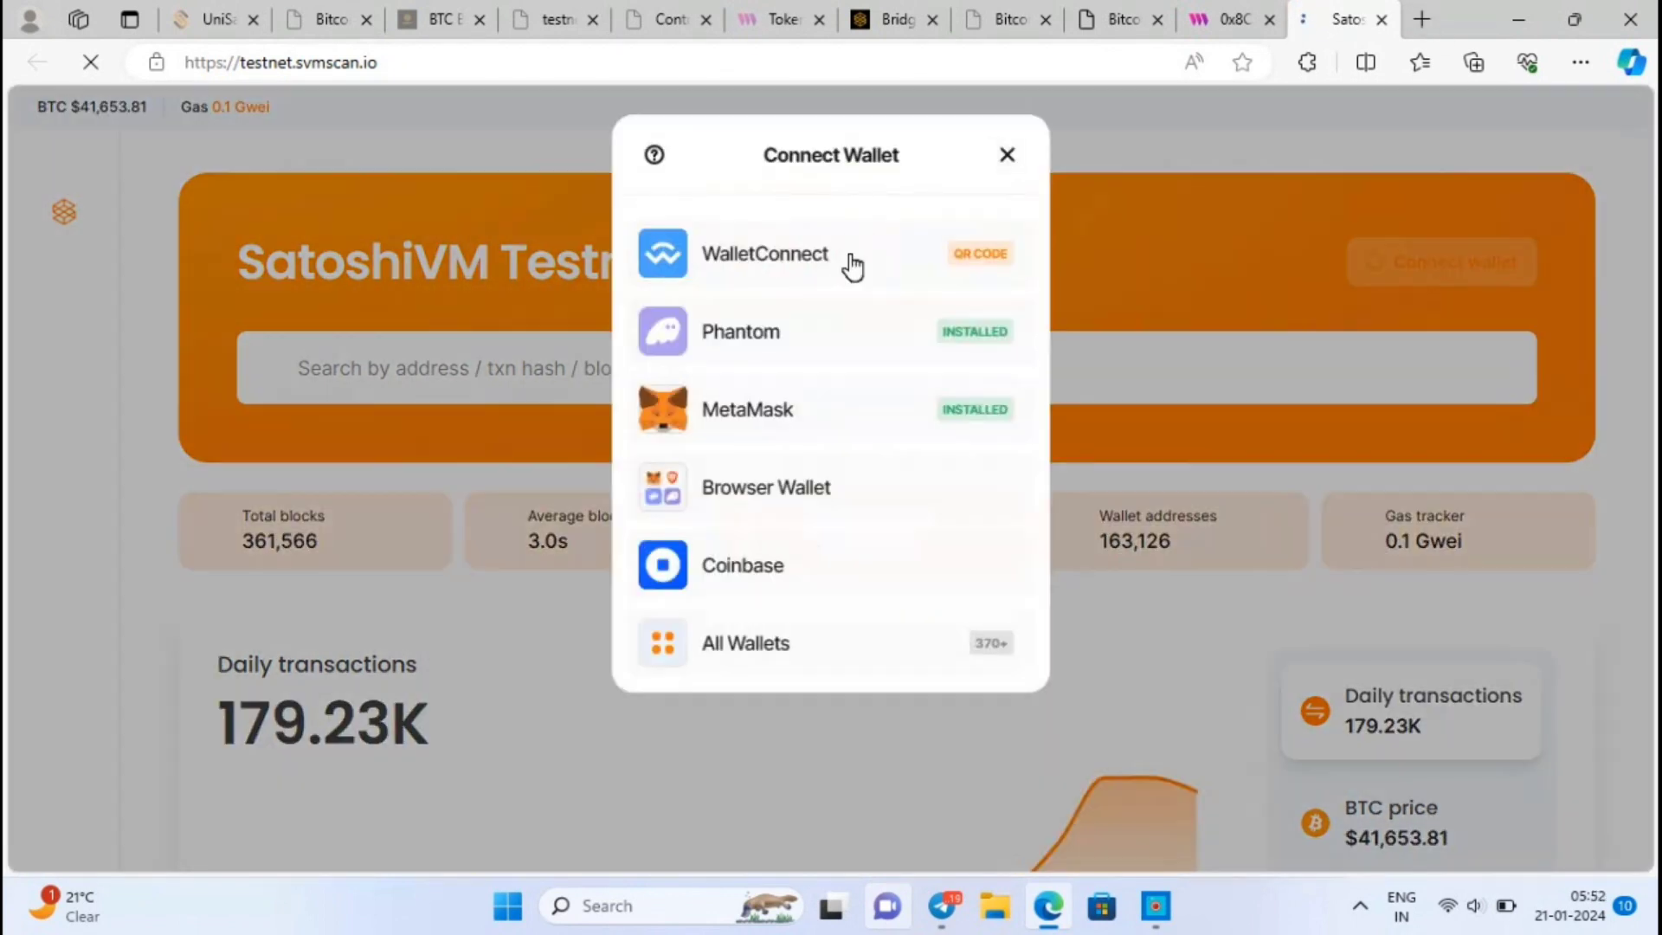
{"action": "left_click", "coordinate": [804, 410]}
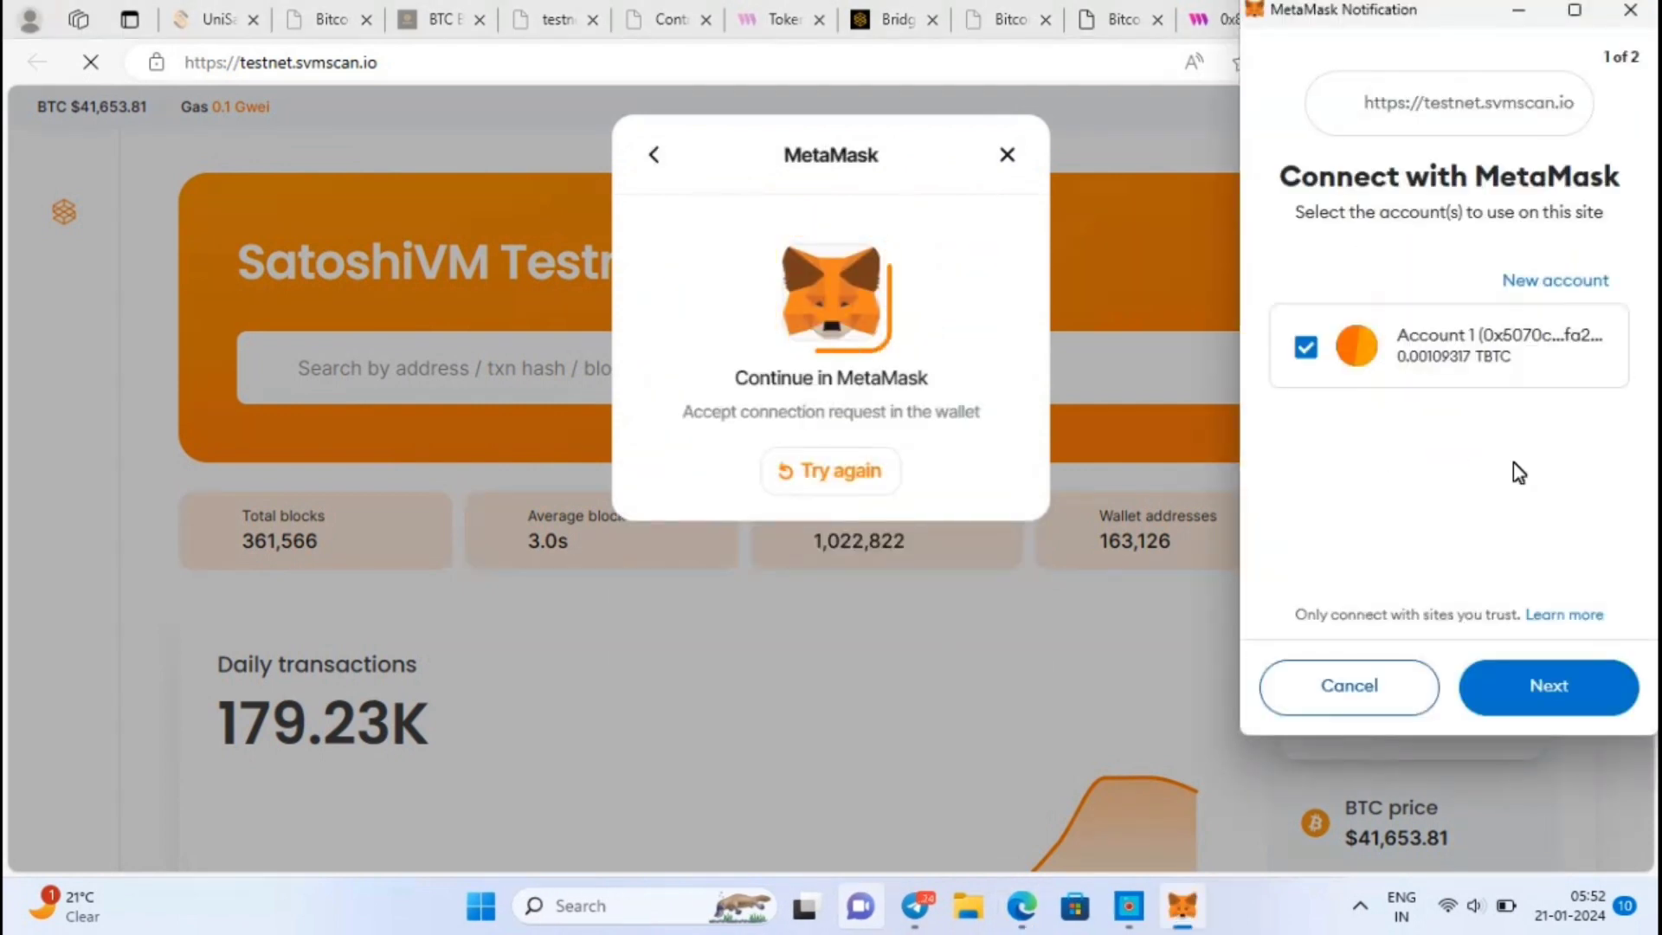
{"action": "left_click", "coordinate": [1576, 685]}
{"action": "left_click", "coordinate": [1577, 685]}
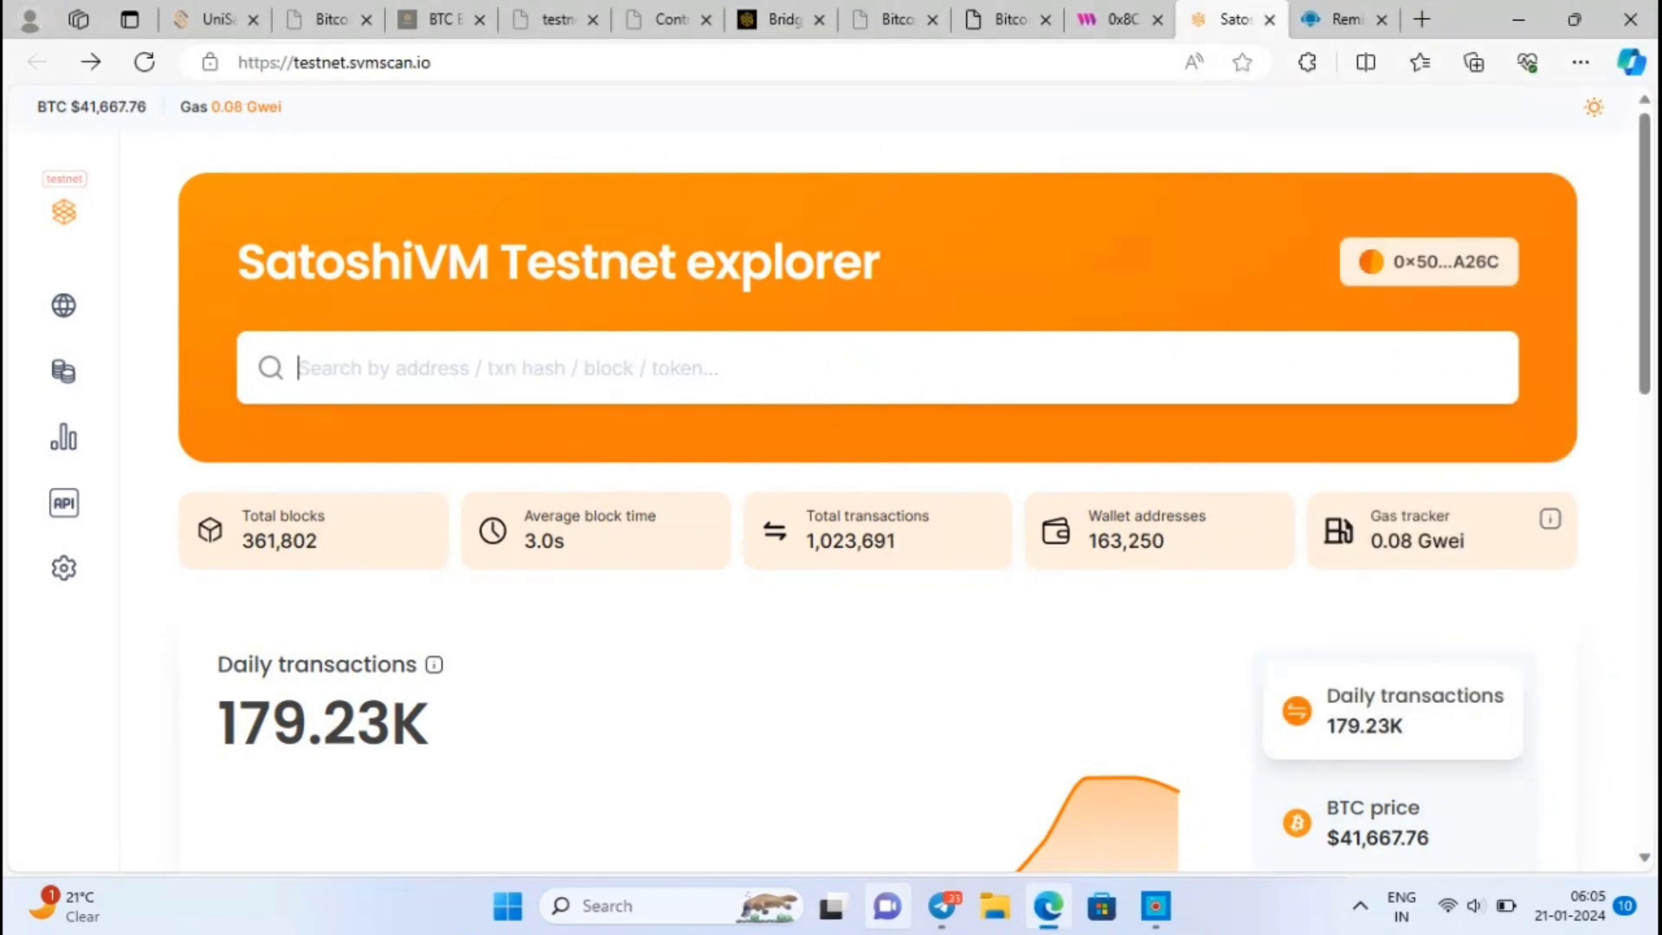
{"action": "key", "text": "ctrl+v"}
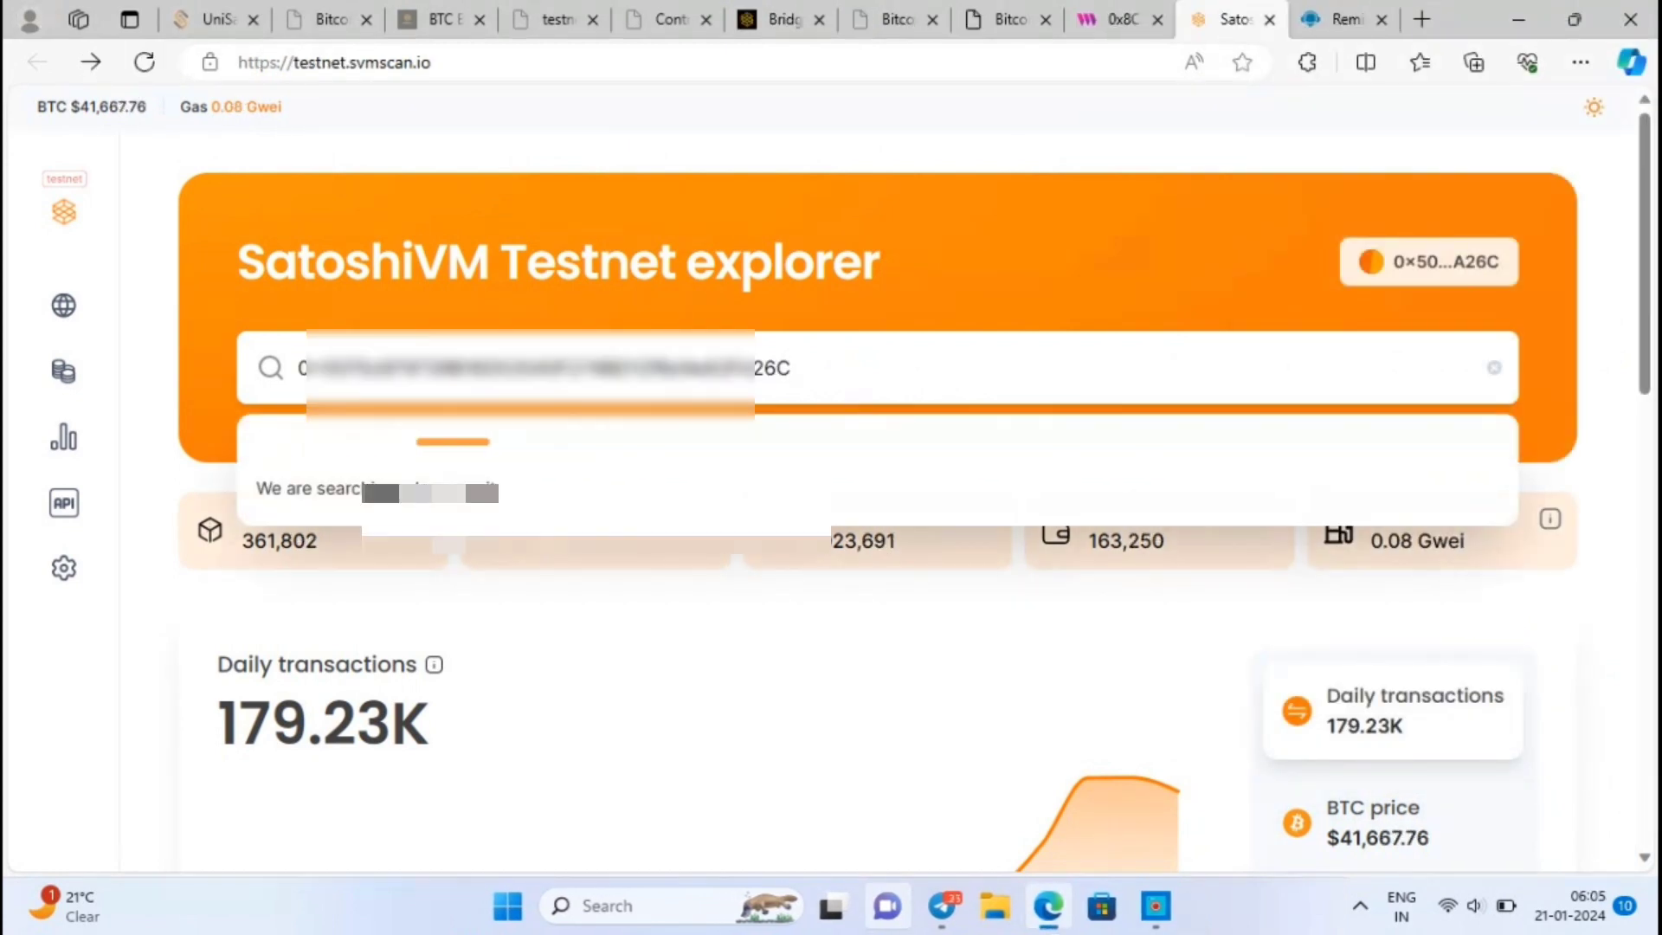
Open the wallet's address page (0.00109317 BTC, 2 tokens) and list its token transfers
{"action": "left_click", "coordinate": [705, 518]}
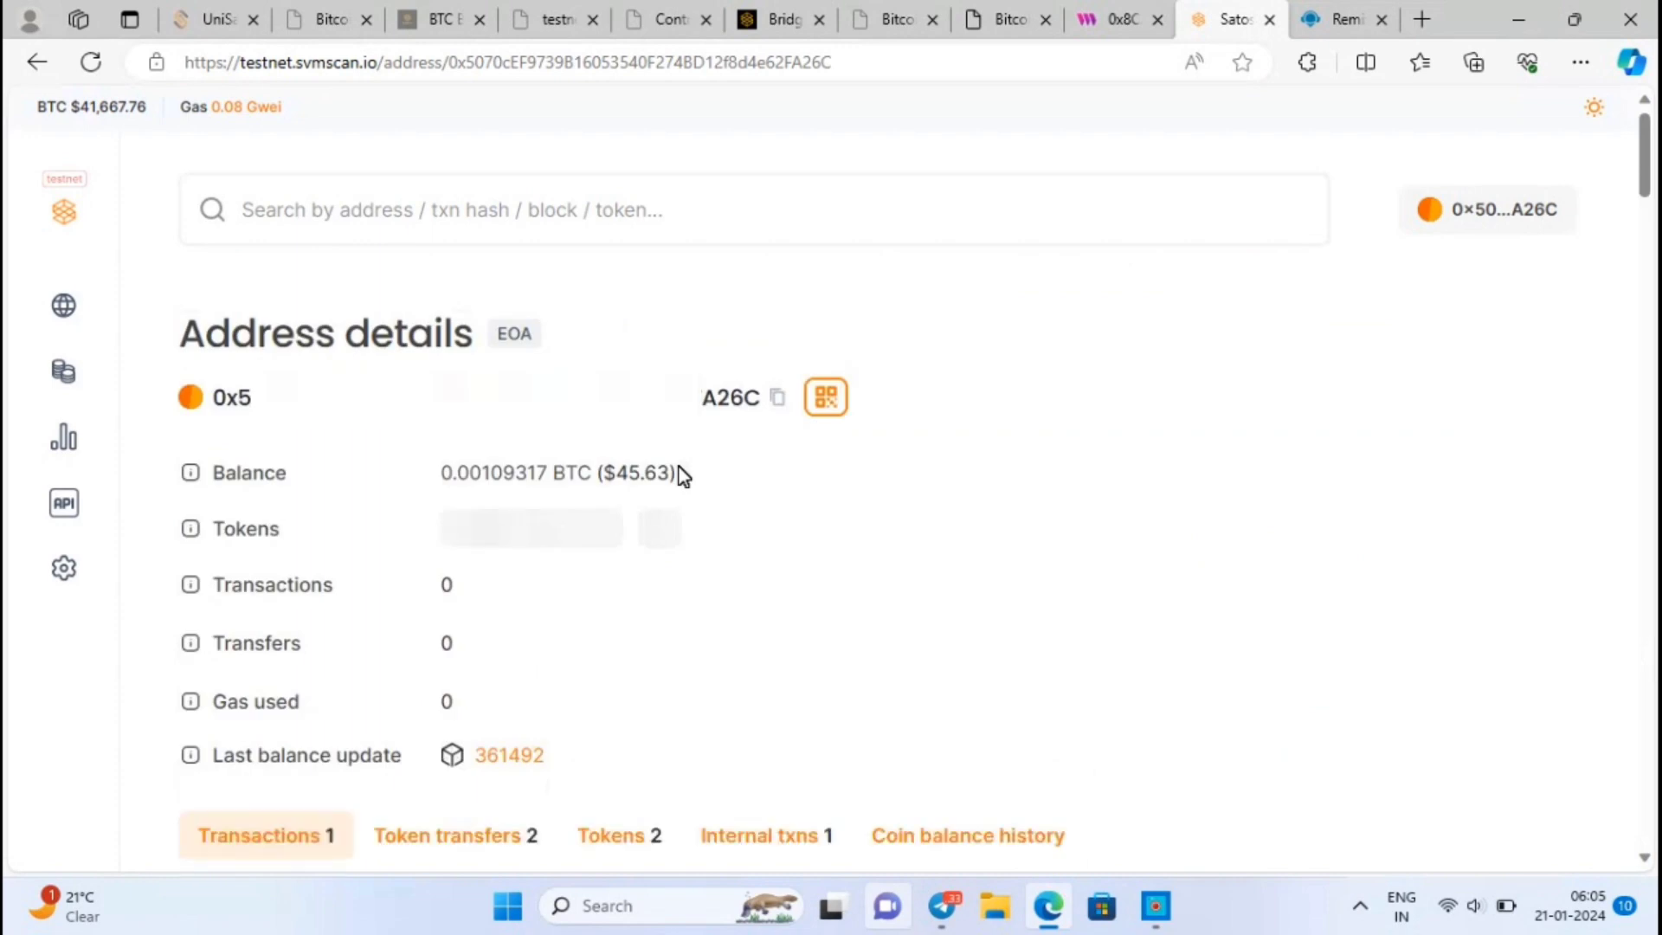
{"action": "scroll", "coordinate": [605, 296], "scroll_direction": "down", "scroll_amount": 4}
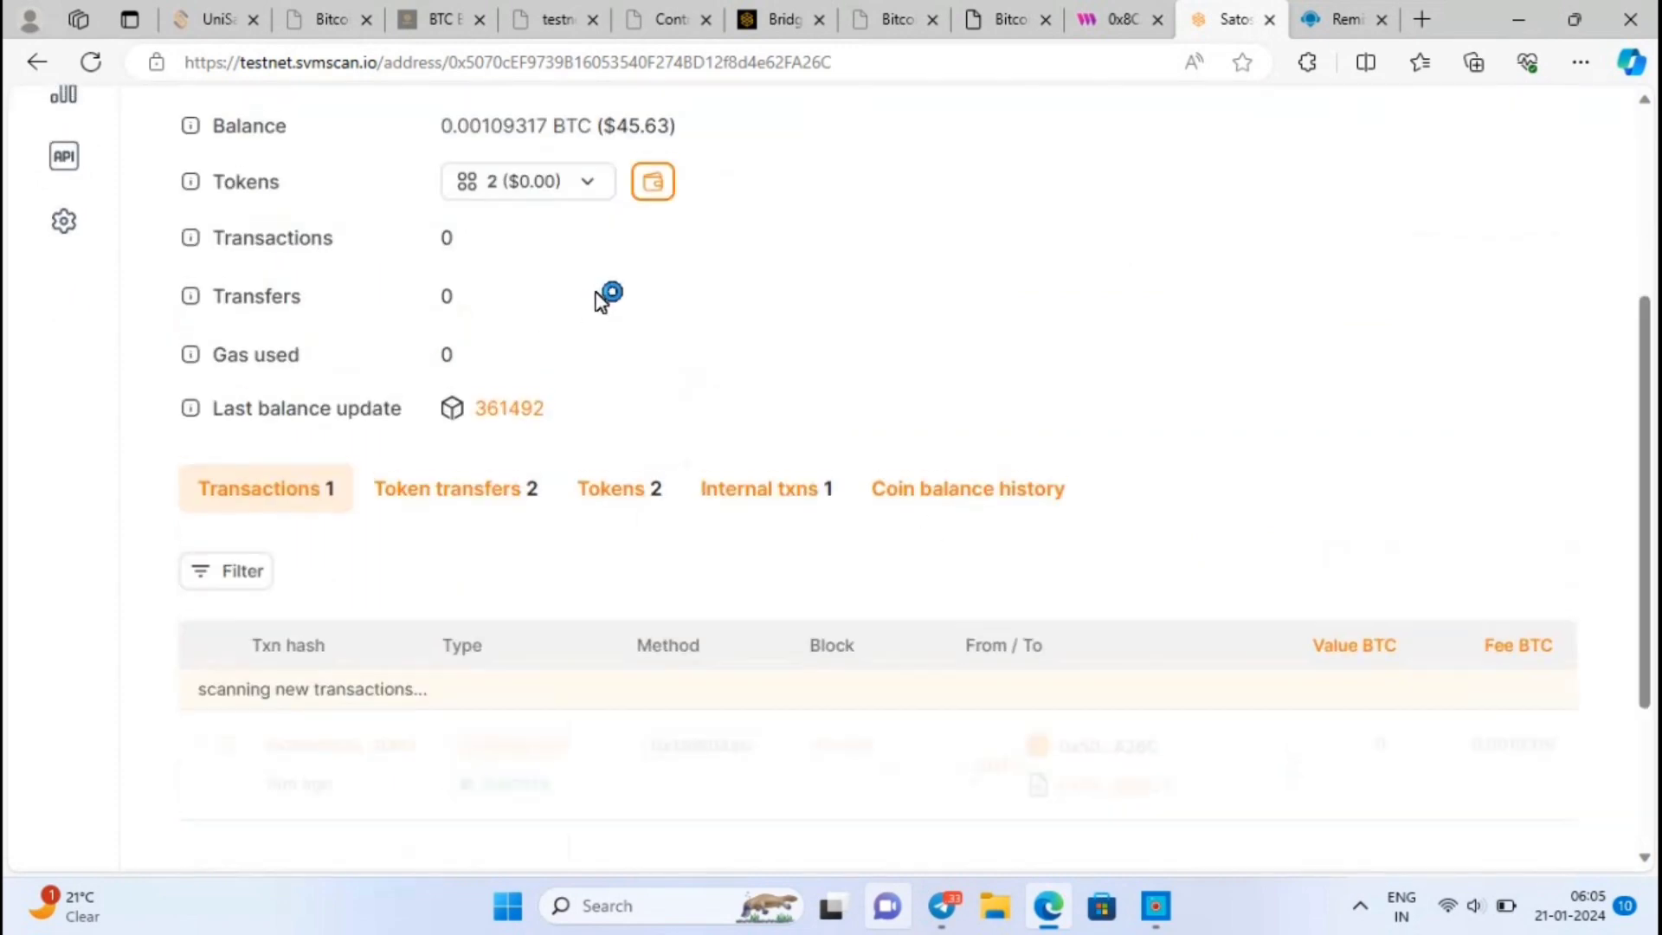
{"action": "scroll", "coordinate": [603, 294], "scroll_direction": "up", "scroll_amount": 4}
{"action": "scroll", "coordinate": [595, 296], "scroll_direction": "down", "scroll_amount": 3}
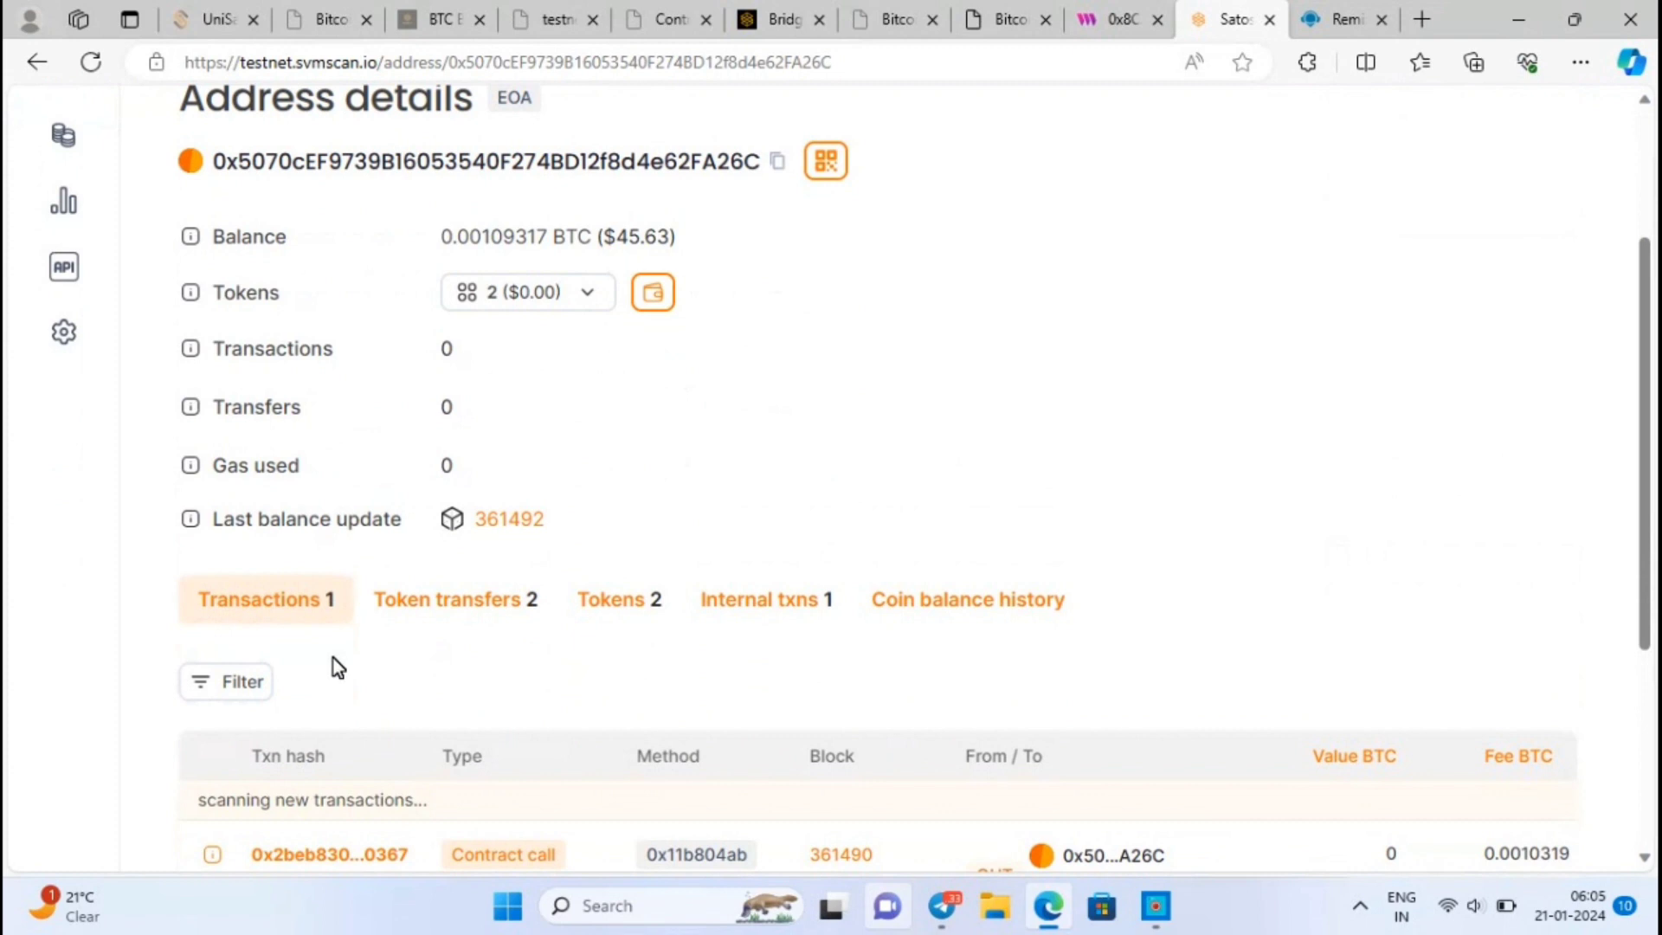
{"action": "left_click", "coordinate": [493, 606]}
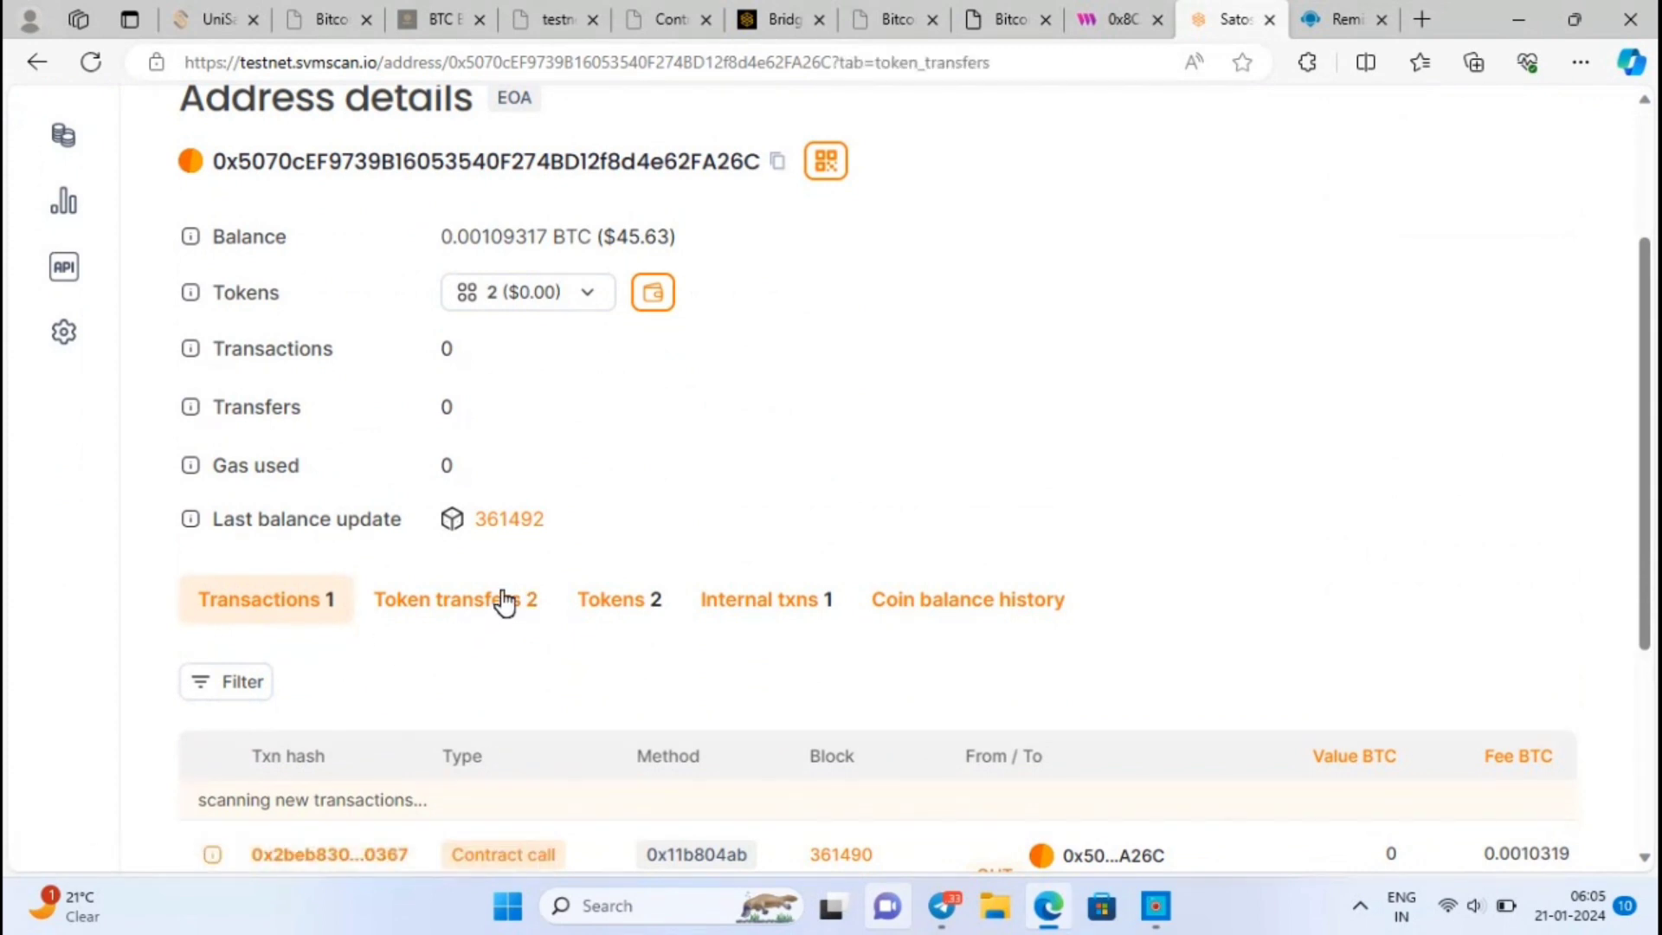
{"action": "scroll", "coordinate": [534, 575], "scroll_direction": "down", "scroll_amount": 3}
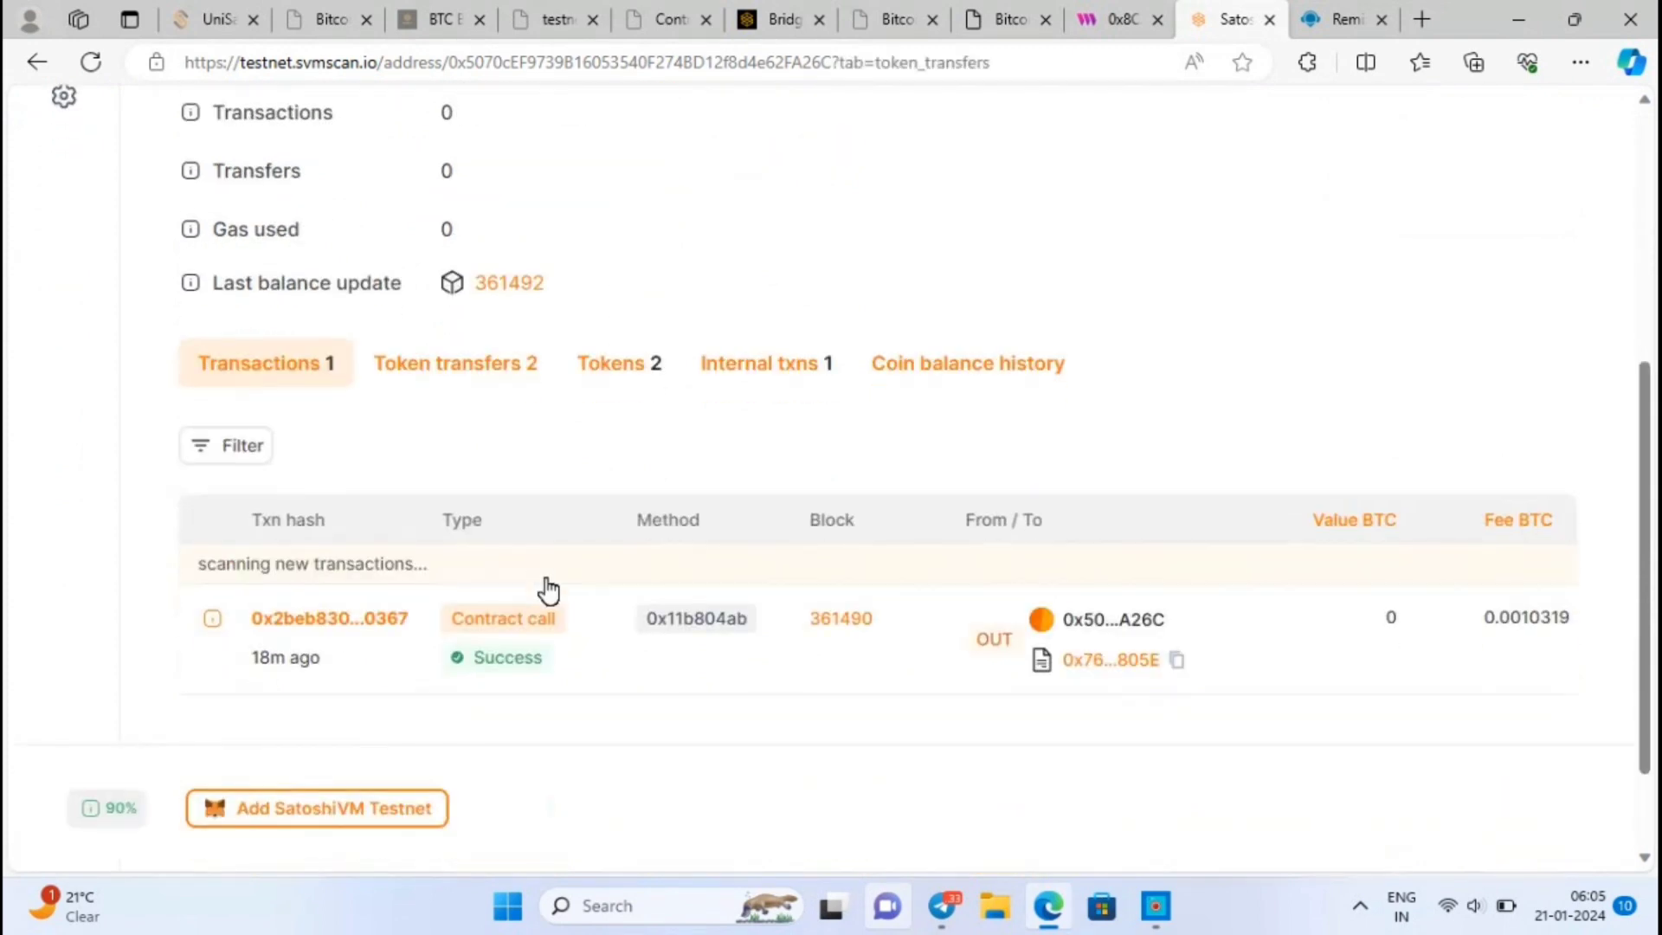